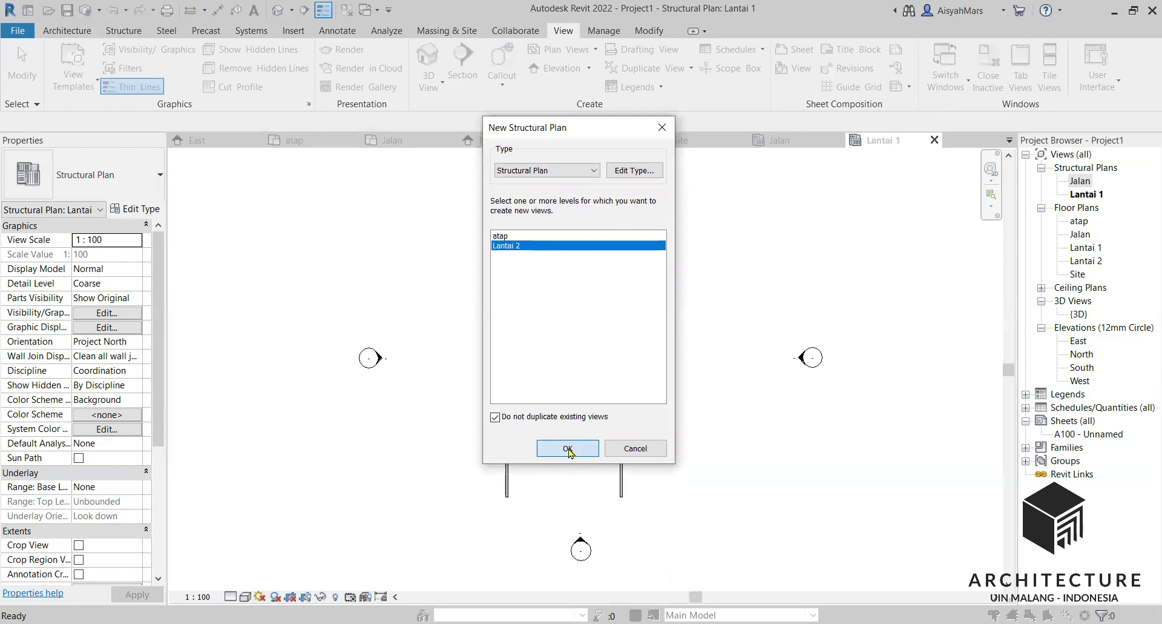
Step: Create a structural plan view for level Lantai 2 and open the Lantai 1 structural plan
left_click(568, 448)
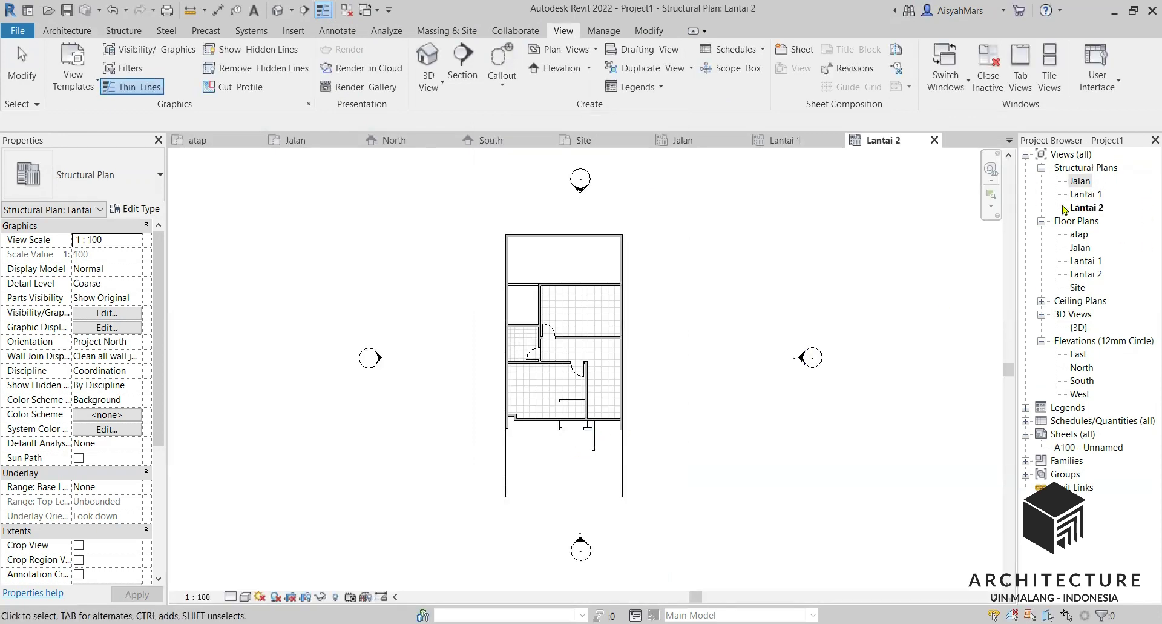
double_click(1080, 194)
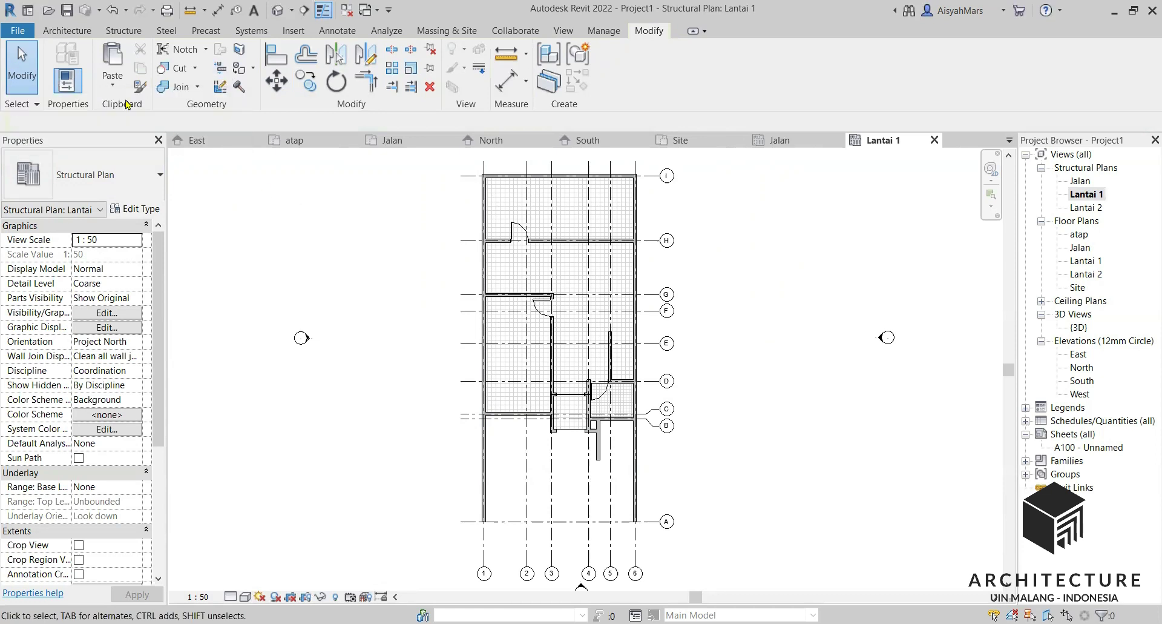
Step: Start the Structural Column command in the Lantai 1 structural plan and list the column types already loaded
left_click(62, 32)
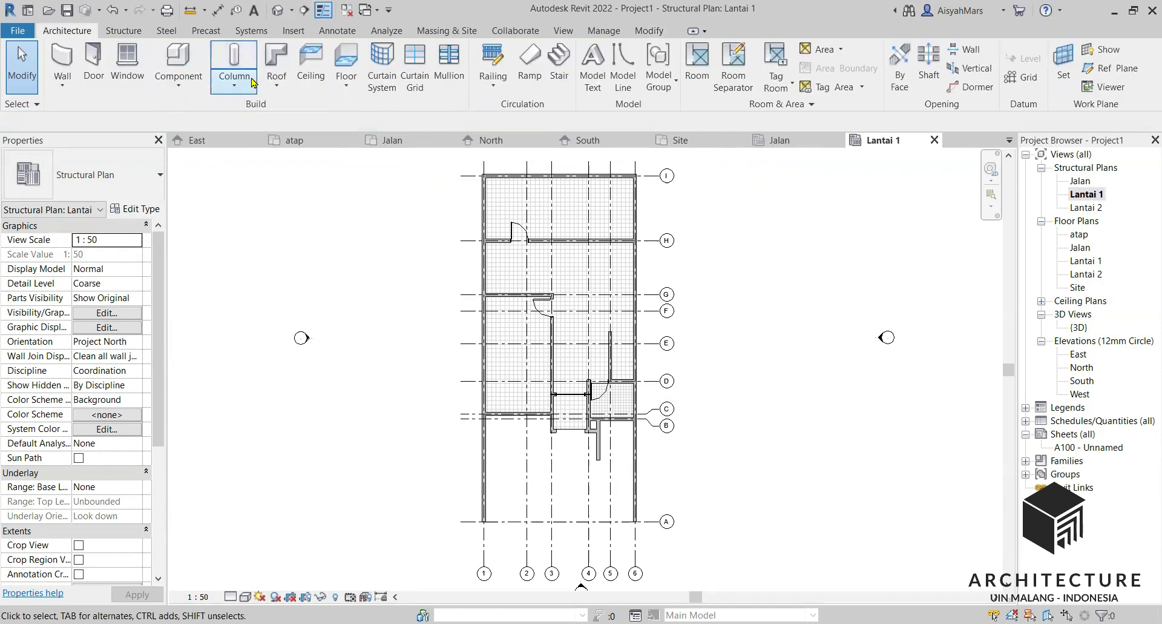
left_click(253, 83)
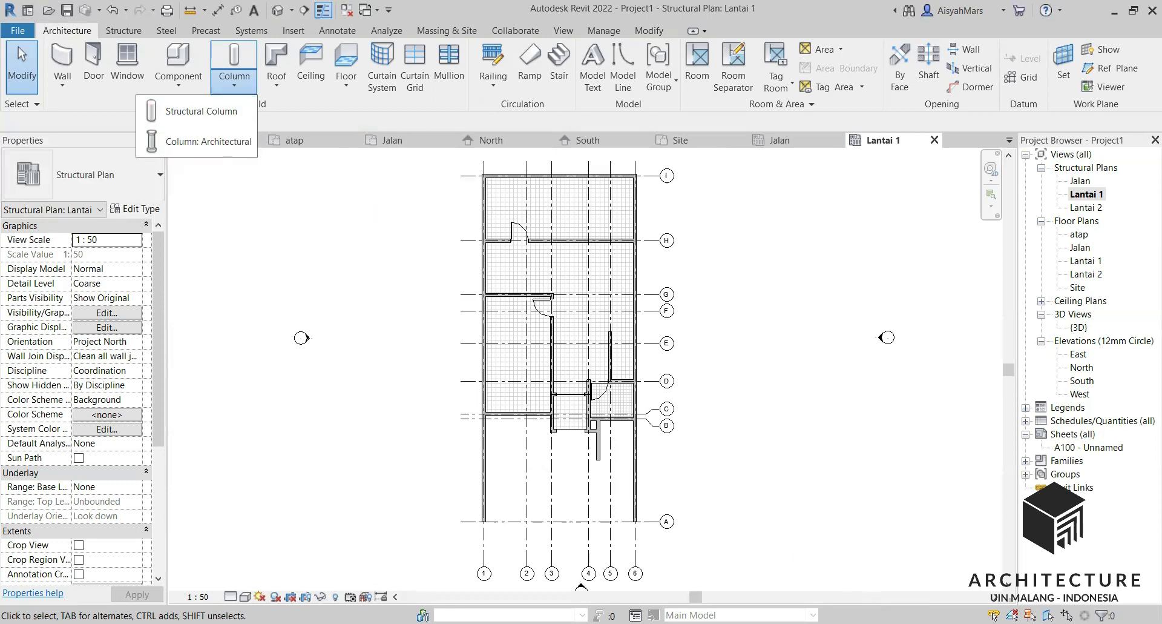
left_click(557, 285)
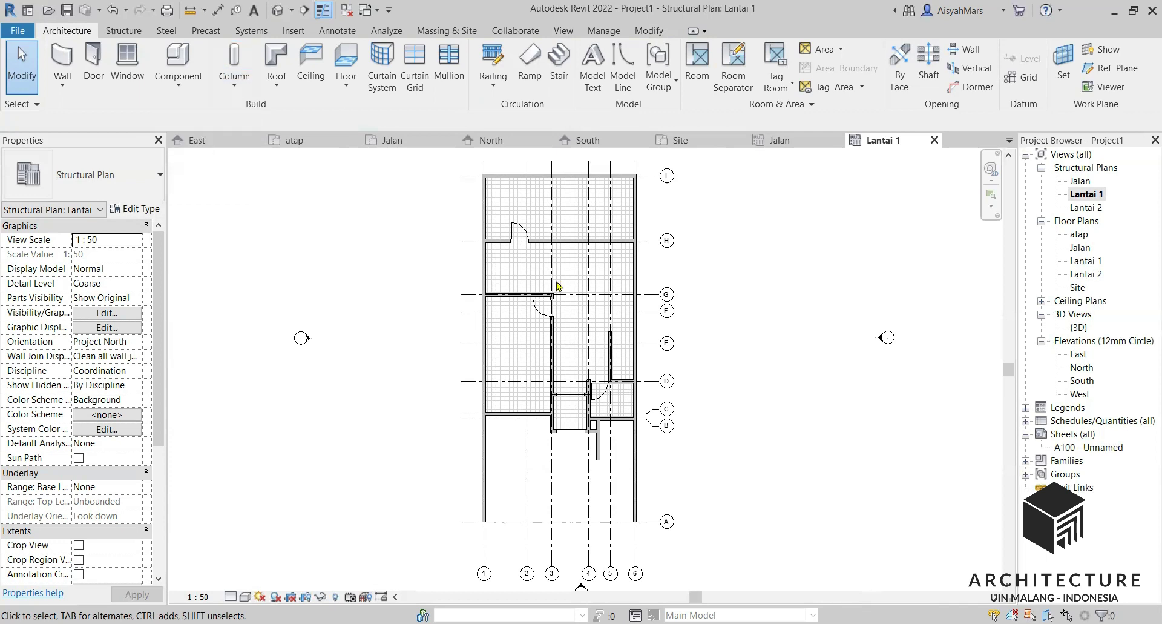
left_click(238, 89)
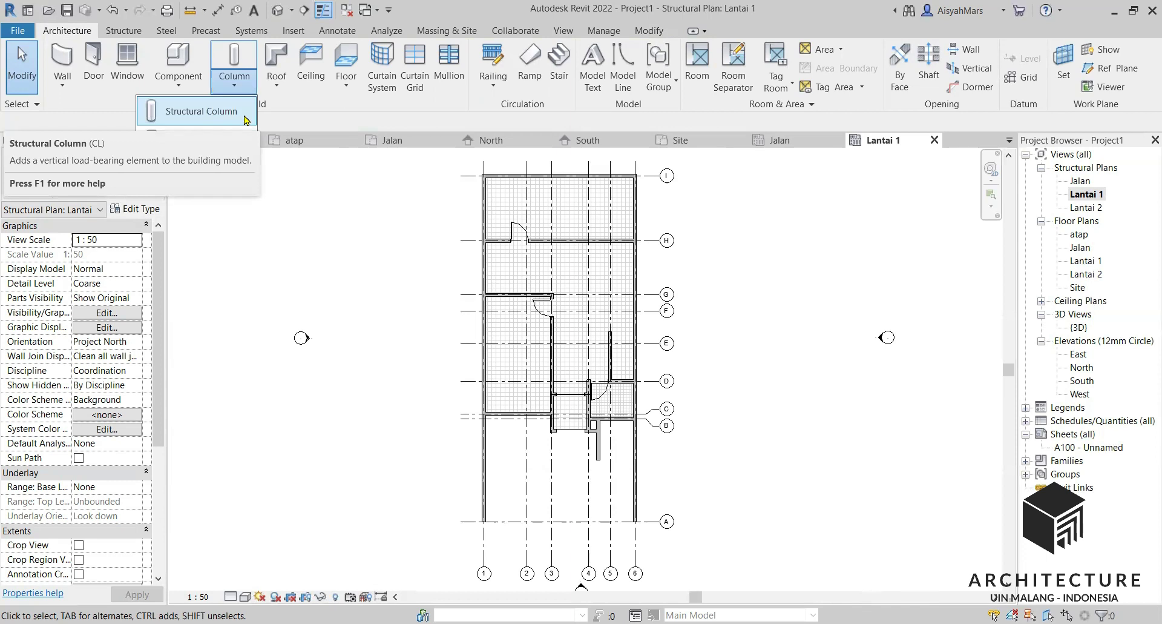
left_click(244, 112)
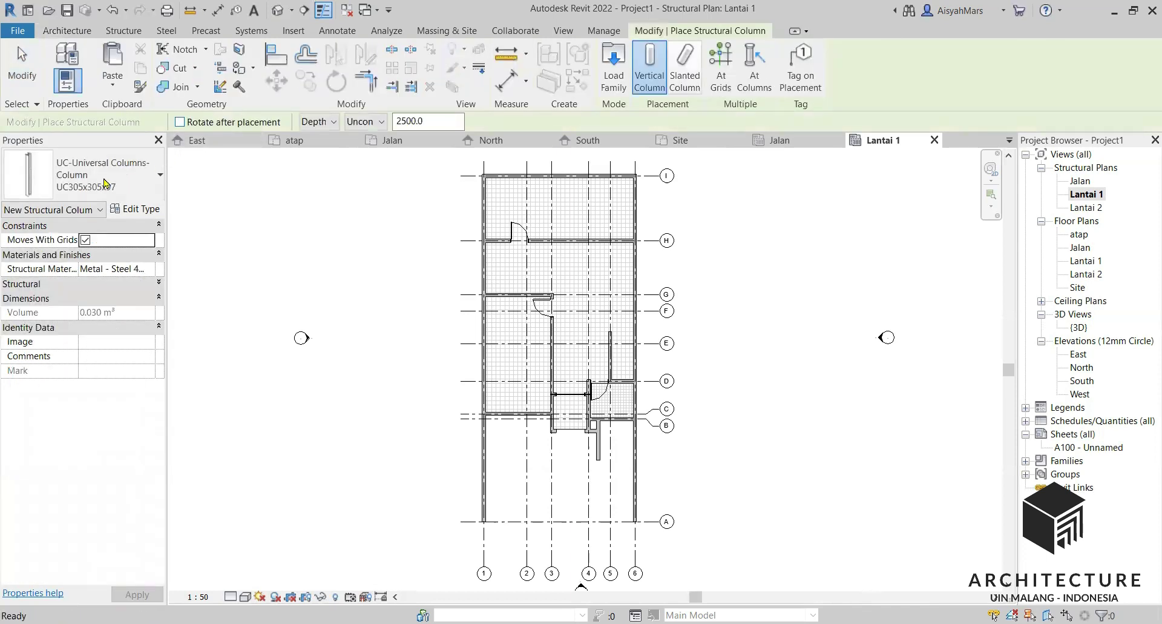
left_click(91, 197)
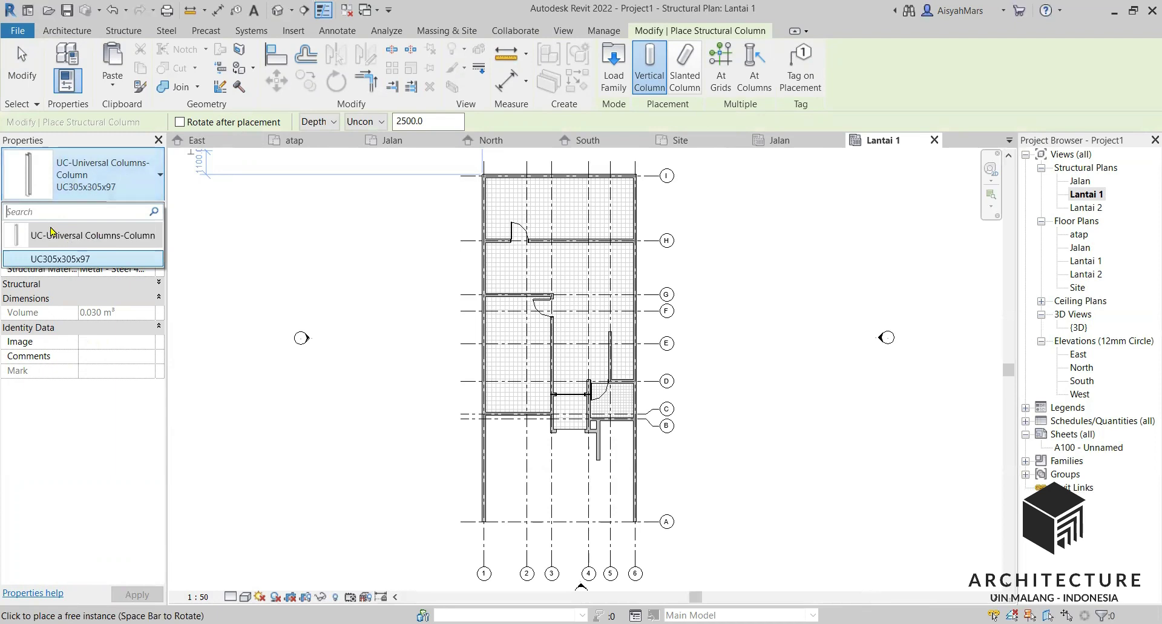
Step: Load the M_Concrete-Rectangular-Column family from the US library's Structural Columns > Concrete folder
left_click(604, 82)
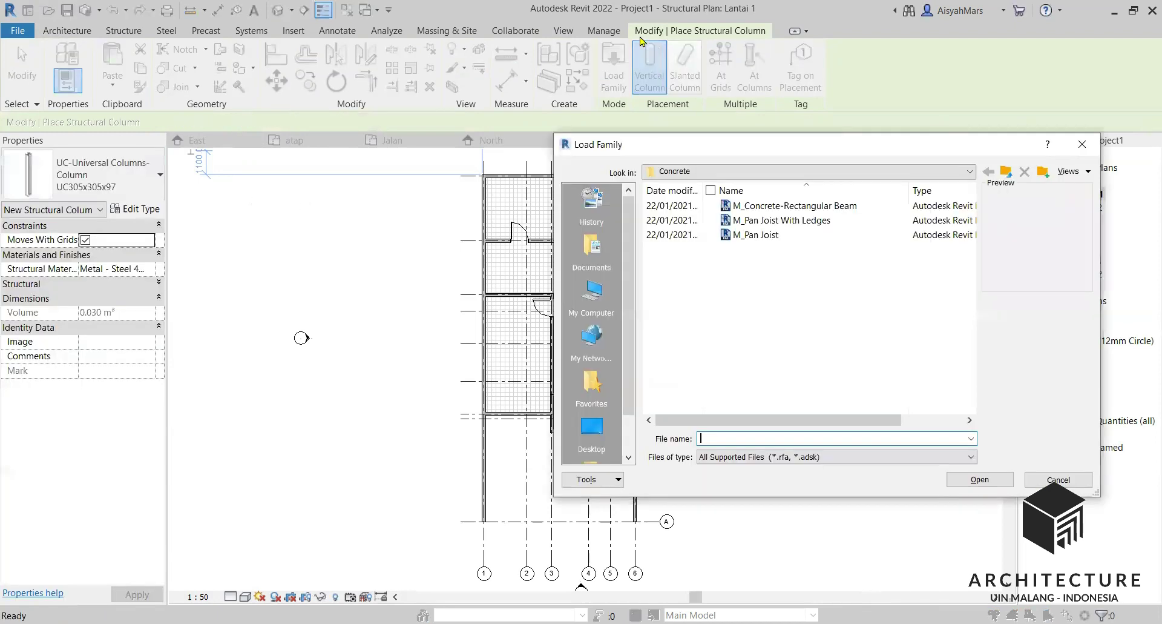
left_click(785, 173)
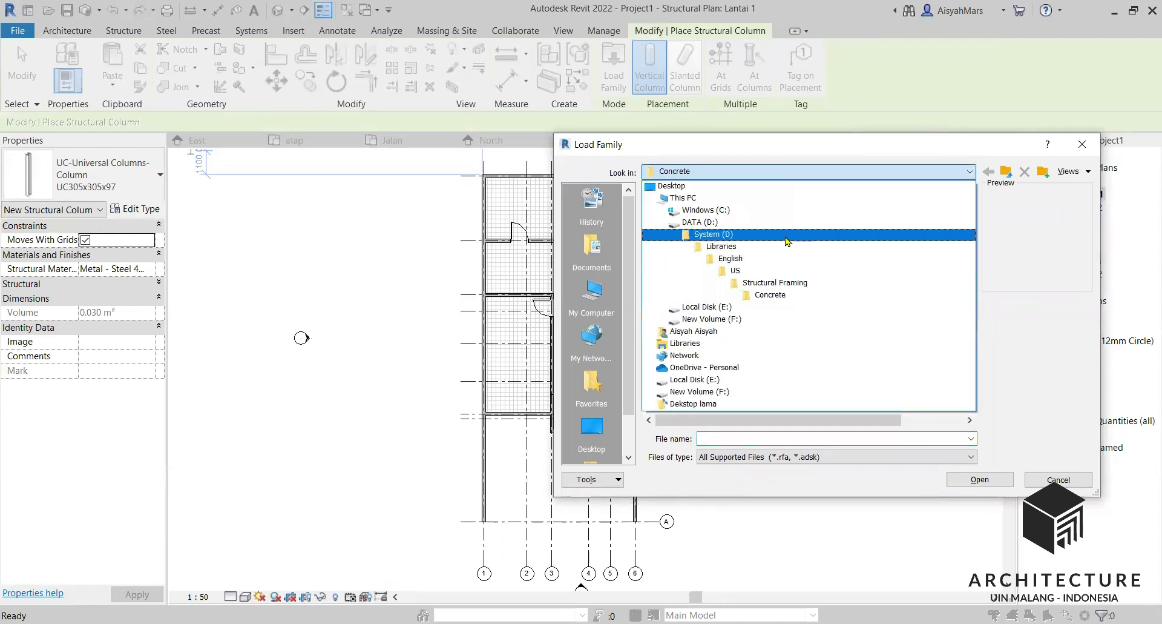
left_click(736, 270)
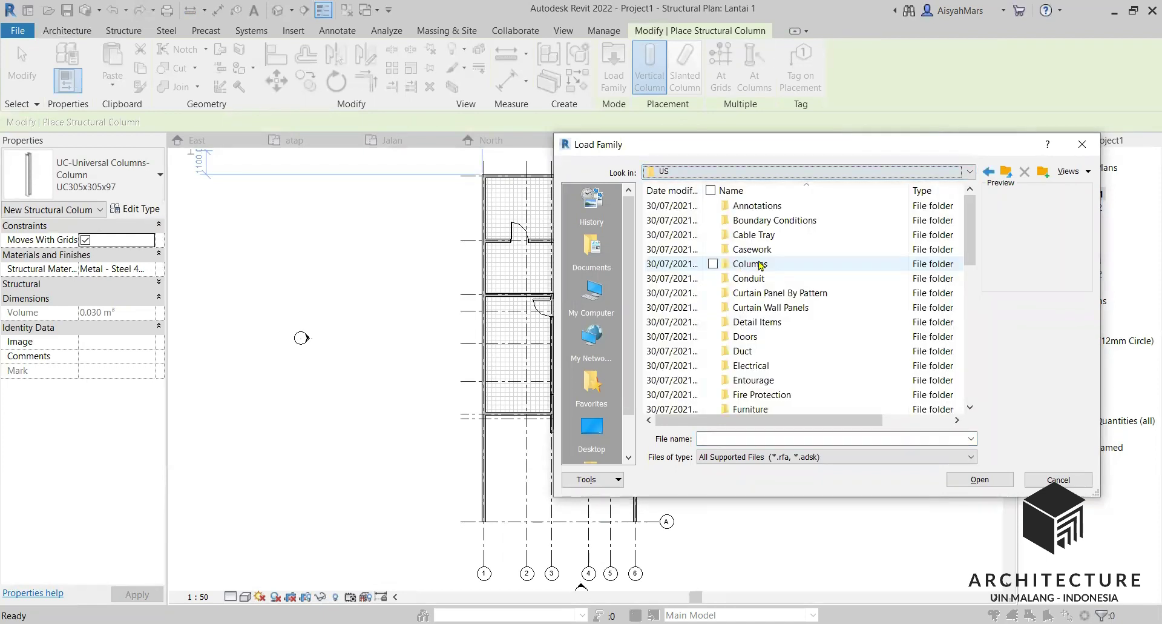
scroll(778, 262, "down", 2)
scroll(781, 261, "up", 1)
scroll(784, 273, "down", 6)
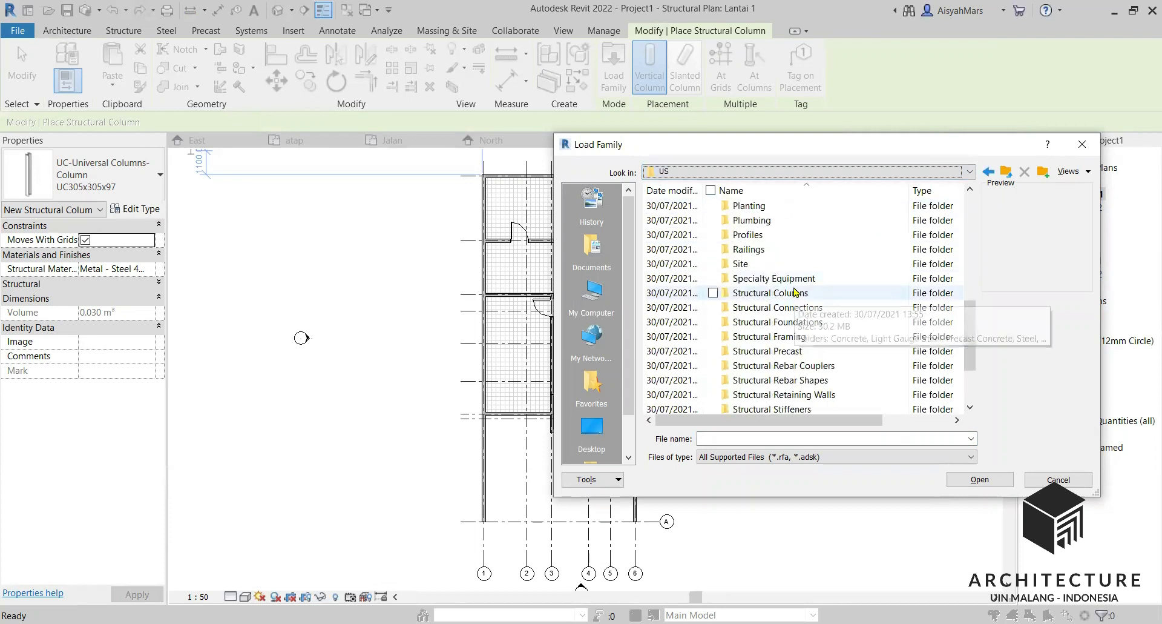
double_click(797, 293)
double_click(751, 206)
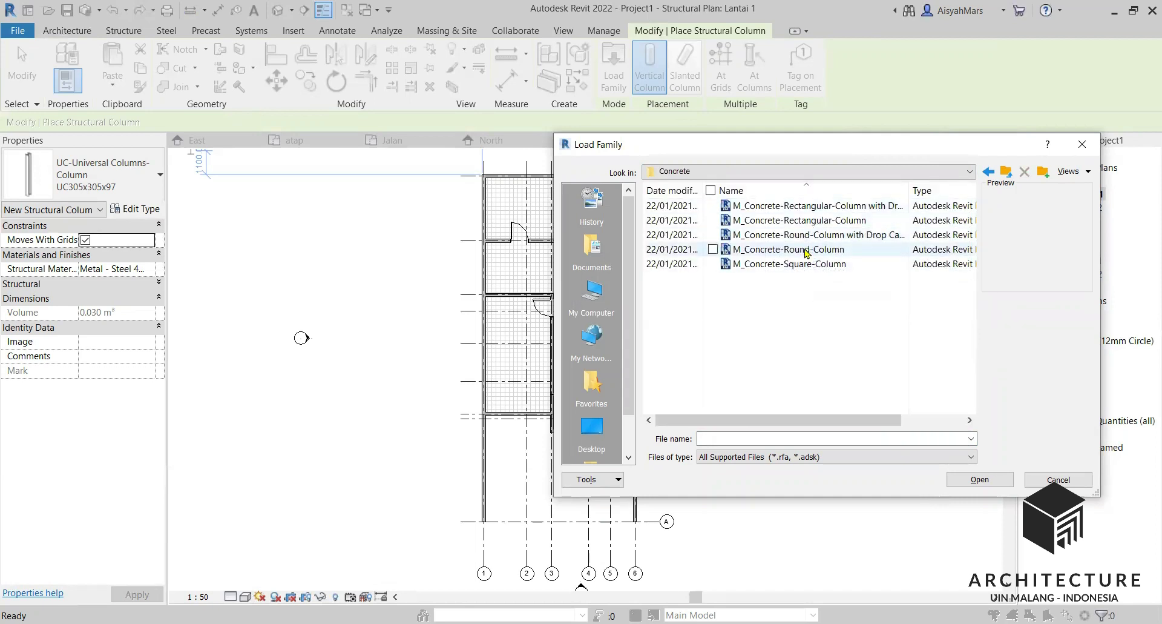
left_click(801, 221)
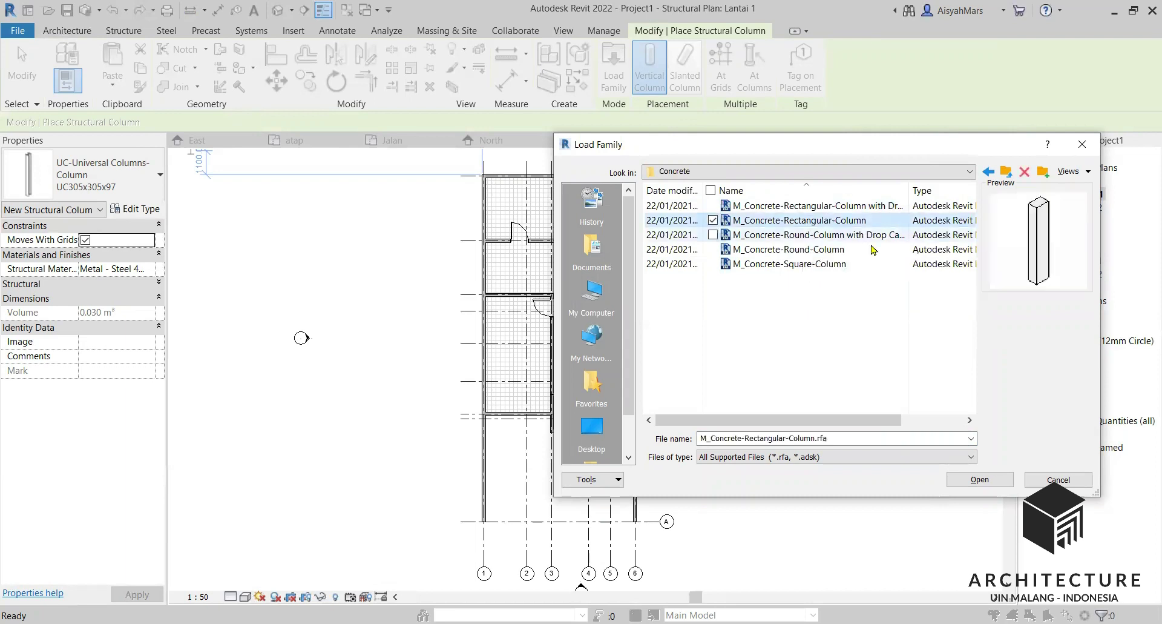
left_click(989, 483)
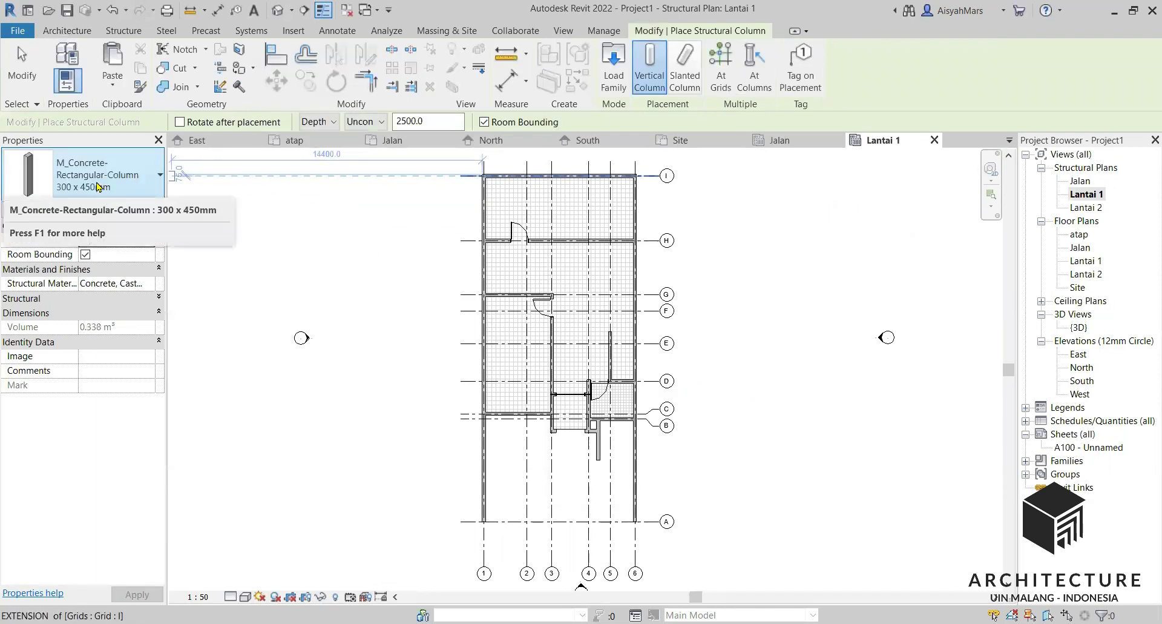
Step: Duplicate the 300 x 450mm rectangular concrete column type under the name "150 x 150mm 2"
left_click(120, 210)
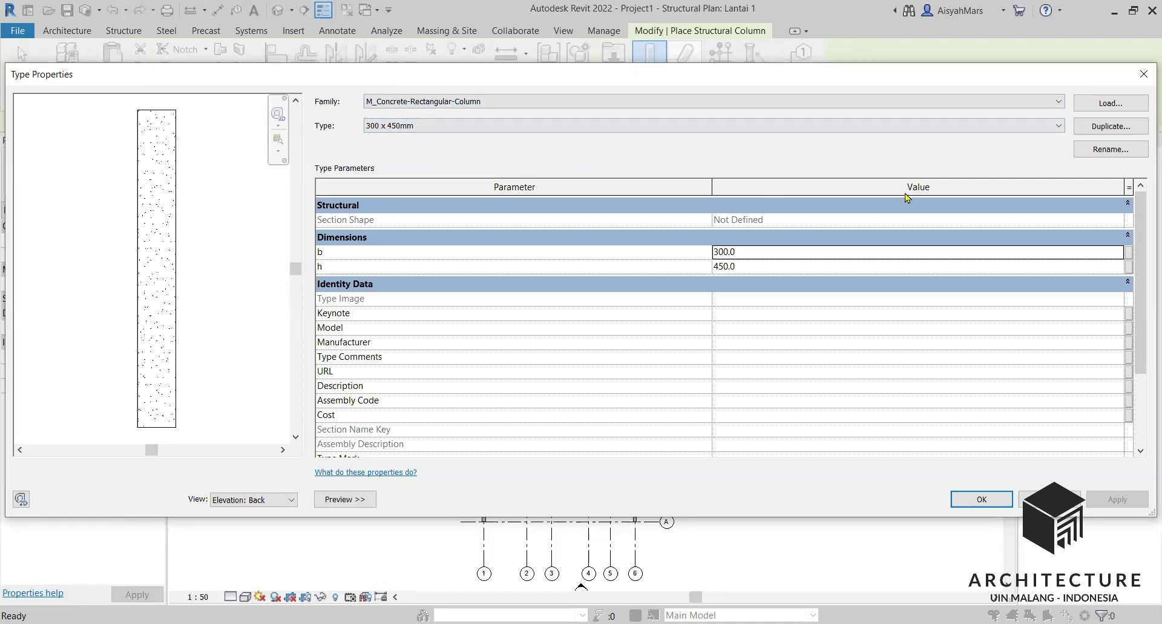
left_click(1119, 132)
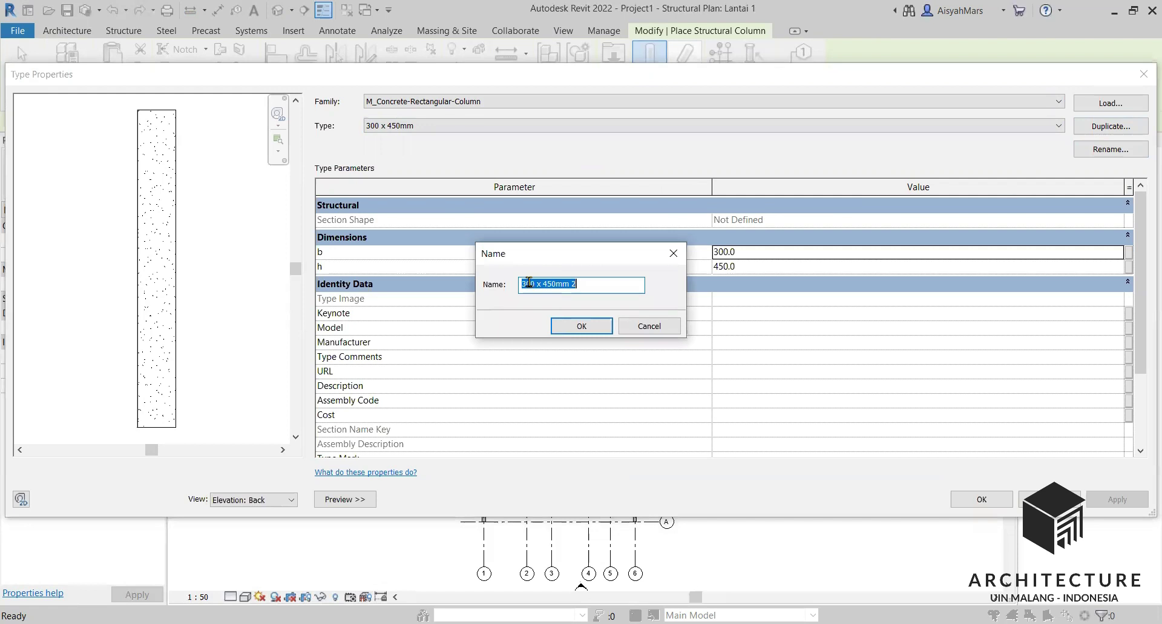
left_click_drag(528, 282, 514, 282)
type("15")
key("Right")
key("Right")
key("Right")
key("shift+Right")
key("shift+Right")
type("15")
left_click(603, 325)
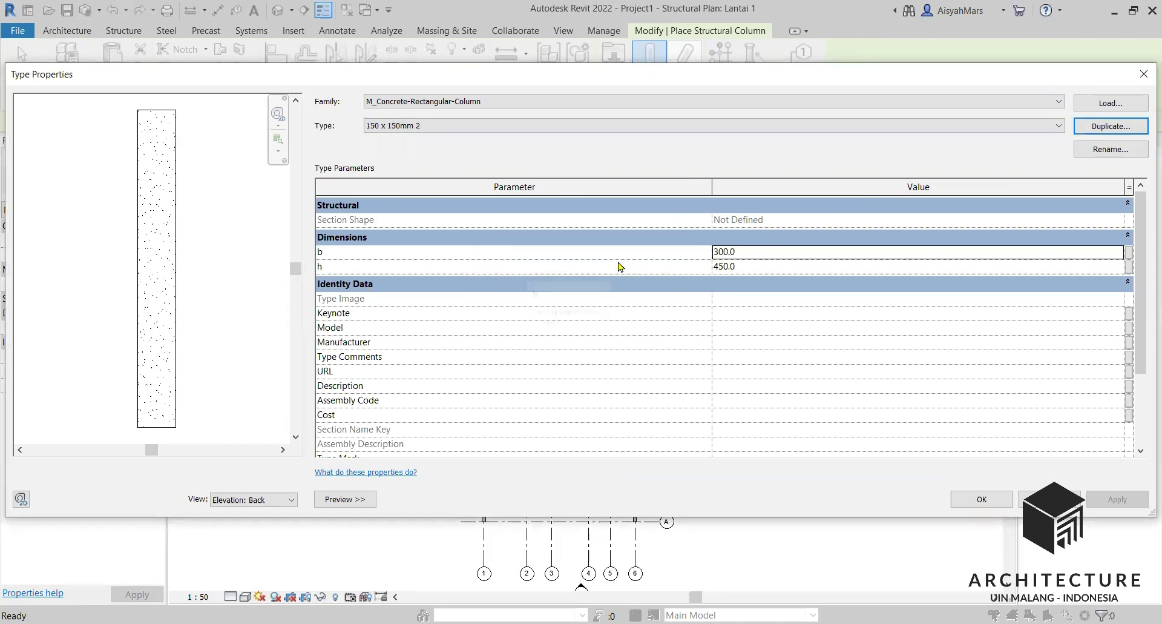
Step: Set both dimensions b and h of the duplicated column type to 150 mm and accept the type properties
left_click(726, 267)
left_click_drag(720, 267, 706, 272)
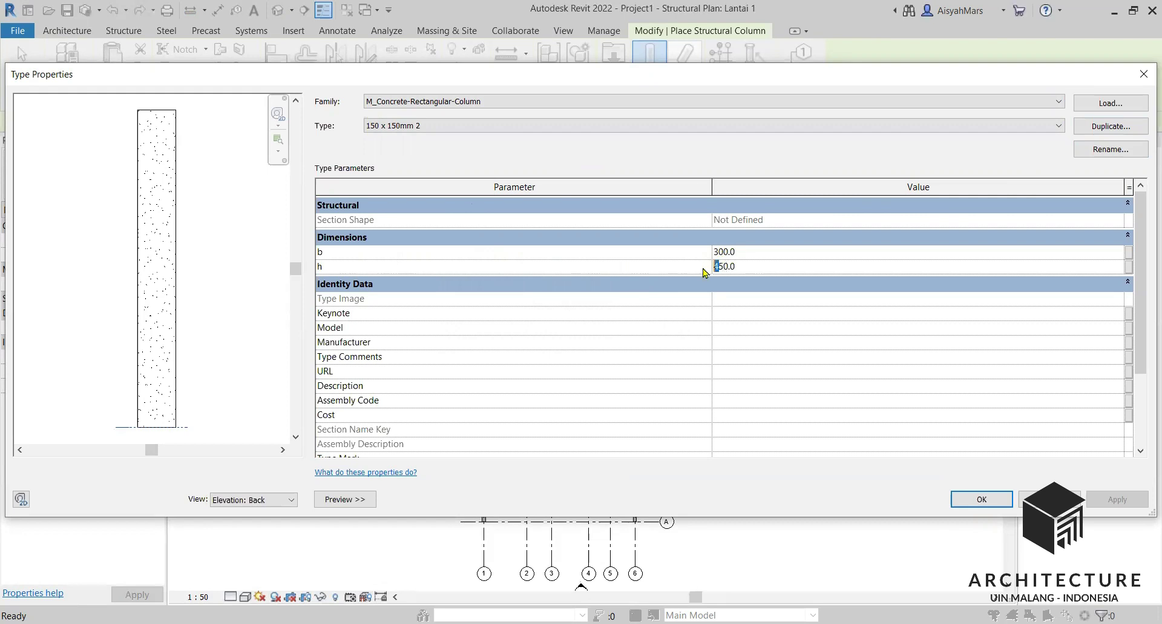
type("1")
left_click(719, 251)
left_click_drag(719, 249, 710, 250)
type("15")
key("Delete")
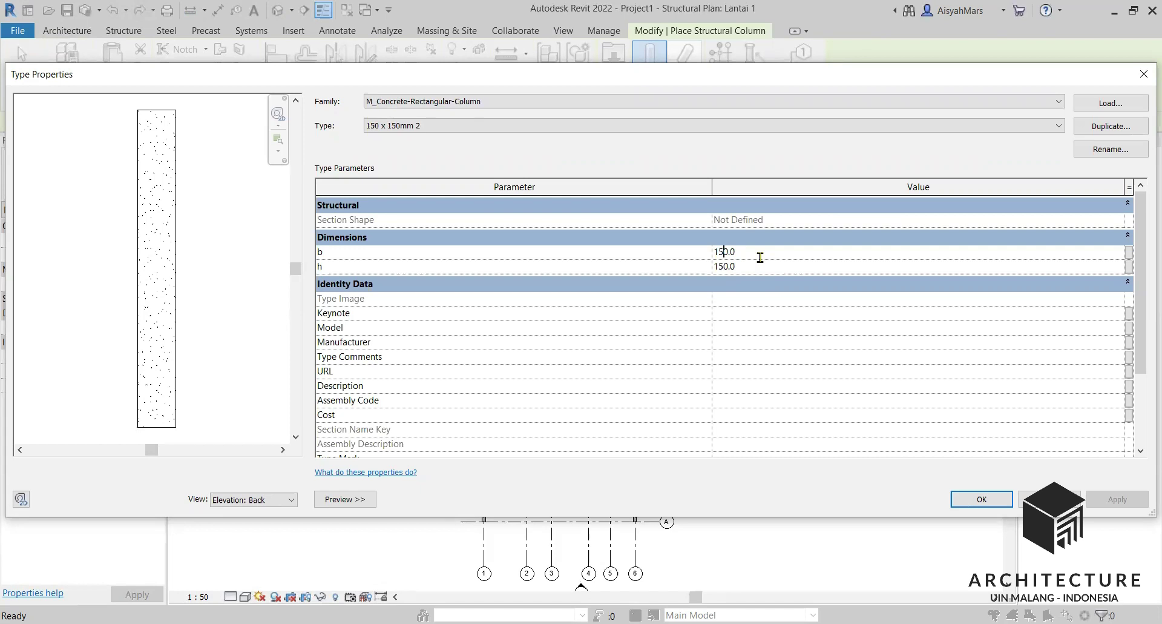
left_click(966, 500)
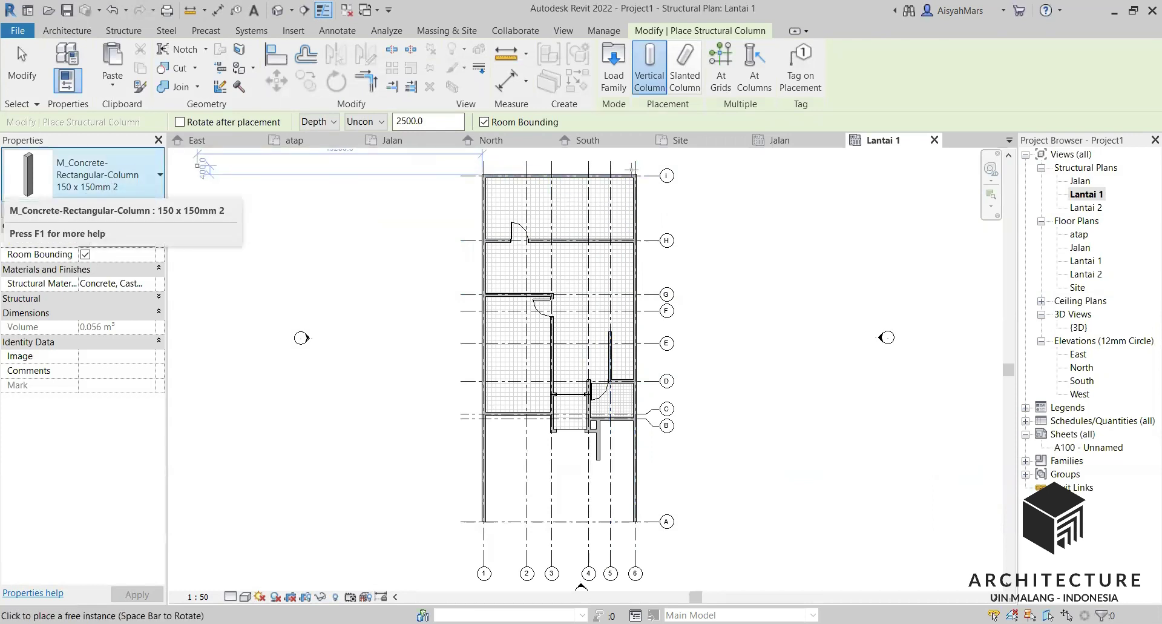
Step: Place the 150 x 150 mm columns at the intersections of grids 1 to 6 with every lettered grid except F
scroll(542, 175, "up", 3)
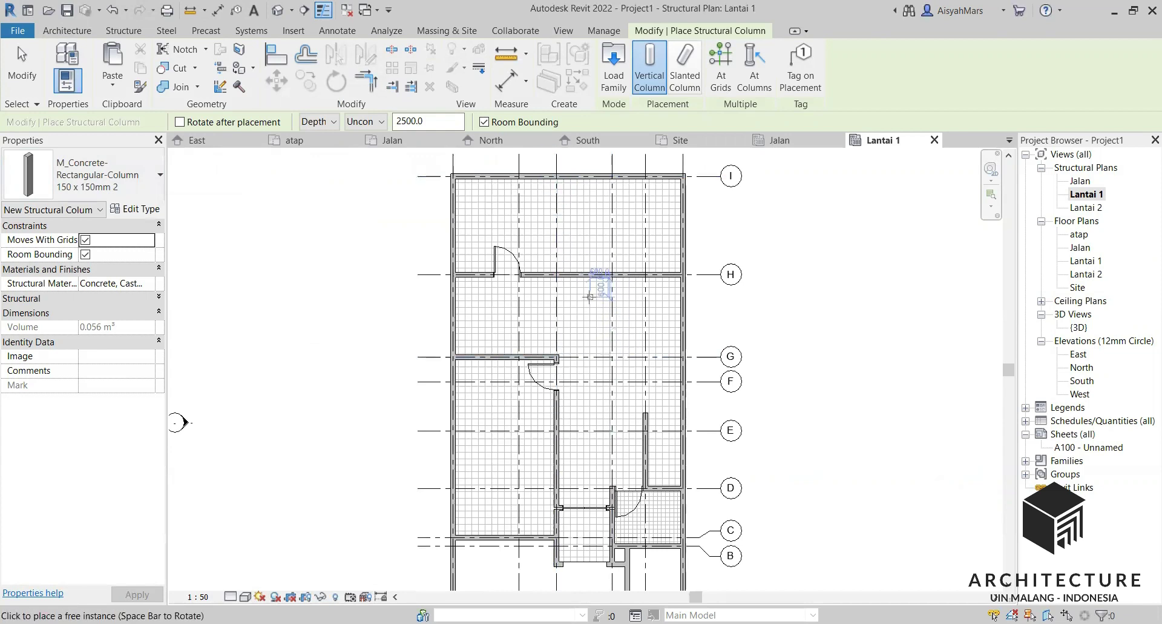
middle_click_drag(621, 394, 634, 433)
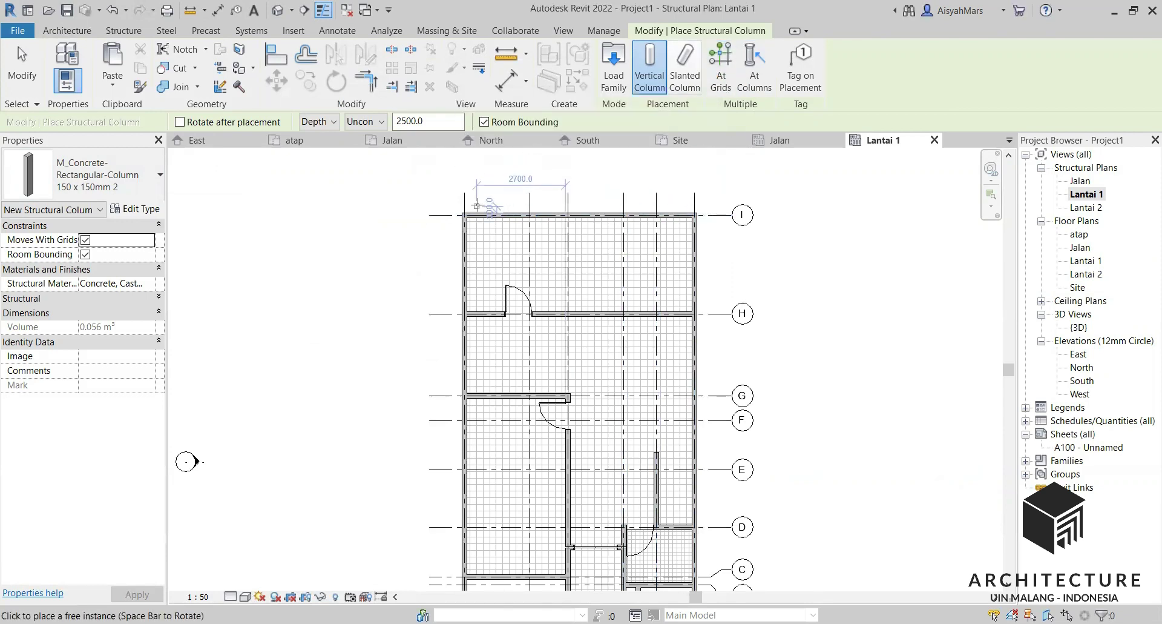
key("Escape")
key("Escape")
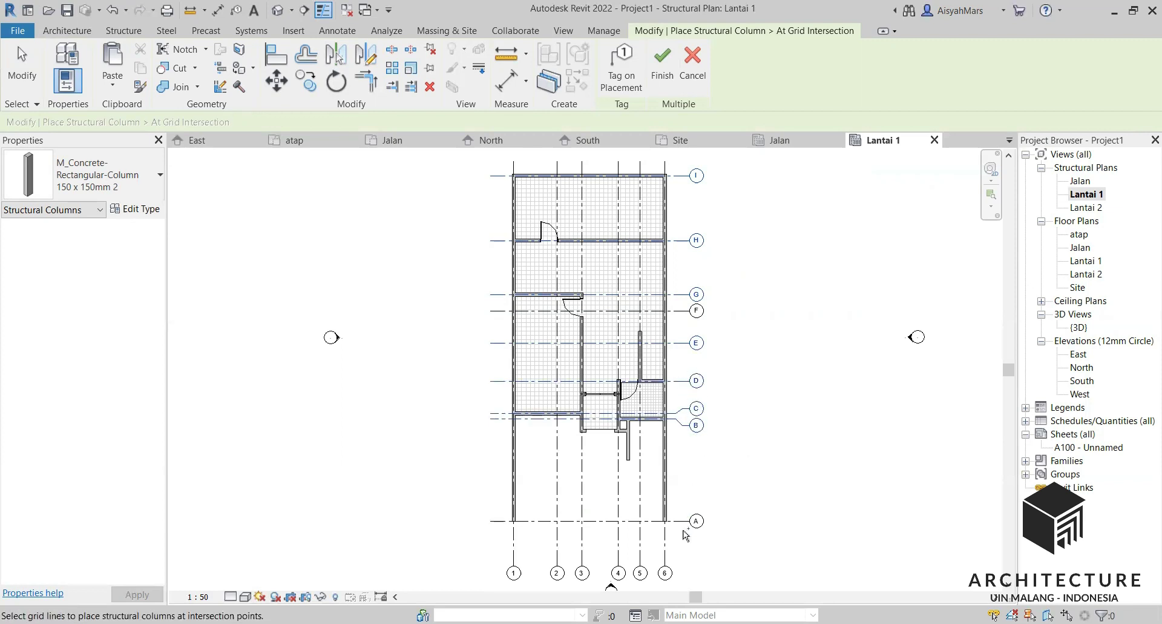
left_click_drag(666, 544, 544, 547)
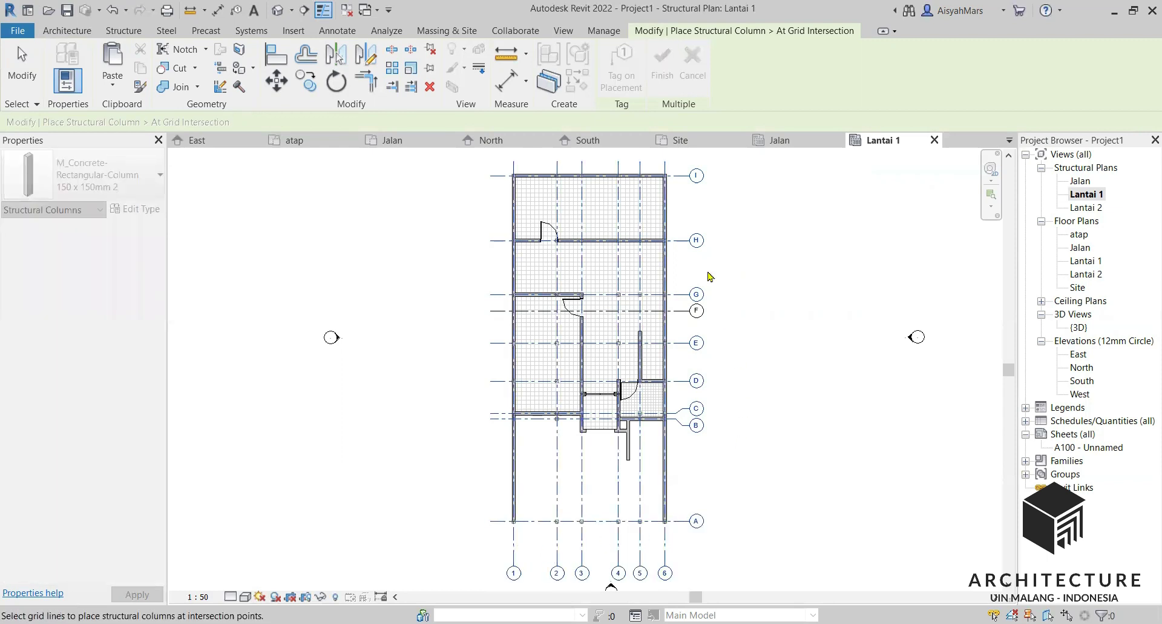
left_click(662, 66)
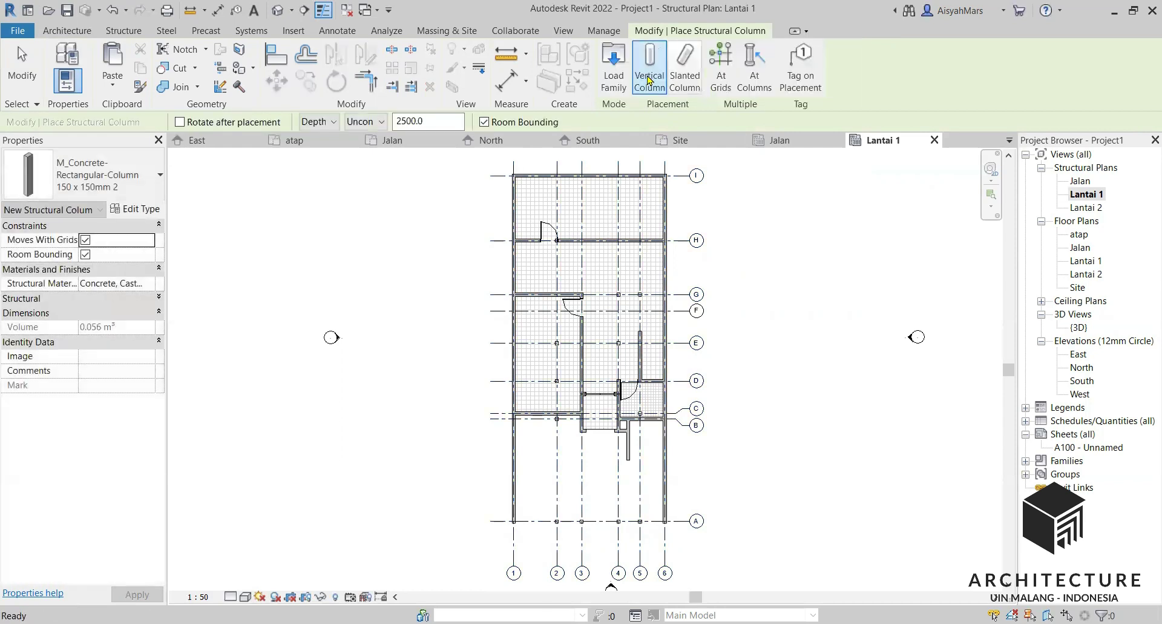
Step: Finish column placement and delete the free-standing columns on grid 2 at grids B, D and E
scroll(617, 239, "up", 2)
scroll(617, 239, "up", 1)
scroll(545, 303, "down", 2)
scroll(514, 354, "up", 1)
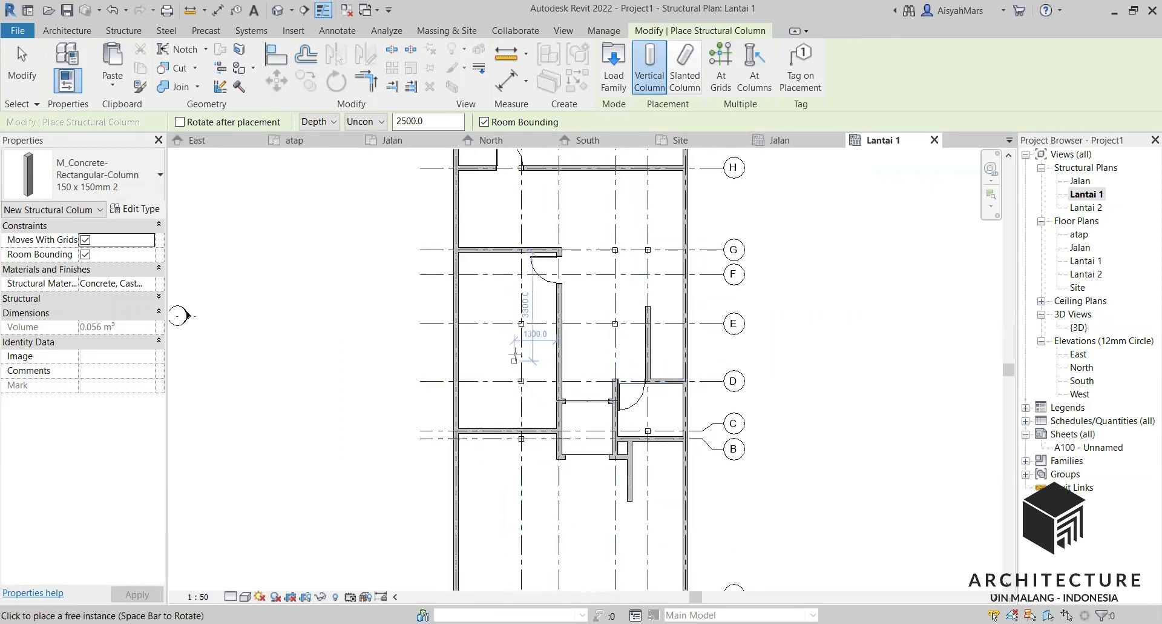
key("Escape")
key("Escape")
scroll(512, 316, "up", 1)
left_click_drag(507, 294, 548, 383)
key("Escape")
scroll(524, 337, "up", 1)
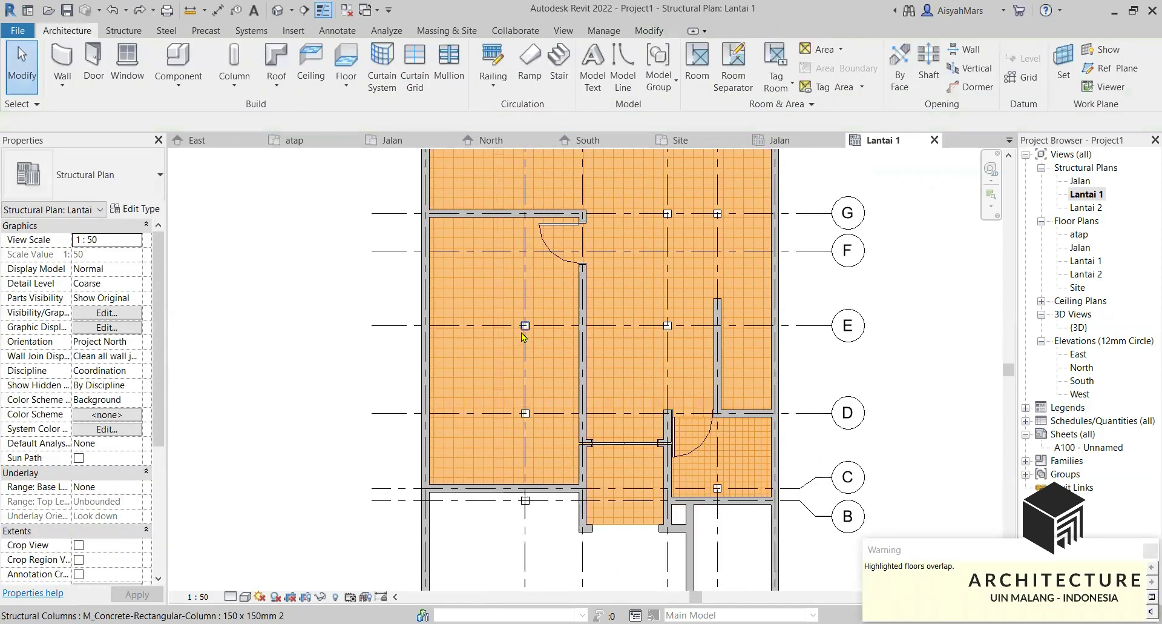
scroll(526, 506, "up", 1)
left_click(527, 499)
left_click_drag(532, 505, 531, 404)
key("Delete")
left_click(525, 296)
key("Delete")
Step: Delete the unneeded columns at intersections 4-E and 5-C and those on grid G at grids 4 and 5
left_click(690, 302)
key("Delete")
left_click(747, 482)
key("Delete")
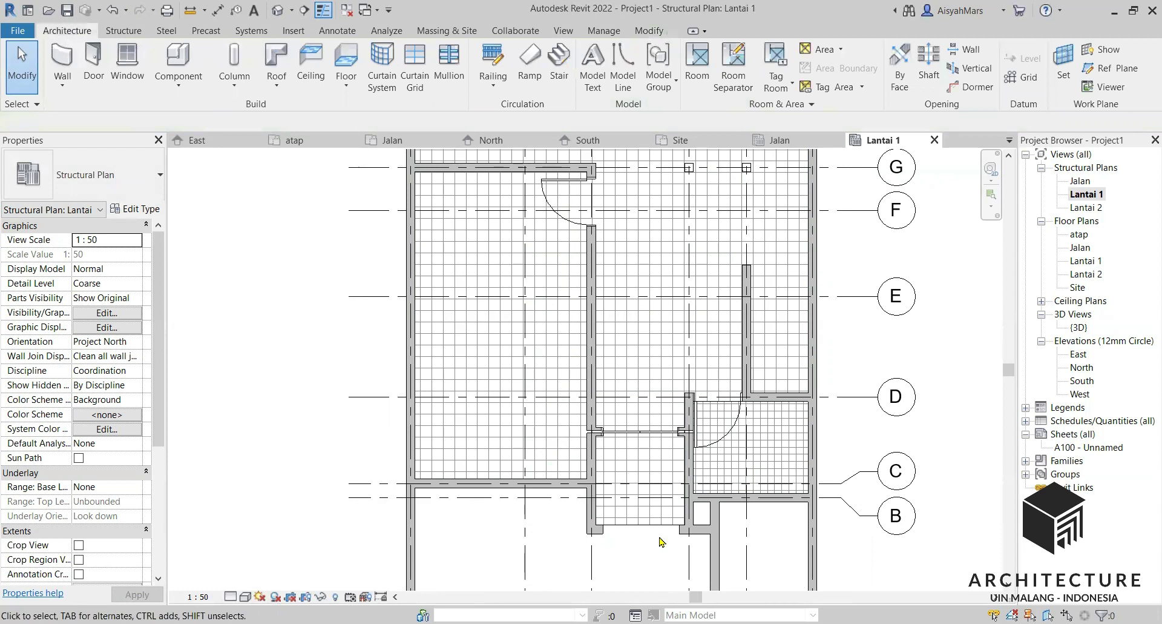
scroll(703, 301, "down", 3)
scroll(715, 297, "up", 2)
left_click(719, 294)
key("Delete")
Step: Delete the unneeded columns on grid A at grids 2, 4 and 5
scroll(646, 404, "down", 2)
scroll(645, 403, "down", 2)
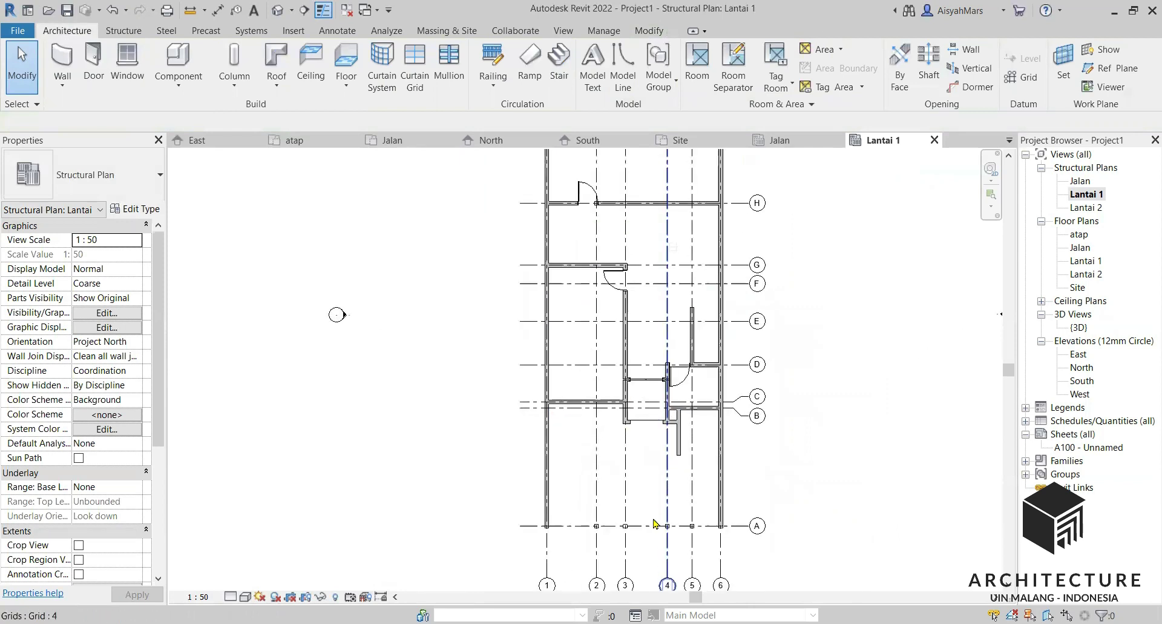
scroll(642, 527, "up", 2)
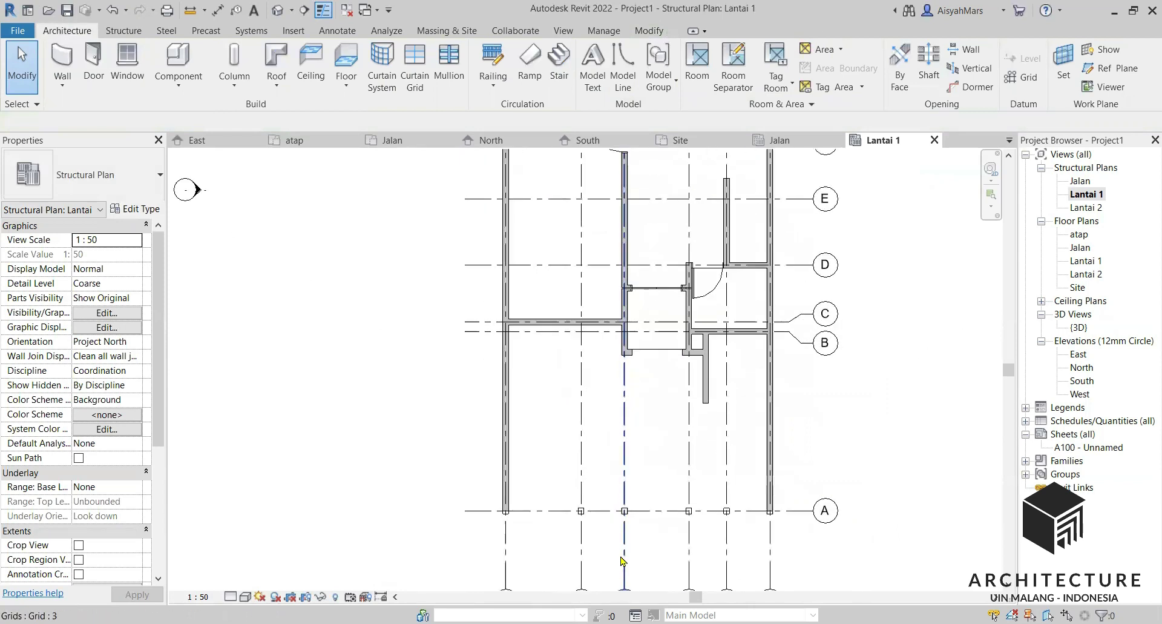
left_click(583, 512)
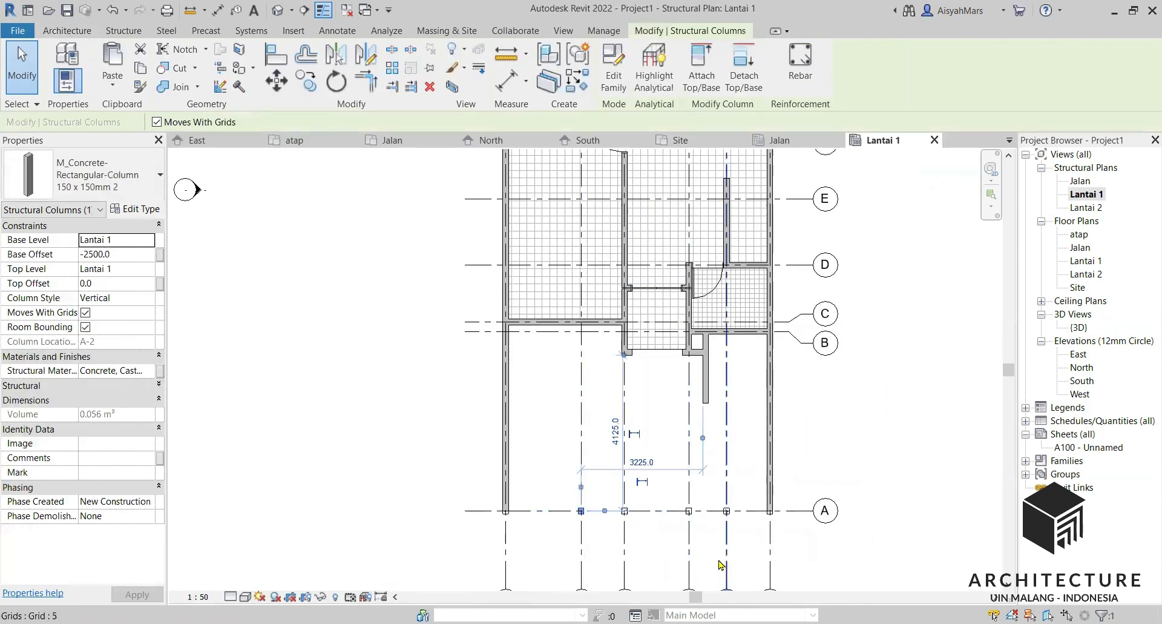
key("Delete")
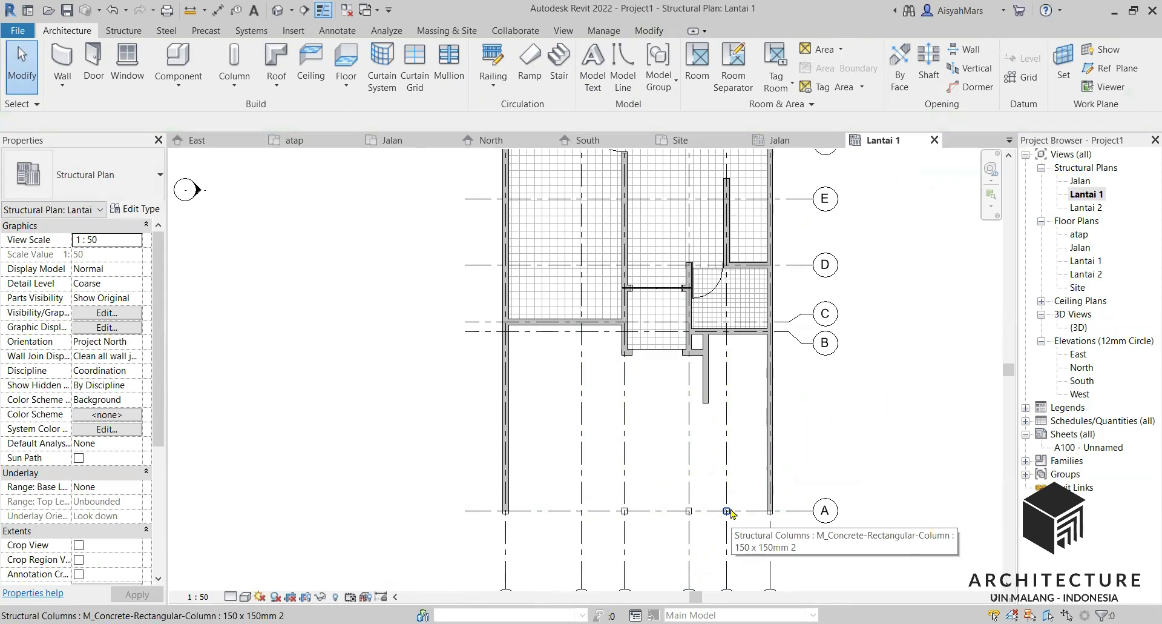
left_click_drag(727, 510, 689, 510)
key("Escape")
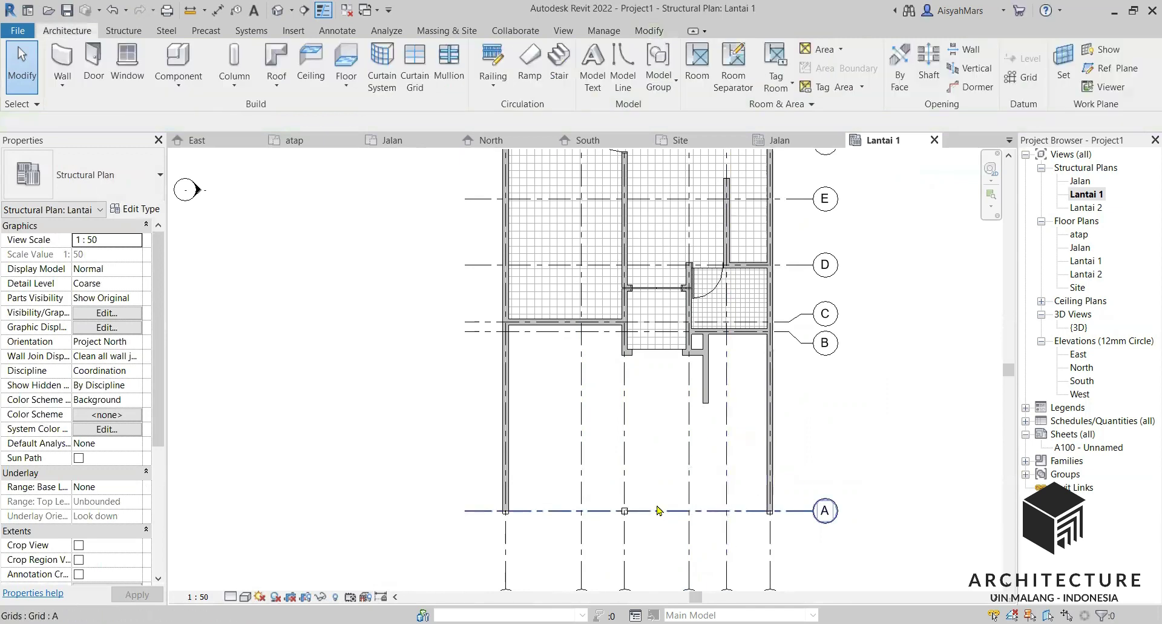
scroll(660, 510, "down", 1)
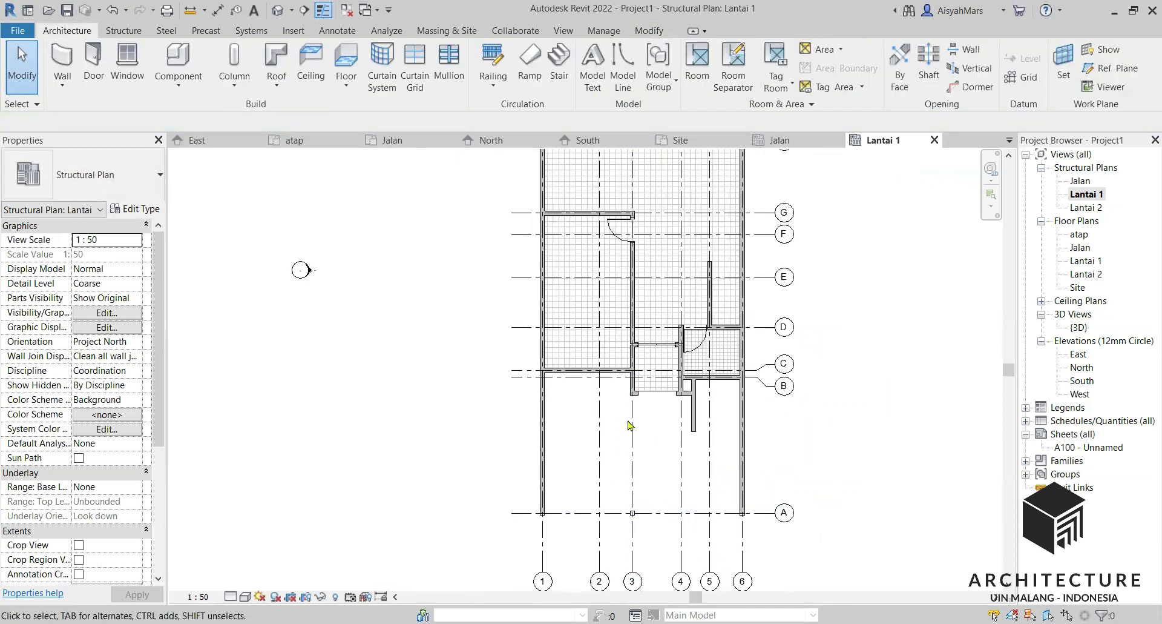
Step: Inspect the free-standing column at A-3 and the columns below the house in the 3D view, and return to the Lantai 1 structural plan
scroll(645, 469, "down", 1)
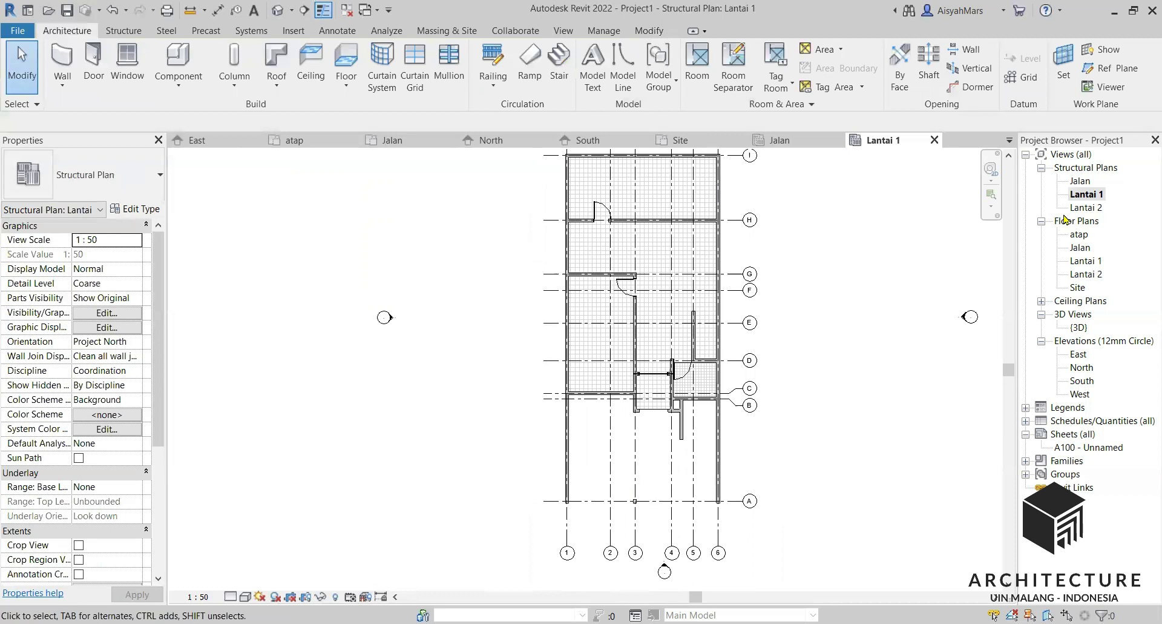
left_click(635, 501)
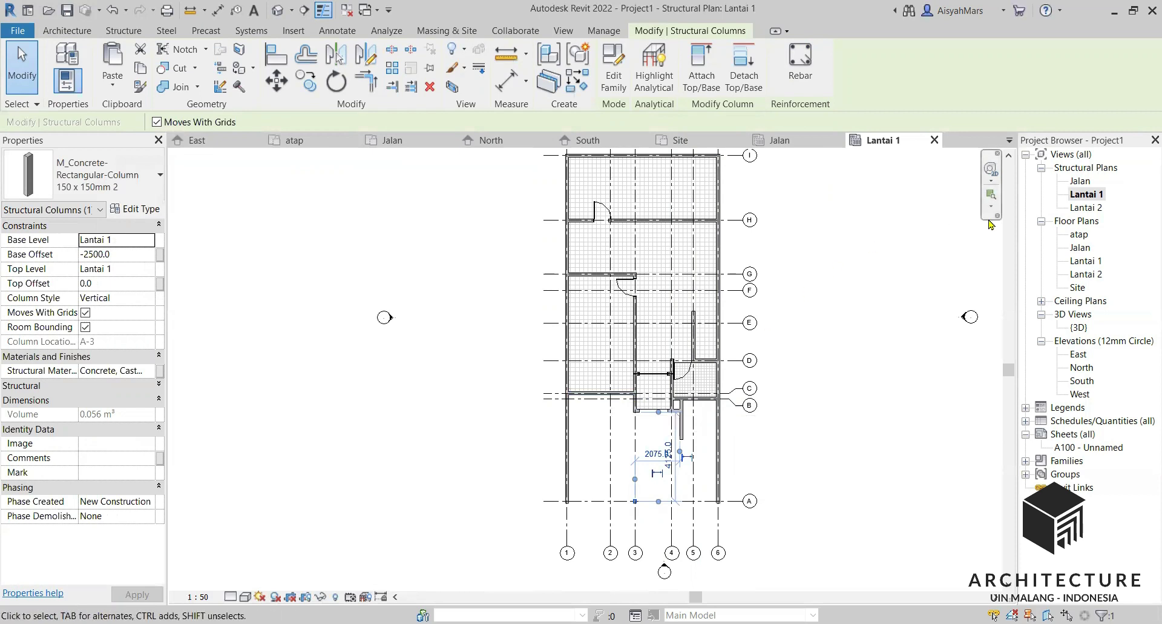
double_click(1078, 327)
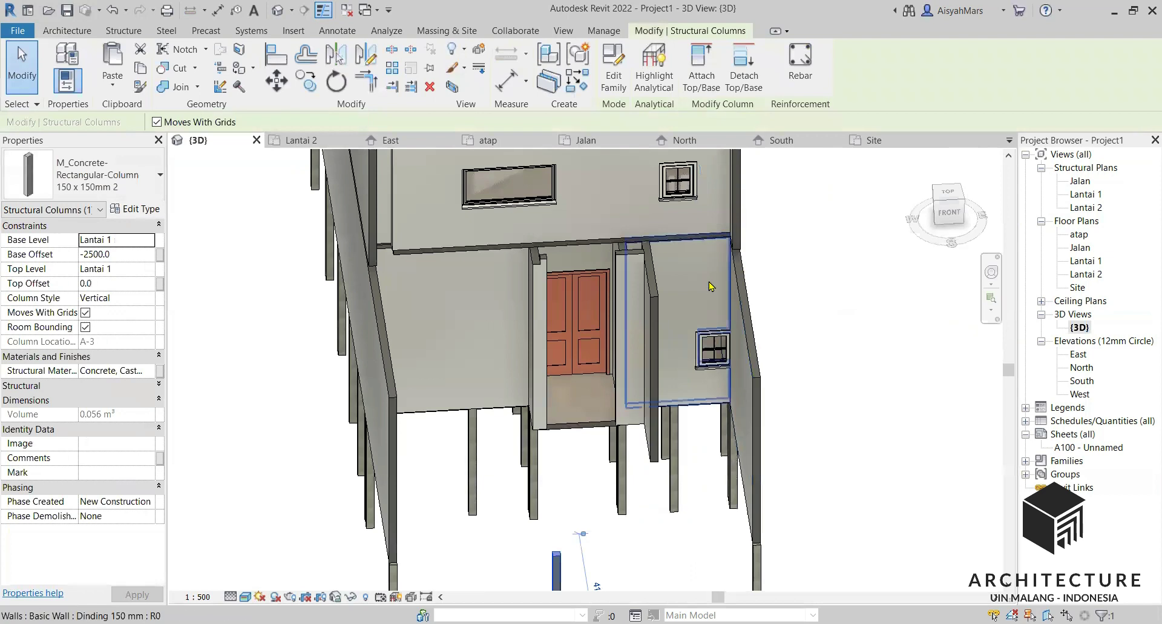
left_click(677, 455)
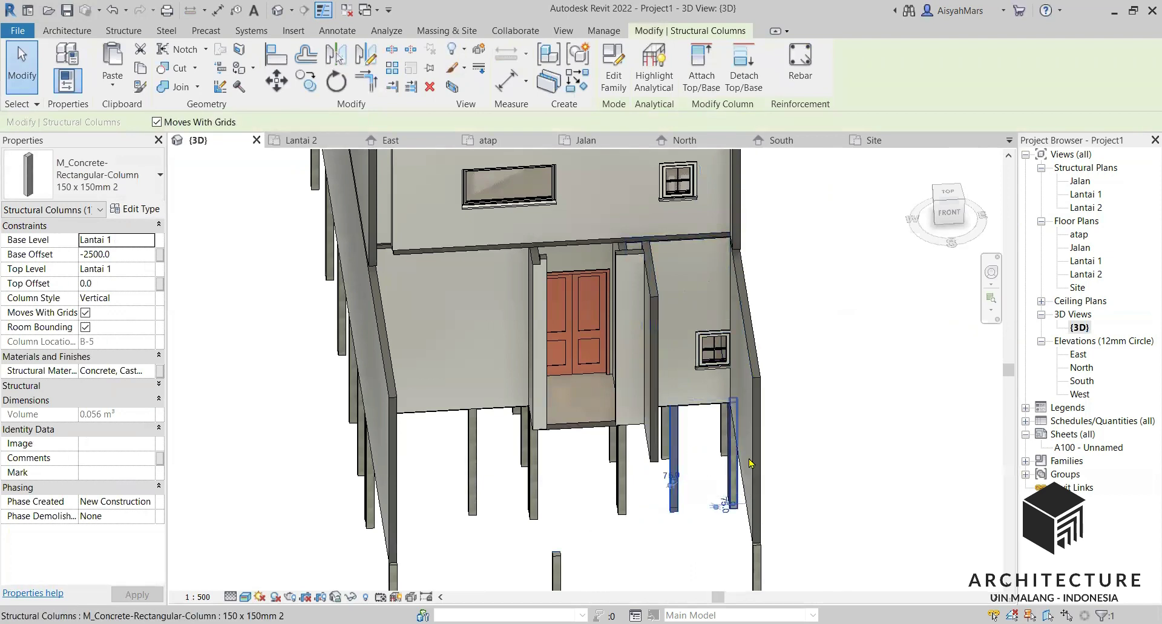
double_click(1096, 200)
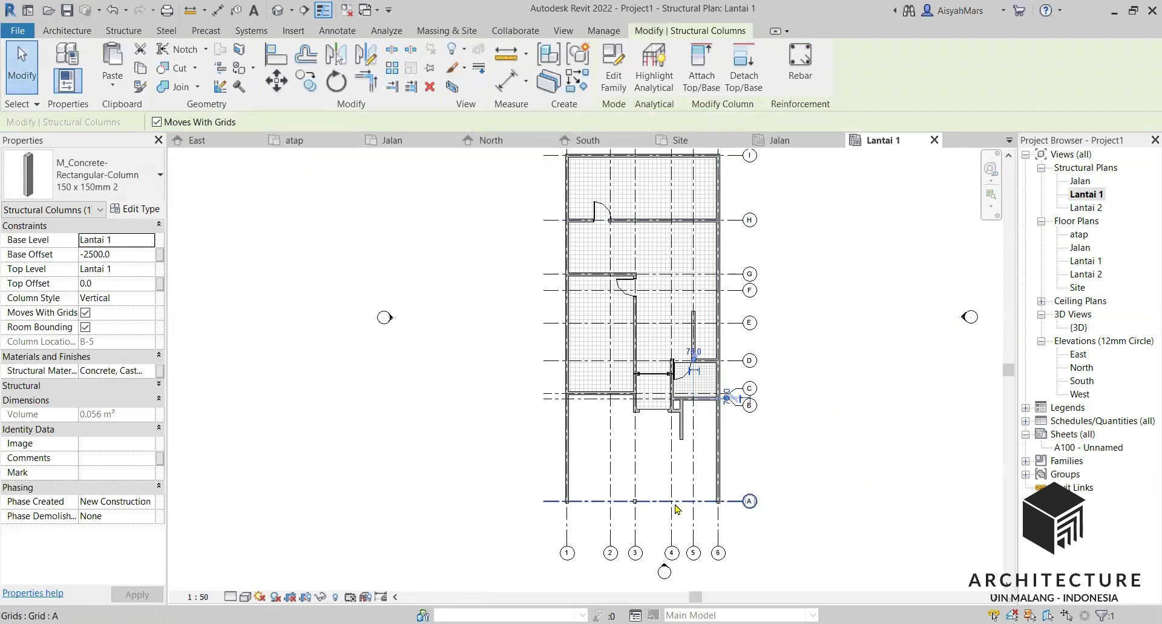
scroll(677, 508, "up", 2)
left_click(622, 501)
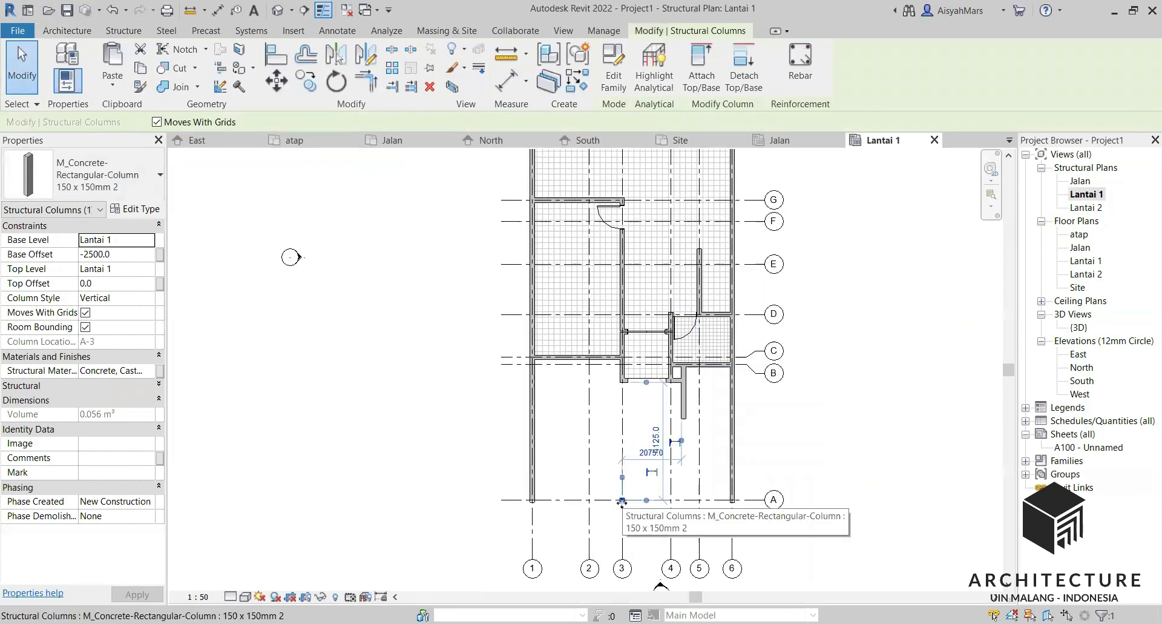
right_click(623, 504)
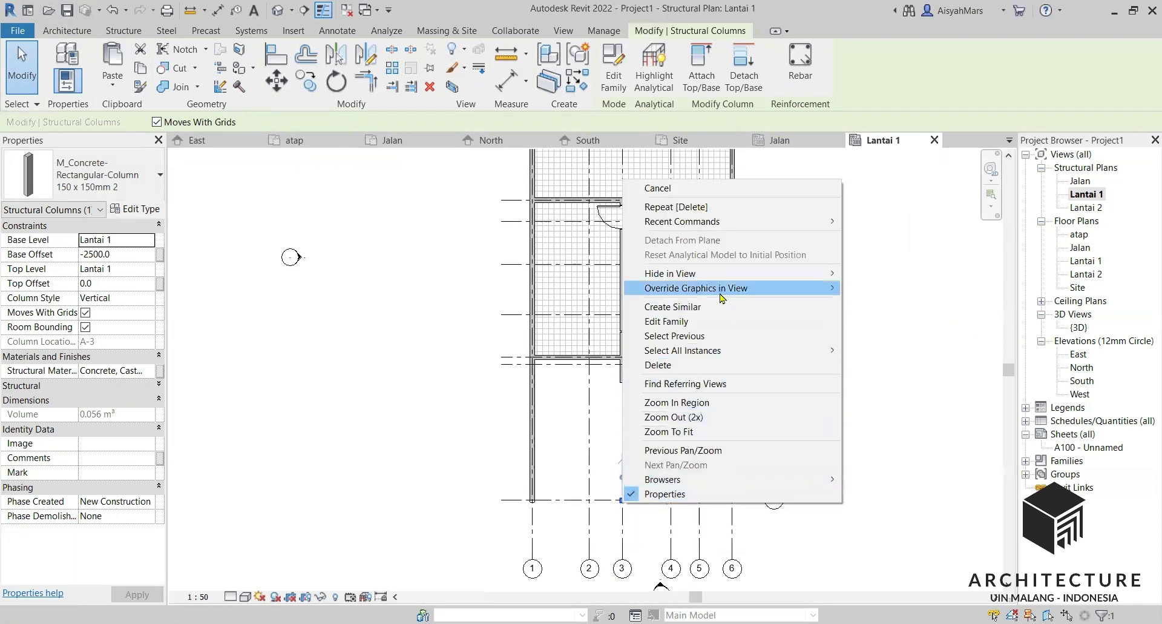
mouse_move(720, 278)
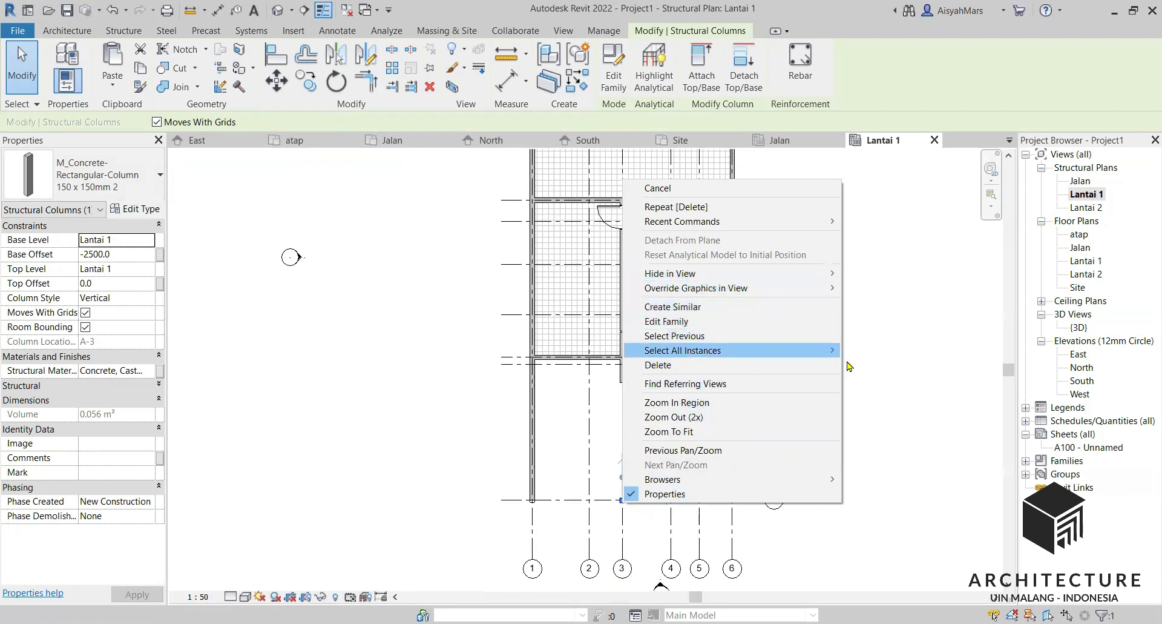
mouse_move(831, 351)
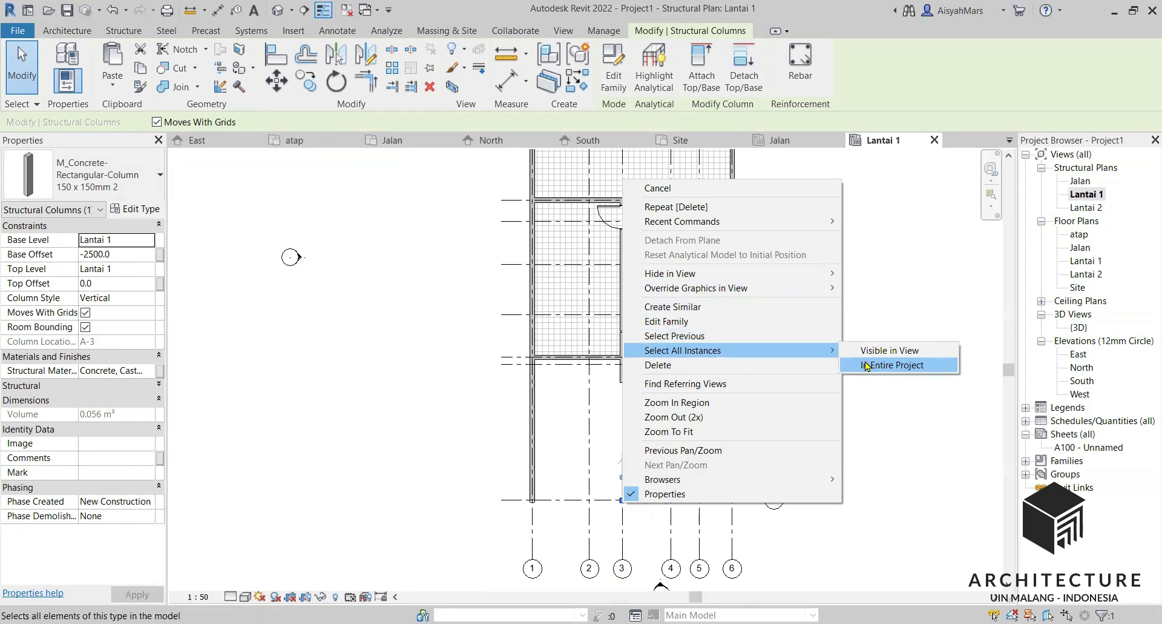
left_click(867, 365)
scroll(671, 468, "down", 2)
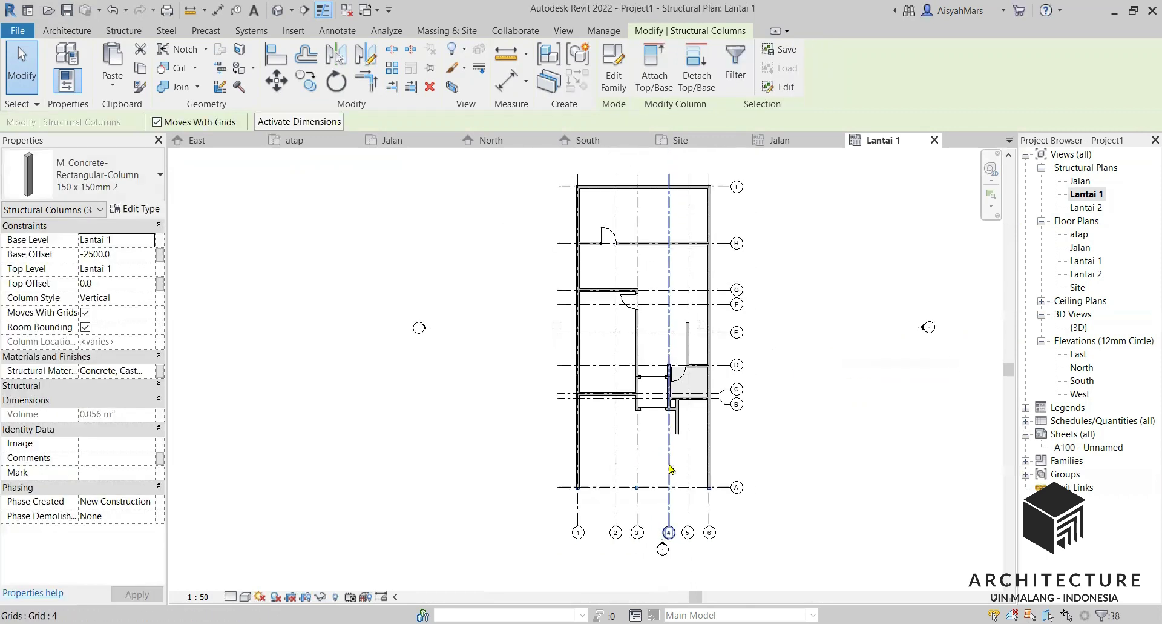
scroll(646, 310, "up", 1)
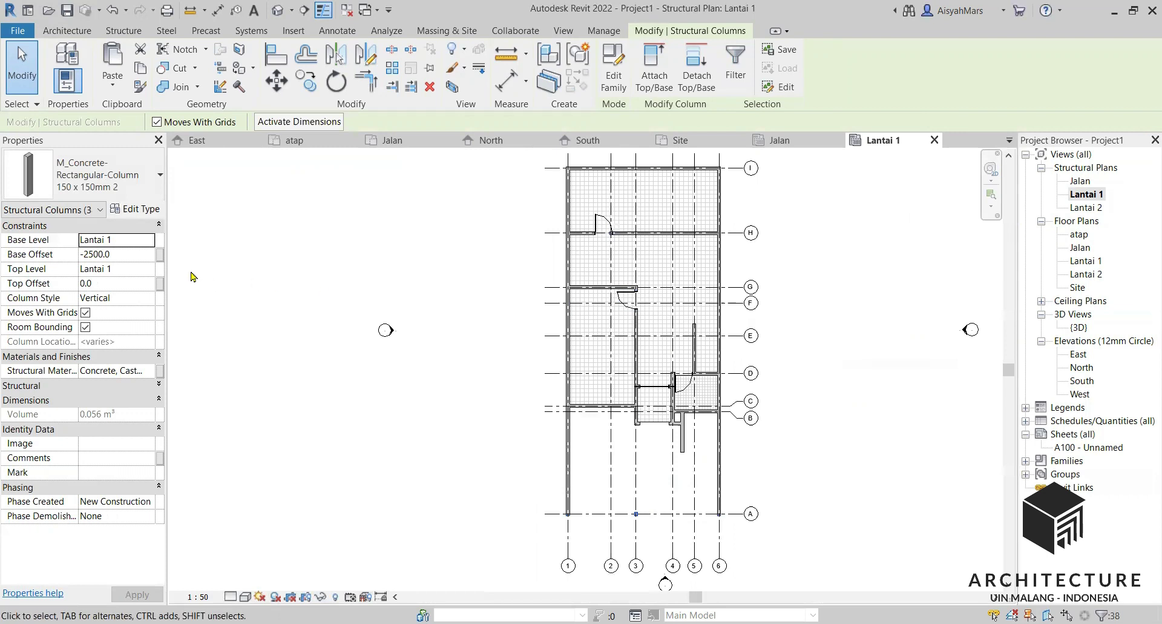
left_click(110, 254)
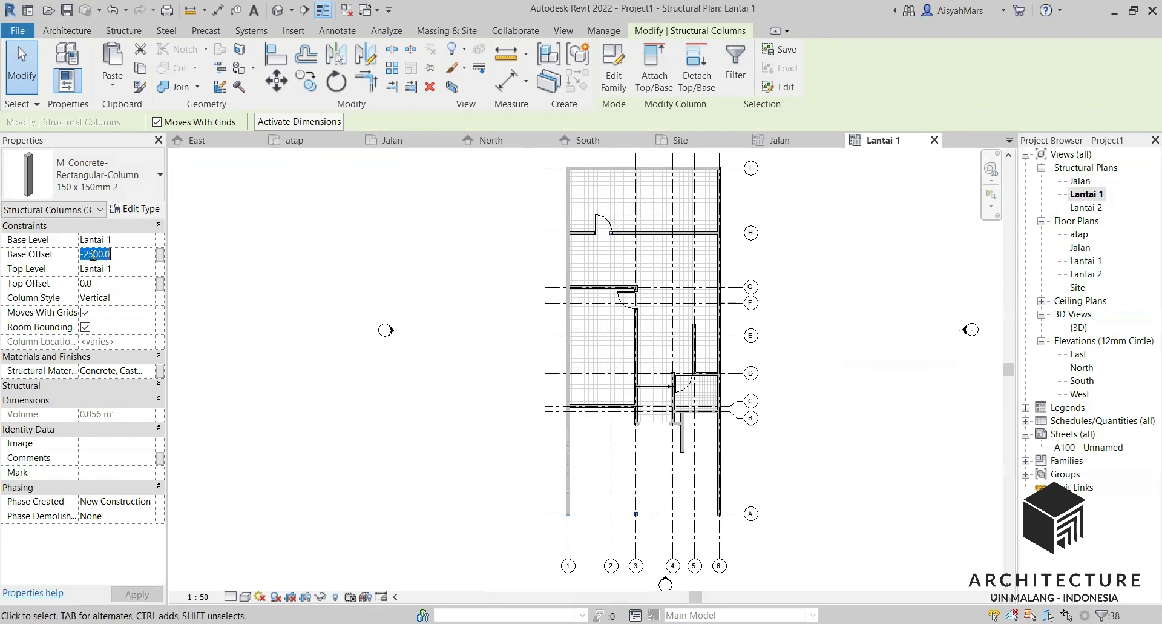
left_click(183, 240)
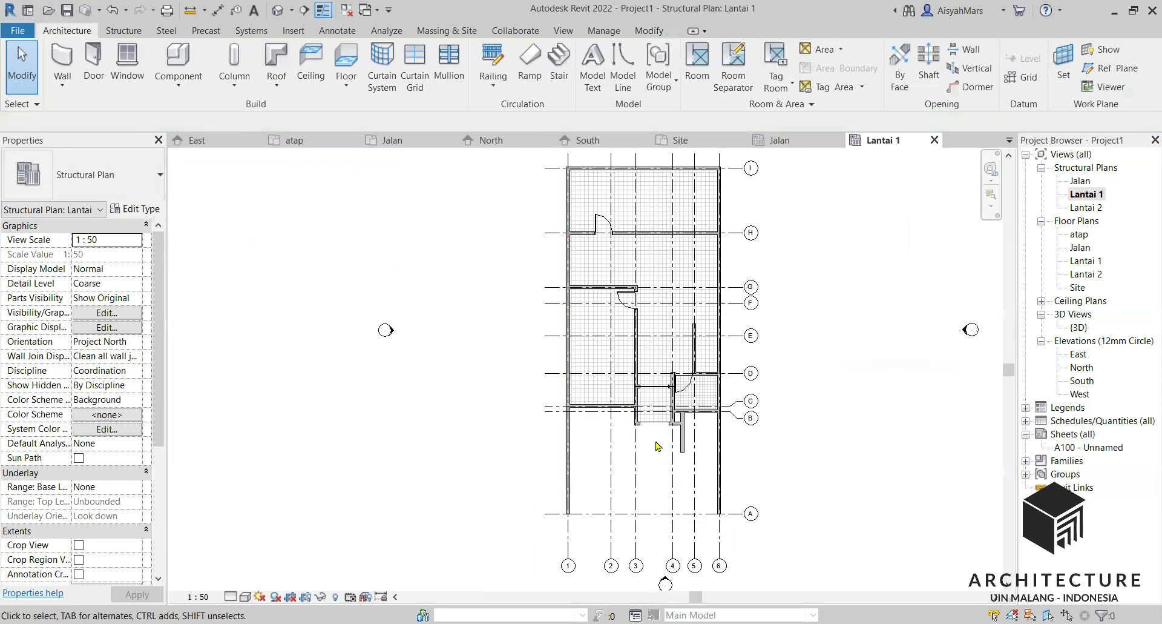
Step: Select all 150 x 150 mm column instances in the entire project and set their base offset to -500 and top level to Lantai 2
scroll(646, 516, "up", 2)
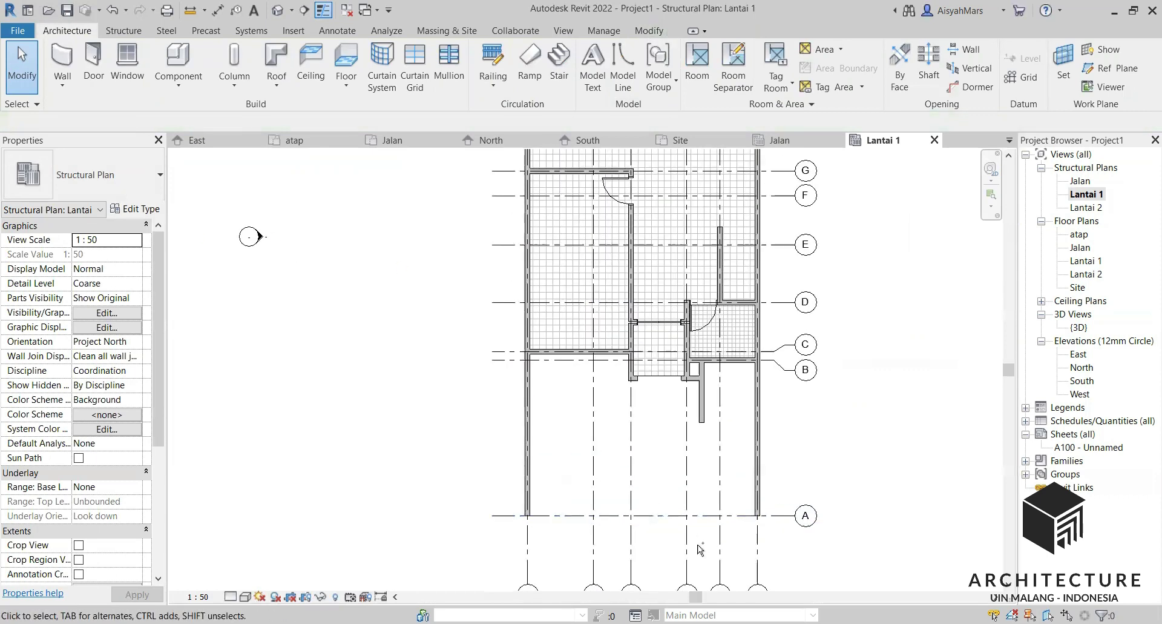
scroll(659, 536, "down", 2)
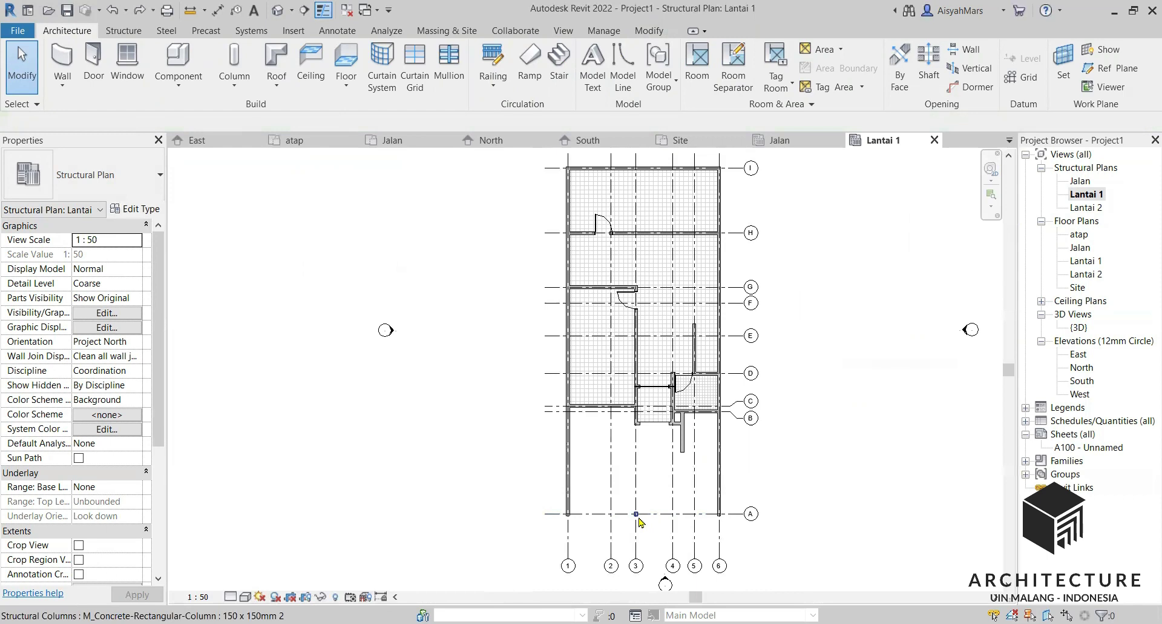
left_click(637, 515)
right_click(637, 516)
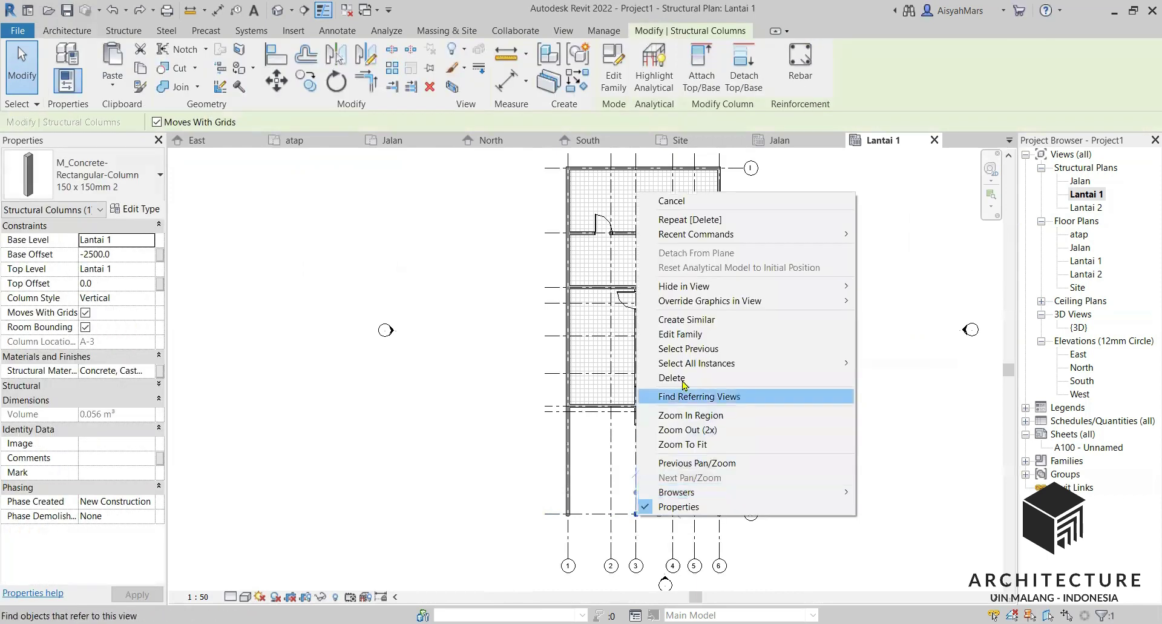
mouse_move(695, 365)
left_click(885, 377)
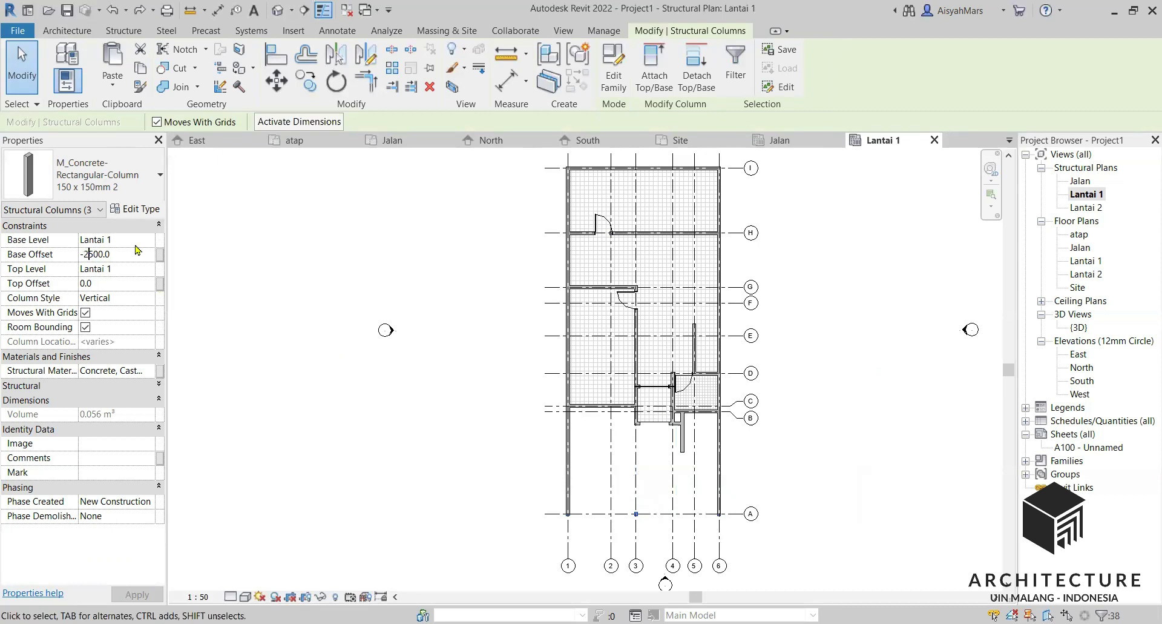
key("BackSpace")
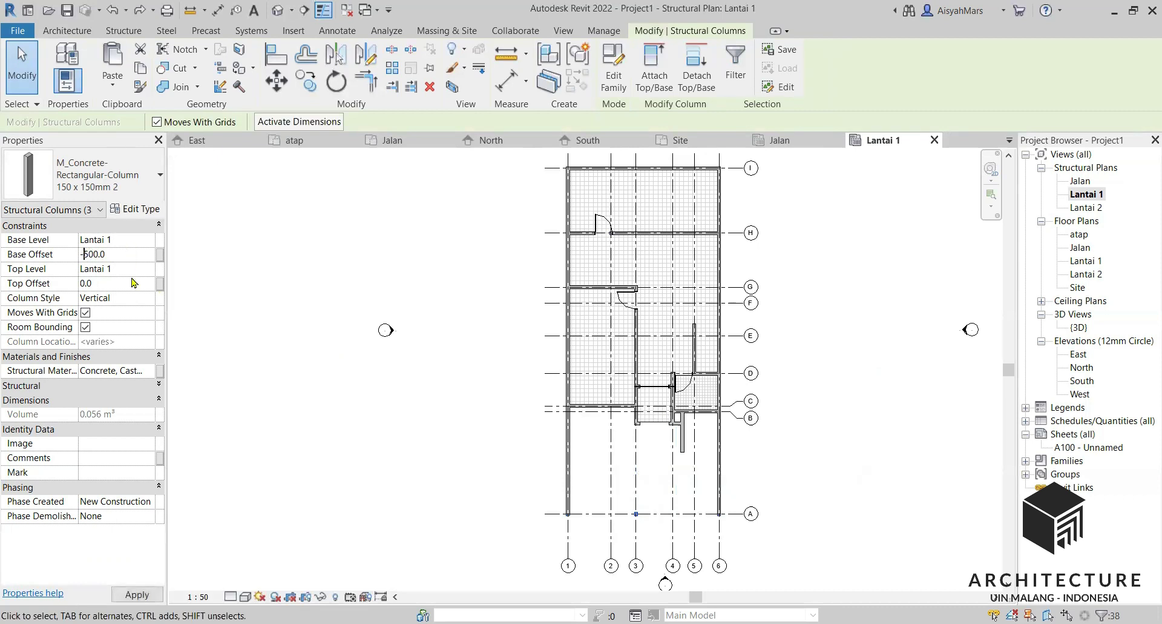
left_click(137, 268)
left_click(148, 270)
left_click(115, 309)
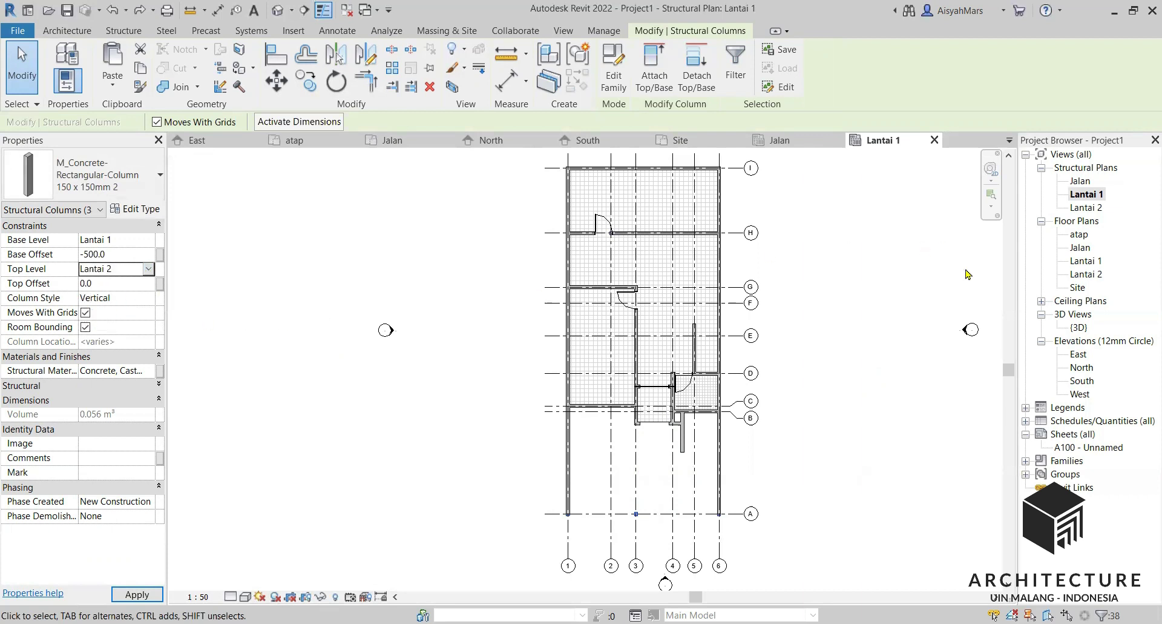
Step: Check the adjusted columns against the house walls in the 3D view and open the Lantai 2 structural plan
double_click(1080, 328)
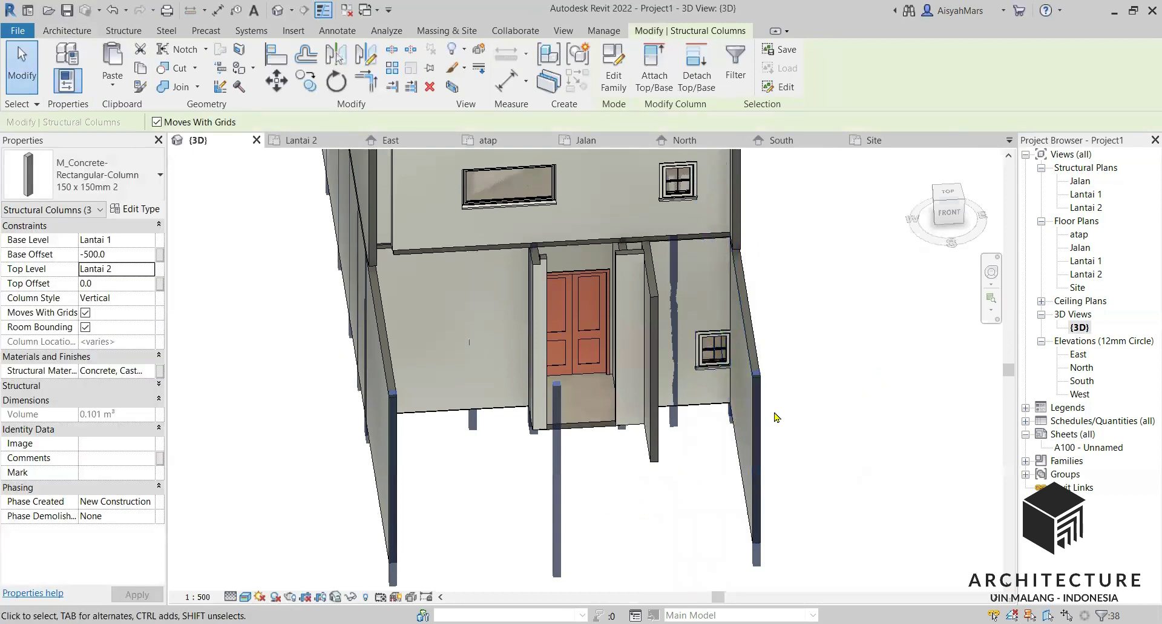
scroll(777, 417, "down", 2)
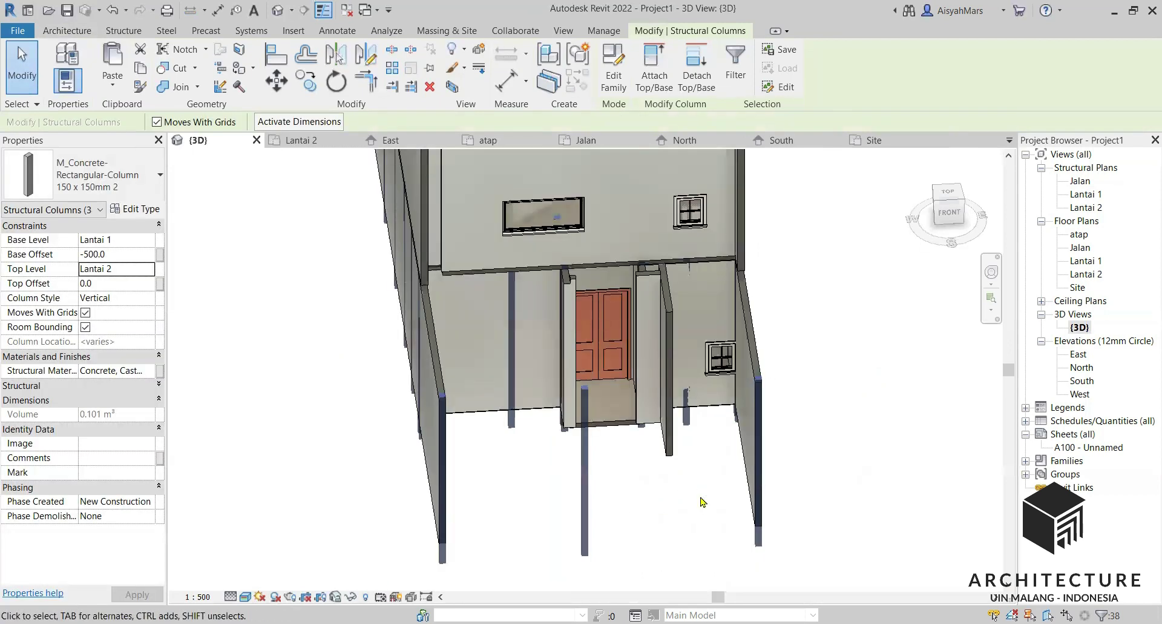
middle_click_drag(711, 486, 717, 448, "shift")
scroll(716, 448, "down", 3)
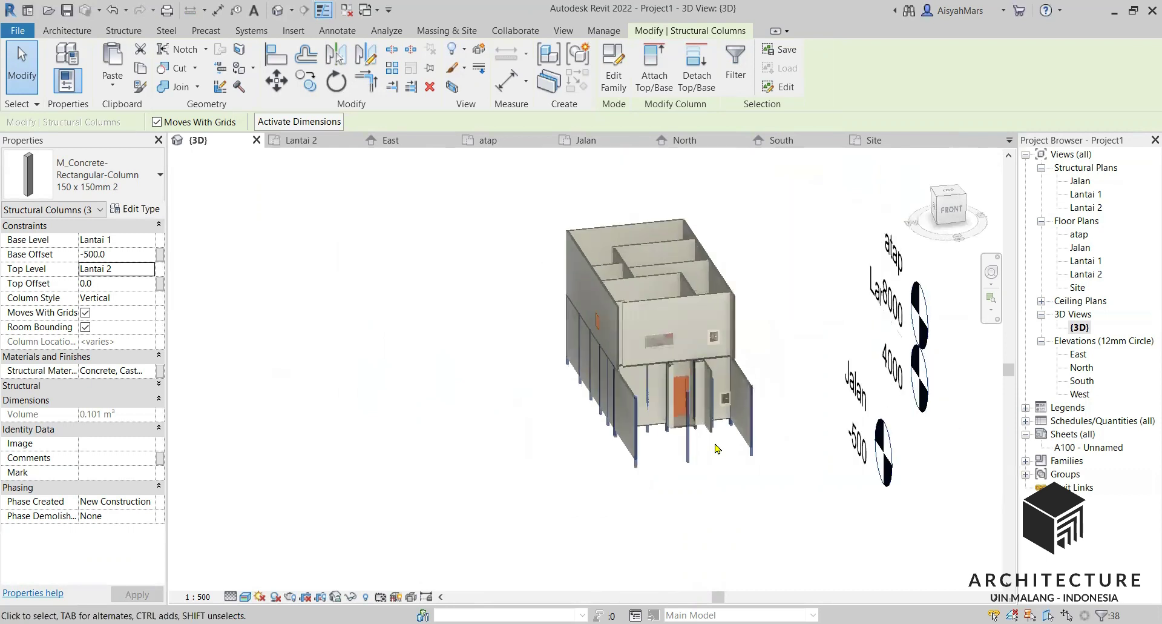
scroll(720, 375, "up", 3)
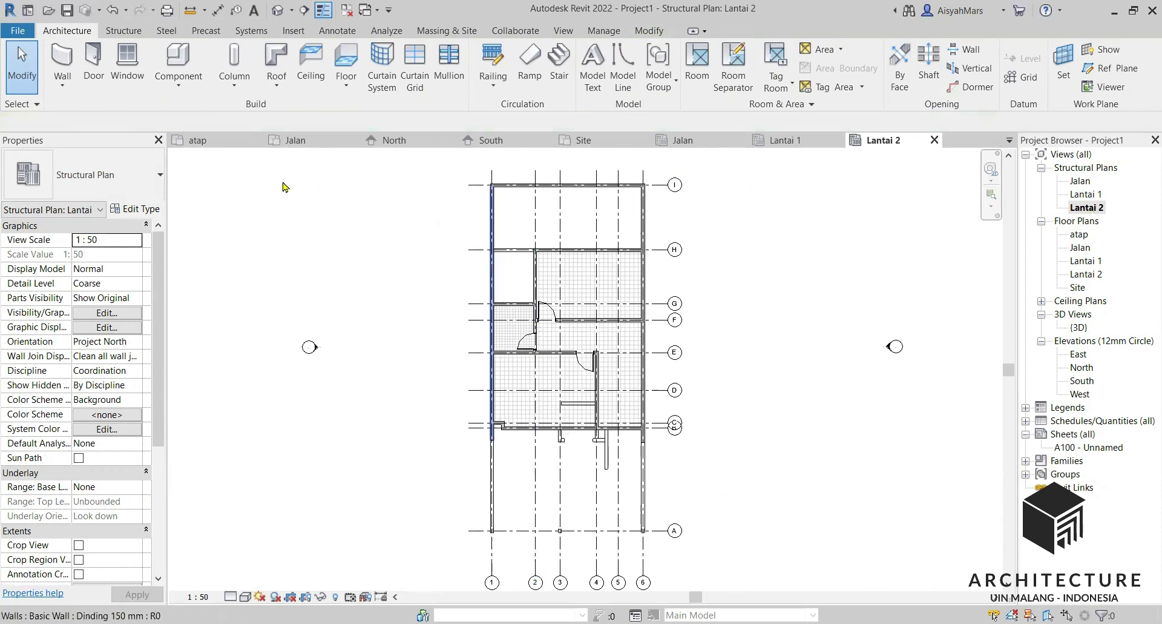
Step: Start placing 150 x 150 mm structural columns on Lantai 2, measured by height with an unconnected value of 4000 mm
left_click(242, 66)
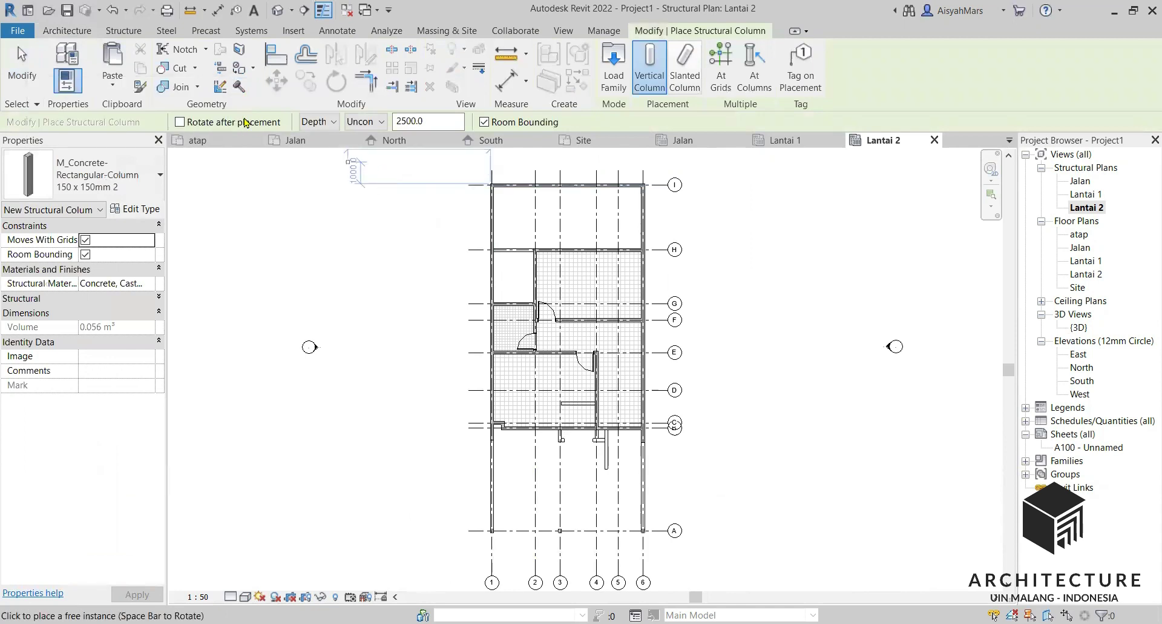
key("Escape")
left_click(234, 86)
left_click(224, 122)
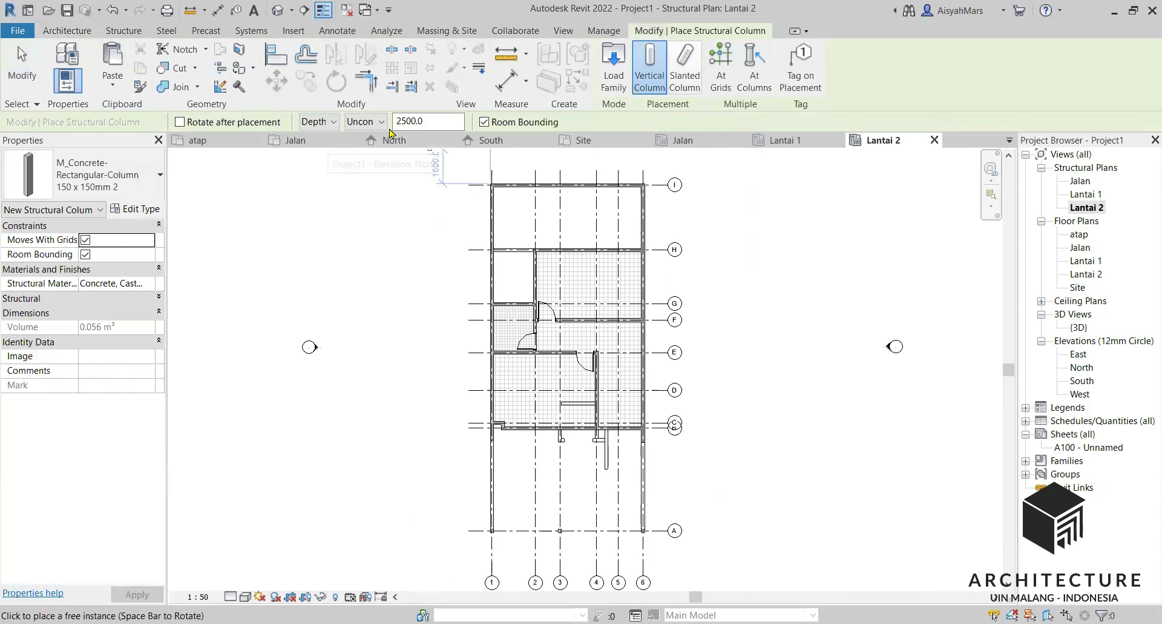
left_click(326, 124)
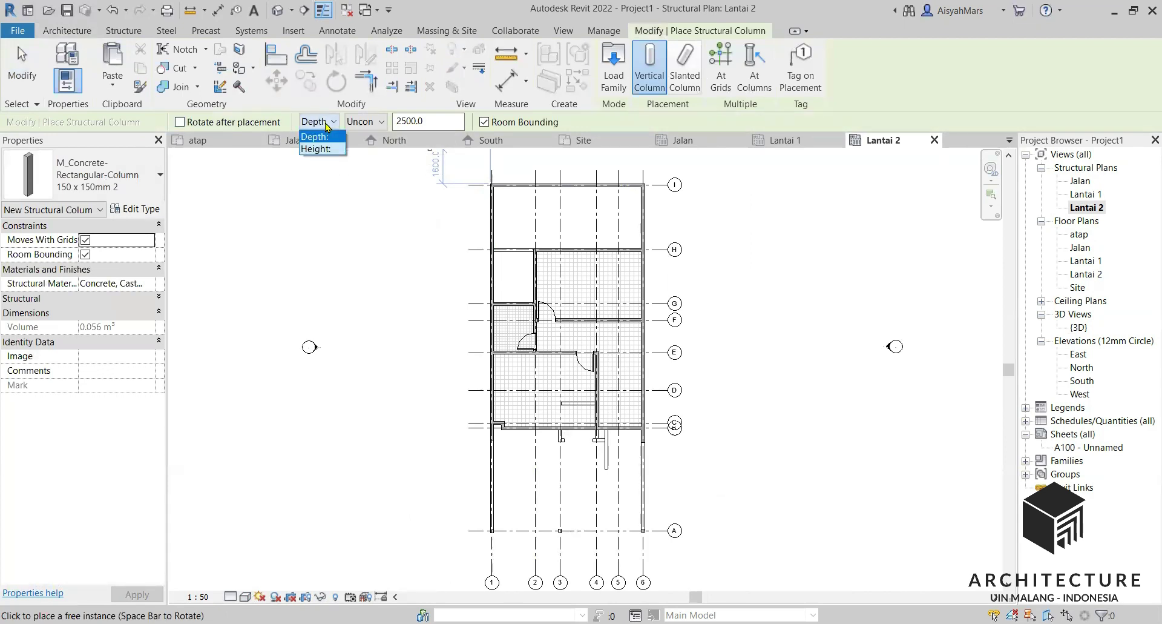
left_click(316, 149)
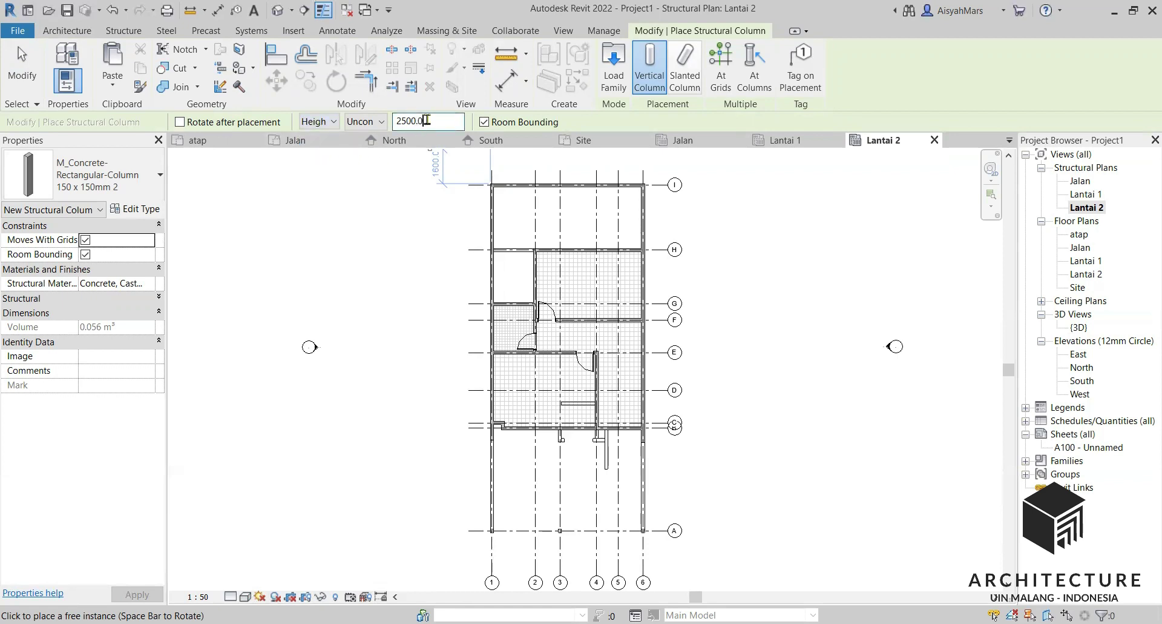
key("BackSpace")
key("BackSpace")
key("BackSpace")
key("BackSpace")
key("BackSpace")
key("BackSpace")
type("4")
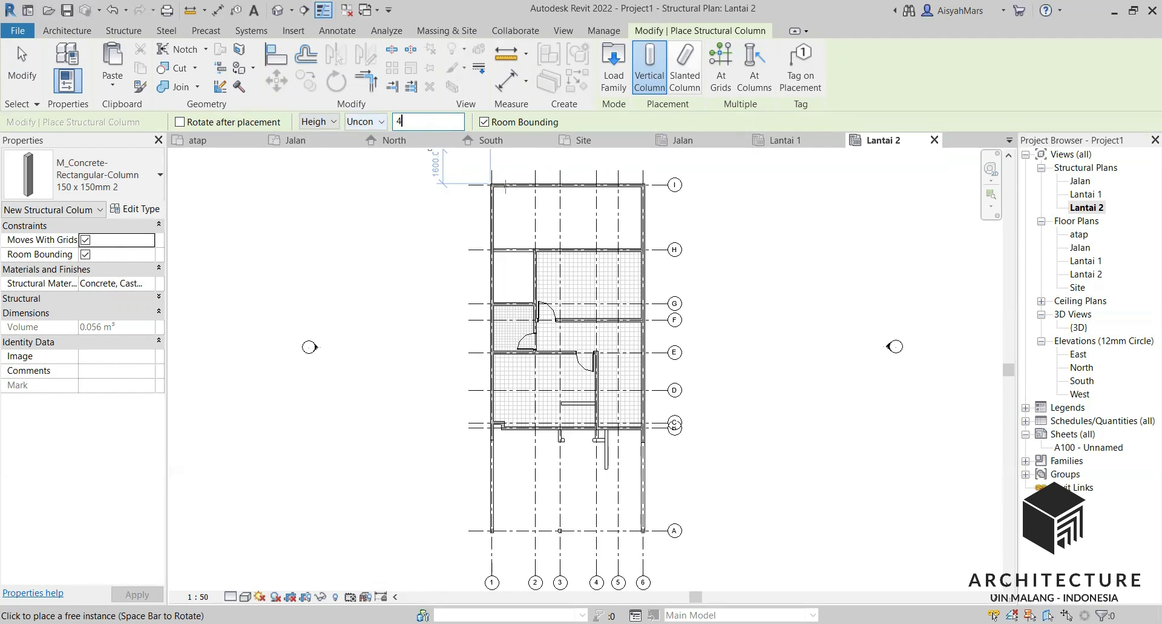
type("000")
Step: Place 150 x 150 mm columns on Lantai 2 at the intersections of grids 1, 2, 4 and 6 with I, H, G, F, E, C and B
scroll(505, 185, "up", 4)
left_click(719, 74)
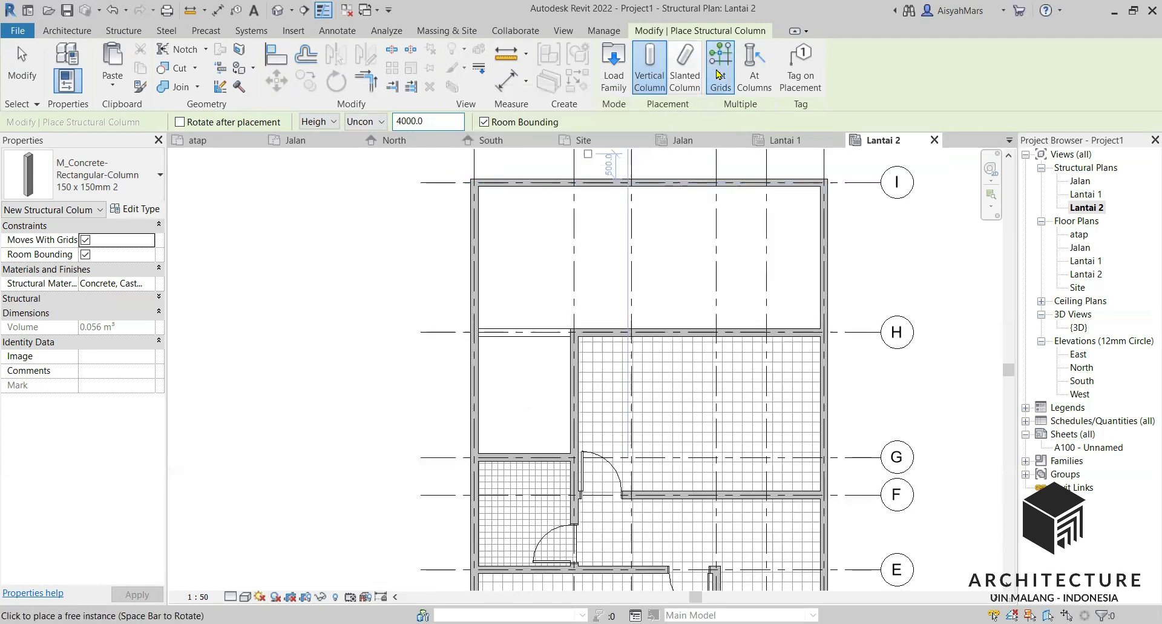
scroll(516, 326, "down", 3)
scroll(495, 245, "up", 2)
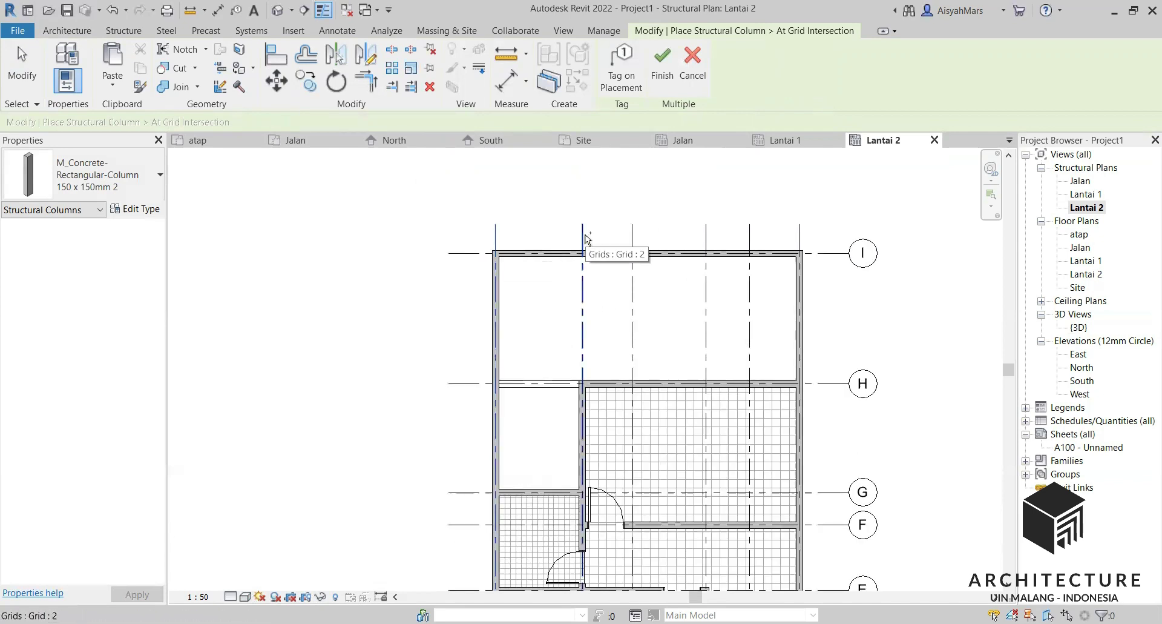
scroll(598, 227, "down", 1)
scroll(598, 227, "down", 1)
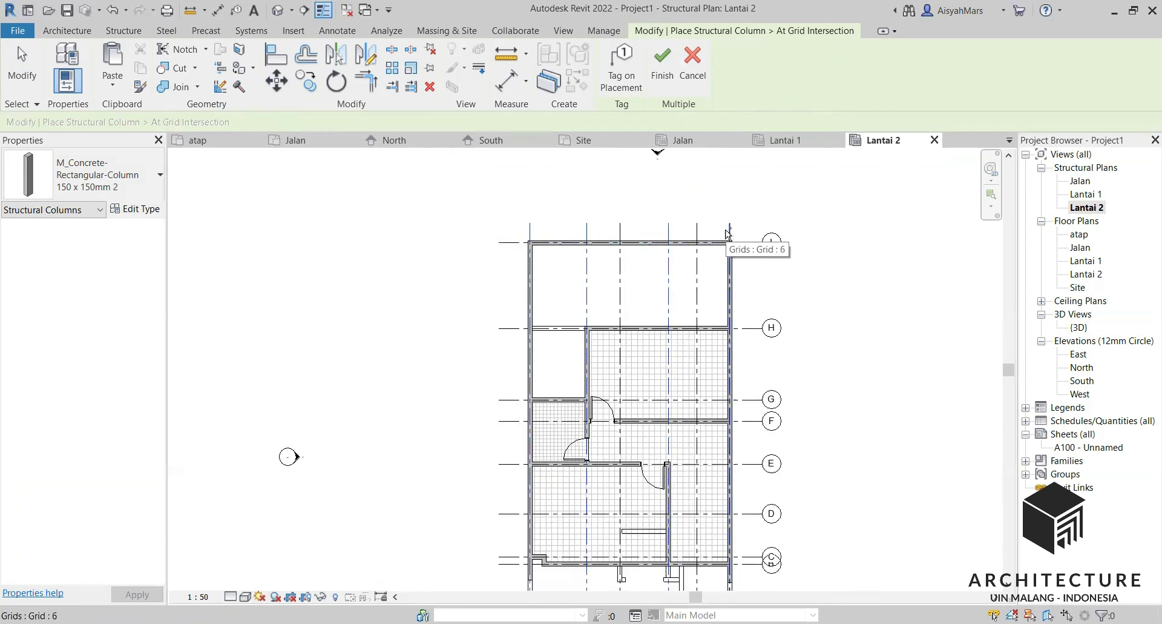
left_click(747, 248)
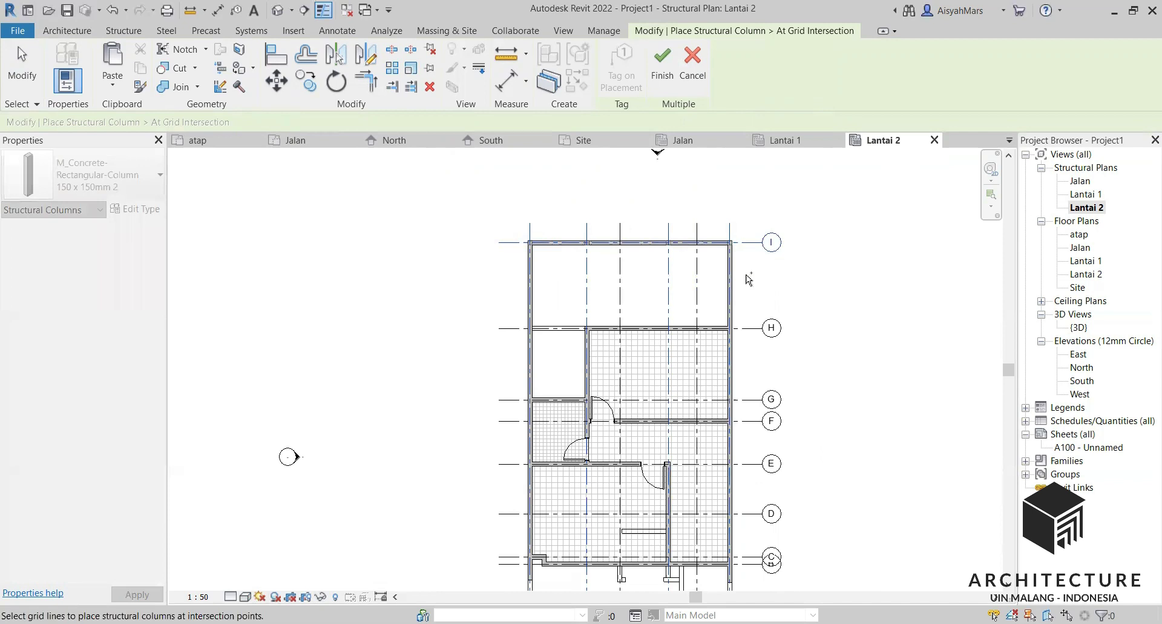
left_click(747, 328, "ctrl")
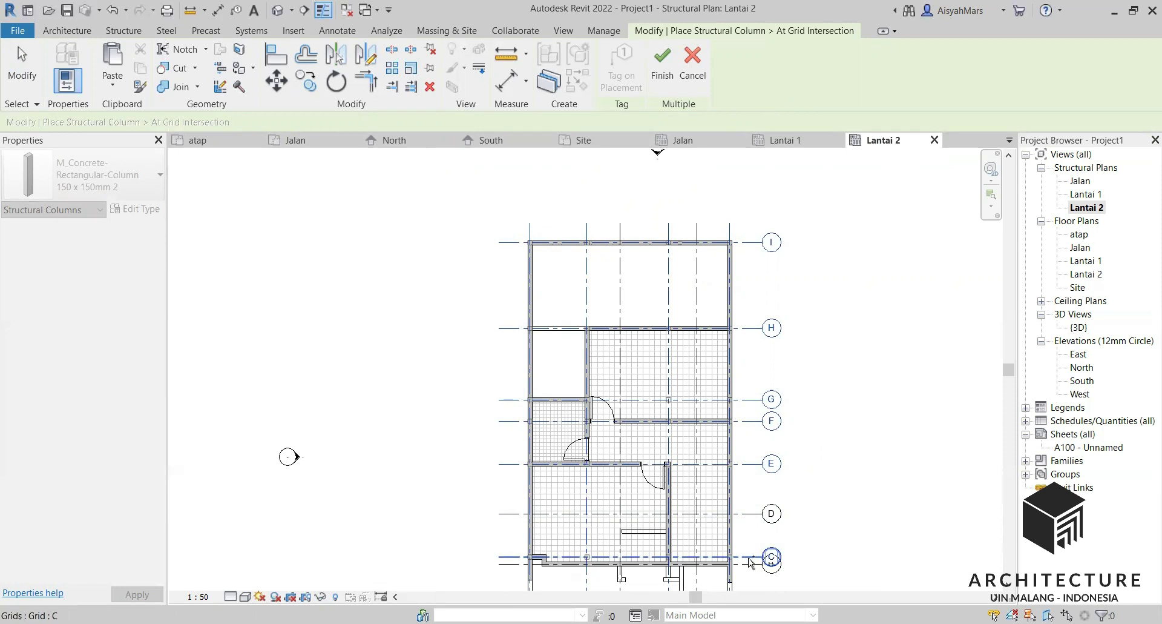
scroll(602, 382, "down", 3)
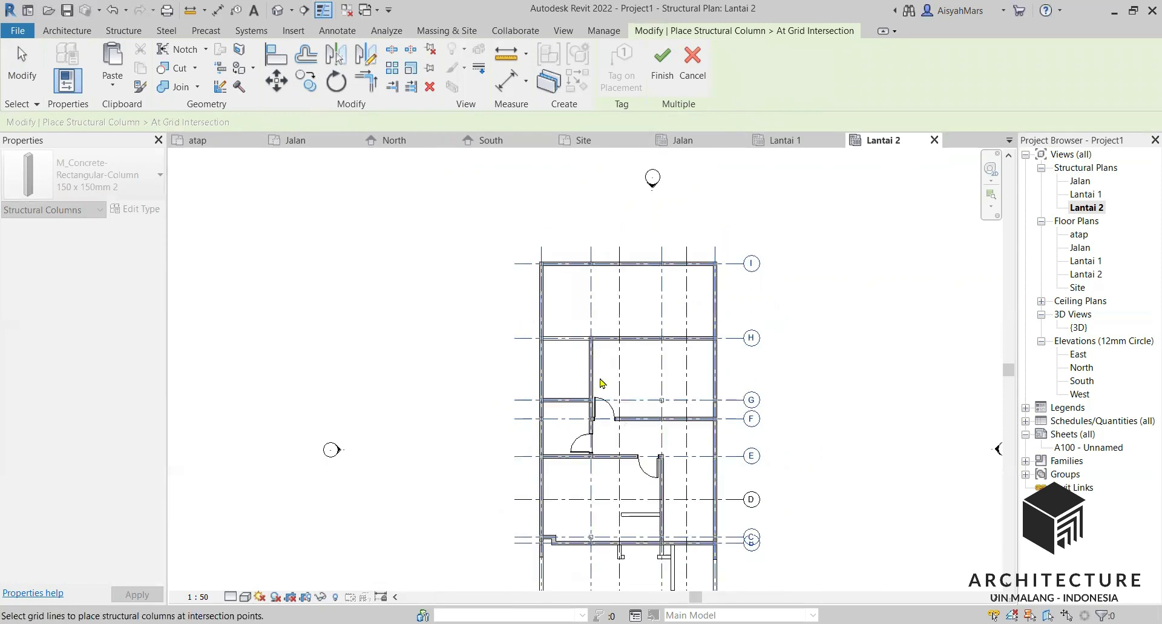
scroll(627, 460, "up", 5)
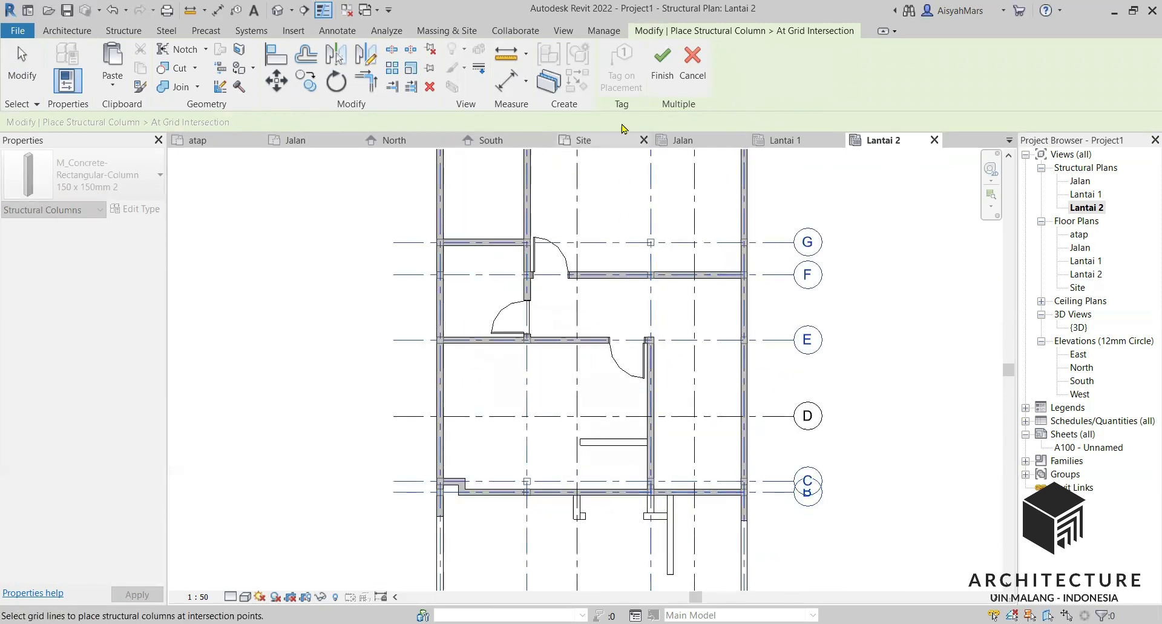
left_click(662, 63)
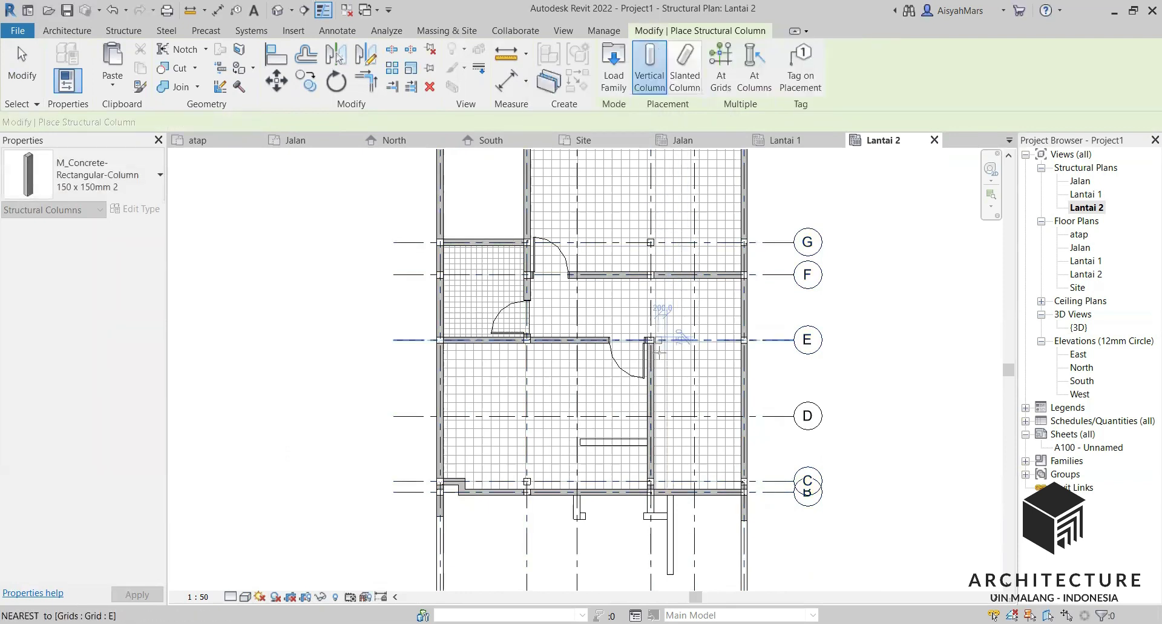
key("Escape")
key("Escape")
Step: Delete the free-standing column at grid intersection G-4 on Lantai 2
scroll(612, 221, "up", 2)
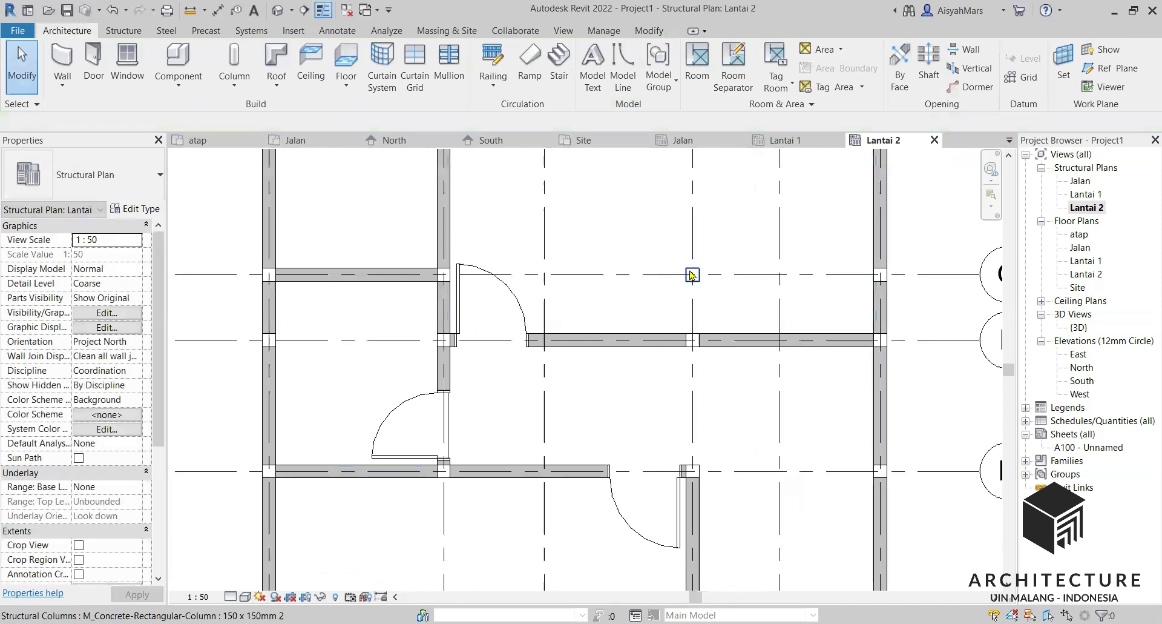
scroll(612, 221, "up", 2)
left_click(651, 242)
key("Escape")
scroll(645, 266, "down", 5)
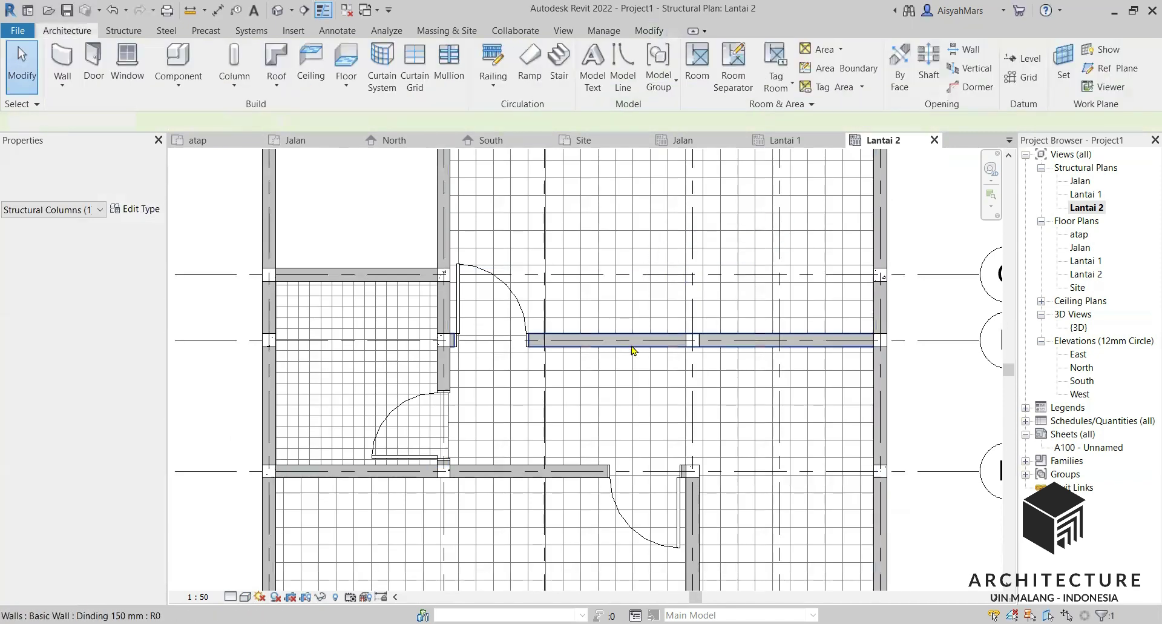
Step: Delete the unneeded columns at grid intersections C-2 and C-4 on Lantai 2
scroll(594, 221, "up", 2)
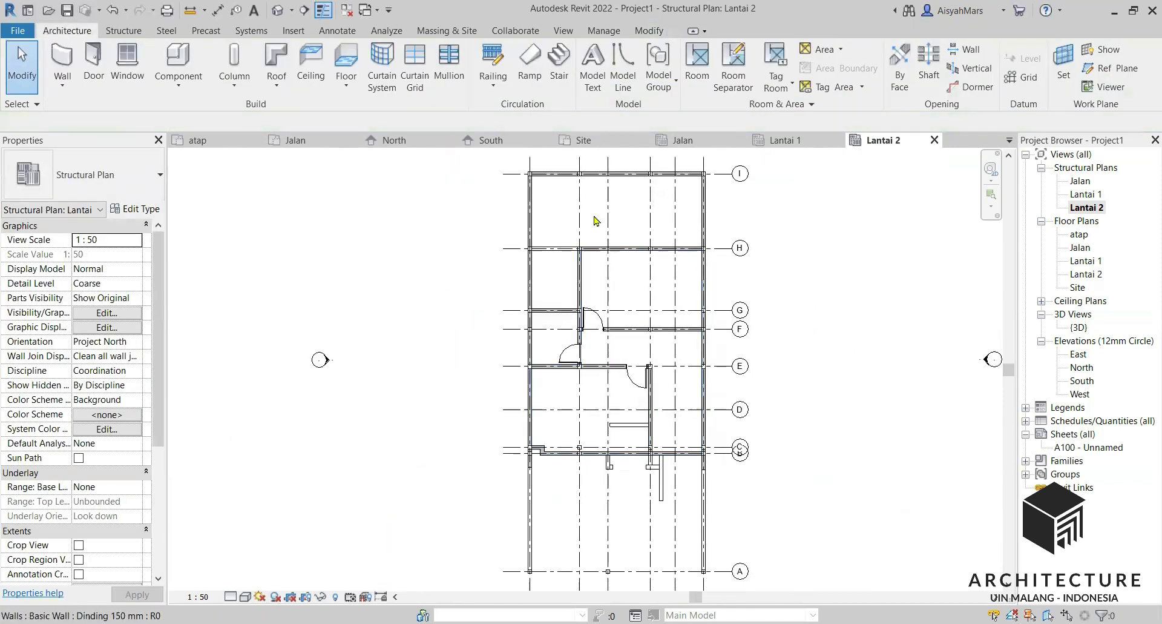
scroll(545, 302, "up", 1)
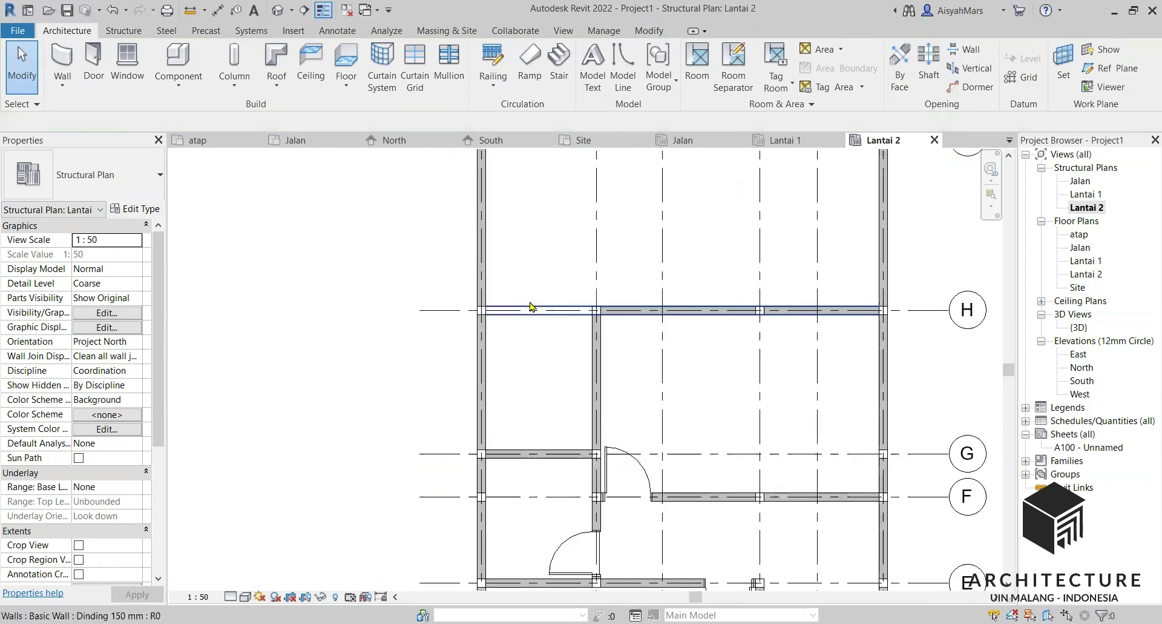
scroll(525, 225, "down", 1)
scroll(525, 225, "down", 1)
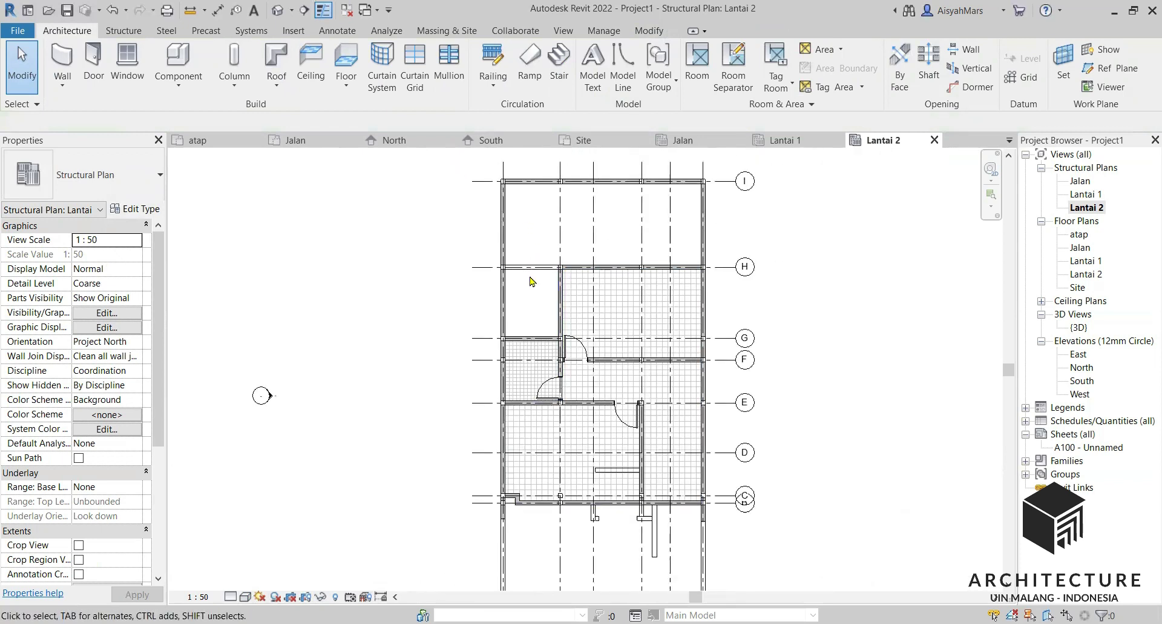
scroll(636, 427, "up", 1)
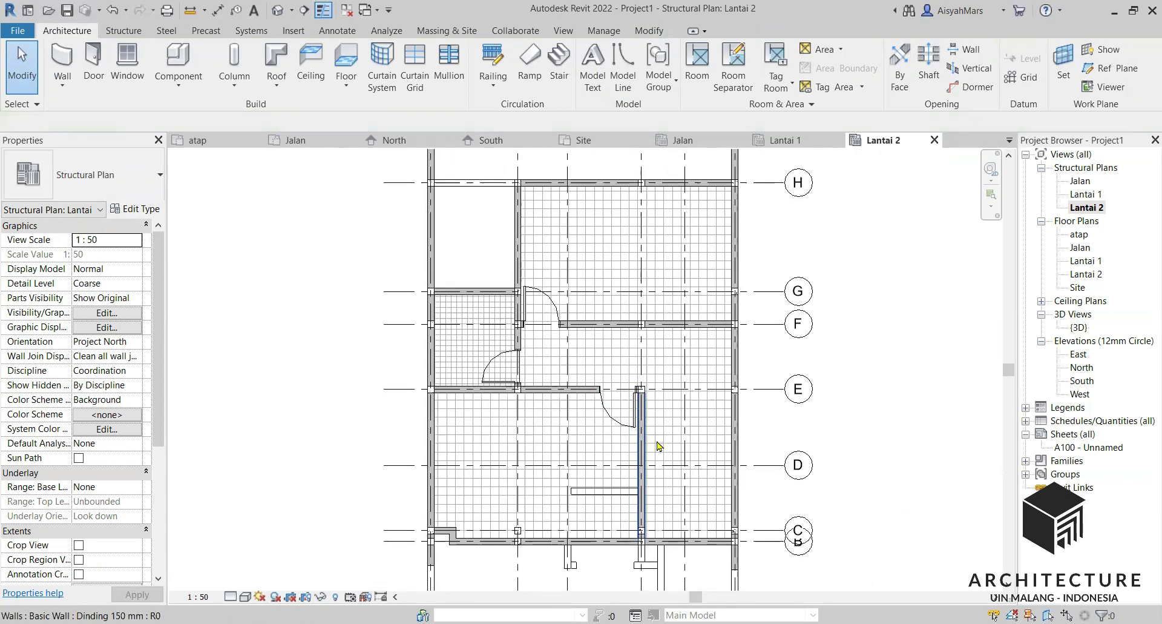
left_click(521, 531)
key("Escape")
scroll(642, 543, "up", 1)
scroll(641, 544, "up", 1)
left_click(641, 519)
key("Escape")
Step: Select the column at C-6 and check the remaining Lantai 2 columns against the walls in plan
left_click(831, 519)
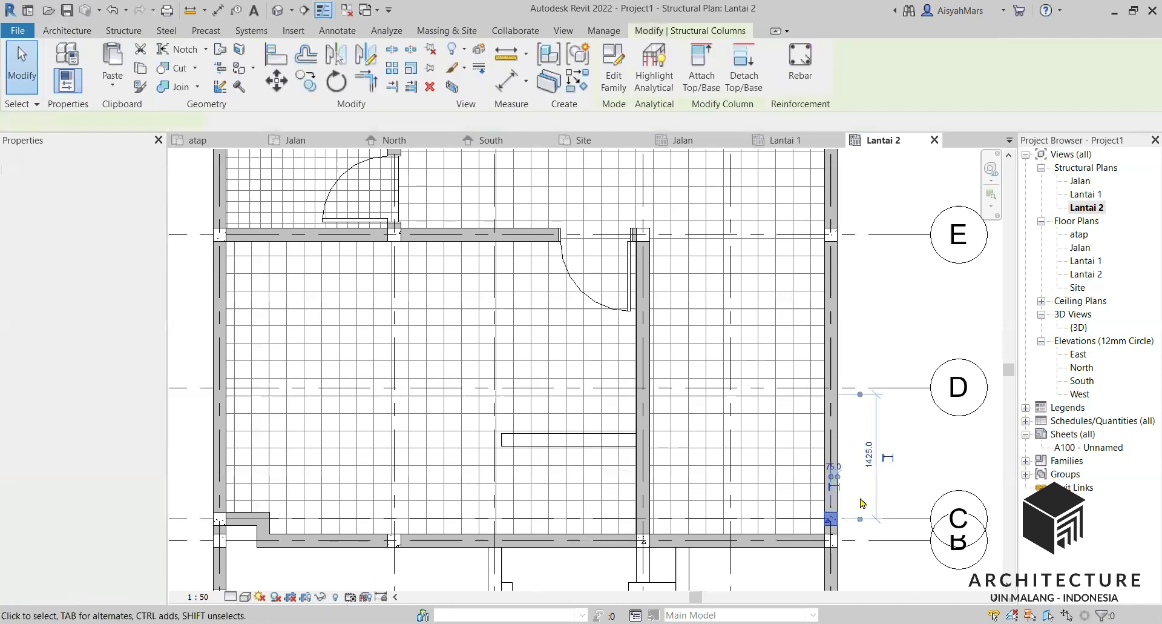
scroll(502, 474, "down", 1)
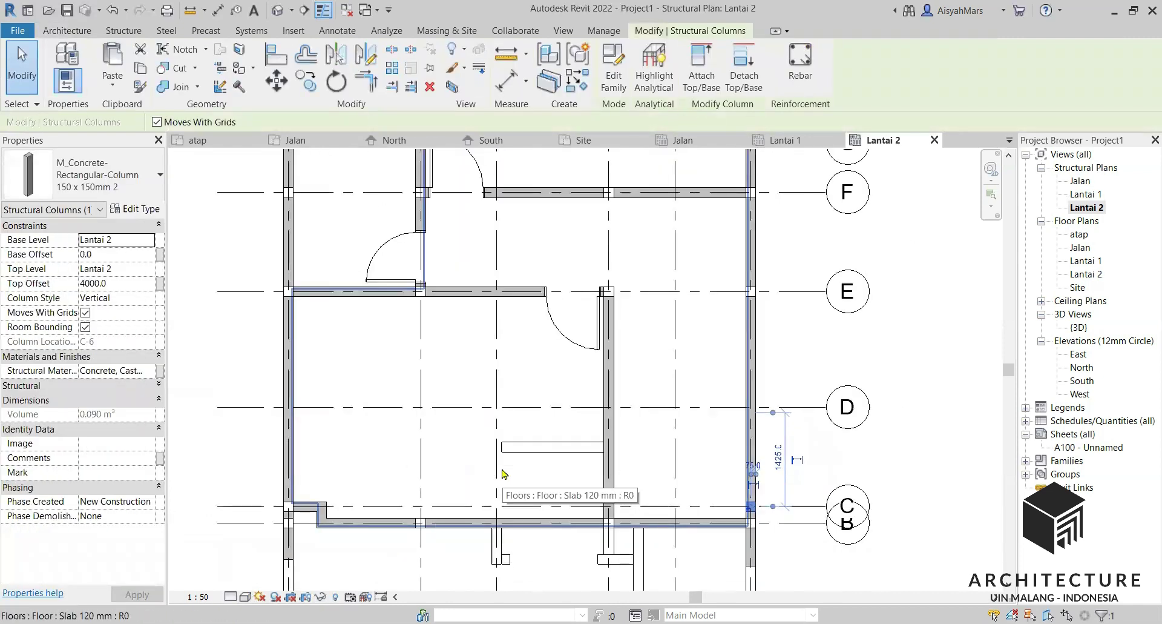
scroll(671, 581, "down", 1)
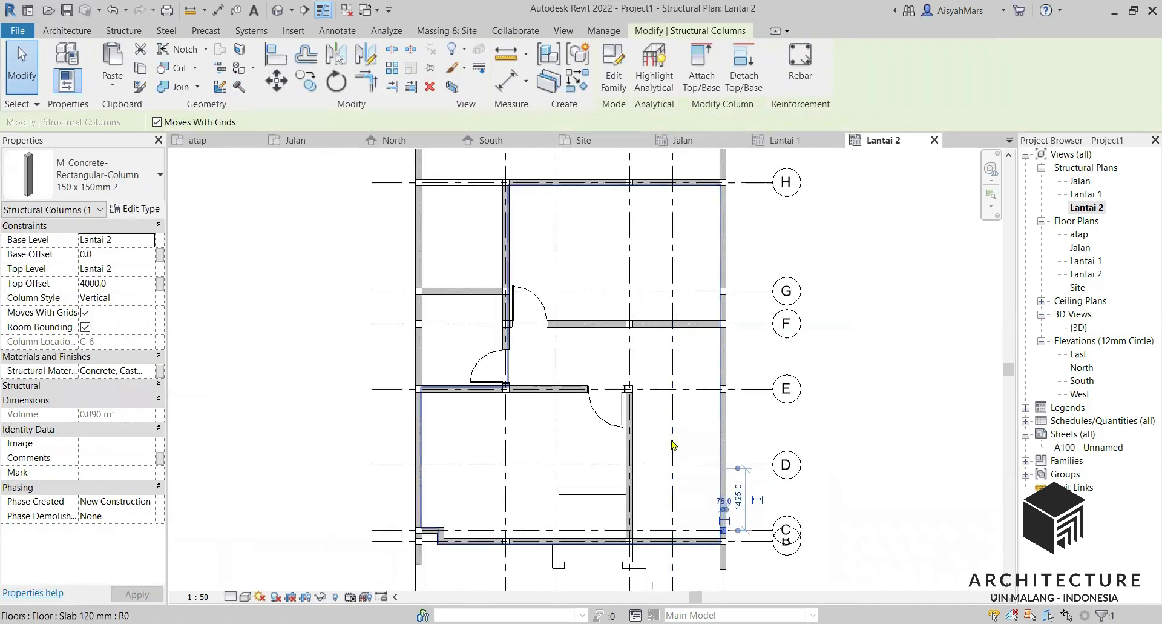
scroll(603, 291, "down", 1)
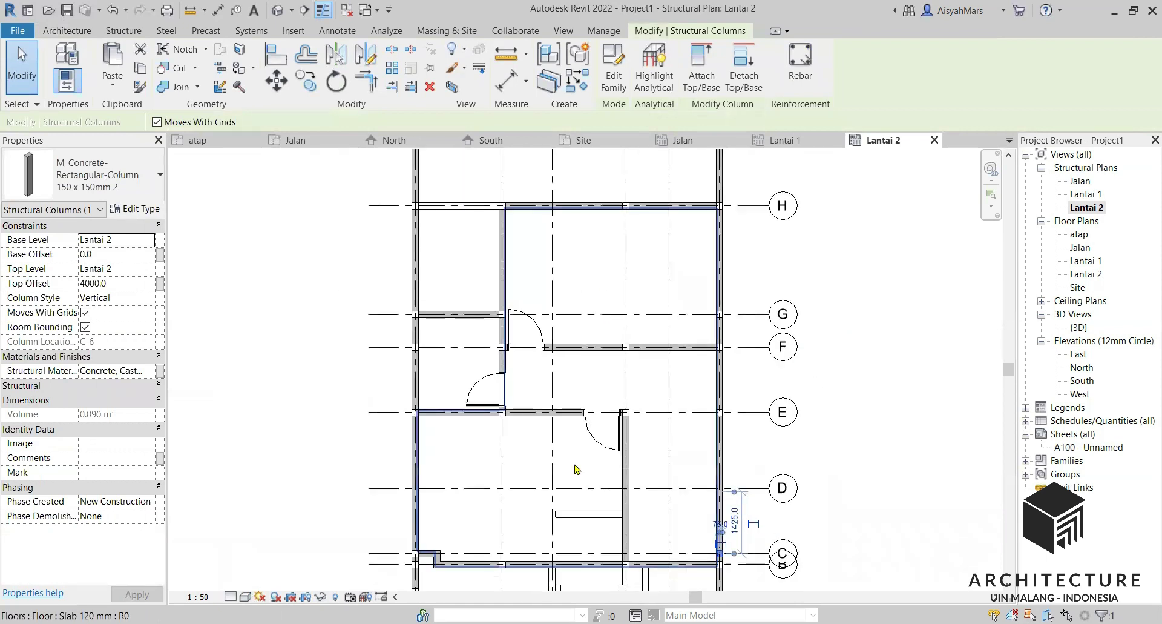
scroll(607, 315, "down", 1)
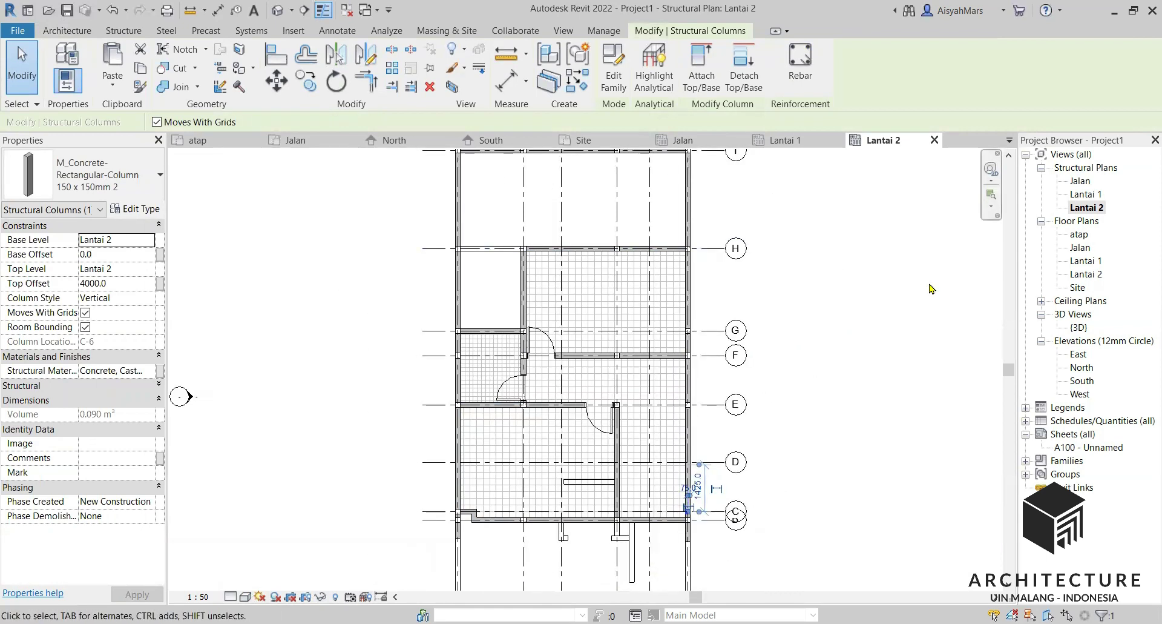
Step: Open the 3D view and examine the Lantai 2 columns along the side and rear walls of the house
double_click(1080, 327)
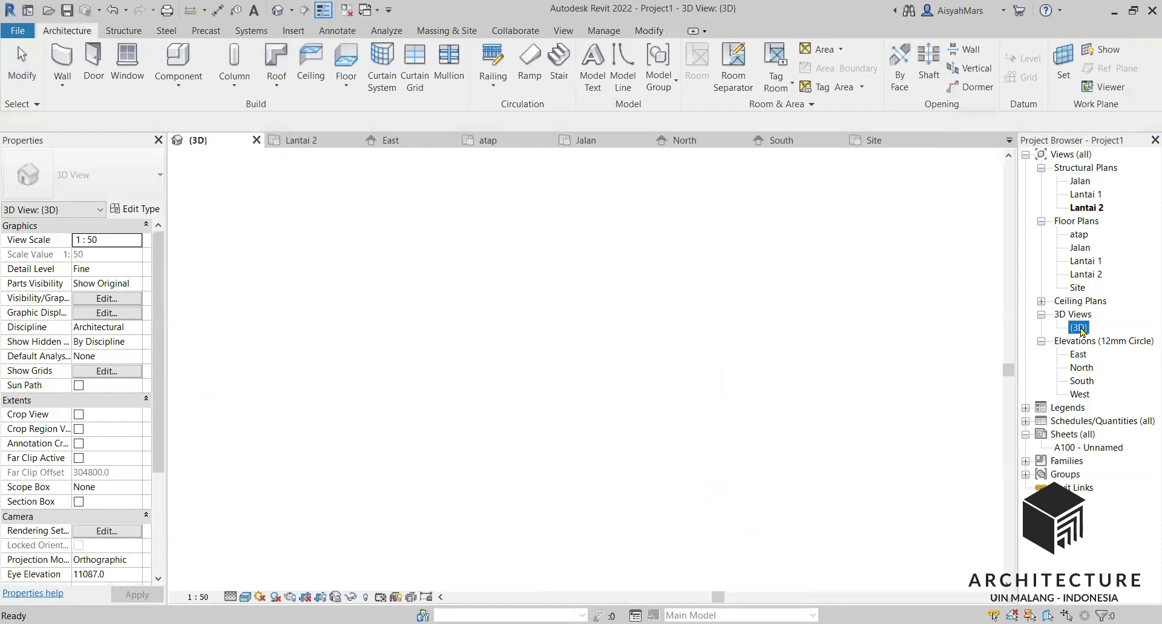
scroll(629, 465, "down", 2)
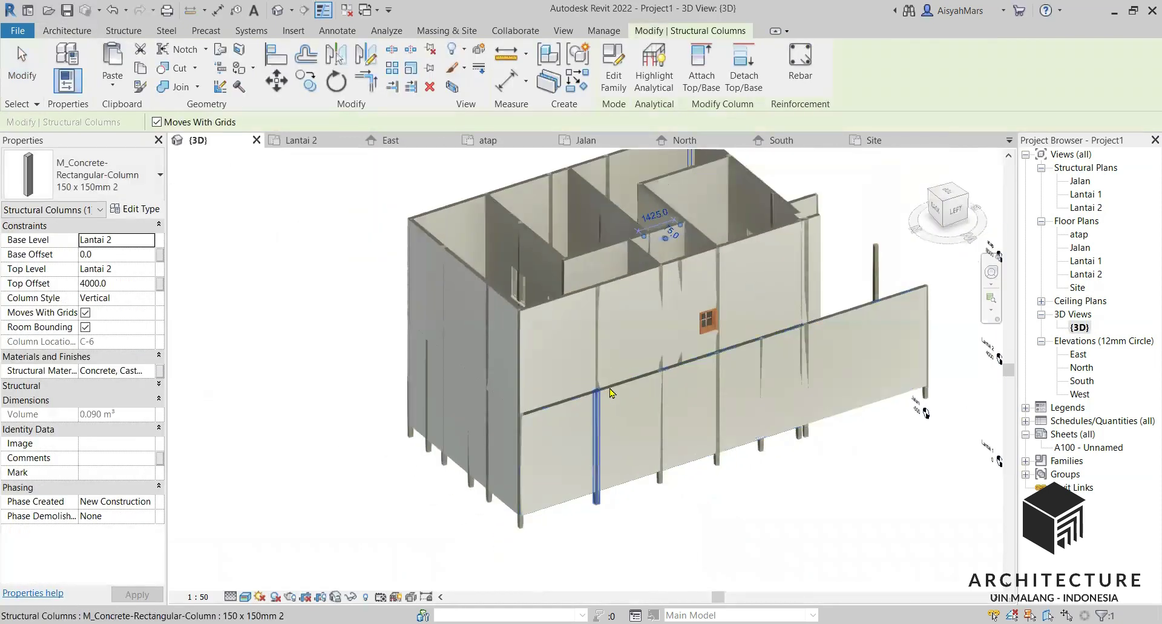
scroll(545, 429, "up", 3)
middle_click_drag(545, 430, 502, 475, "shift")
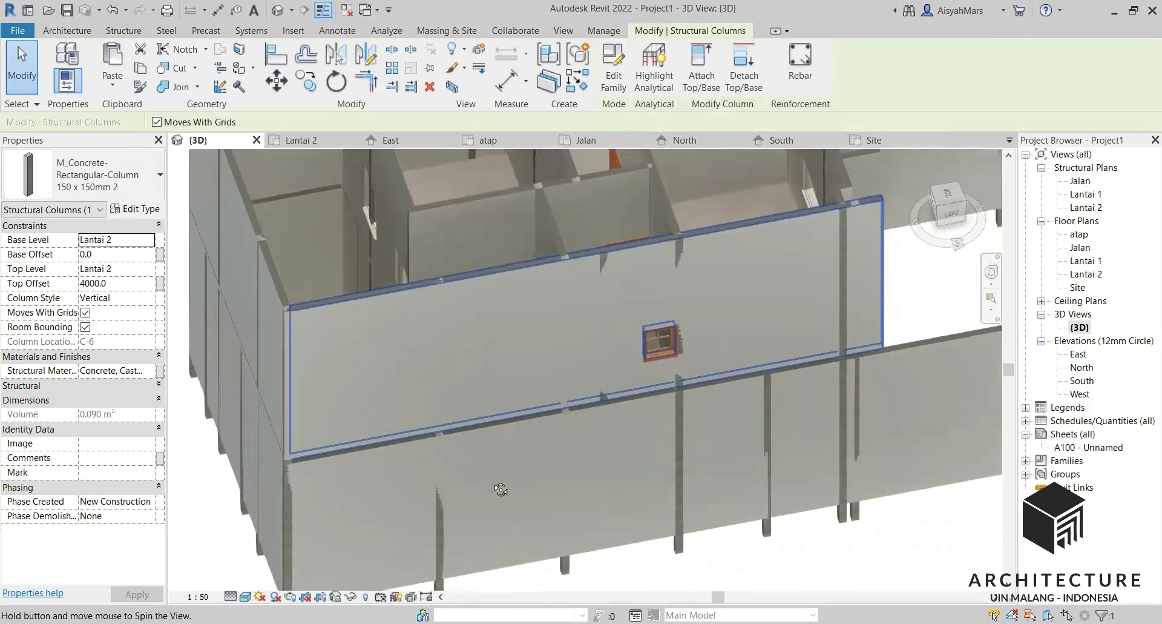
scroll(499, 480, "up", 1)
scroll(560, 422, "down", 3)
middle_click_drag(560, 423, 652, 335, "shift")
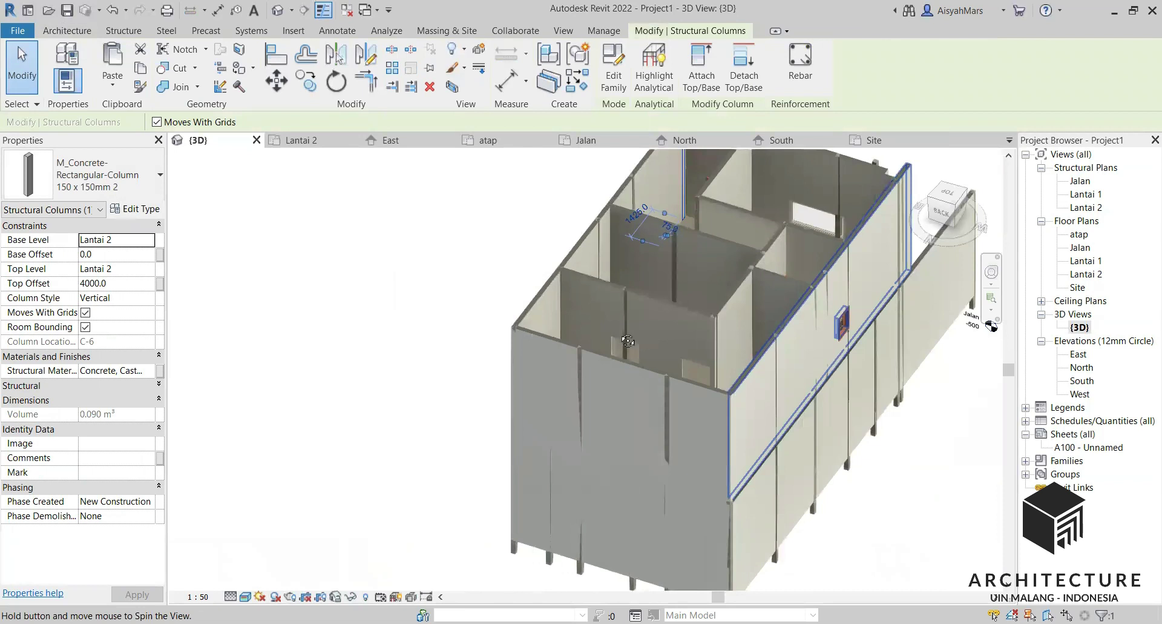
Step: Select the 910x1210mm window crossed by a column on Lantai 2 and examine the conflict in 3D
scroll(606, 333, "up", 5)
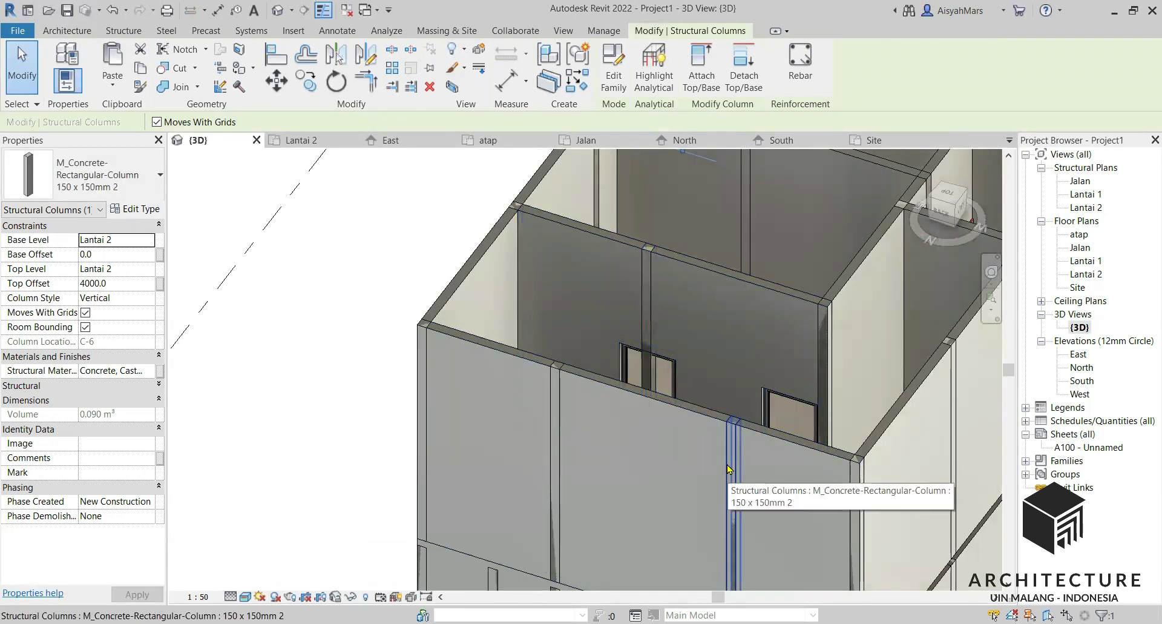
scroll(676, 379, "up", 3)
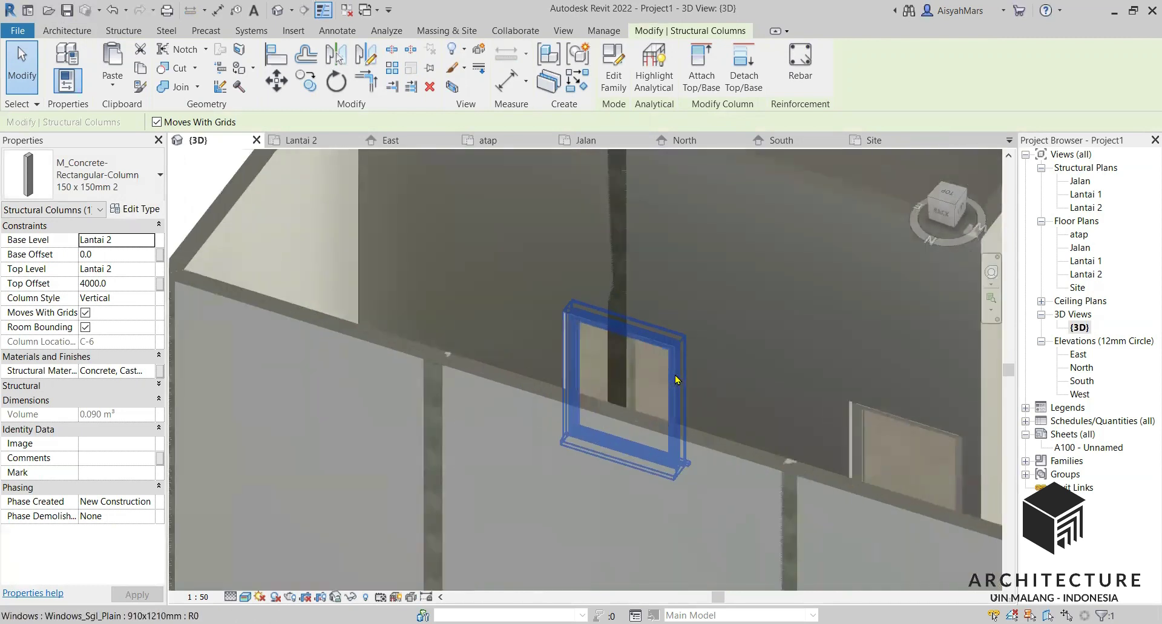
left_click(677, 379)
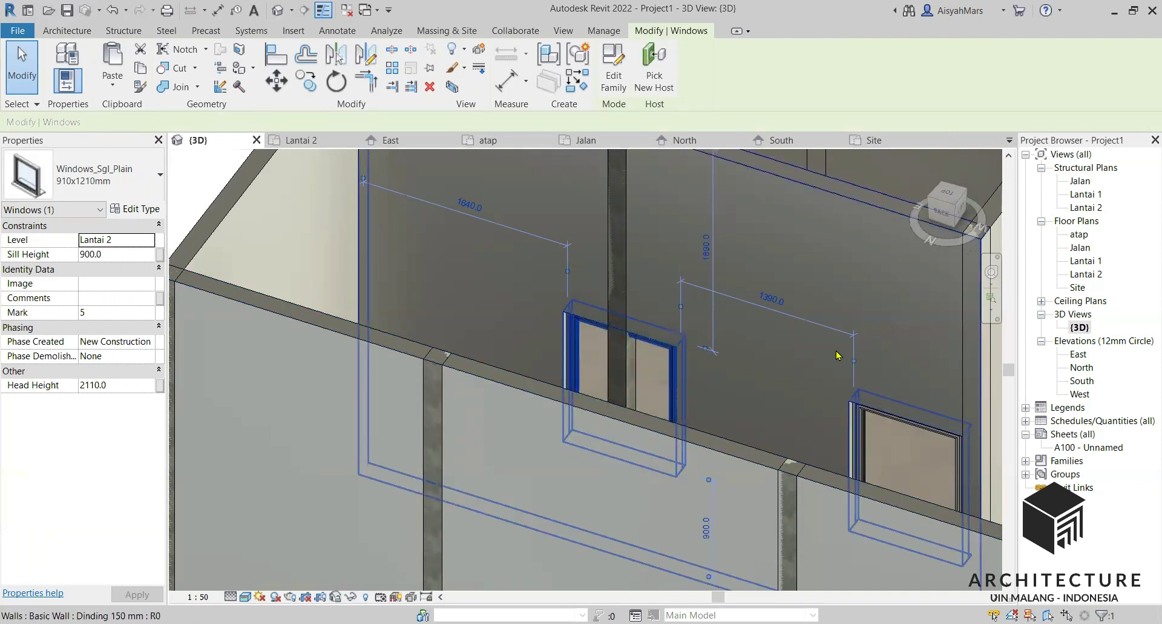
scroll(605, 366, "down", 5)
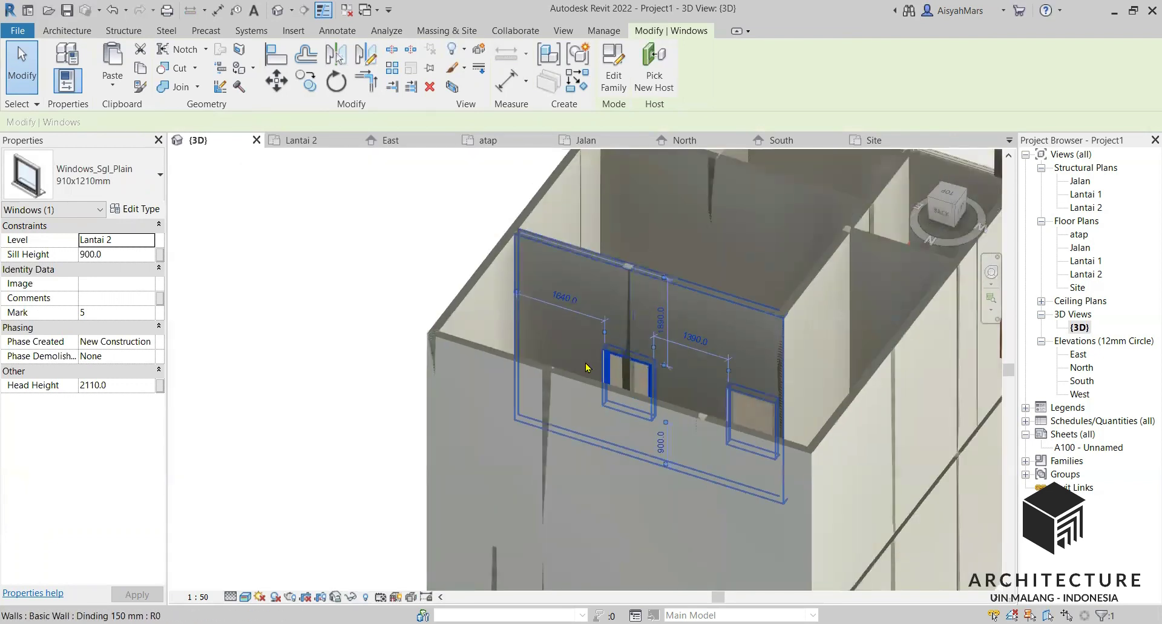
scroll(586, 366, "down", 3)
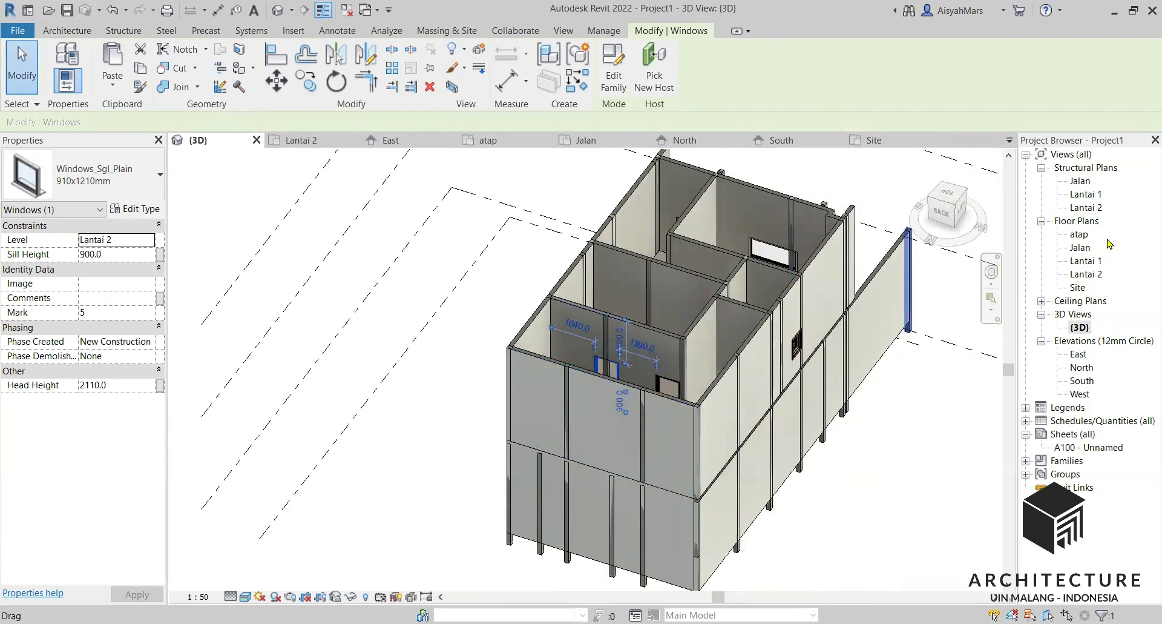
Step: Open the Lantai 1 structural plan, switch to the Lantai 1 floor plan, and examine the columns along the grid H wall
double_click(1086, 198)
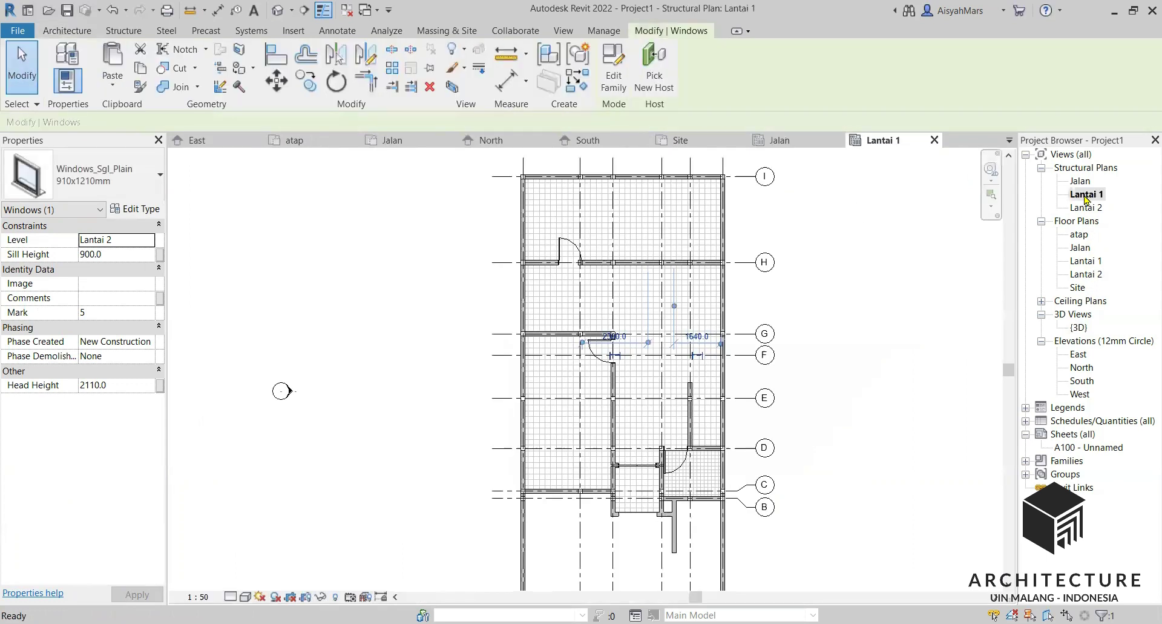
double_click(1085, 261)
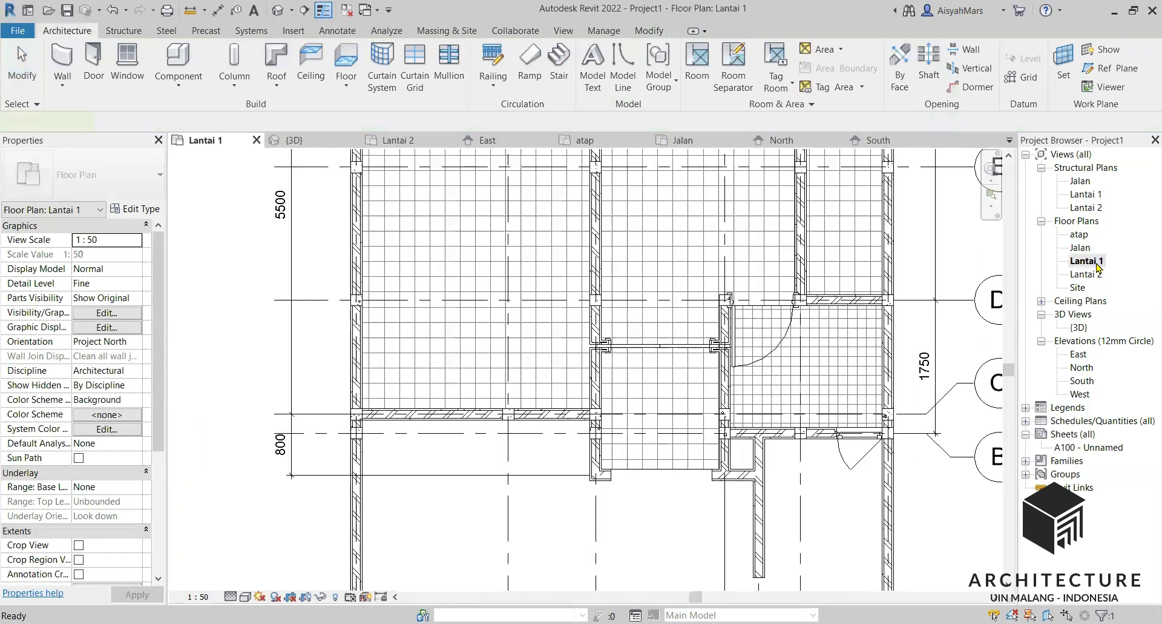
scroll(654, 459, "down", 3)
scroll(666, 189, "up", 4)
scroll(664, 191, "up", 1)
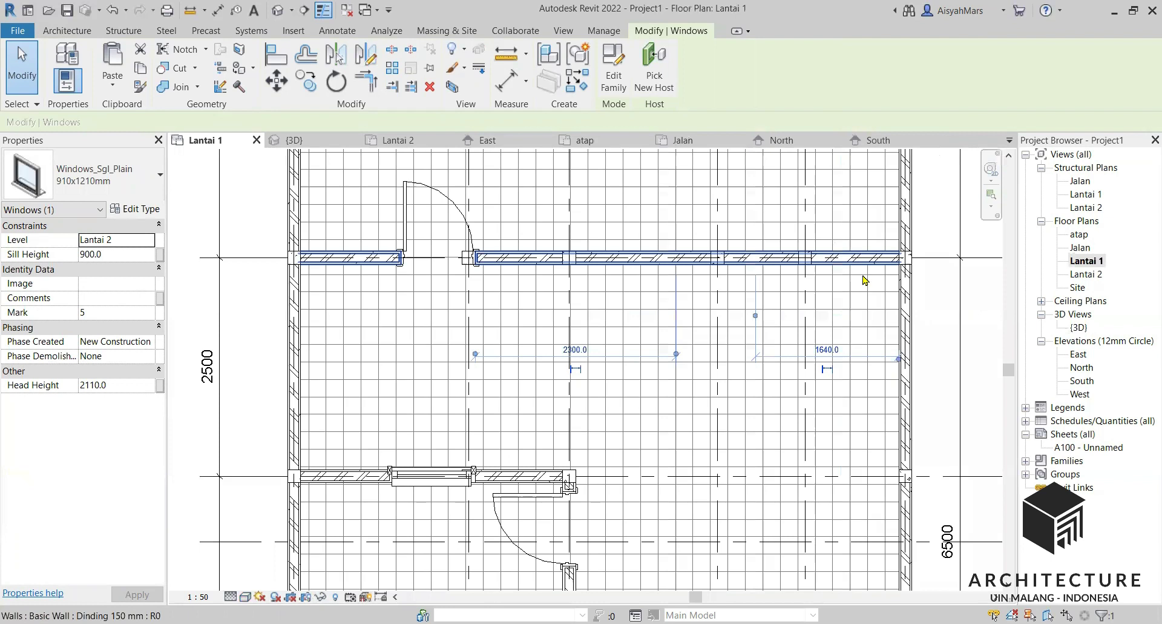
Step: Open the layer structure of the Slab 120 mm floor on Lantai 1 and open its Ceramic Tile 40x40 finish material
left_click(797, 423)
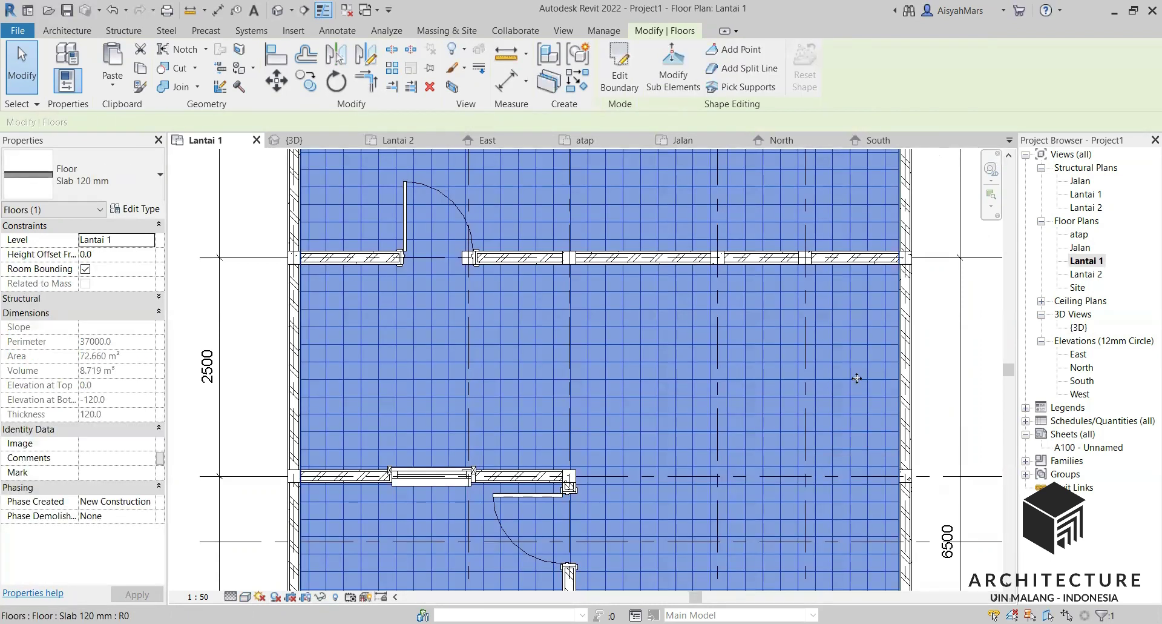
left_click(920, 340)
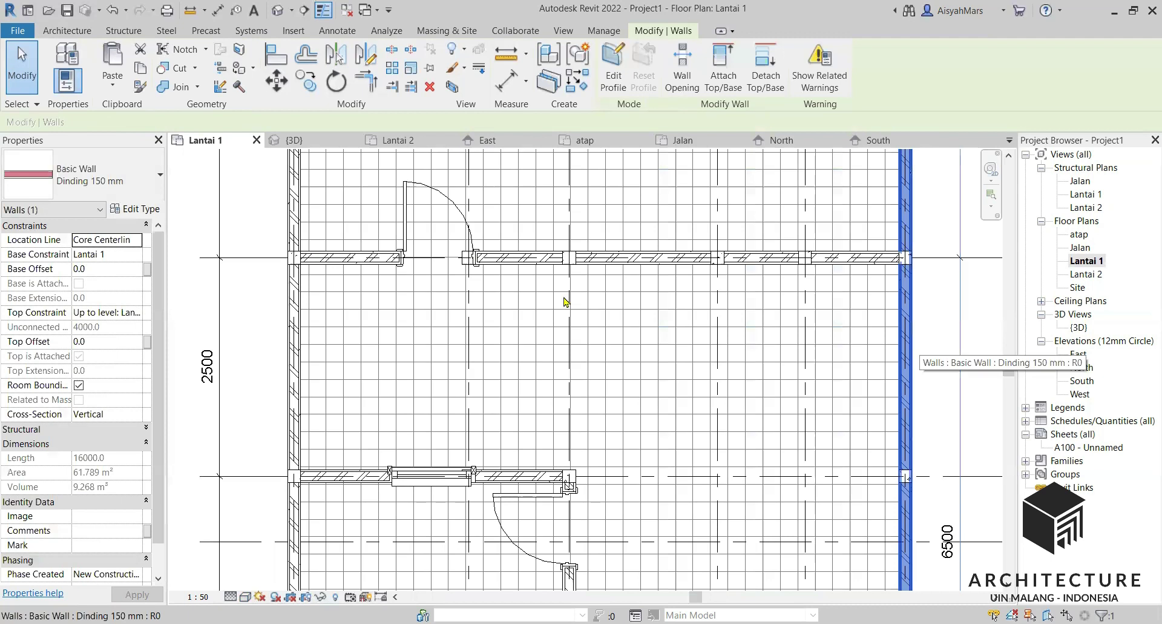
scroll(566, 302, "down", 5)
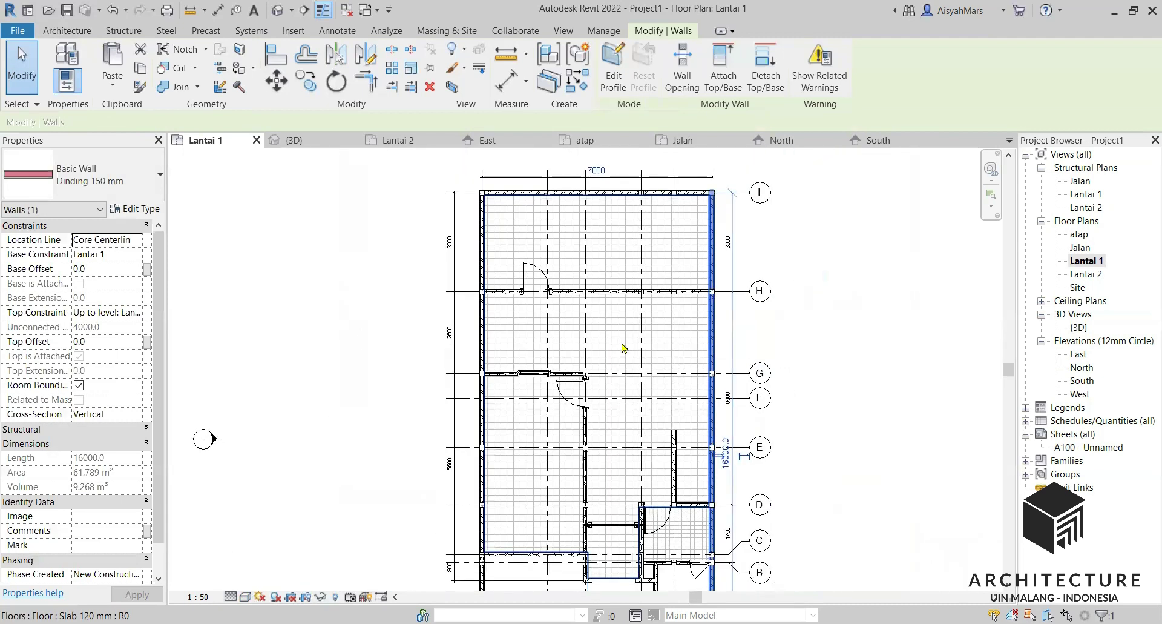
left_click(624, 347)
right_click(624, 343)
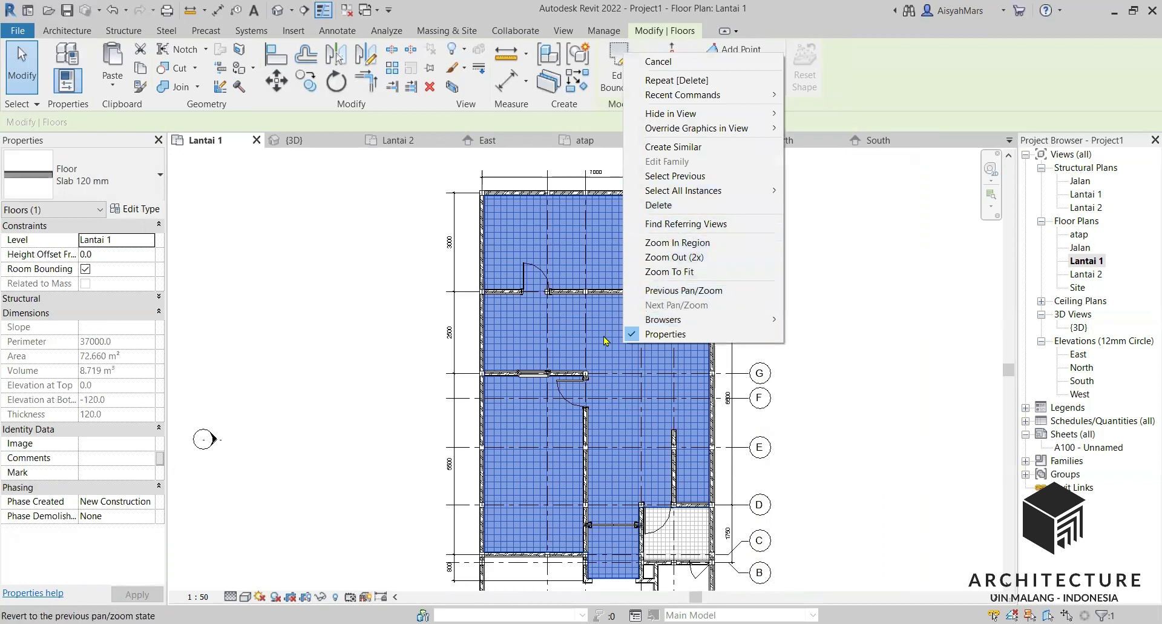
left_click(159, 207)
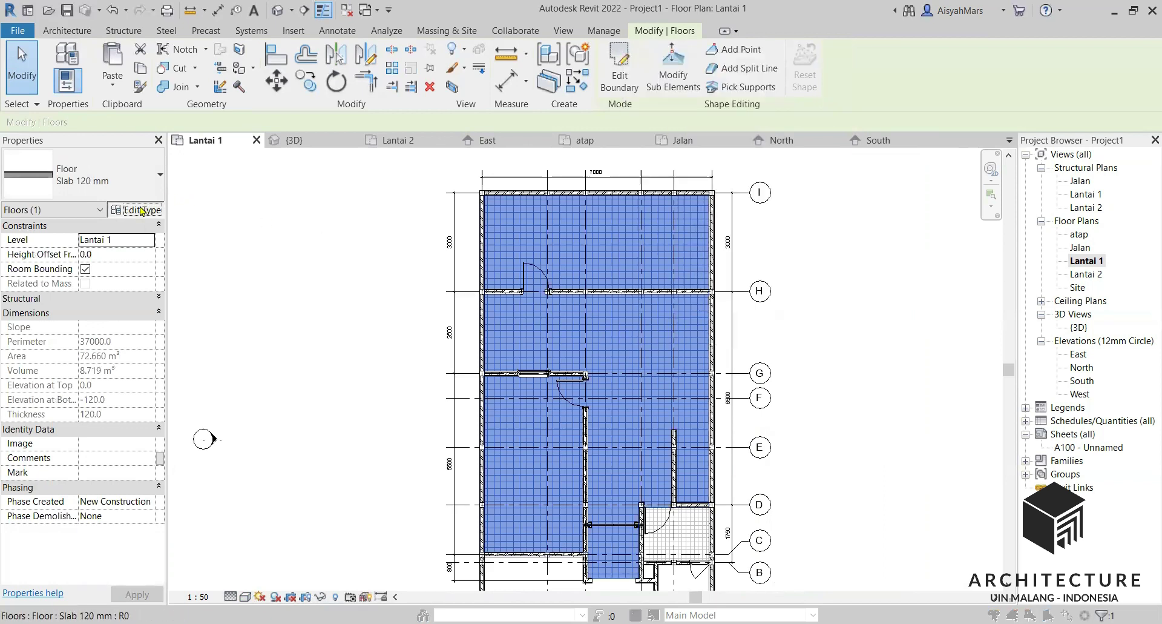
left_click(135, 209)
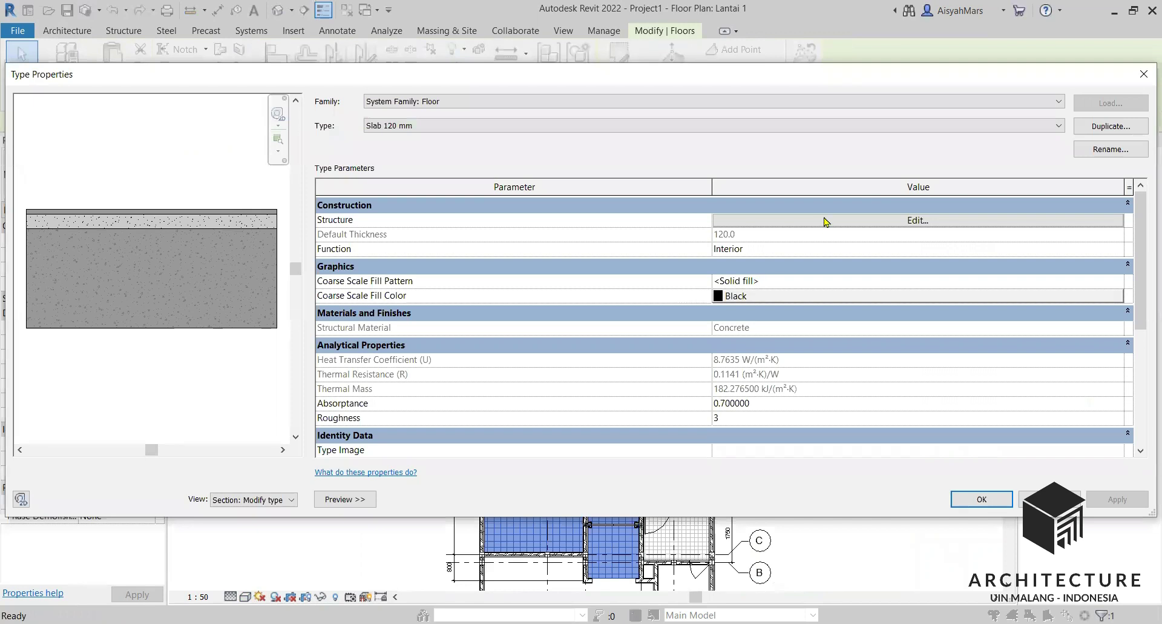
left_click(827, 220)
left_click(620, 205)
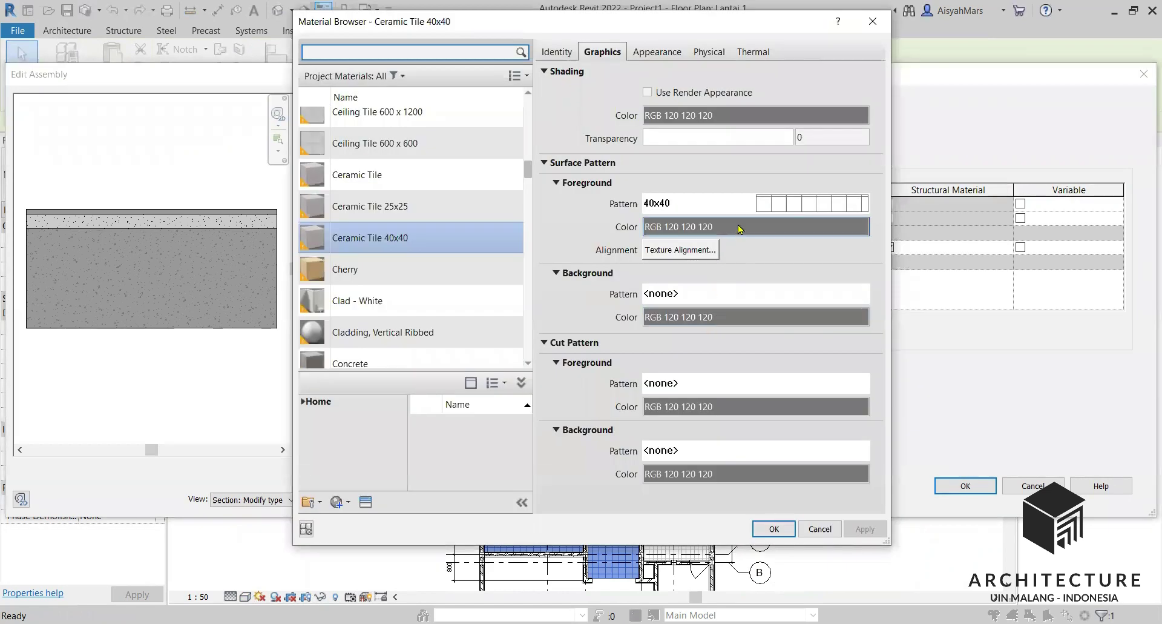
Step: Set the Ceramic Tile 40x40 surface pattern foreground color to RGB 207-207-207, apply the floor type changes and deselect the floor
left_click(741, 228)
left_click(749, 212)
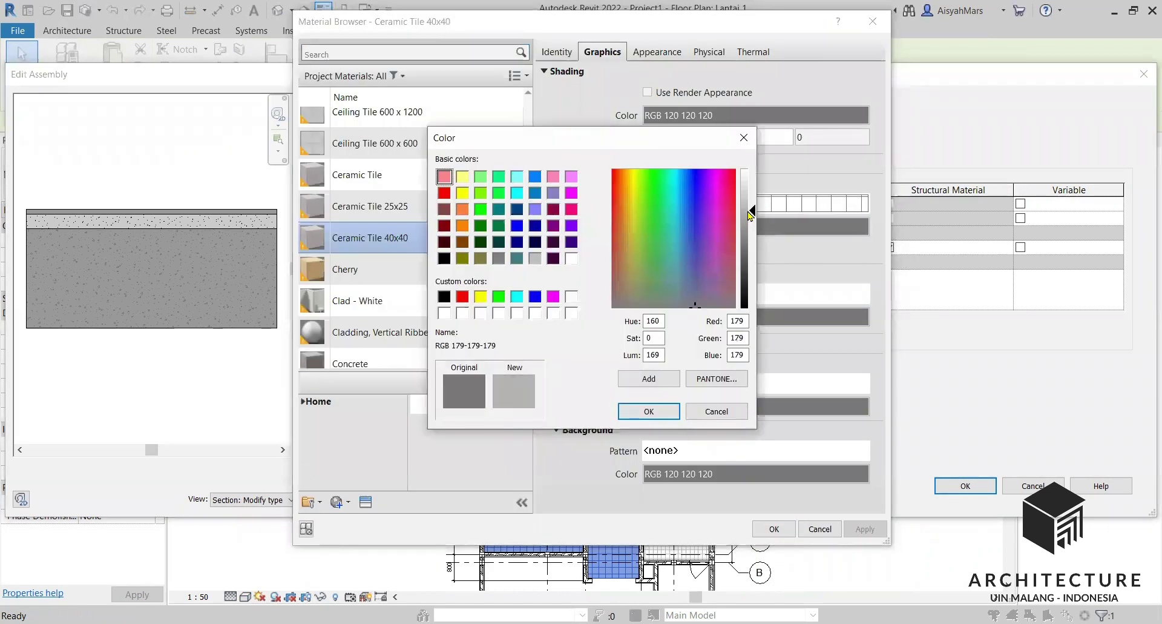
left_click(750, 195)
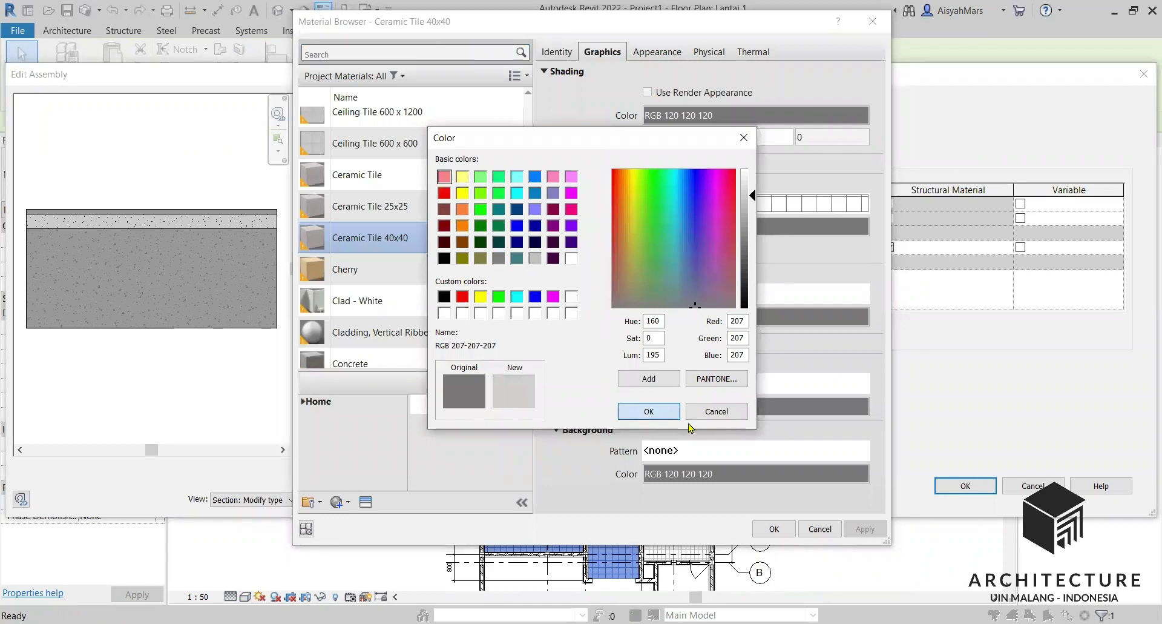
left_click(774, 529)
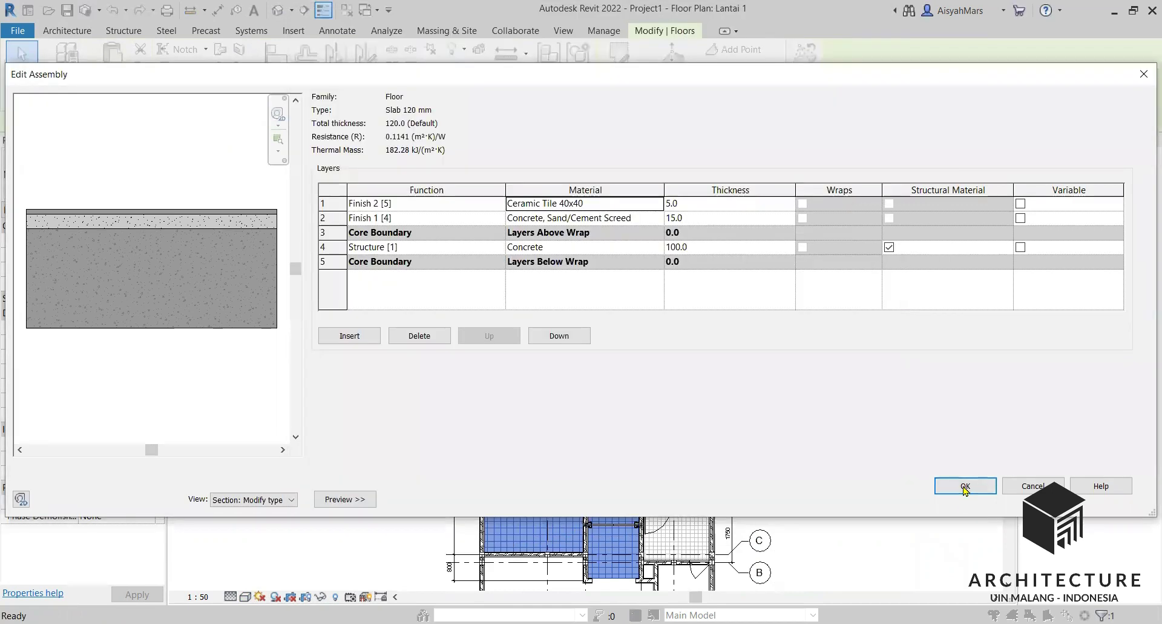
left_click(965, 487)
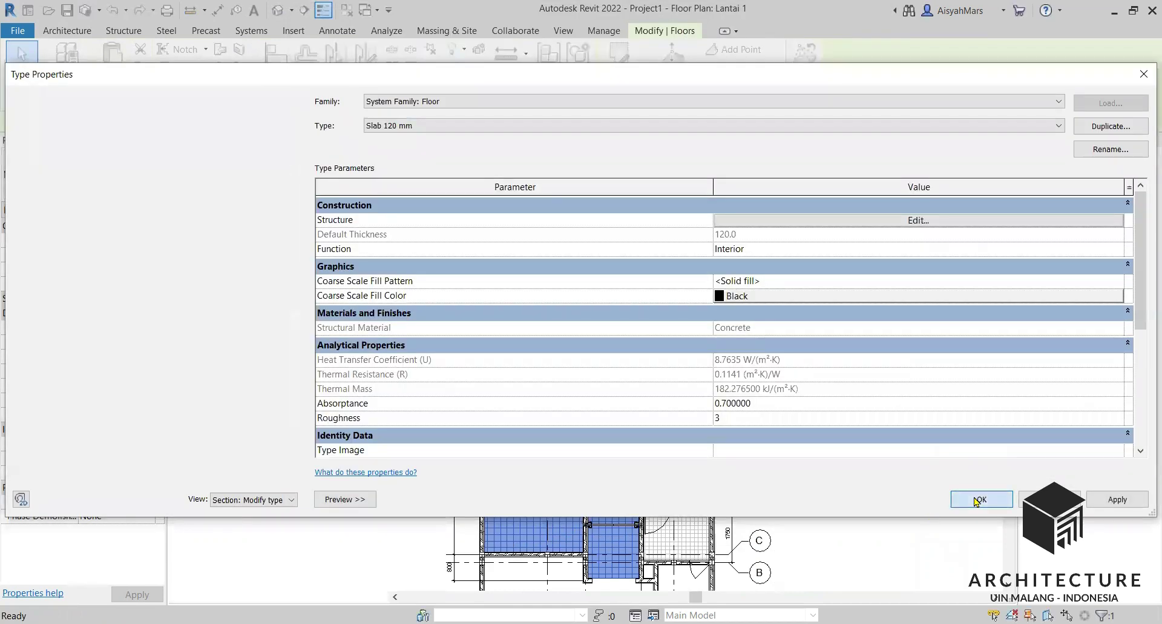
left_click(981, 499)
key("Escape")
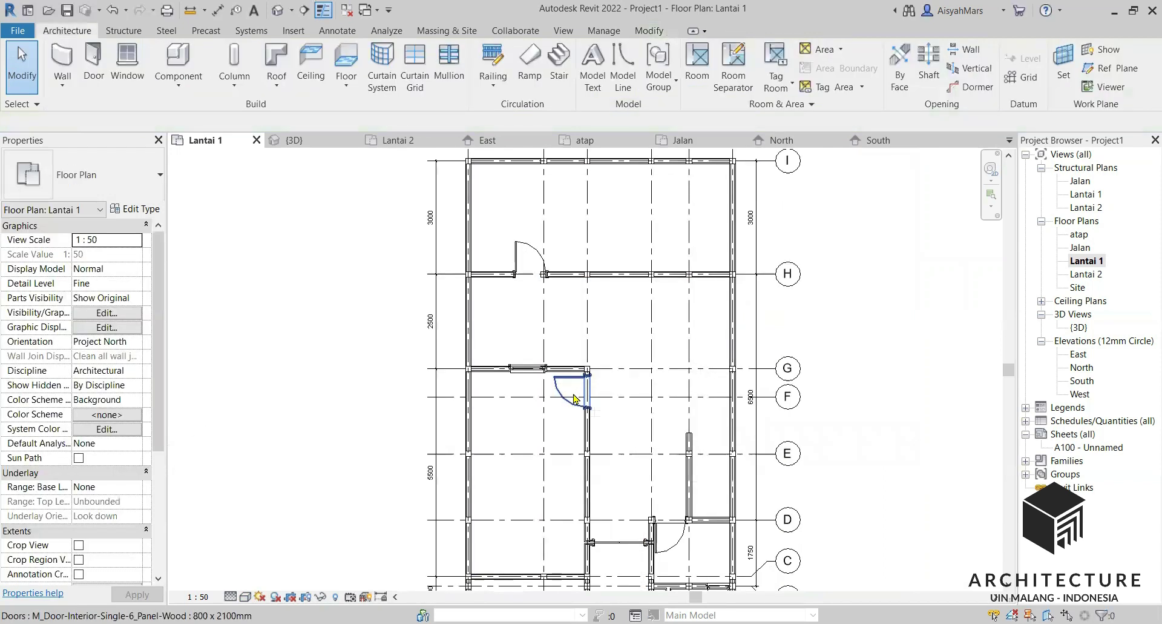
Step: Examine the lightened tile pattern and the columns across the Lantai 1 floor plan, including the small tiled room between grids B and D
scroll(574, 398, "up", 1)
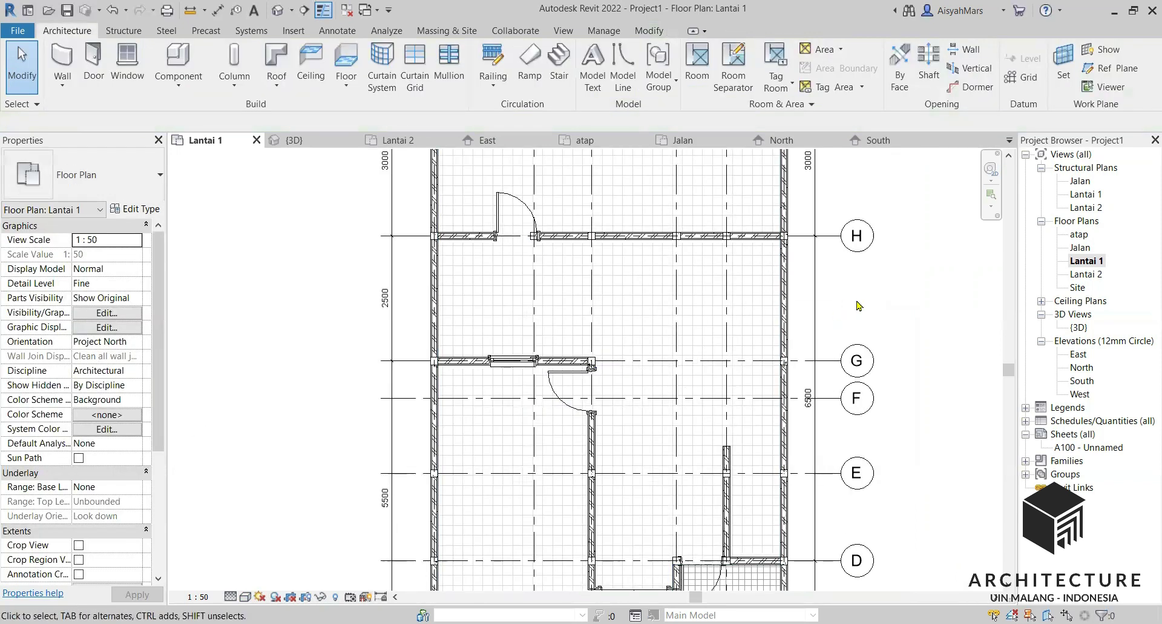
scroll(172, 426, "down", 1)
scroll(491, 164, "up", 2)
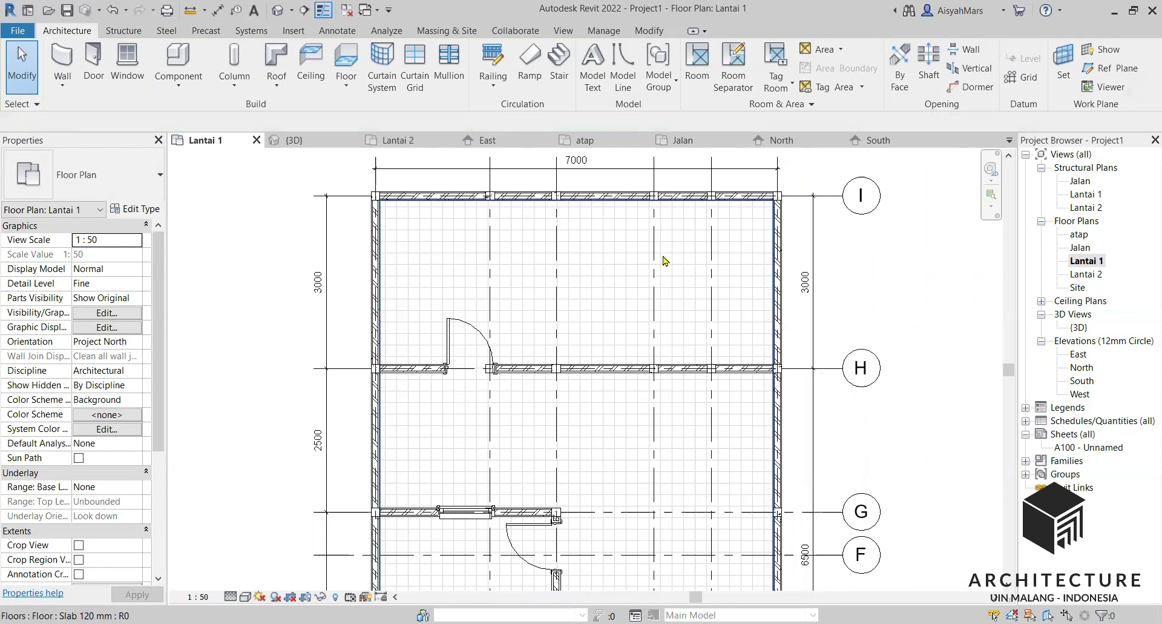
scroll(664, 257, "down", 3)
scroll(685, 458, "down", 1)
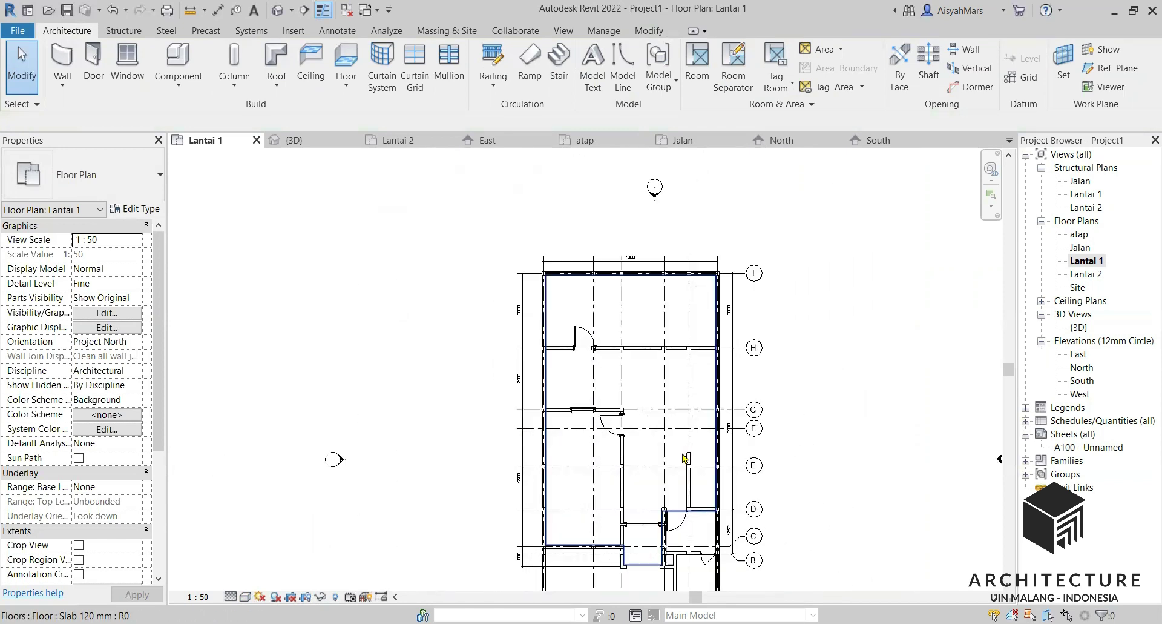
scroll(689, 570, "up", 3)
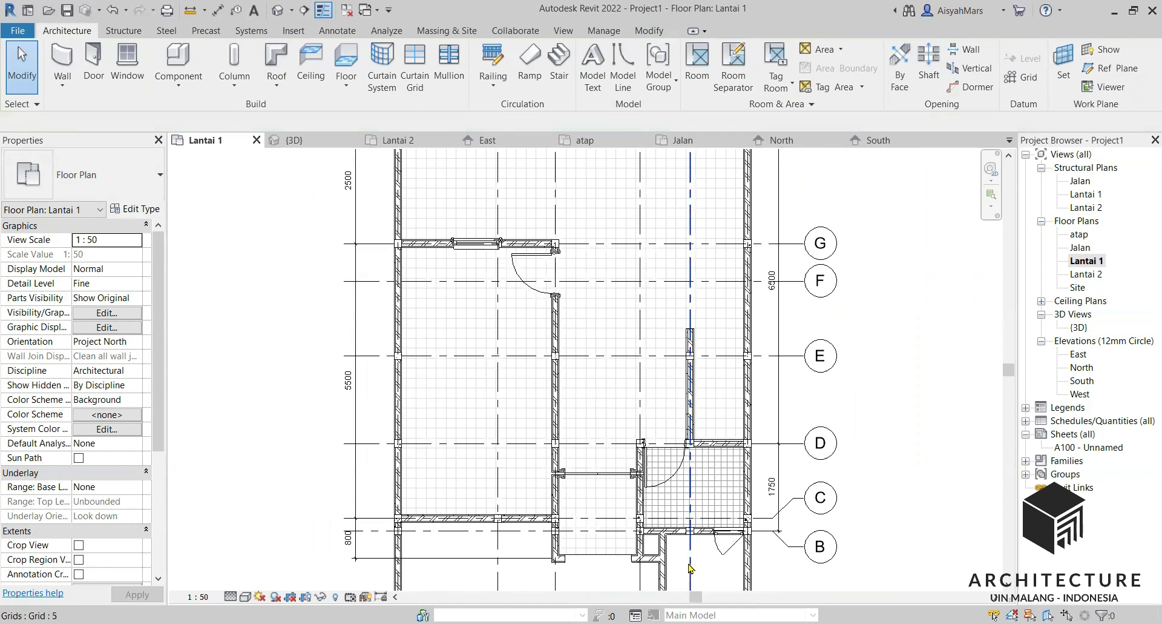
scroll(689, 569, "up", 3)
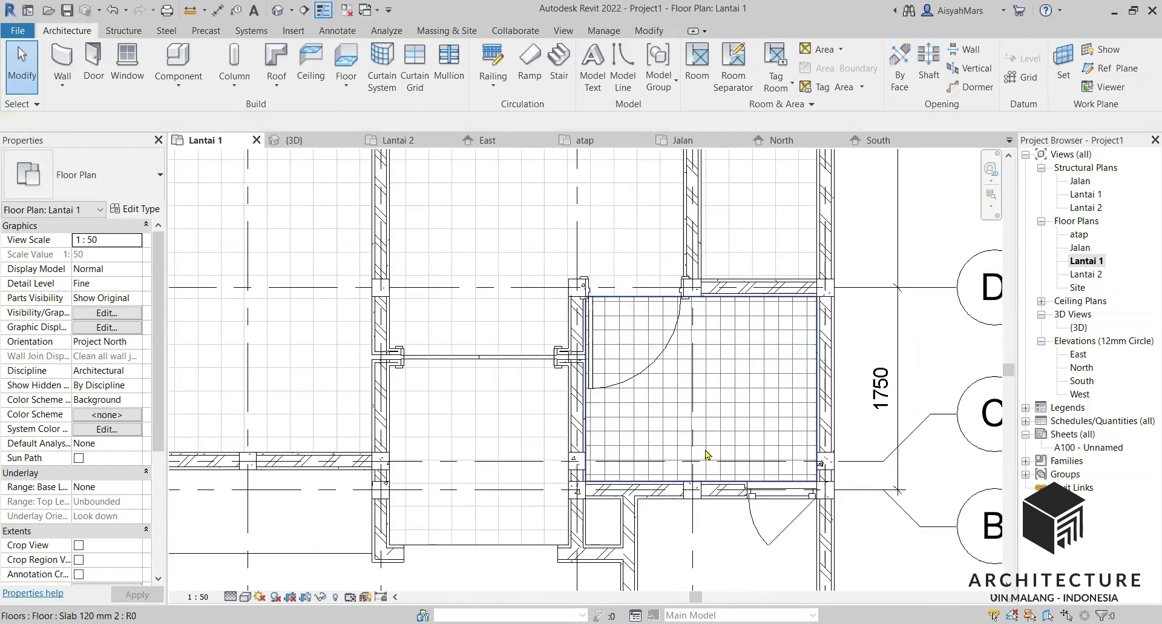
scroll(775, 451, "down", 3)
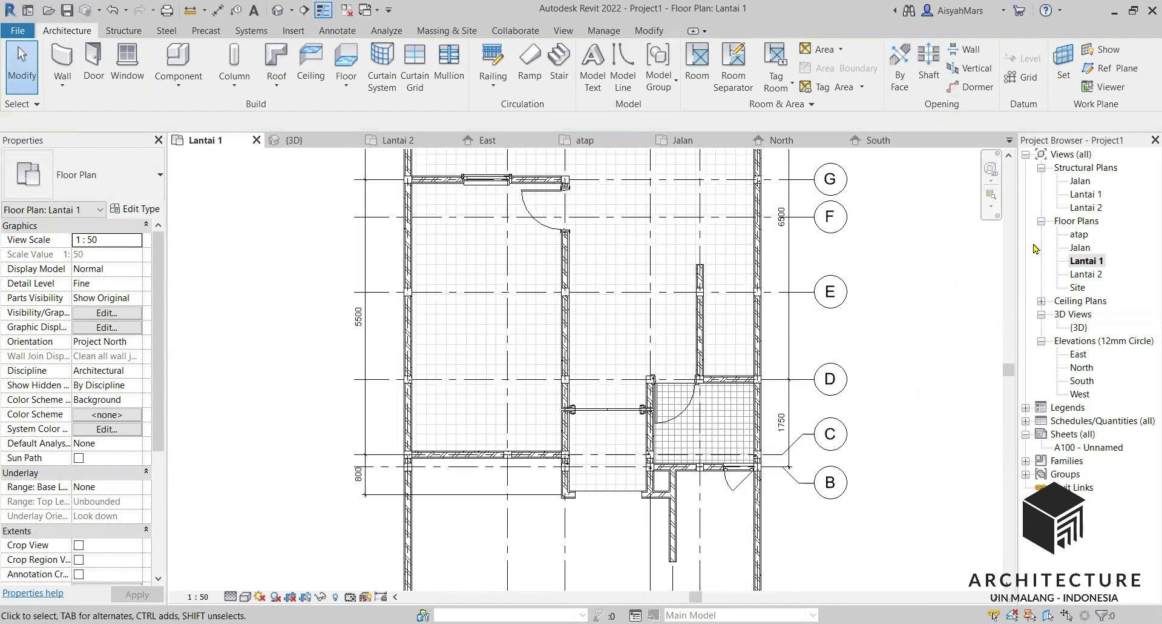
scroll(624, 363, "down", 2)
scroll(720, 273, "up", 1)
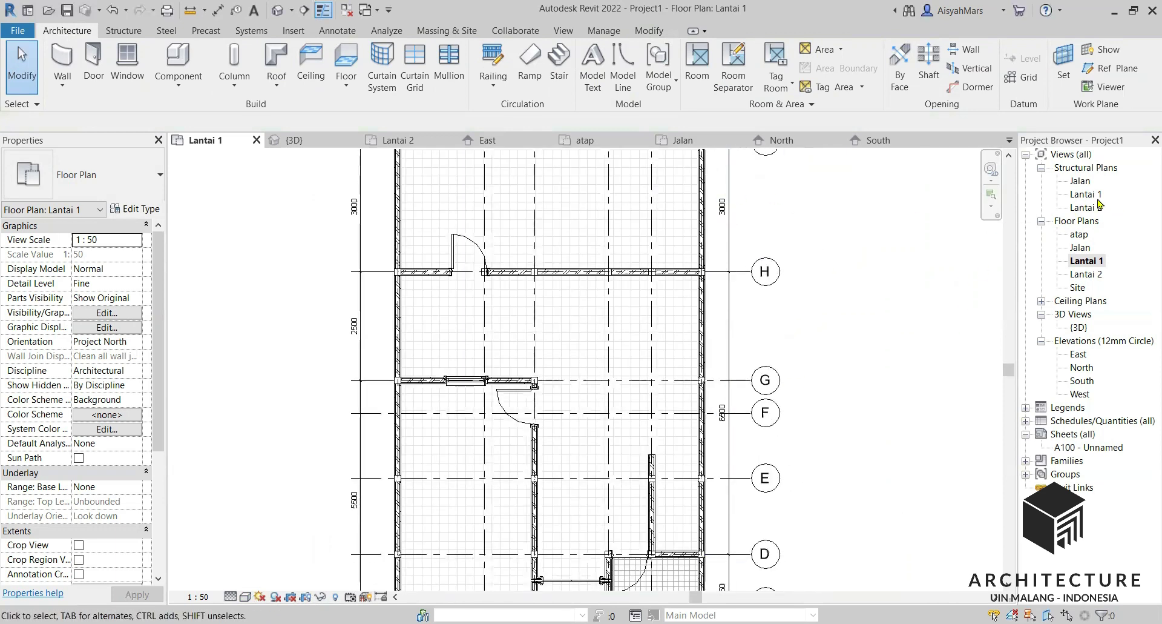
Step: In the Lantai 2 floor plan, move the 910x1210mm window on the grid H wall about 1010 mm toward the east wall, clear of the column
double_click(1086, 274)
scroll(541, 410, "up", 3)
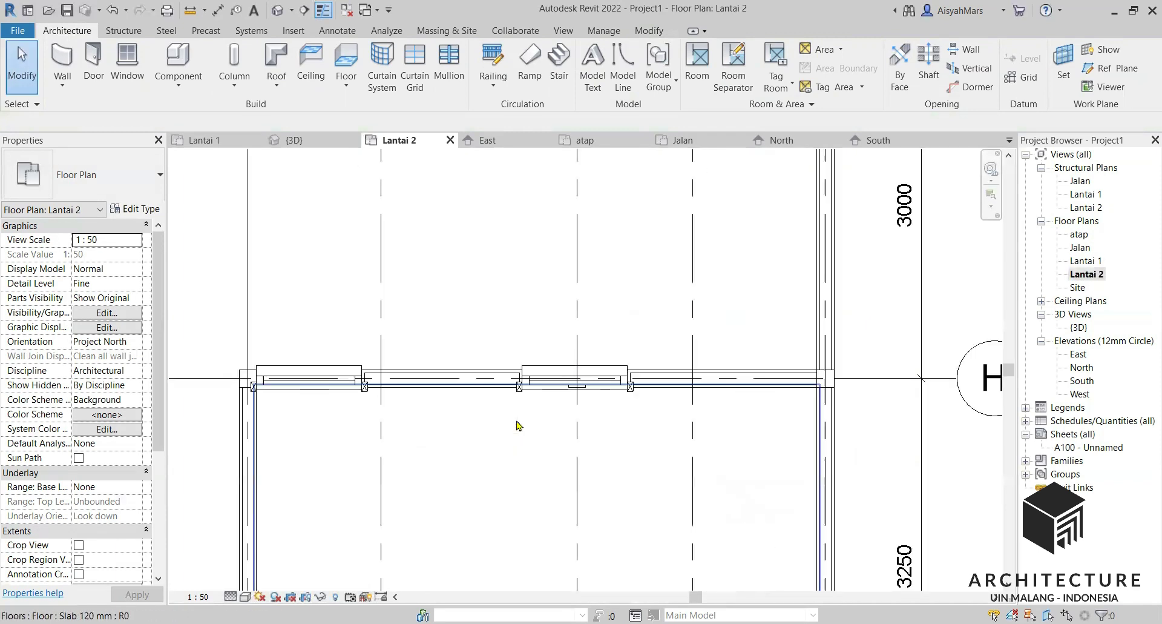
left_click(619, 373)
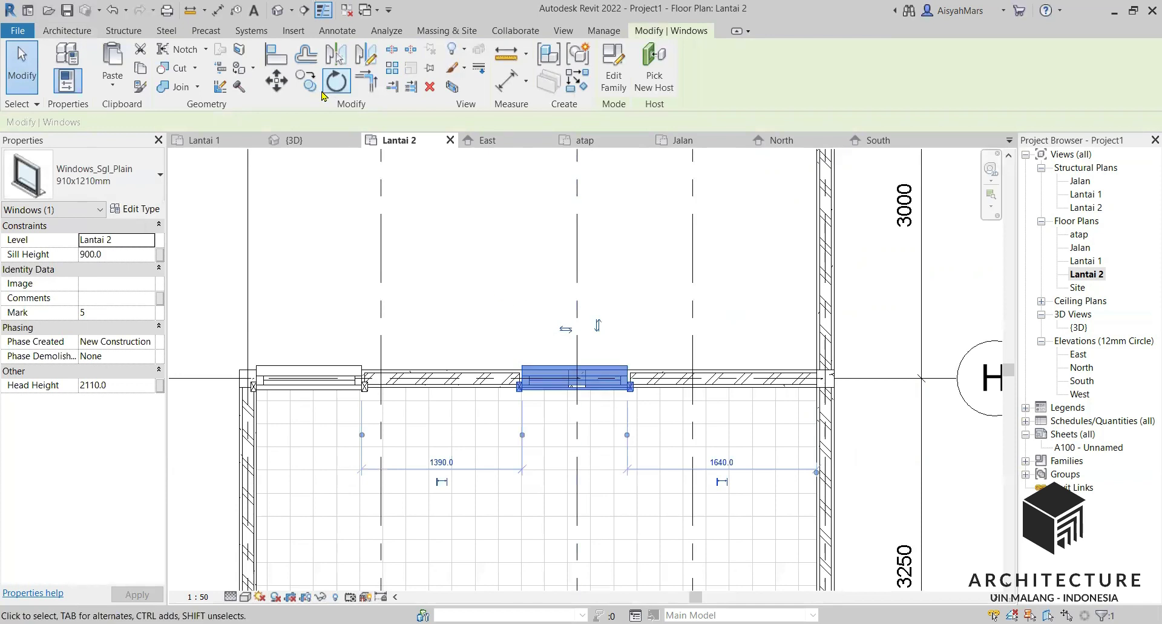
left_click(277, 80)
scroll(597, 371, "up", 3)
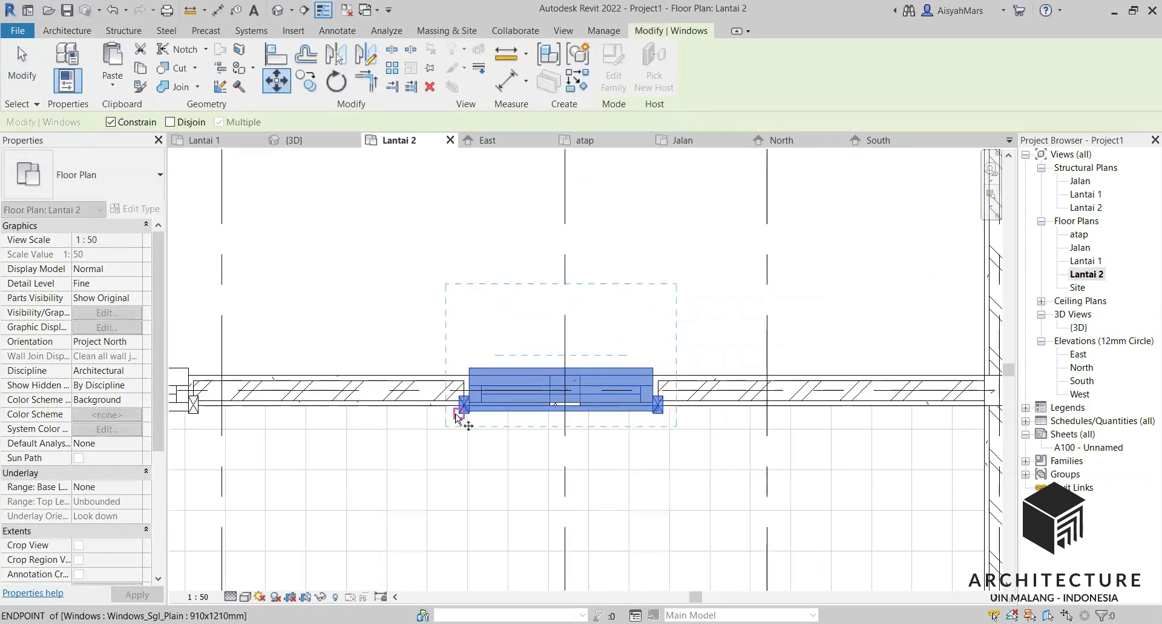
left_click(658, 415)
scroll(734, 284, "up", 2)
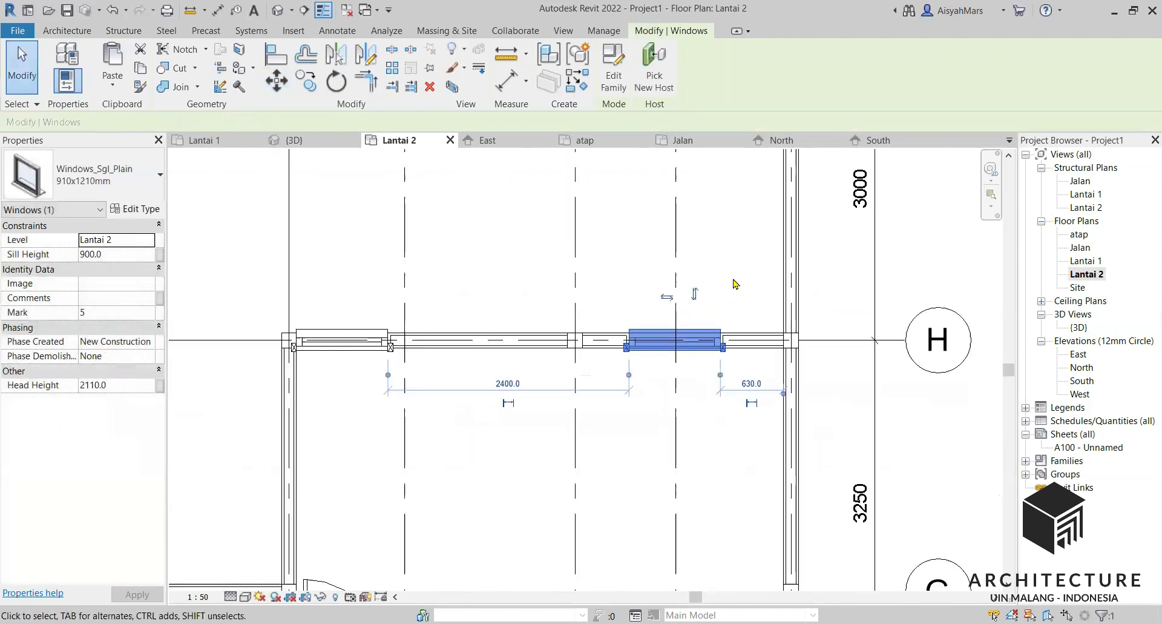
left_click(854, 273)
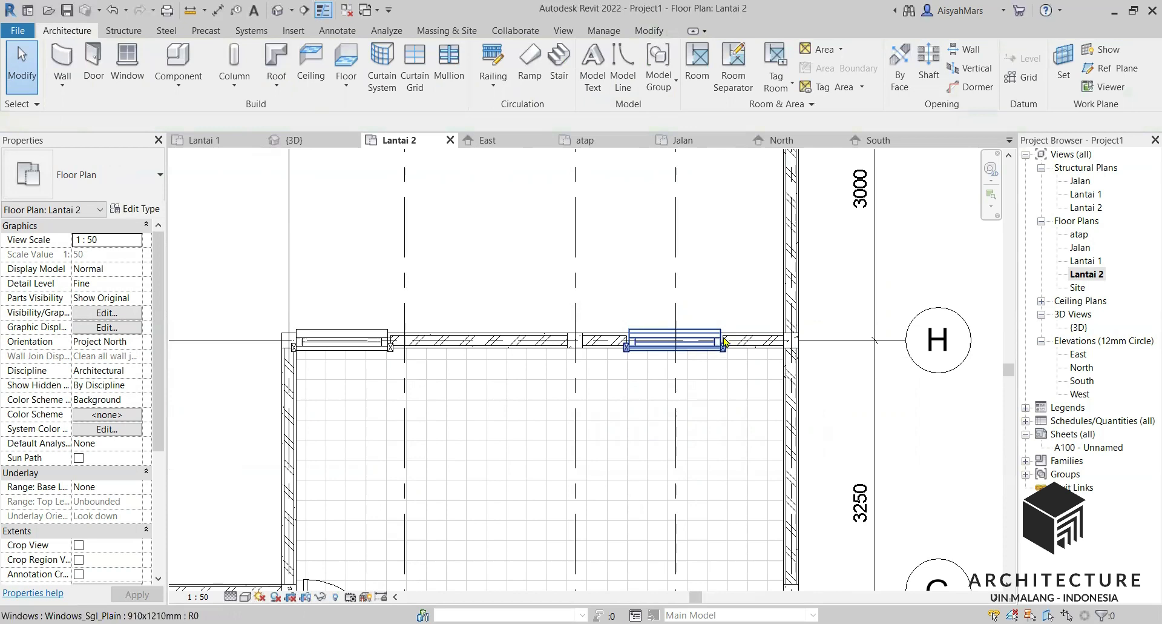
Step: Place an aligned dimension across the column center, window center and east wall centerline, and make its segments equal to center the window
key("i")
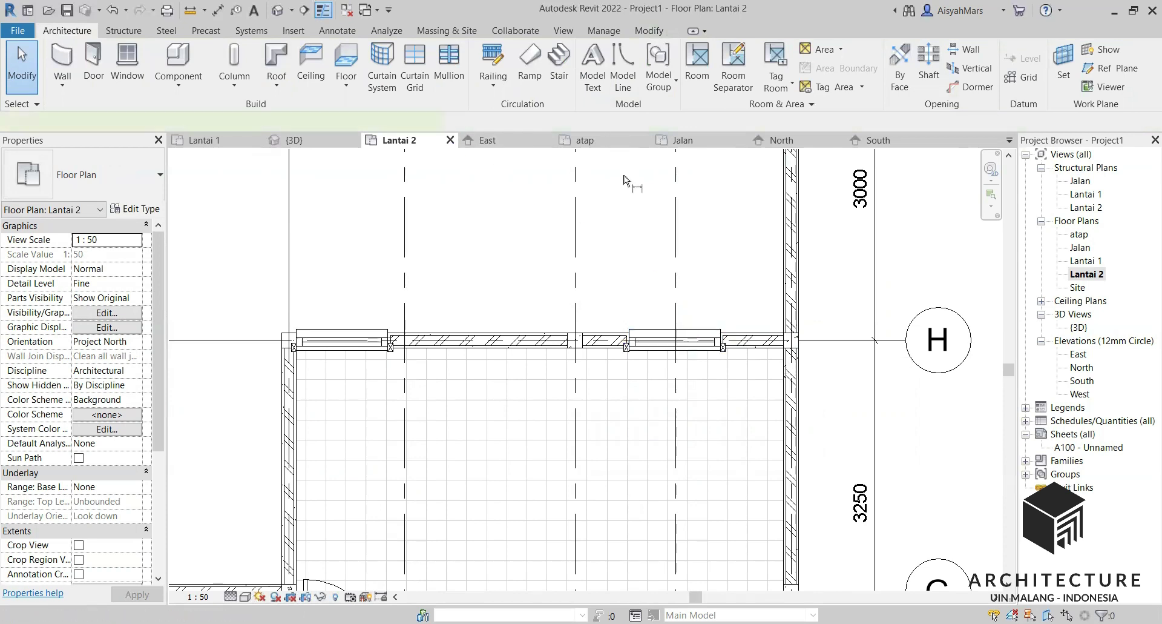
scroll(633, 314, "up", 2)
left_click(532, 355)
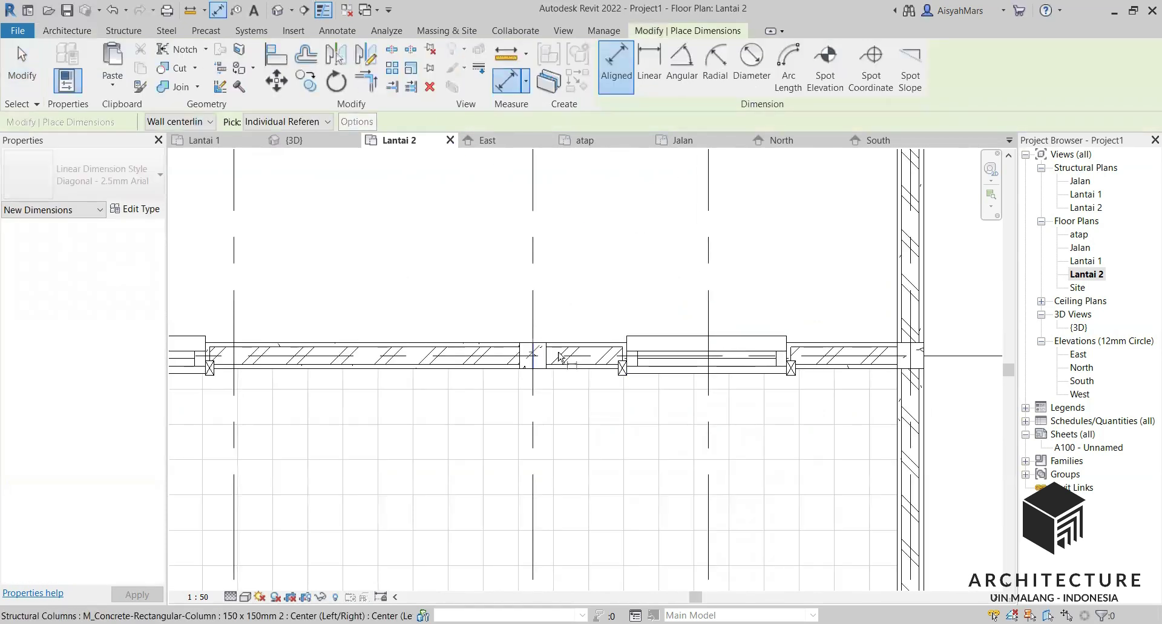
left_click(706, 351)
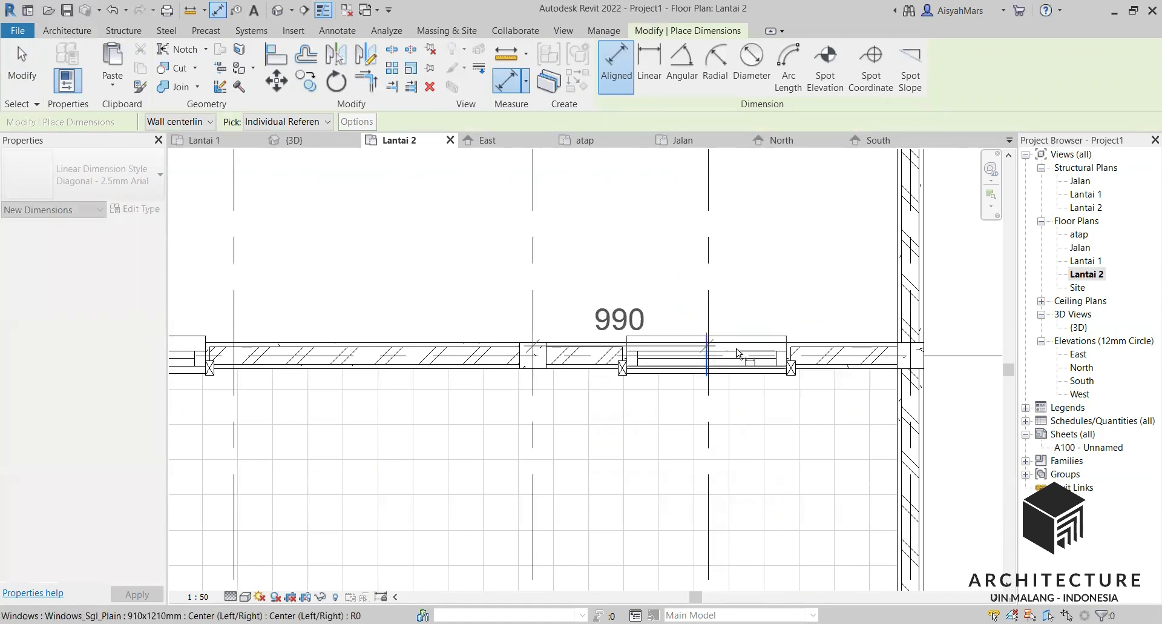
left_click(910, 362)
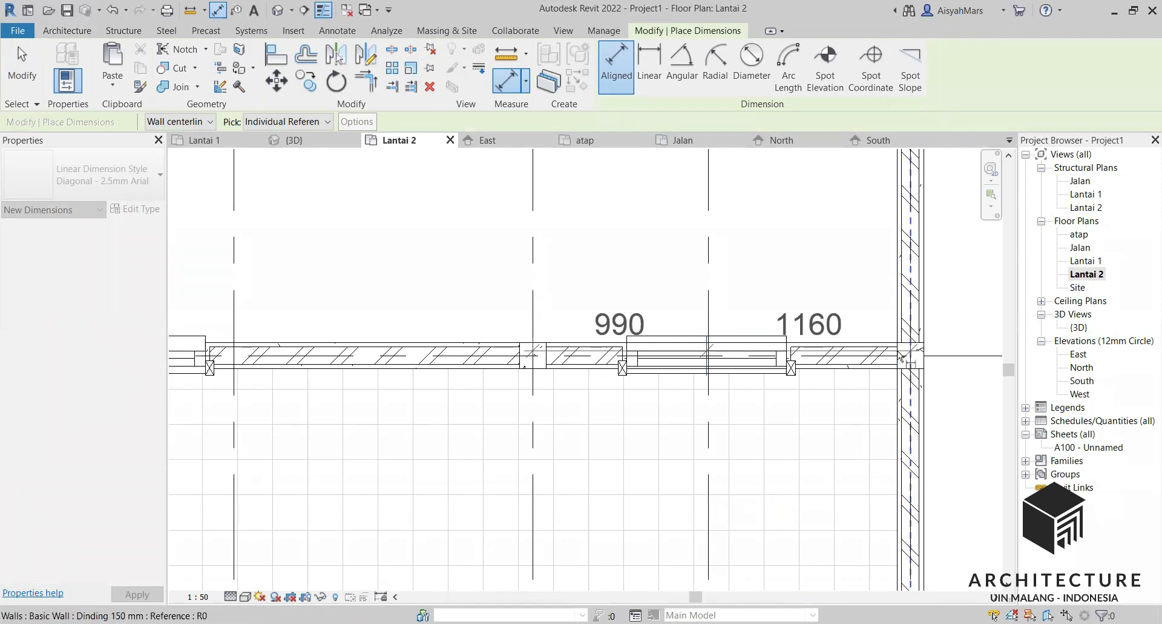
left_click(868, 289)
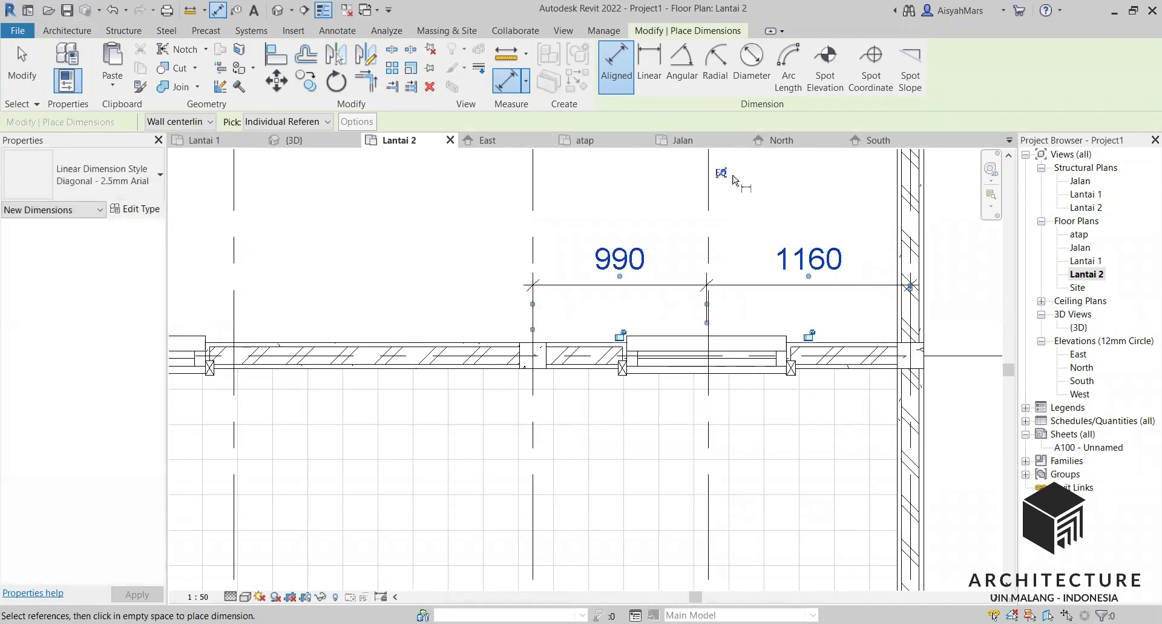
left_click(722, 173)
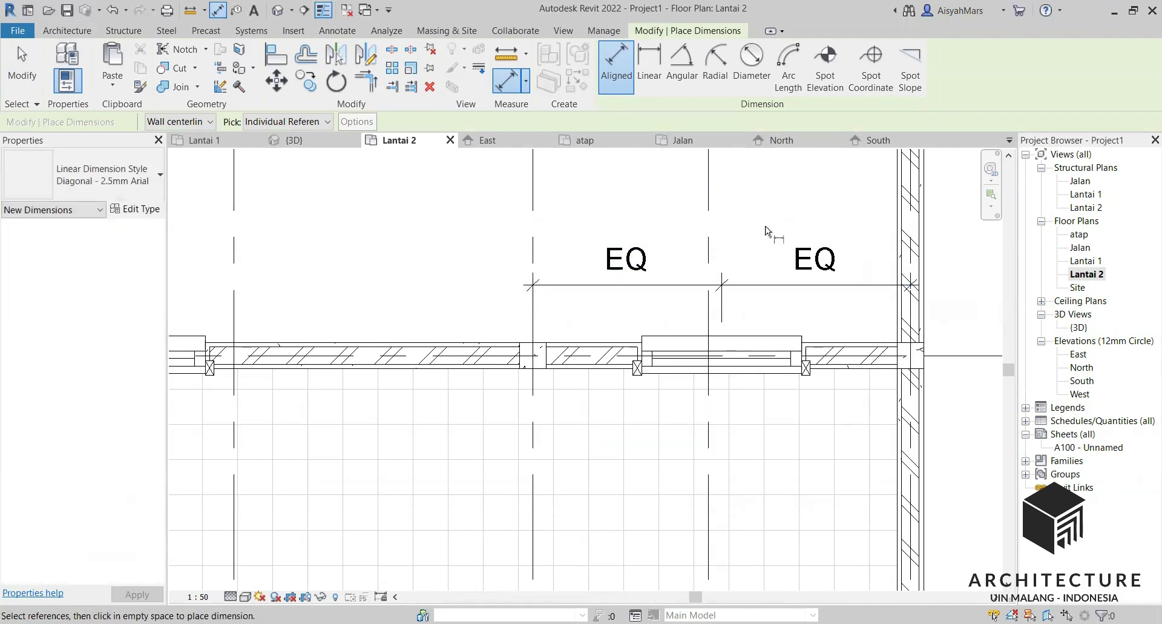
key("Escape")
key("Escape")
Step: Delete the equality dimension above the window on the grid H wall
left_click(797, 285)
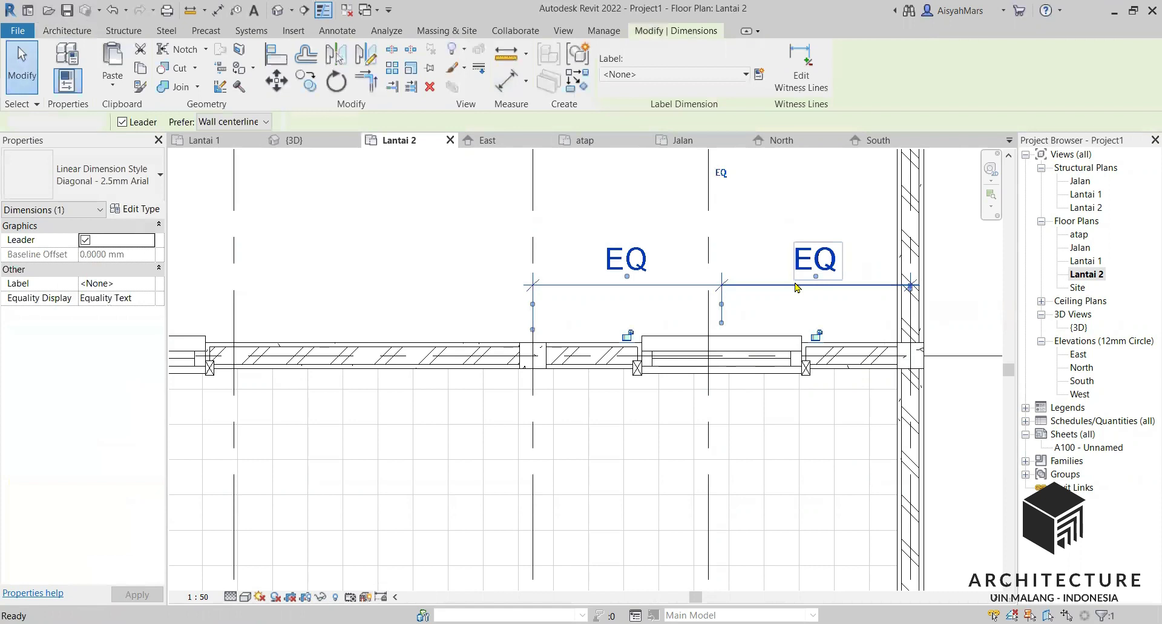
key("Delete")
left_click(1051, 604)
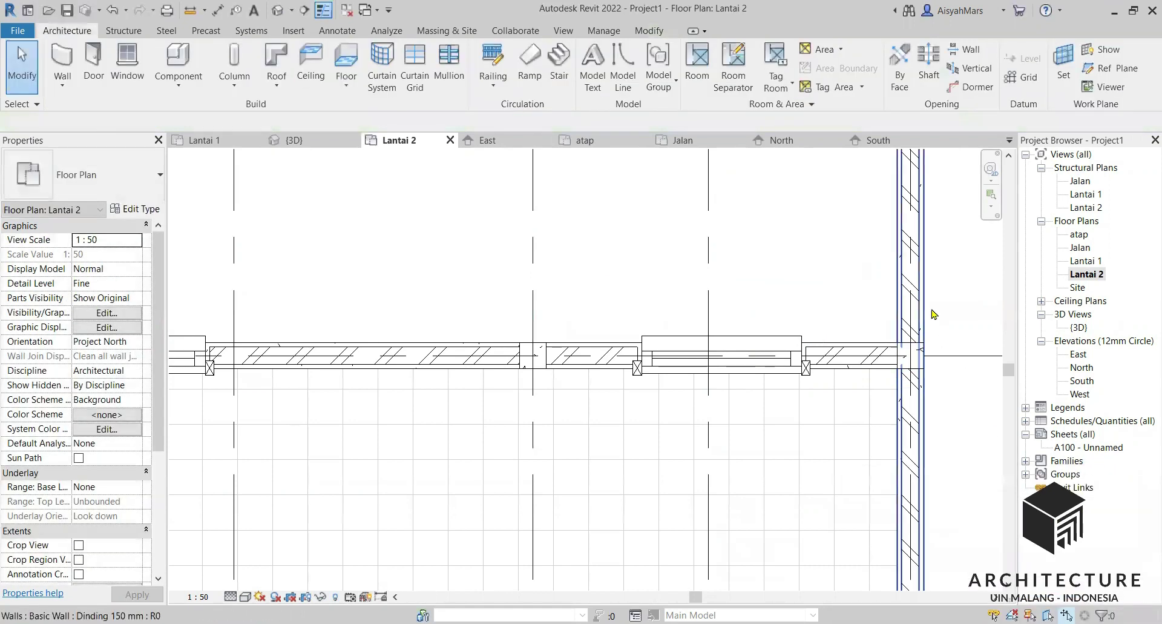
Step: Check the Lantai 2 plan around grid H, then open the 3D view and examine the columns and moved window
scroll(781, 372, "down", 2)
scroll(769, 351, "down", 4)
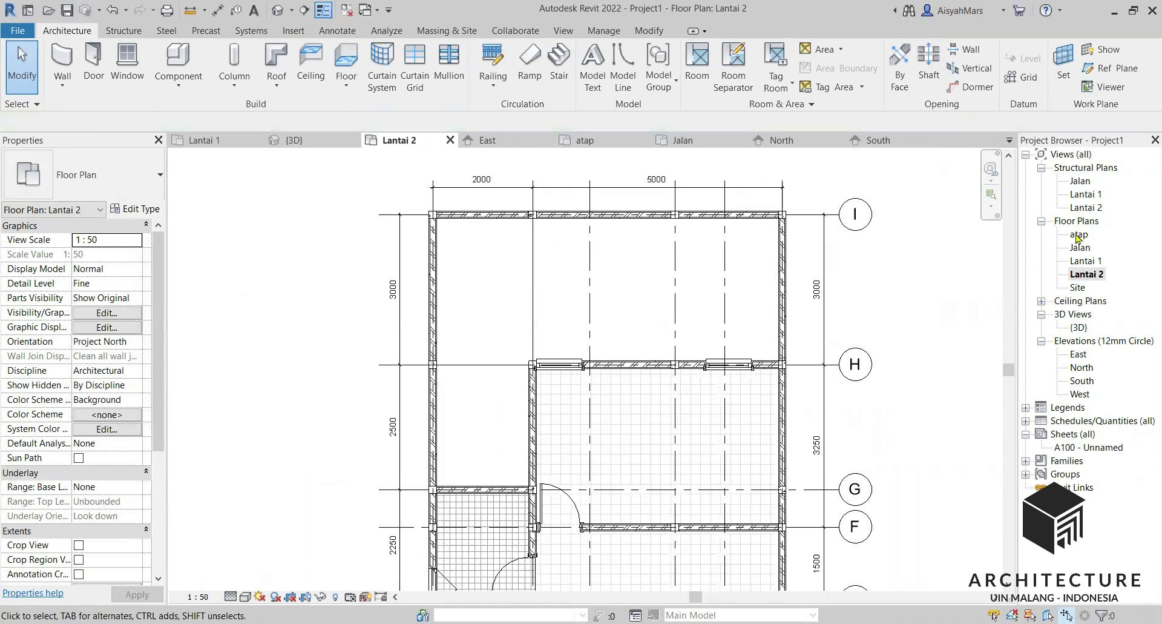
double_click(1078, 331)
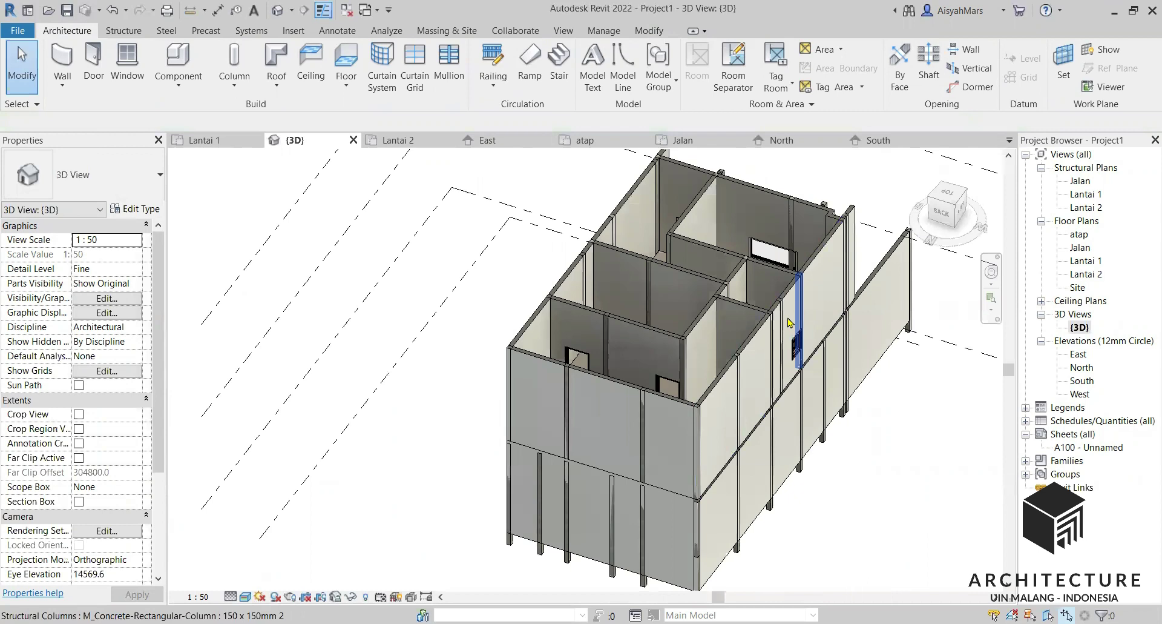
middle_click_drag(770, 479, 897, 321, "shift")
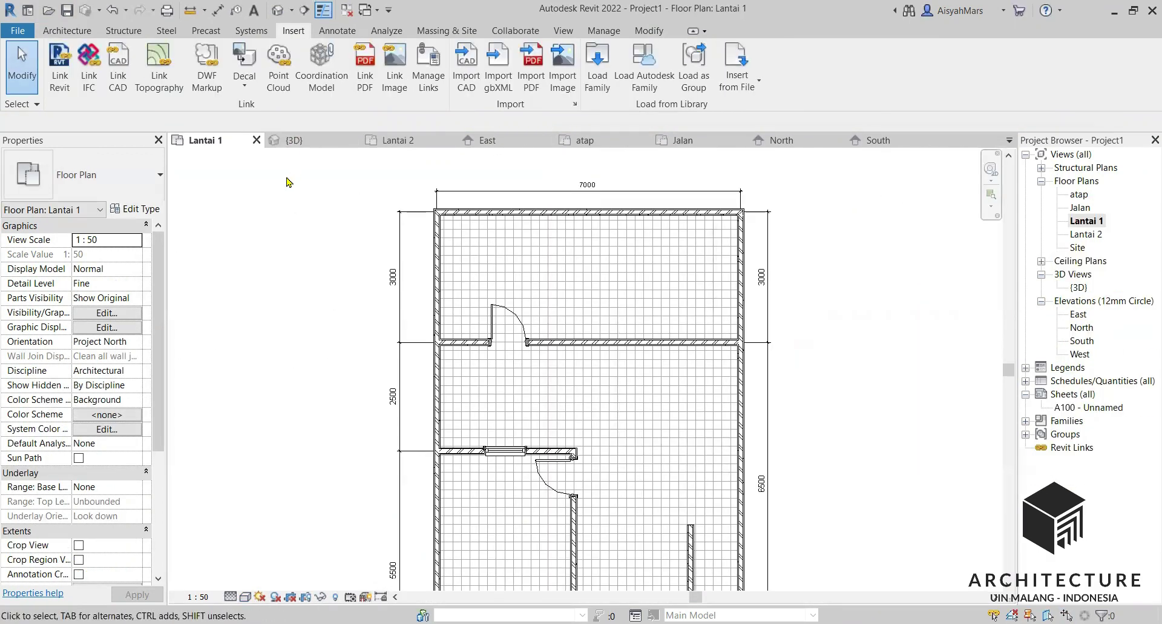
Step: Start loading a family and browse to the US folder of the English metric library
left_click(67, 31)
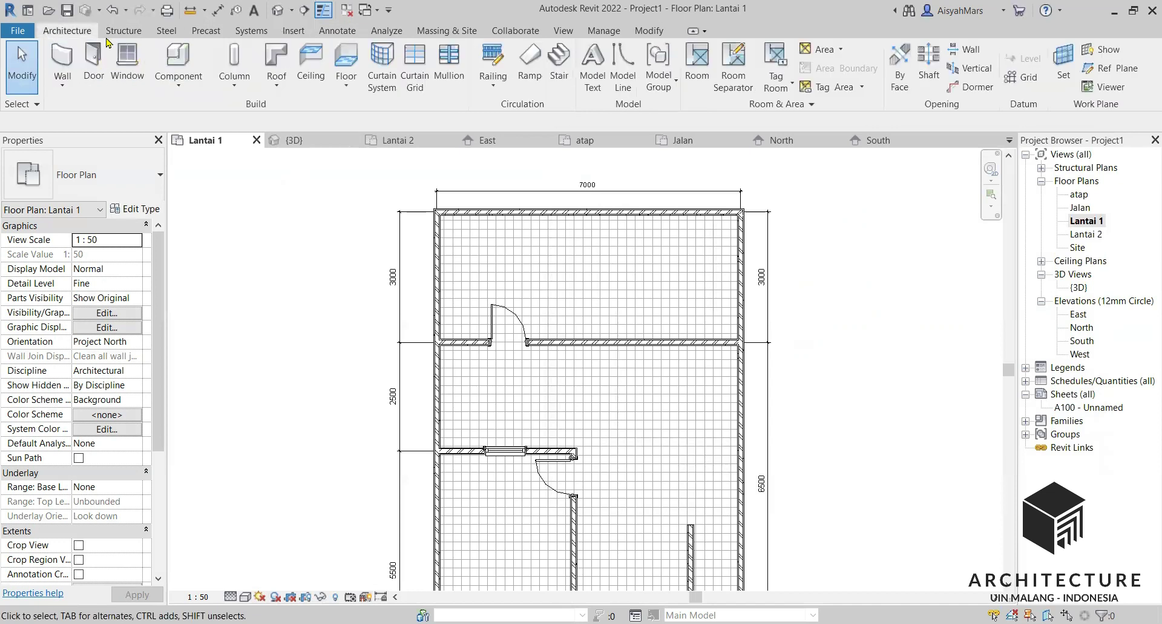
left_click(294, 30)
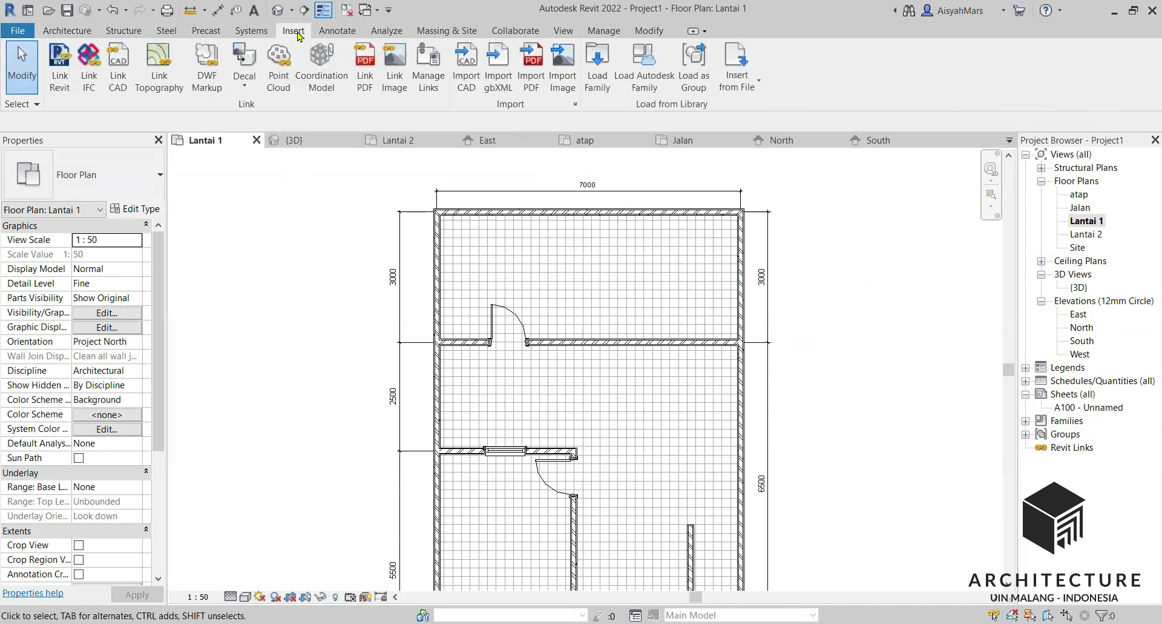
left_click(592, 72)
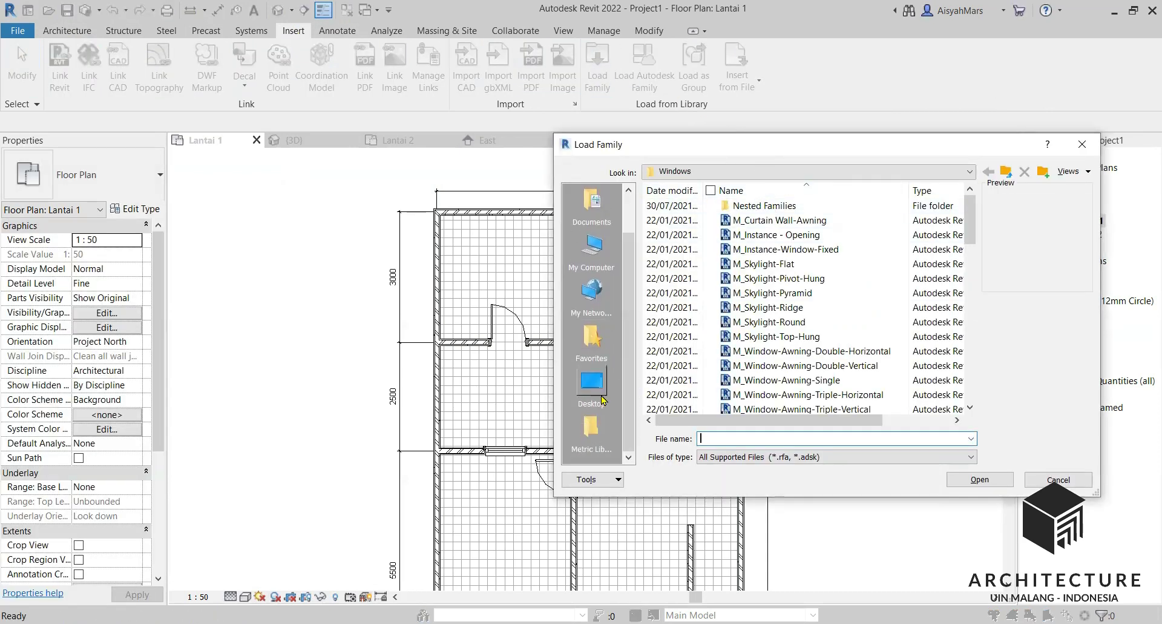
left_click(591, 433)
double_click(734, 235)
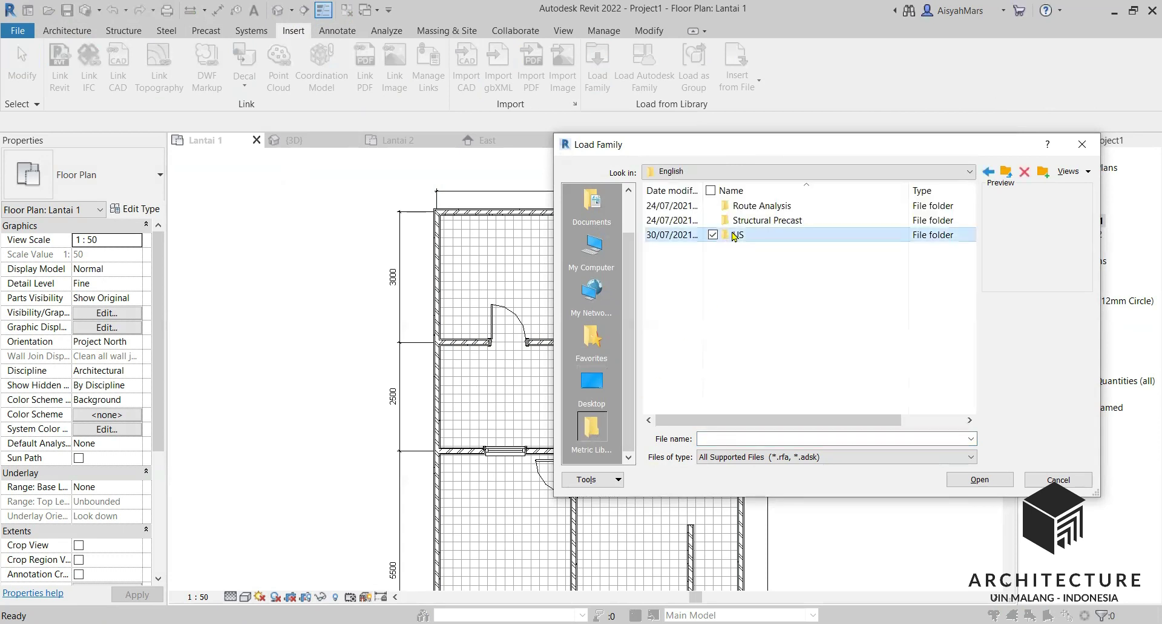
Step: Load the M_Concrete-Rectangular Beam family from the Concrete folder under Structural Framing
scroll(757, 310, "down", 7)
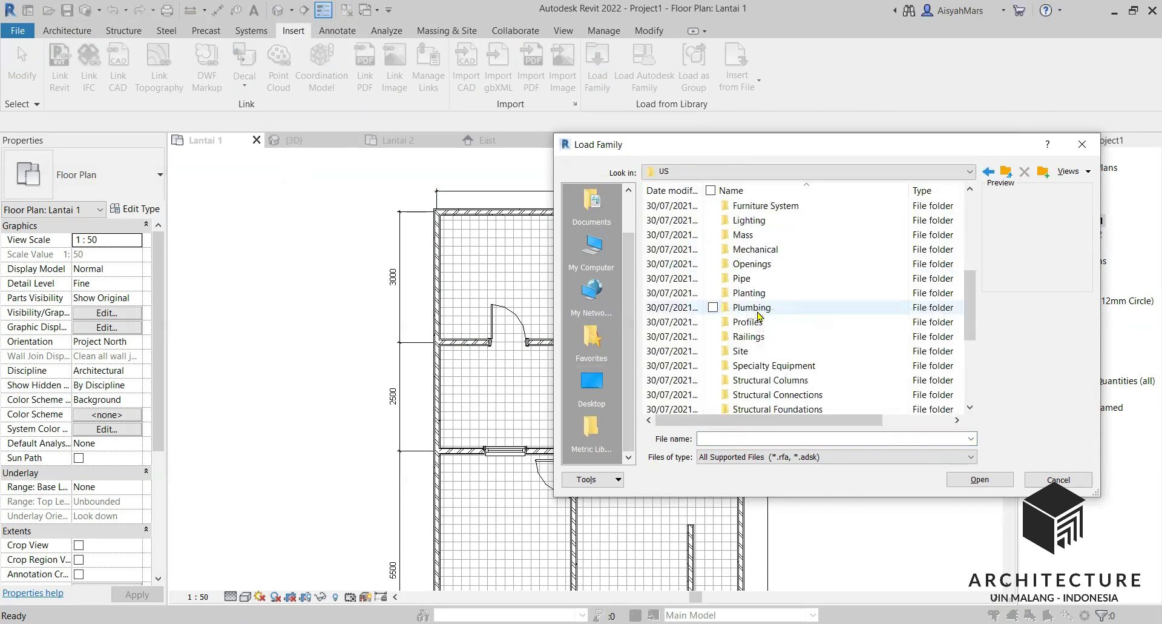
double_click(767, 296)
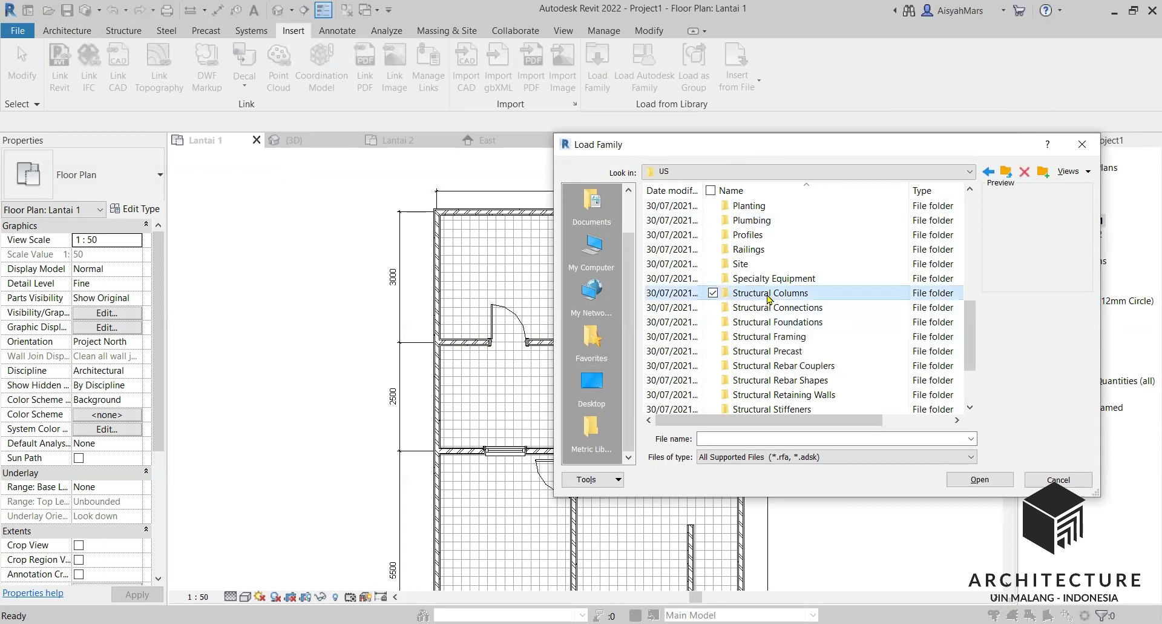
left_click(705, 172)
left_click(757, 270)
scroll(757, 273, "down", 8)
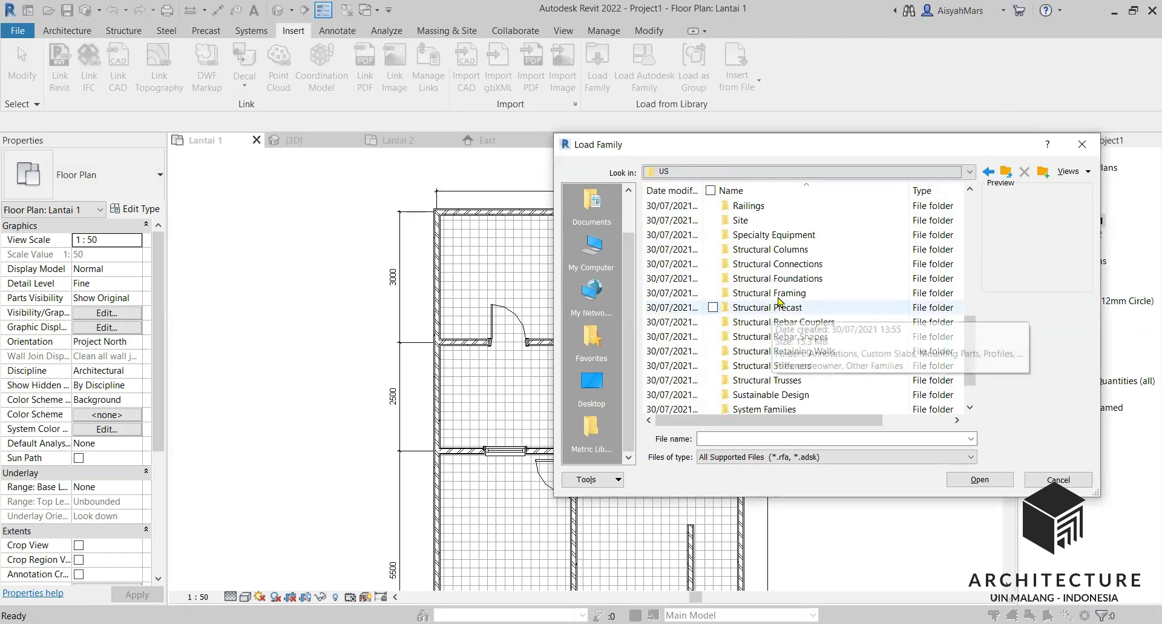
double_click(781, 292)
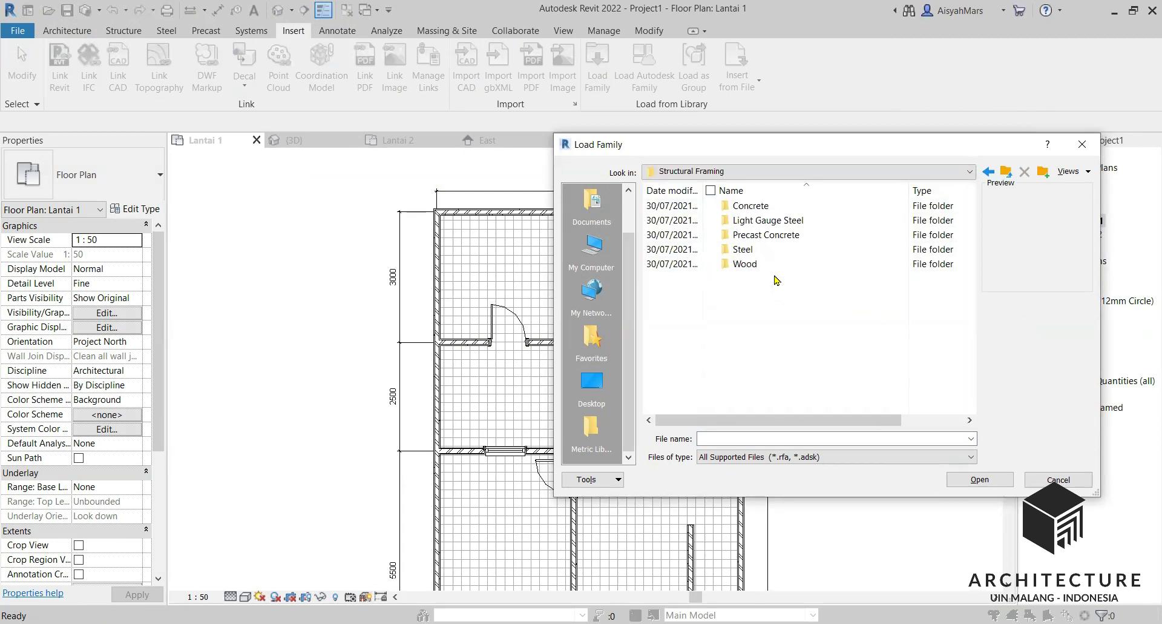
double_click(766, 207)
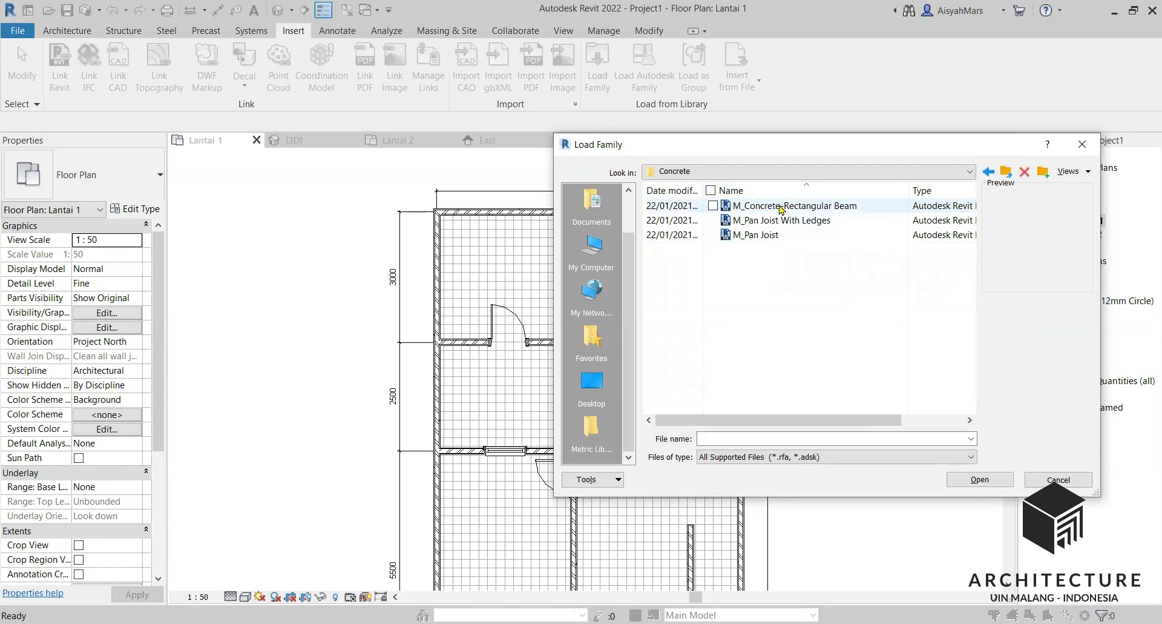
left_click(781, 207)
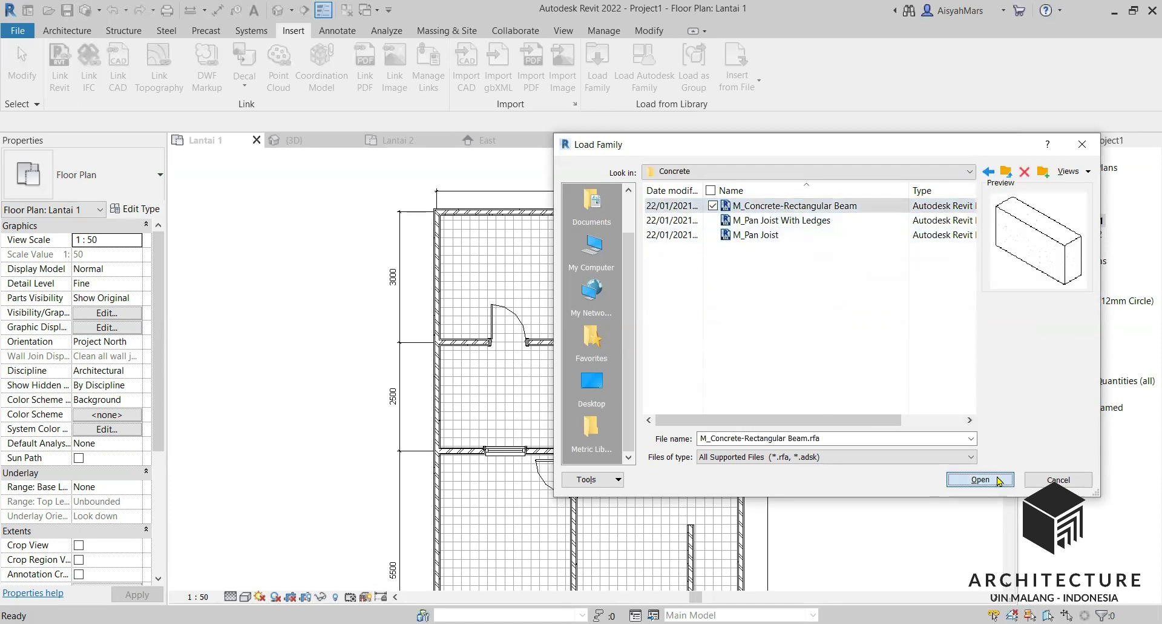
left_click(981, 480)
Step: Start a structural beam and choose the M_Concrete-Rectangular Beam type 300 x 600mm
left_click(52, 31)
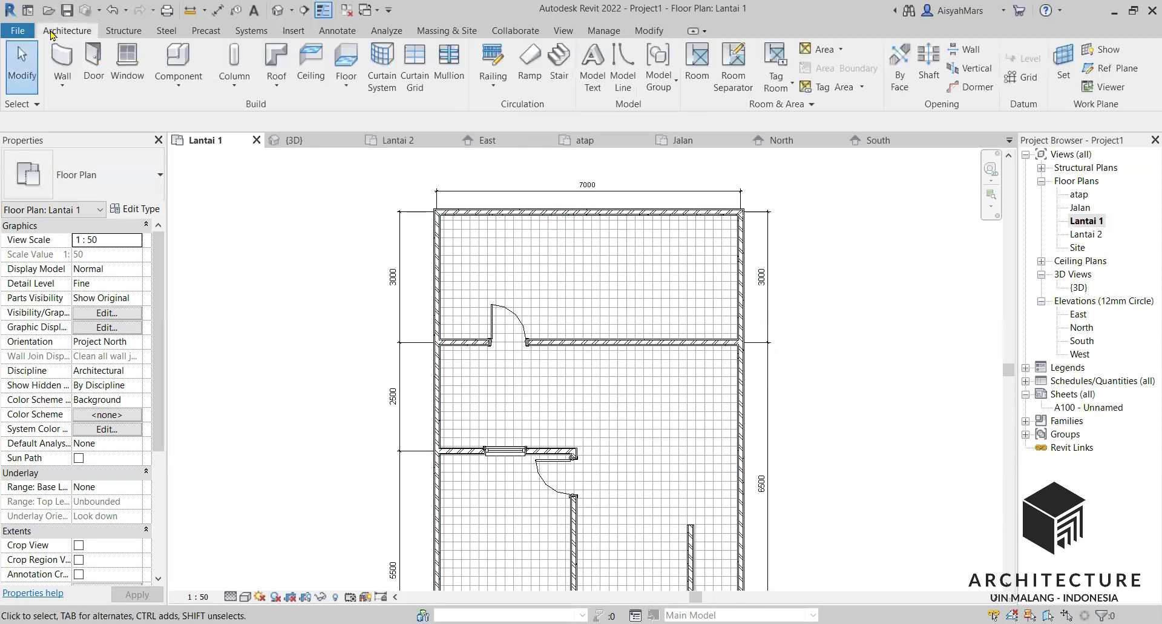
left_click(124, 30)
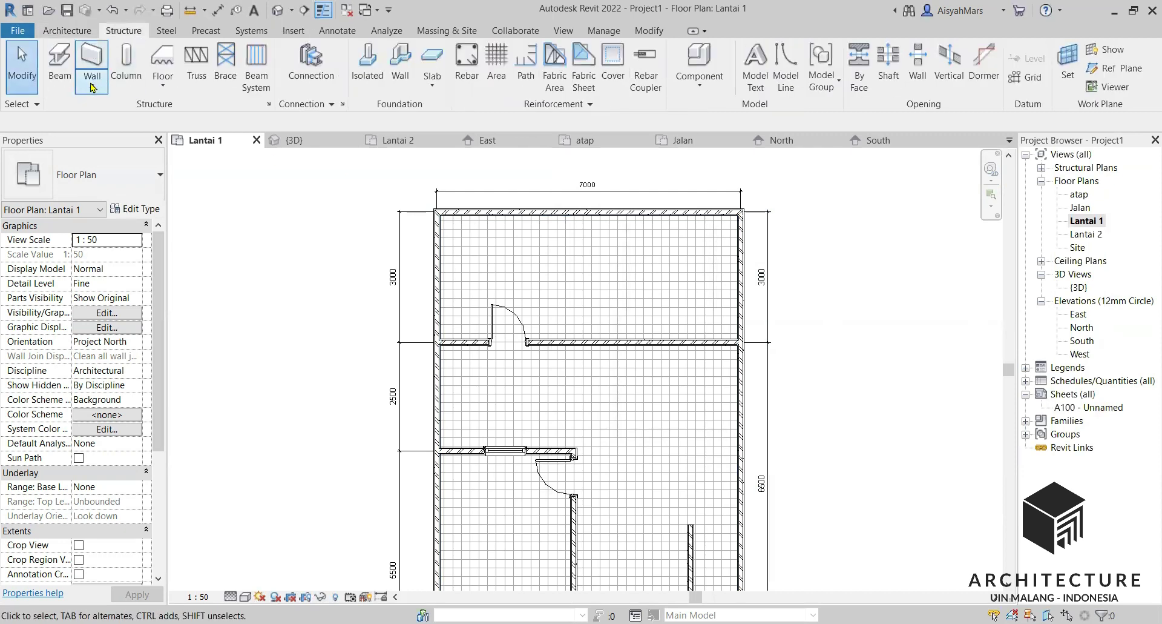
left_click(61, 70)
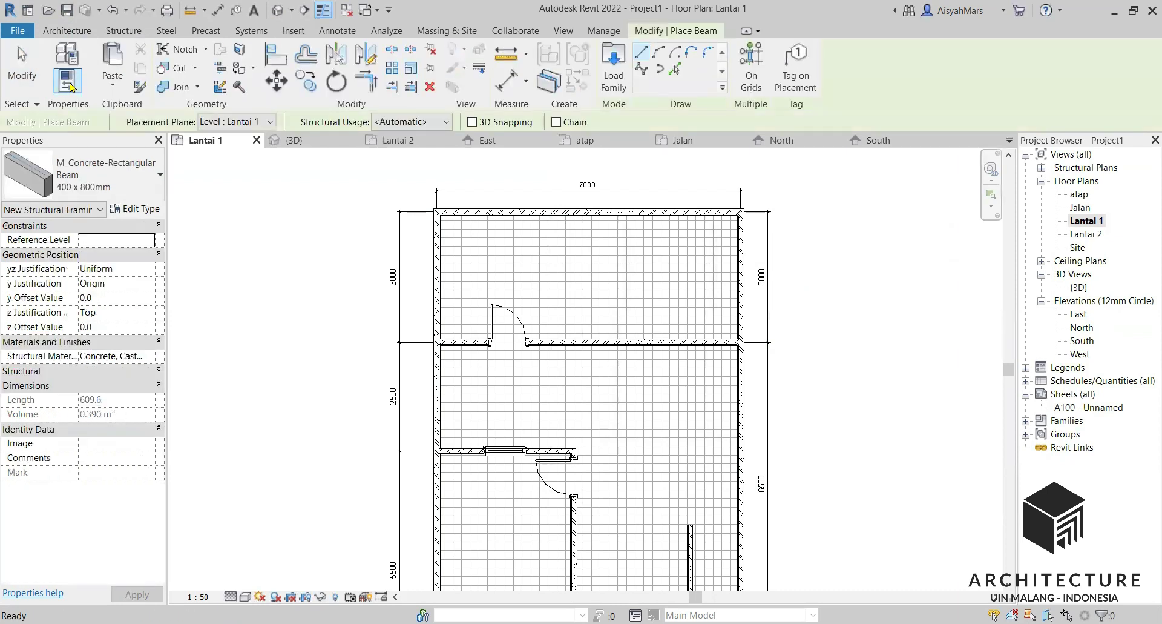
left_click(132, 194)
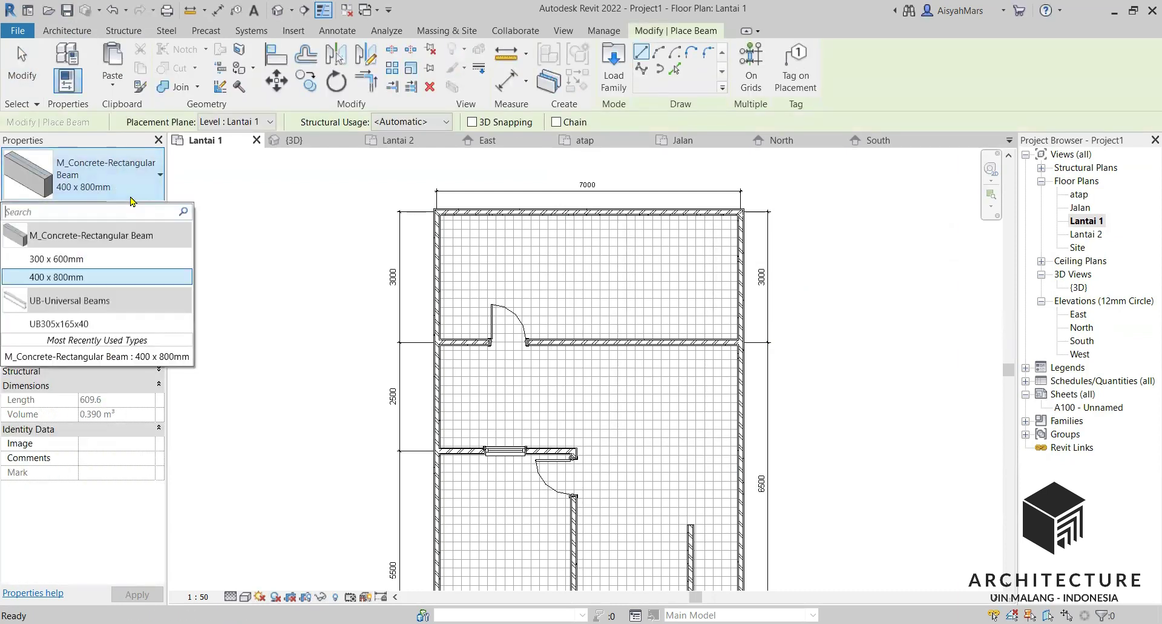
mouse_move(112, 262)
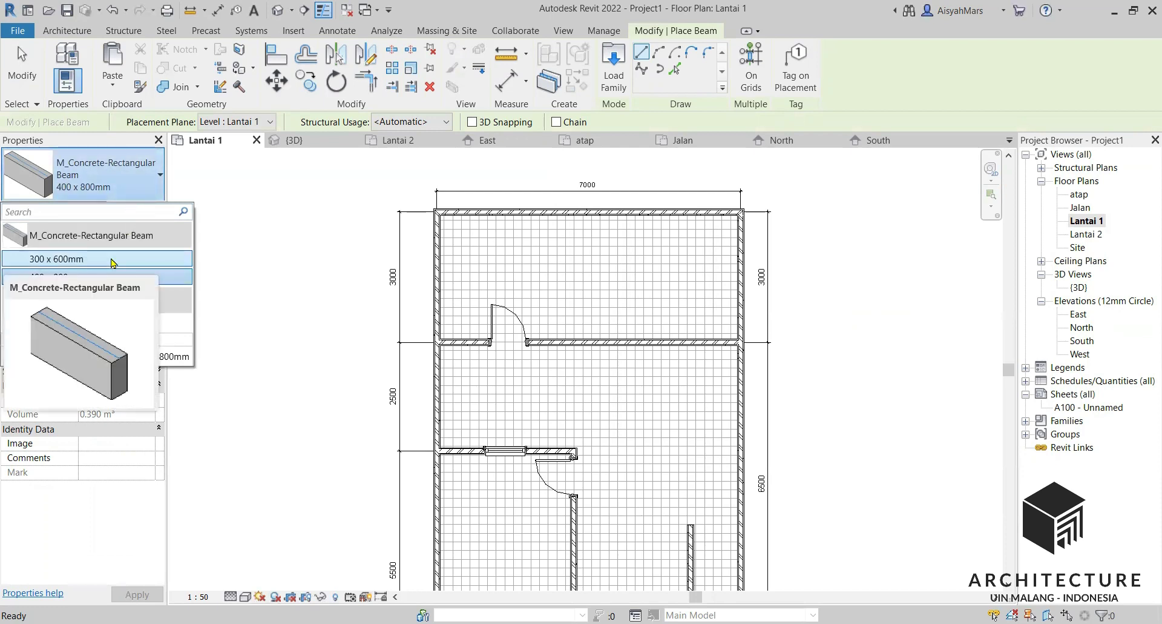
left_click(111, 259)
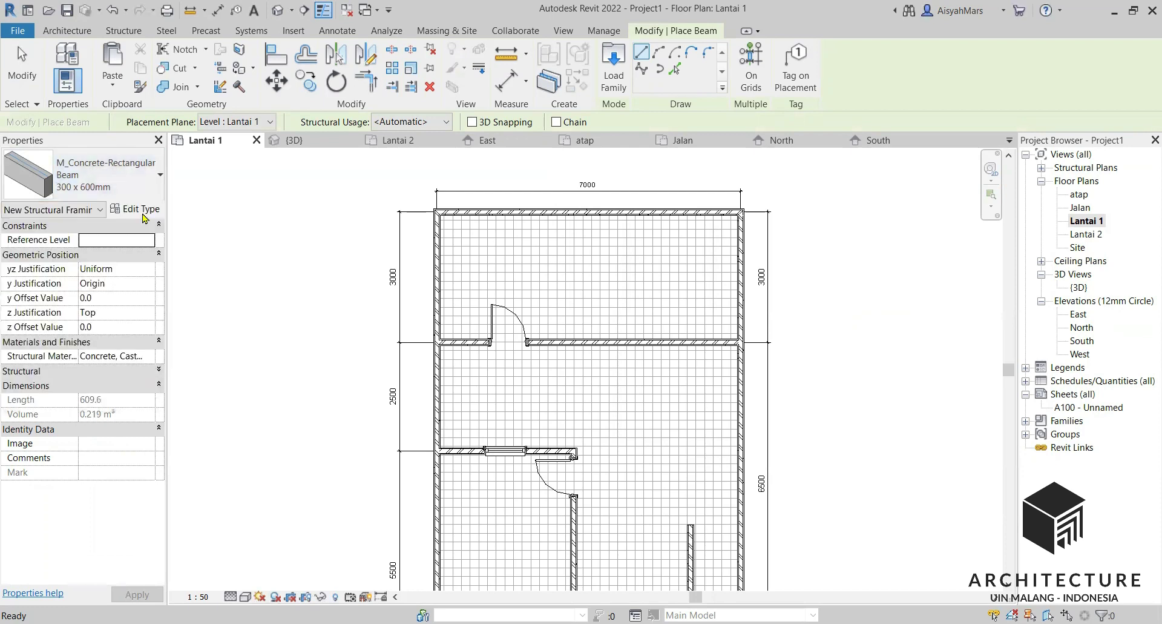
Step: Duplicate the 300 x 600mm concrete beam type under the name 150x300
left_click(136, 210)
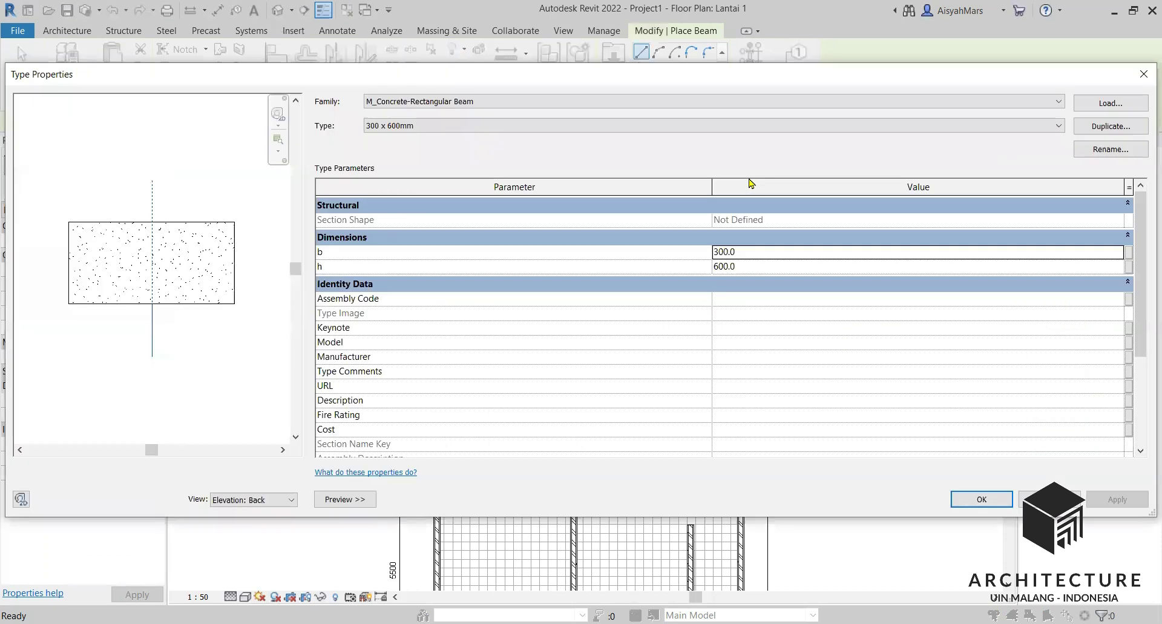
left_click(1111, 126)
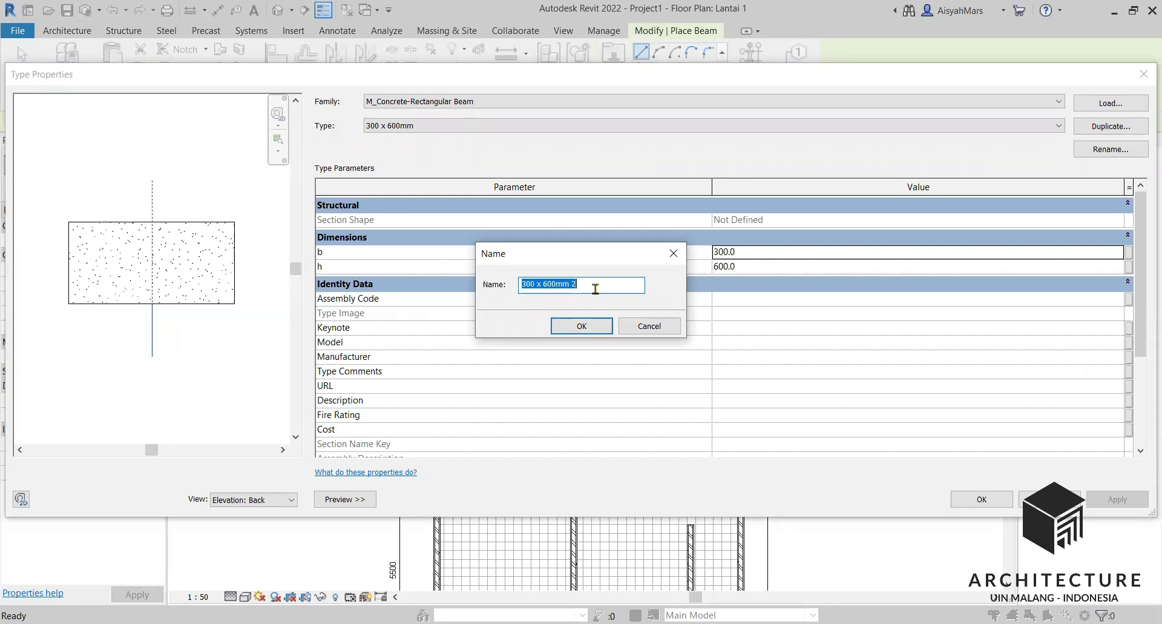
type("300x300")
left_click_drag(529, 284, 513, 289)
type("150x300")
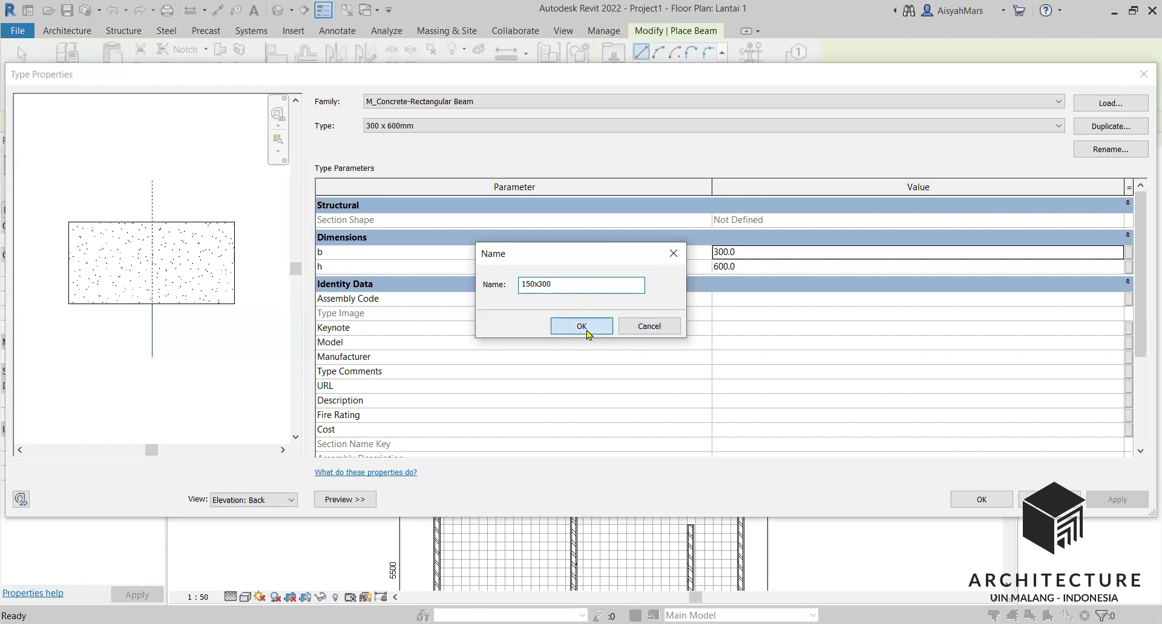
left_click(586, 331)
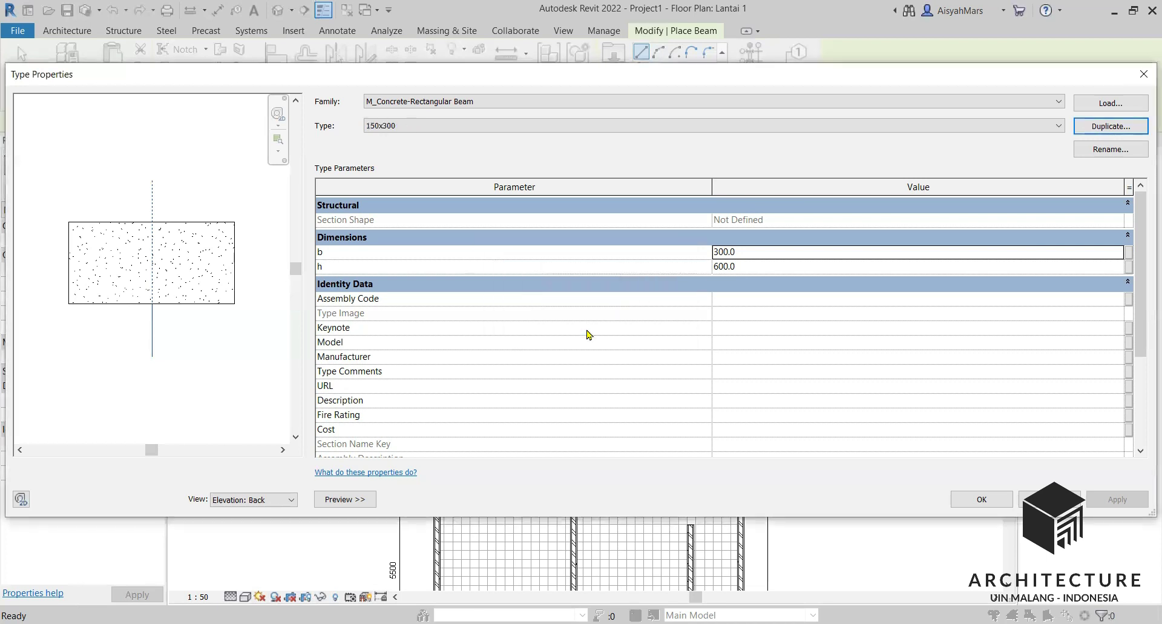
Step: Set the 150x300 beam type's dimensions to b = 150 and h = 300, and accept the type properties
left_click(723, 268)
type("30")
left_click(718, 251)
left_click_drag(722, 251, 707, 251)
type("15")
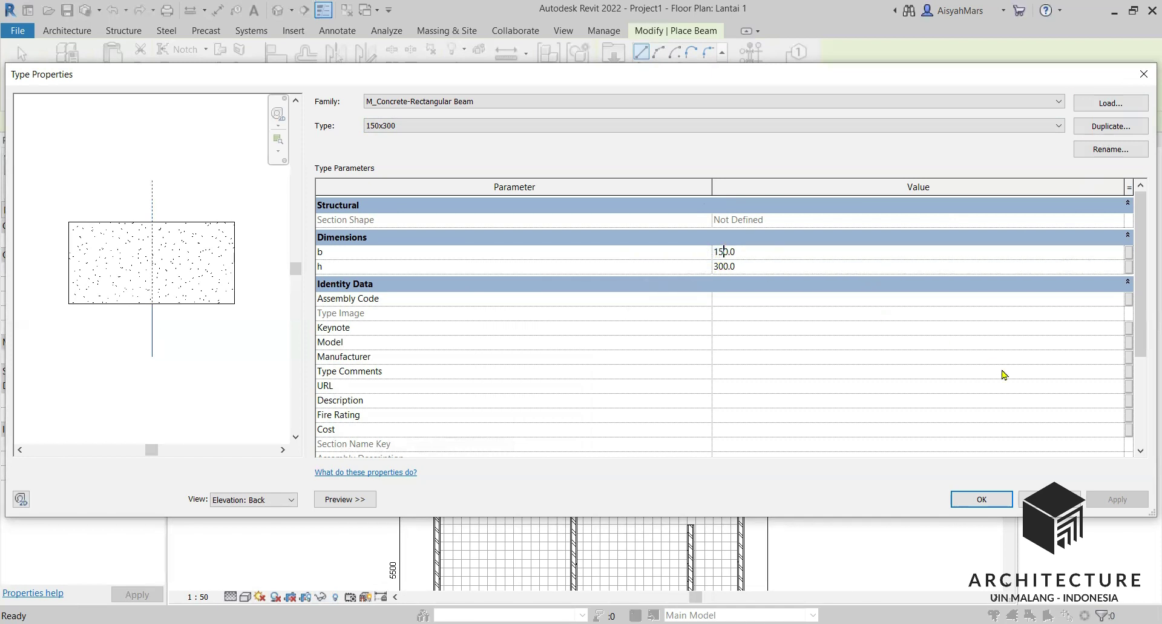
left_click(982, 499)
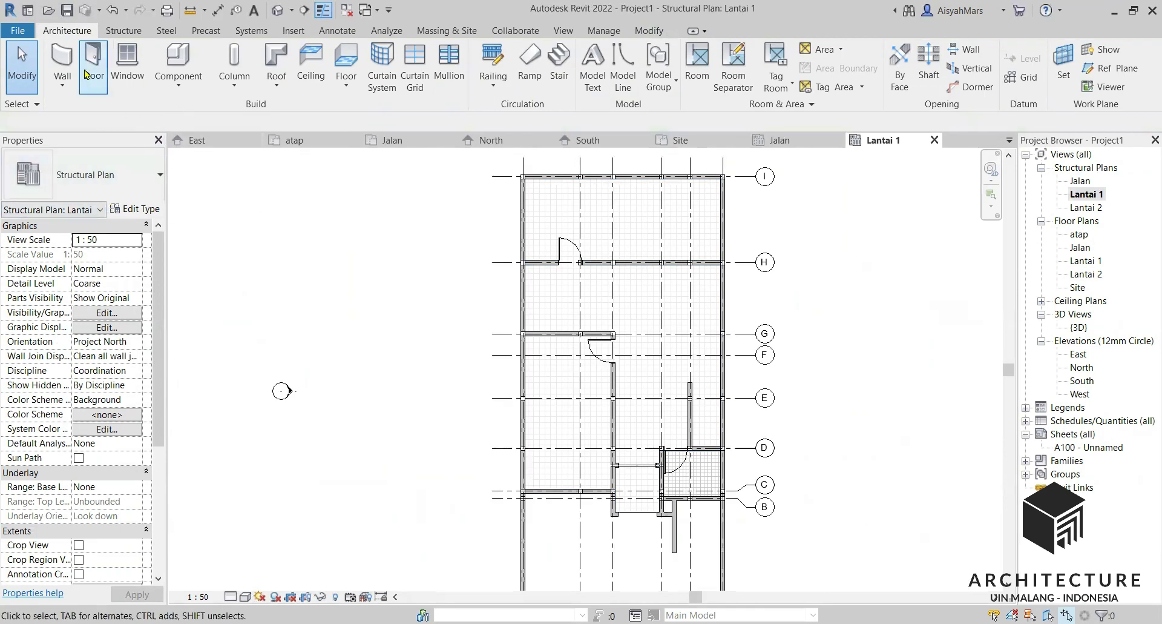
Step: Start a 150x300 concrete beam in the Lantai 1 structural plan and review its type dimensions
left_click(123, 31)
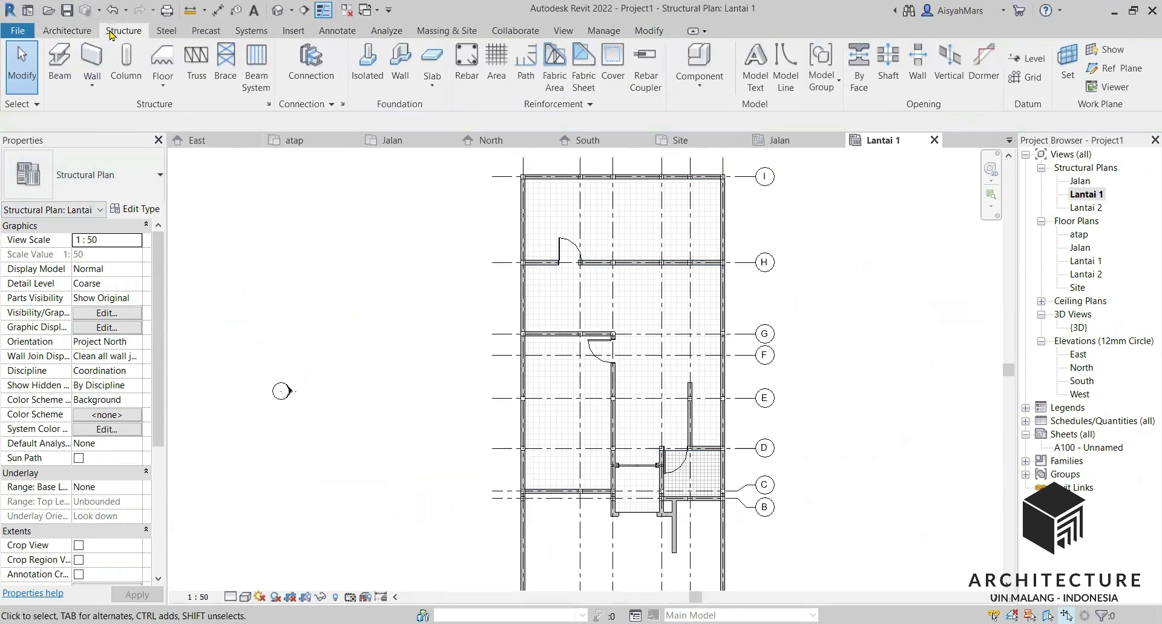
left_click(59, 67)
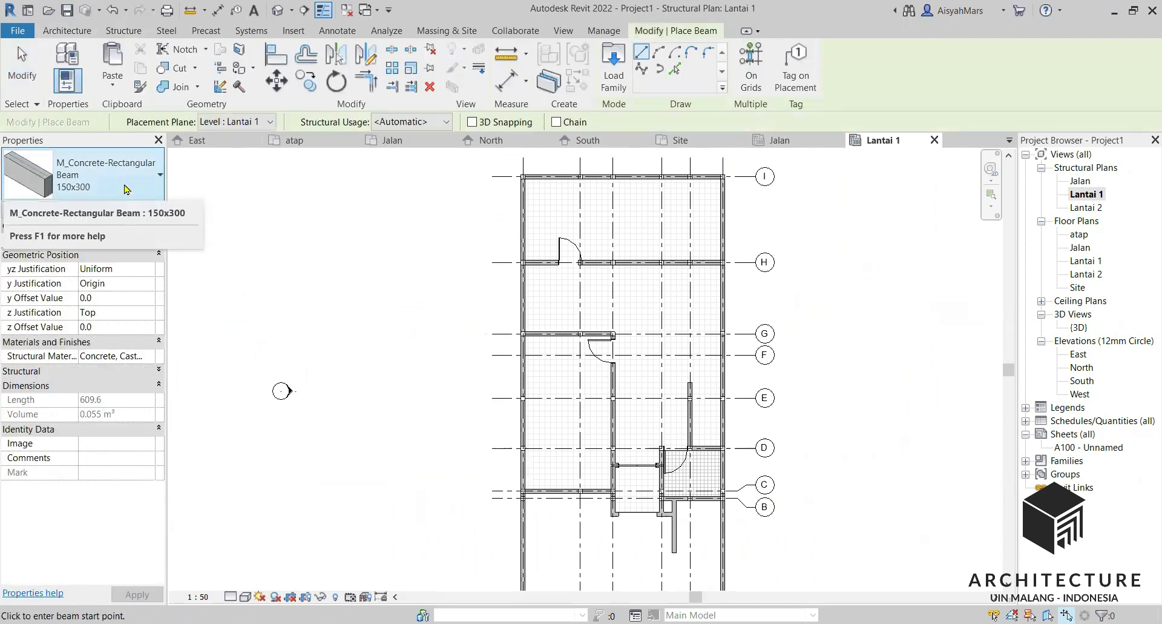
left_click(144, 209)
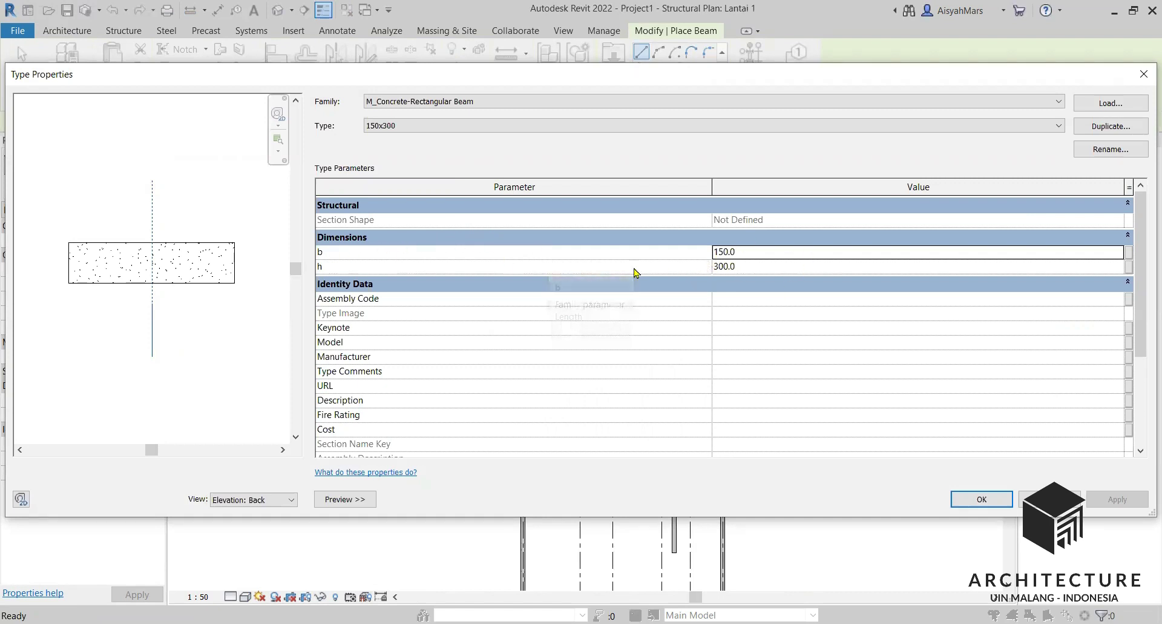
mouse_move(151, 449)
left_mouse_down()
mouse_move(171, 449)
mouse_move(129, 450)
left_mouse_up()
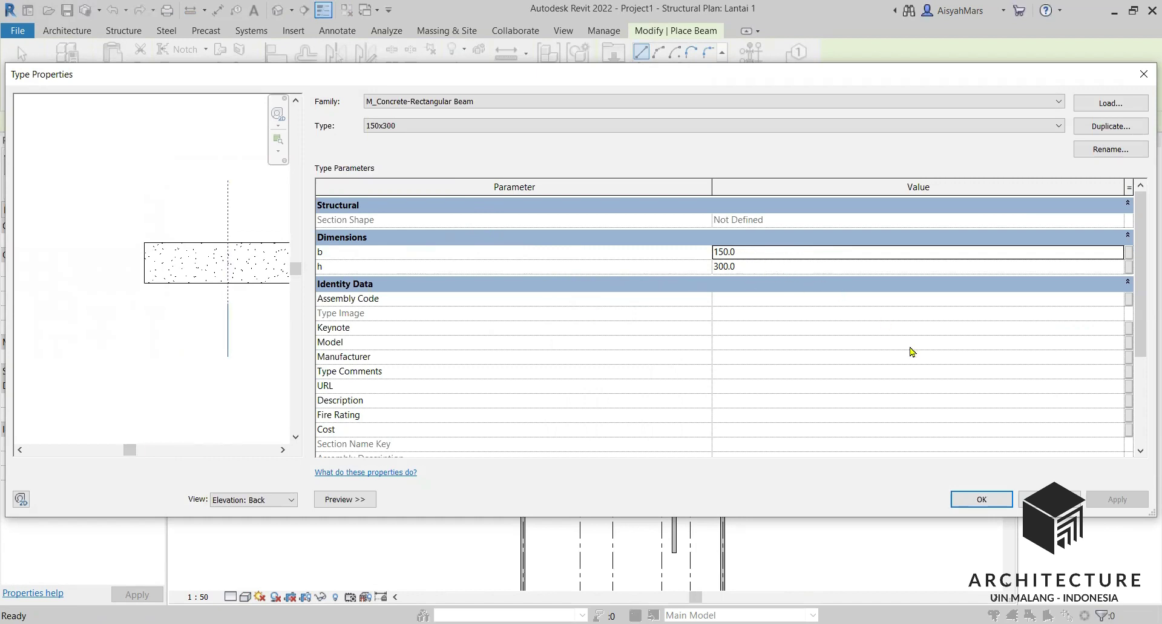
left_click(982, 499)
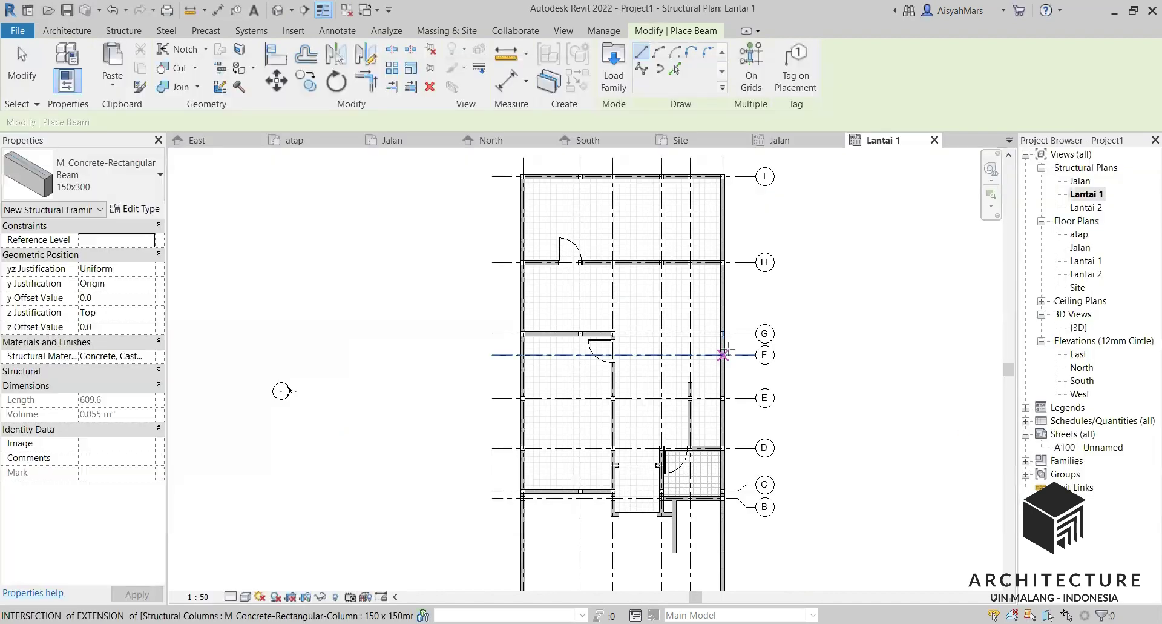
scroll(609, 159, "up", 4)
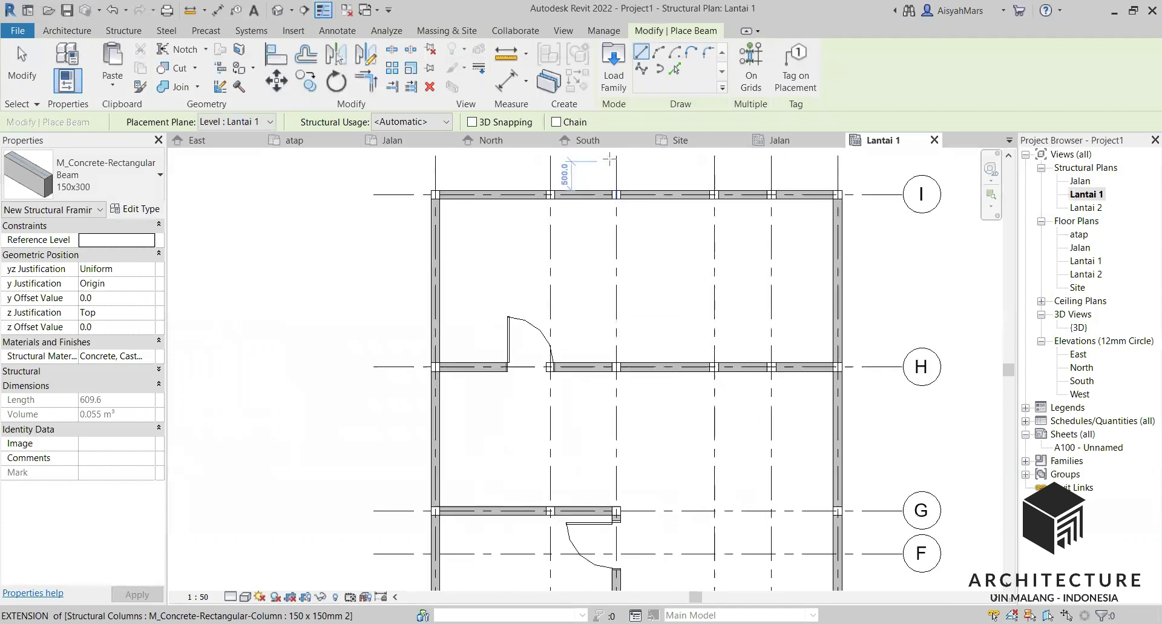
left_click(750, 59)
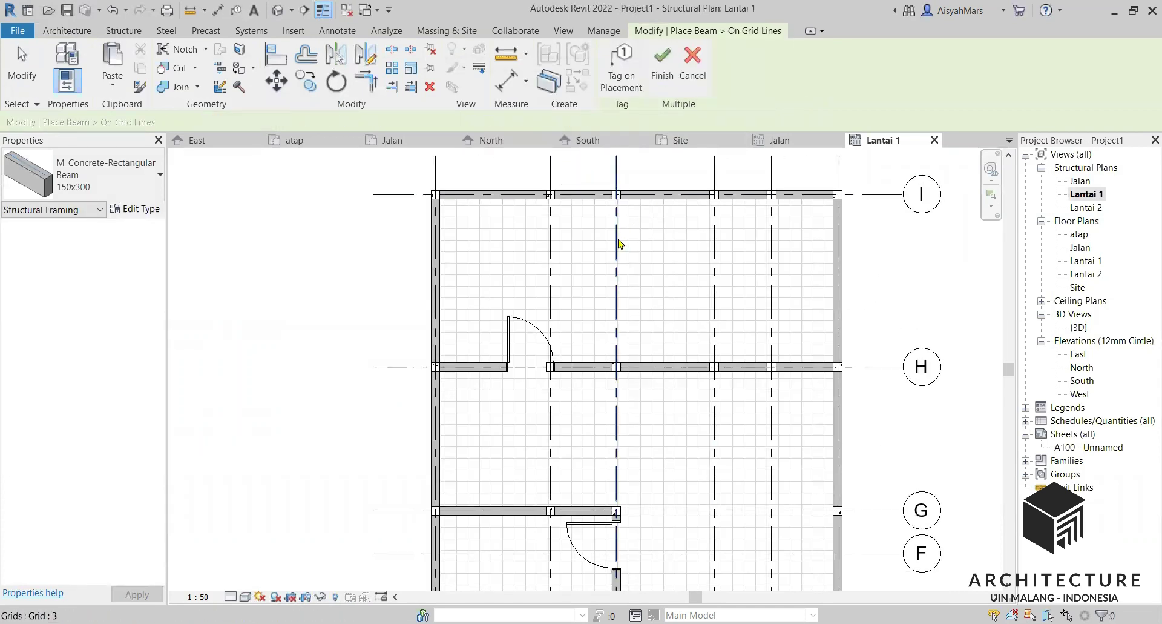
left_click(866, 195)
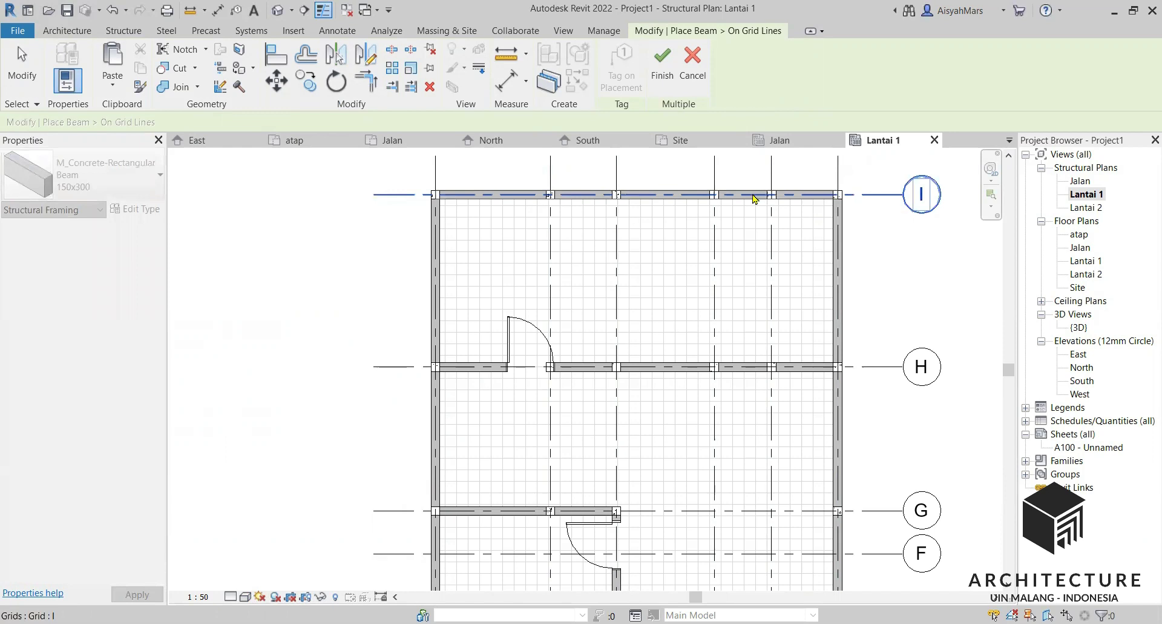
left_click(693, 67)
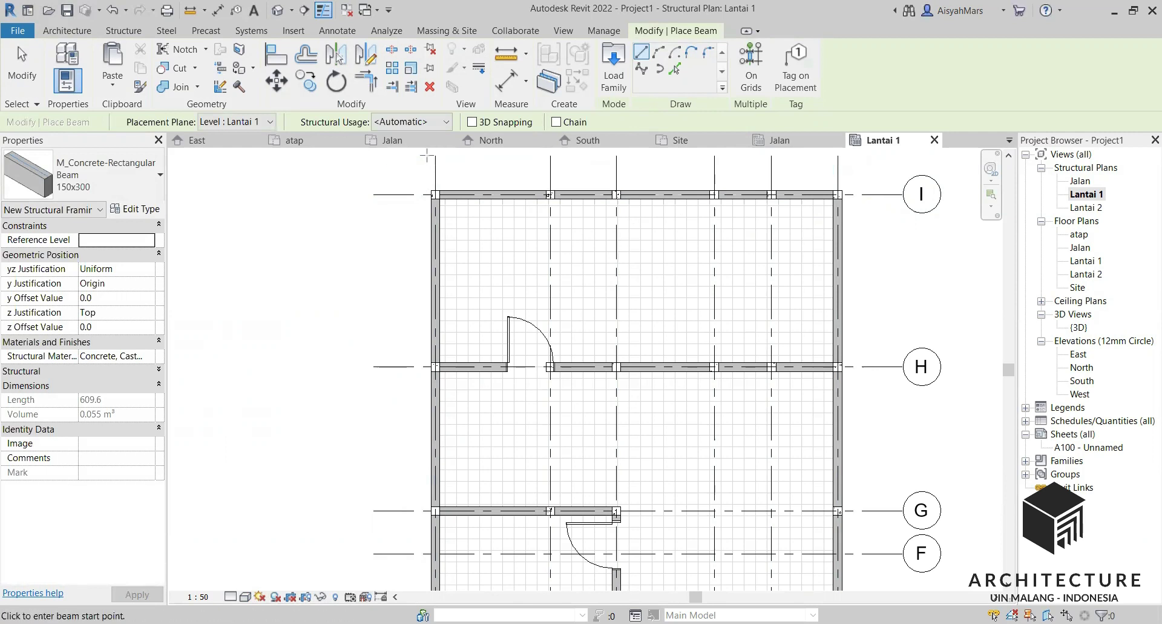
left_click(751, 66)
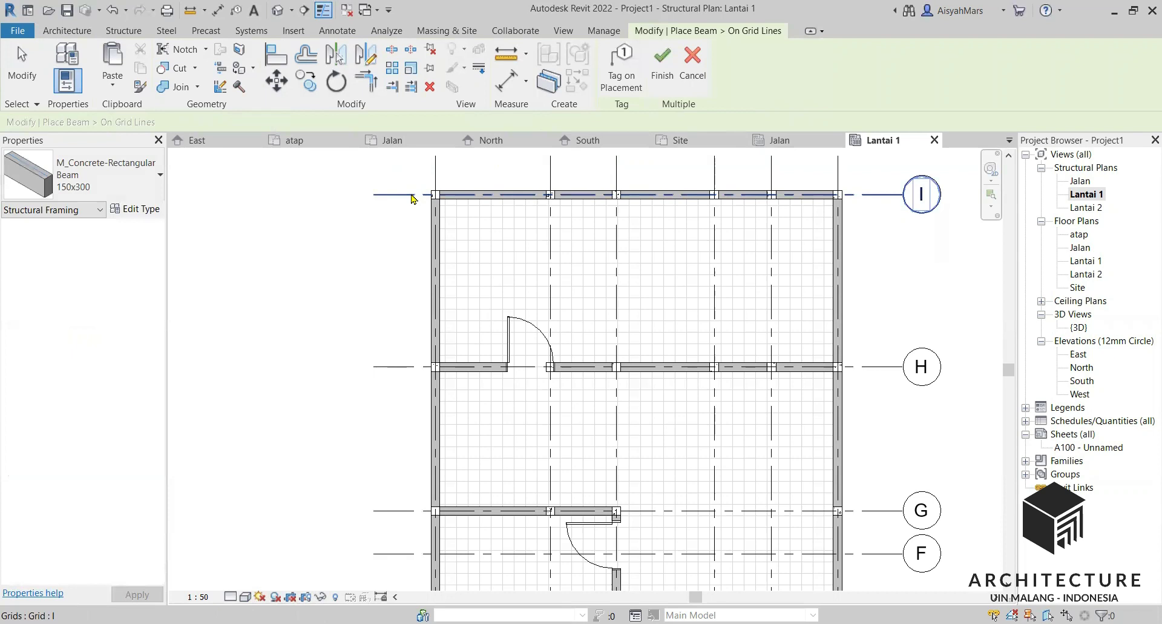
left_click(411, 196)
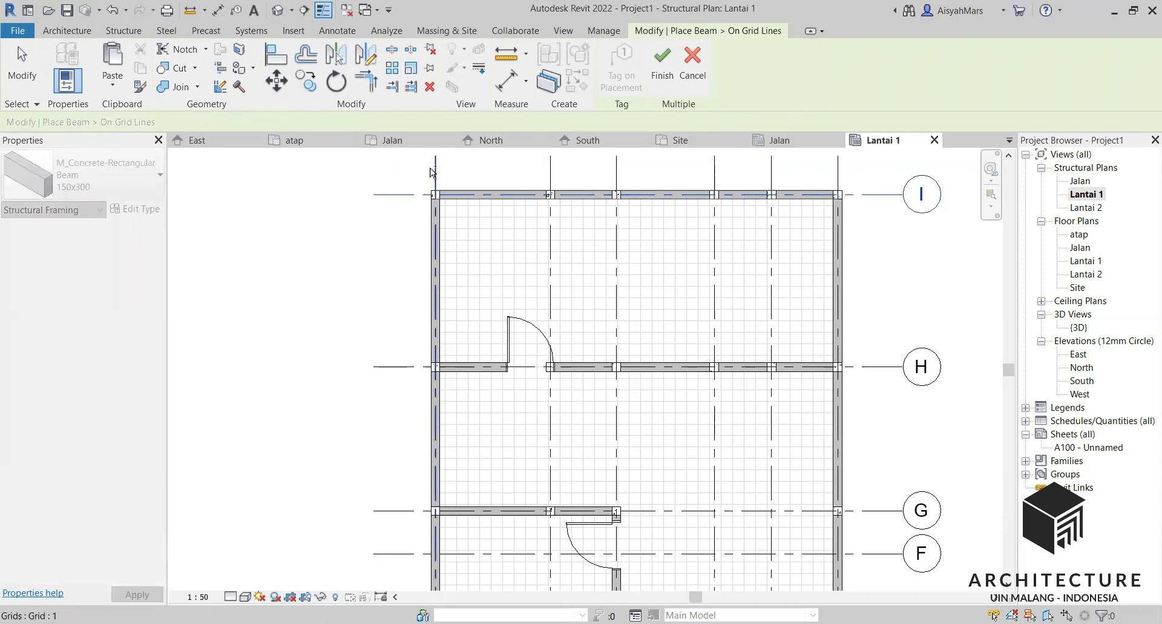
left_click(433, 173)
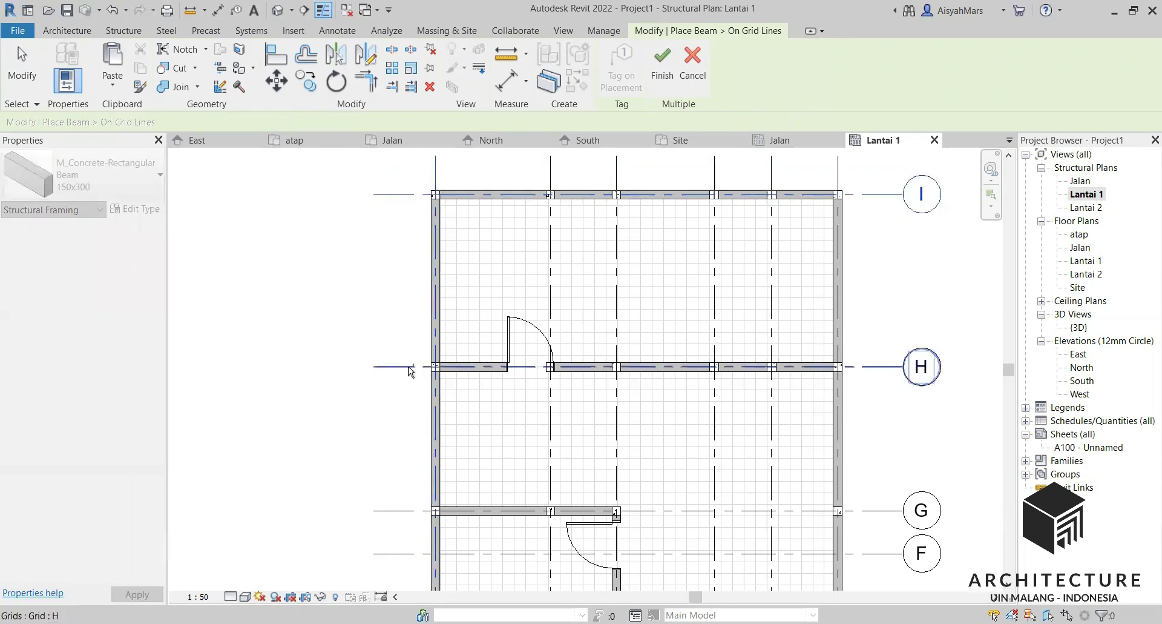
left_click(417, 340)
left_click(550, 327)
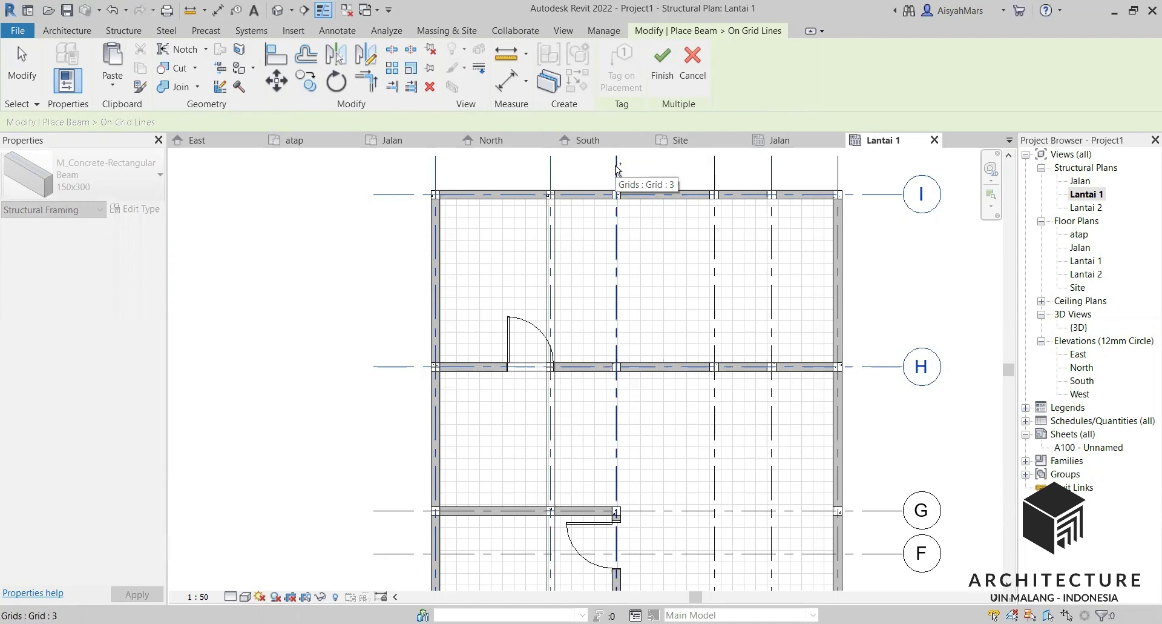
left_click(811, 511)
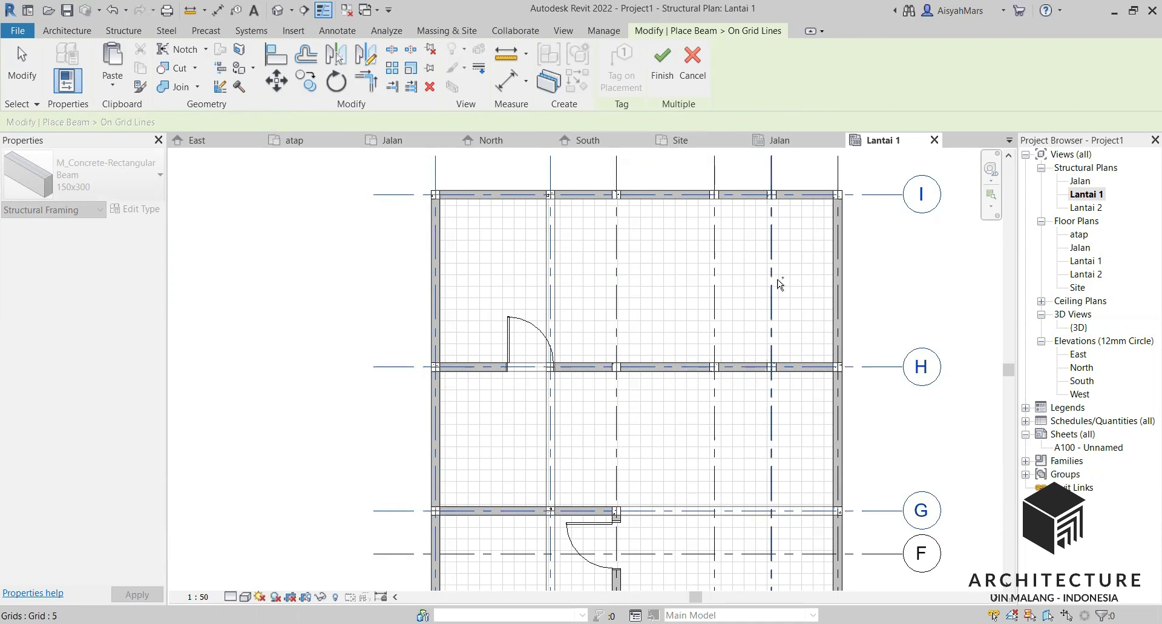
scroll(694, 227, "down", 2)
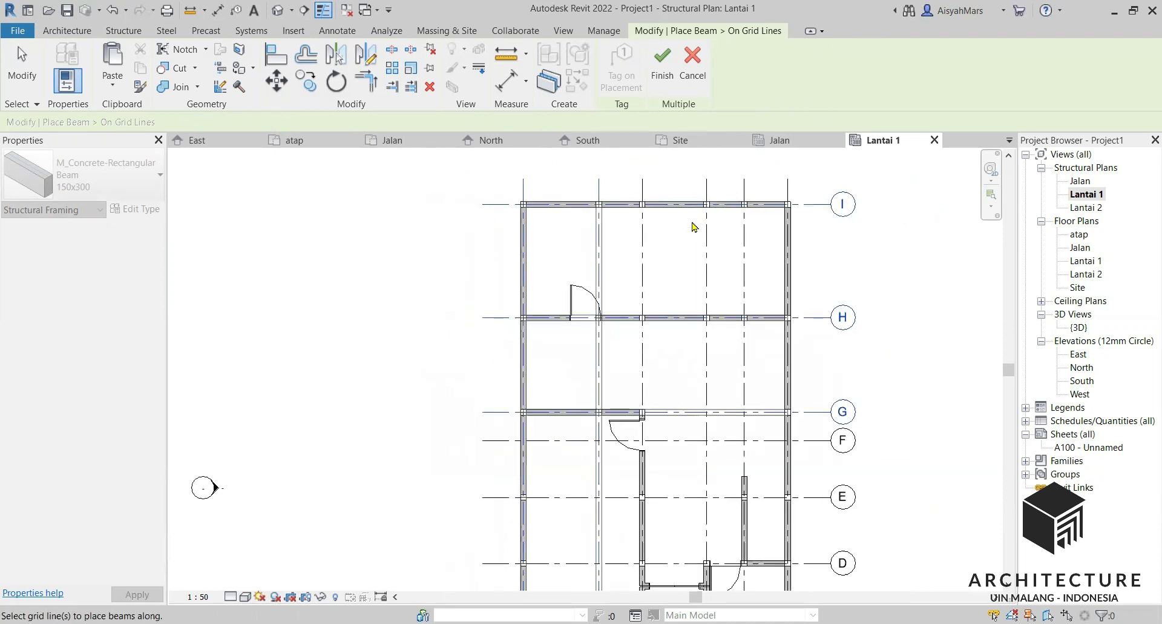
scroll(708, 532, "up", 1)
scroll(713, 329, "down", 2)
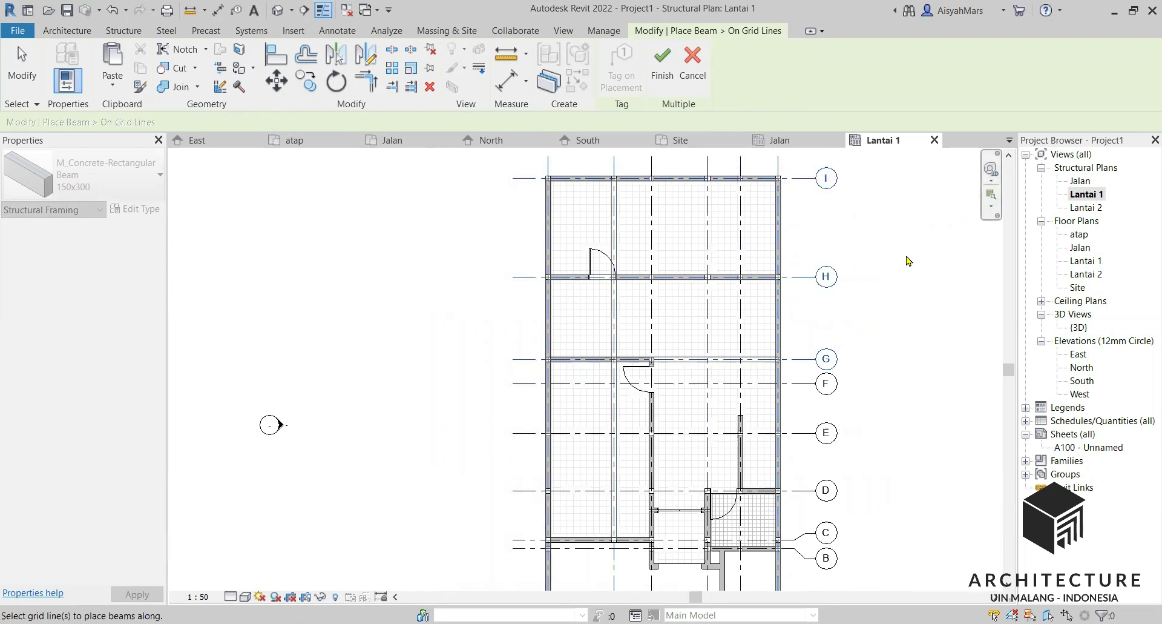
scroll(656, 206, "down", 1)
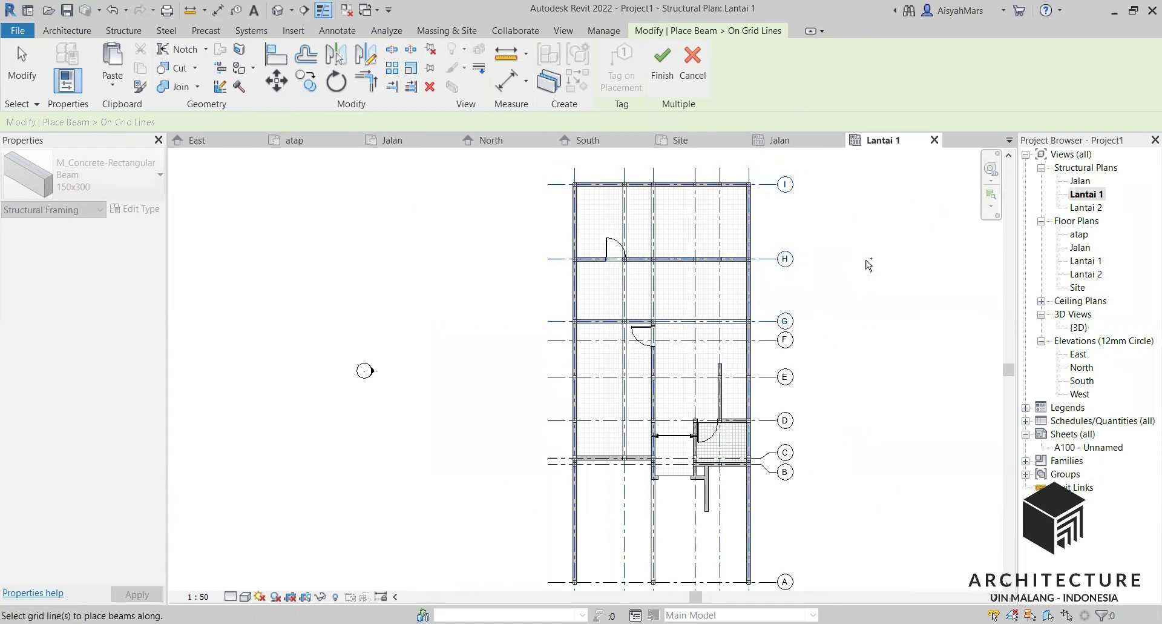
left_click(721, 535)
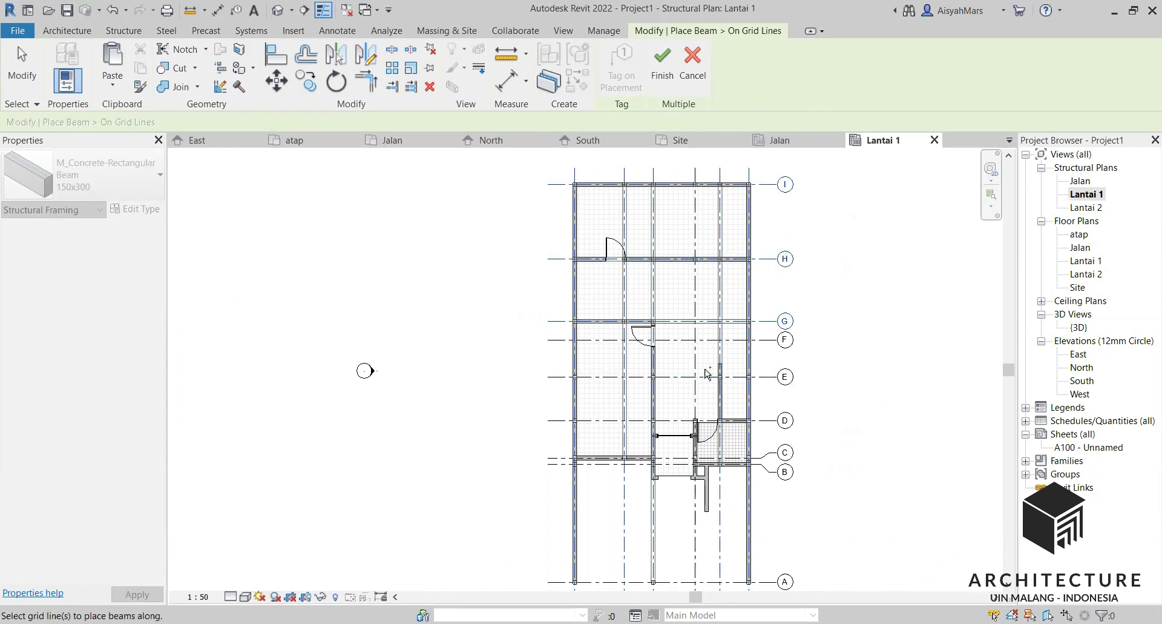
scroll(688, 300, "up", 4)
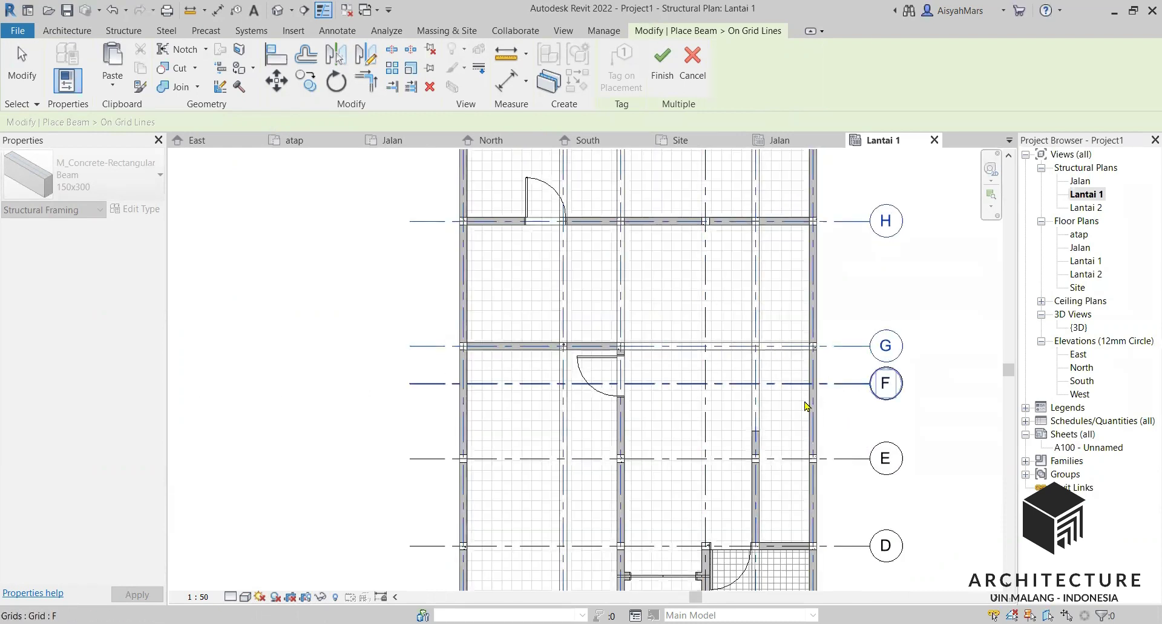
scroll(766, 489, "down", 2)
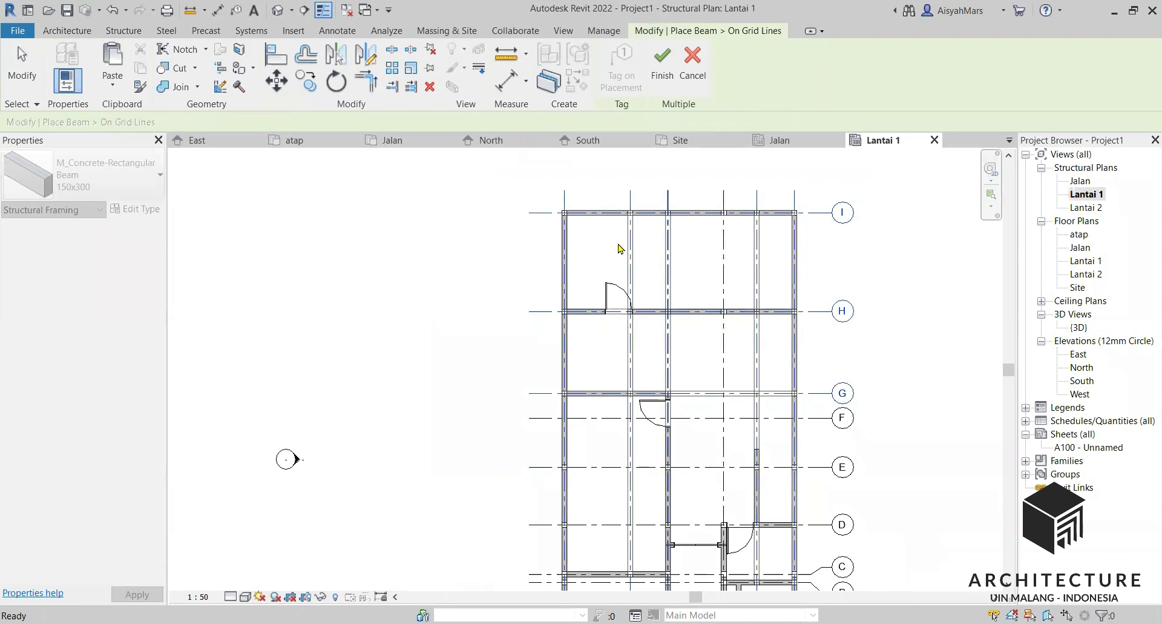
left_click(657, 250)
left_click(662, 73)
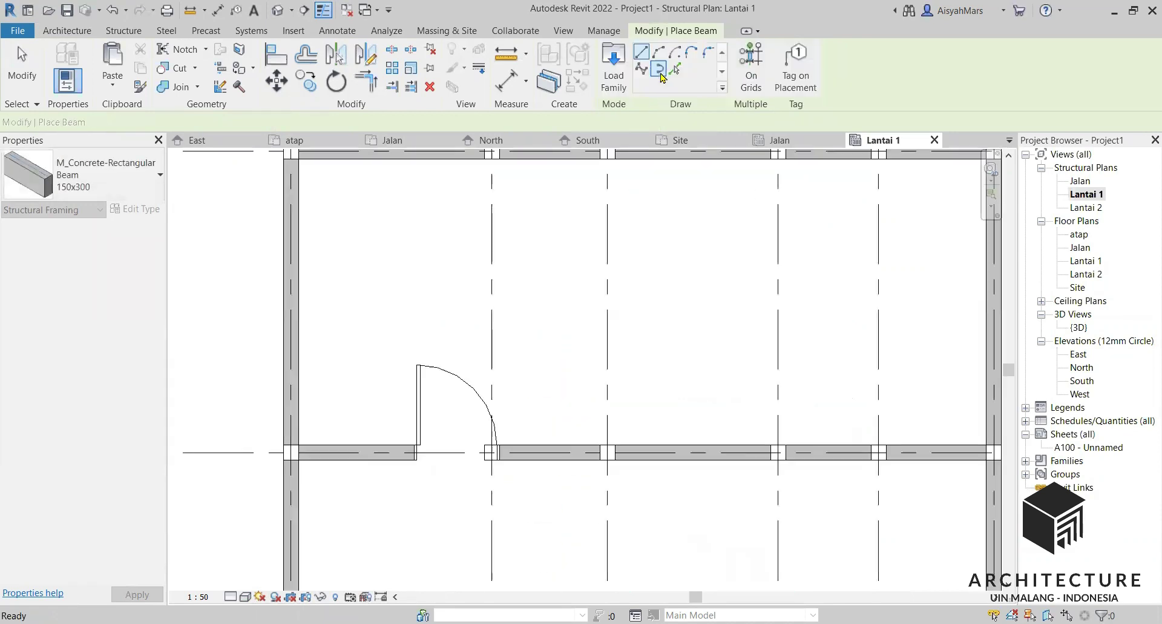
Step: Start placing 150x300 beams on grids and select grids I, 6, 1 and H
left_click(750, 57)
scroll(700, 245, "up", 2)
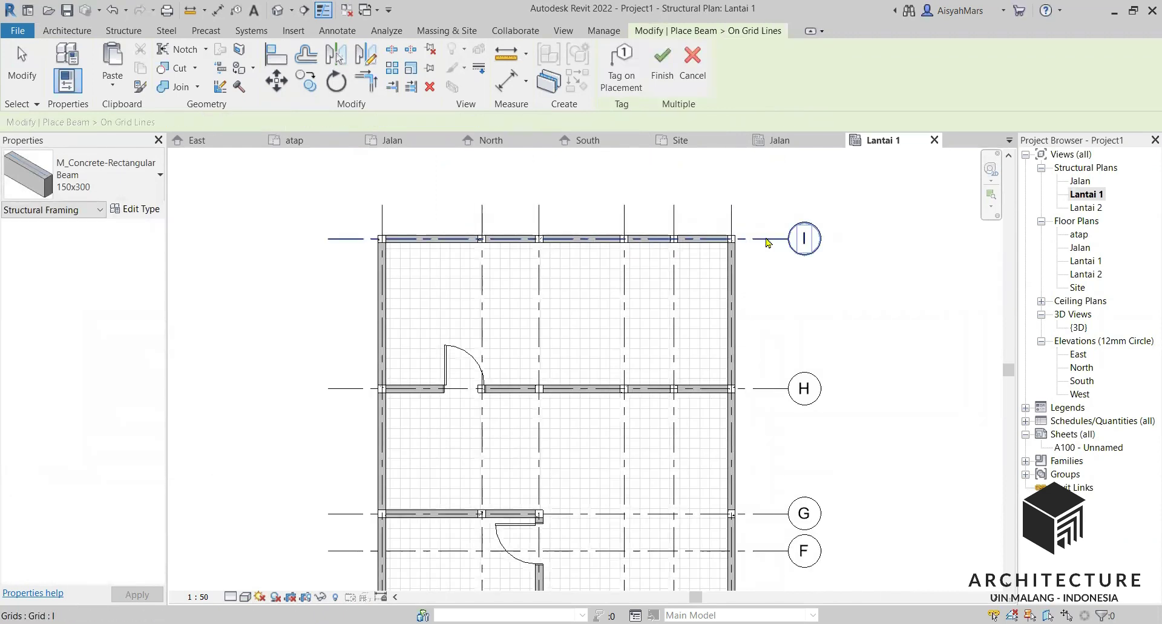
left_click(767, 242)
left_click(734, 213)
left_click(392, 221)
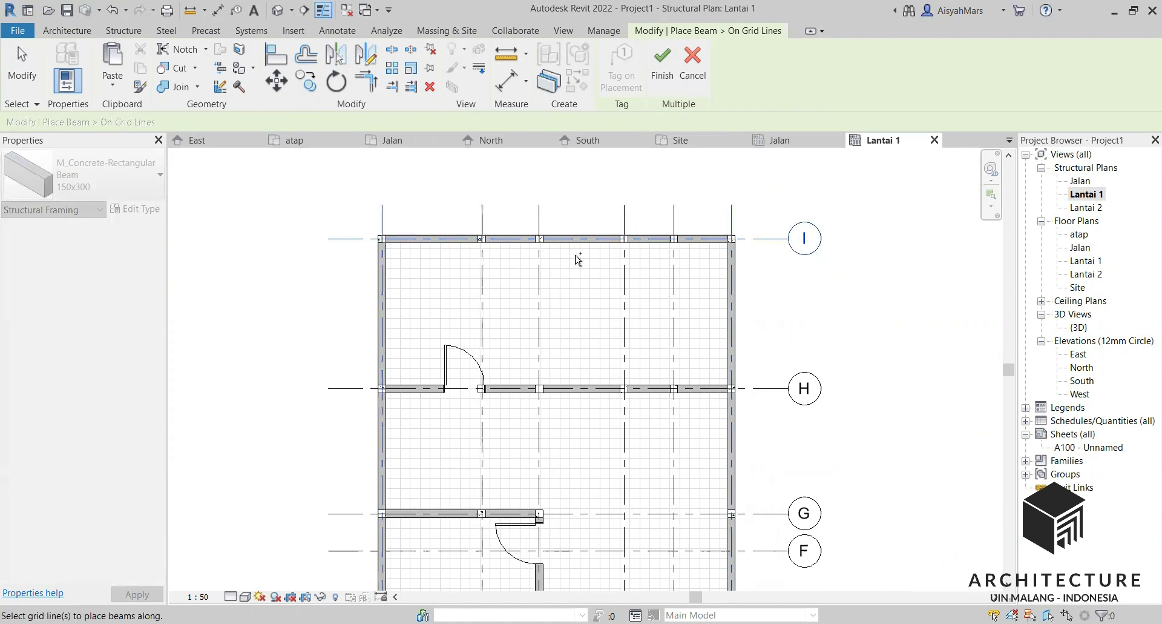
left_click(786, 390)
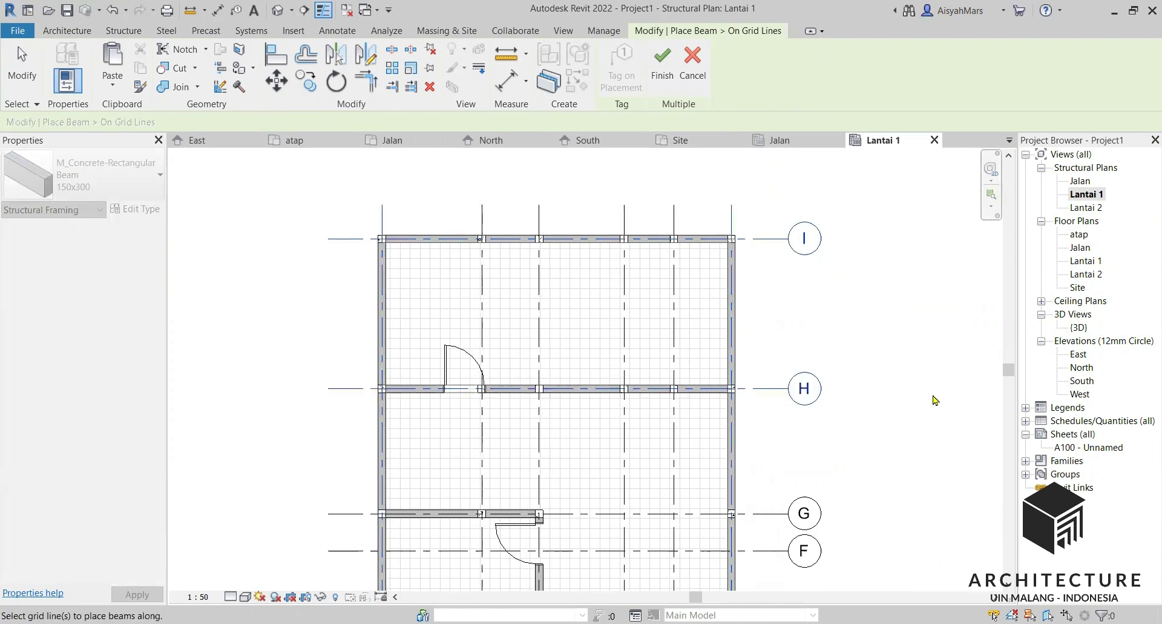
Step: Add grids G, 3 and 4 to the set of grids that receive 150x300 beams
scroll(763, 327, "down", 3)
scroll(769, 364, "up", 4)
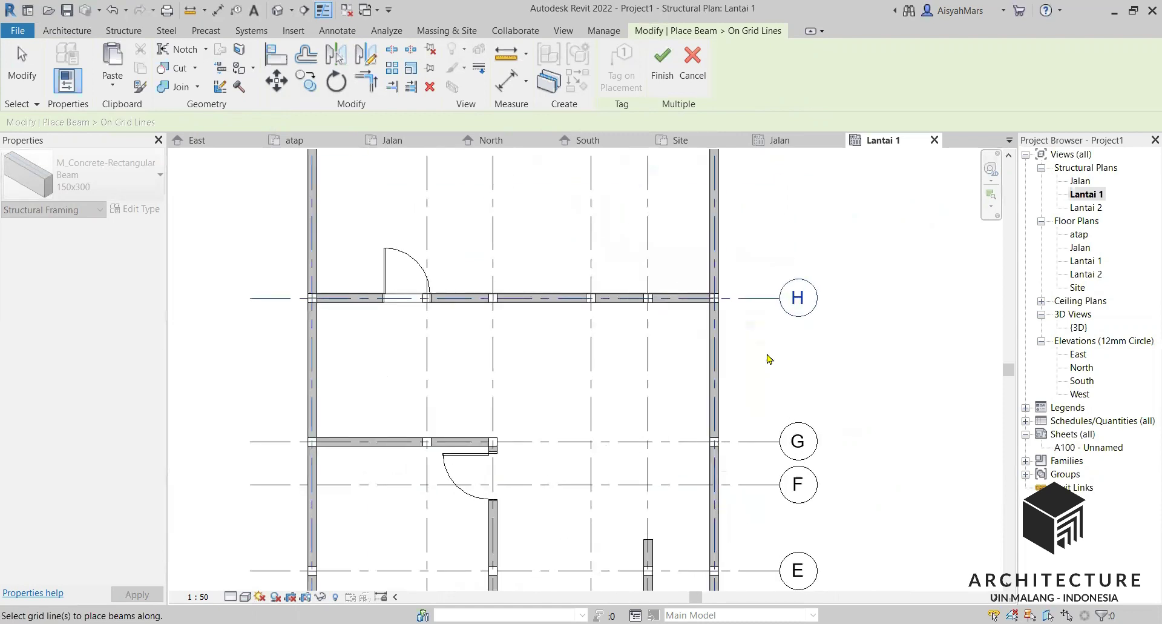
scroll(764, 303, "down", 2)
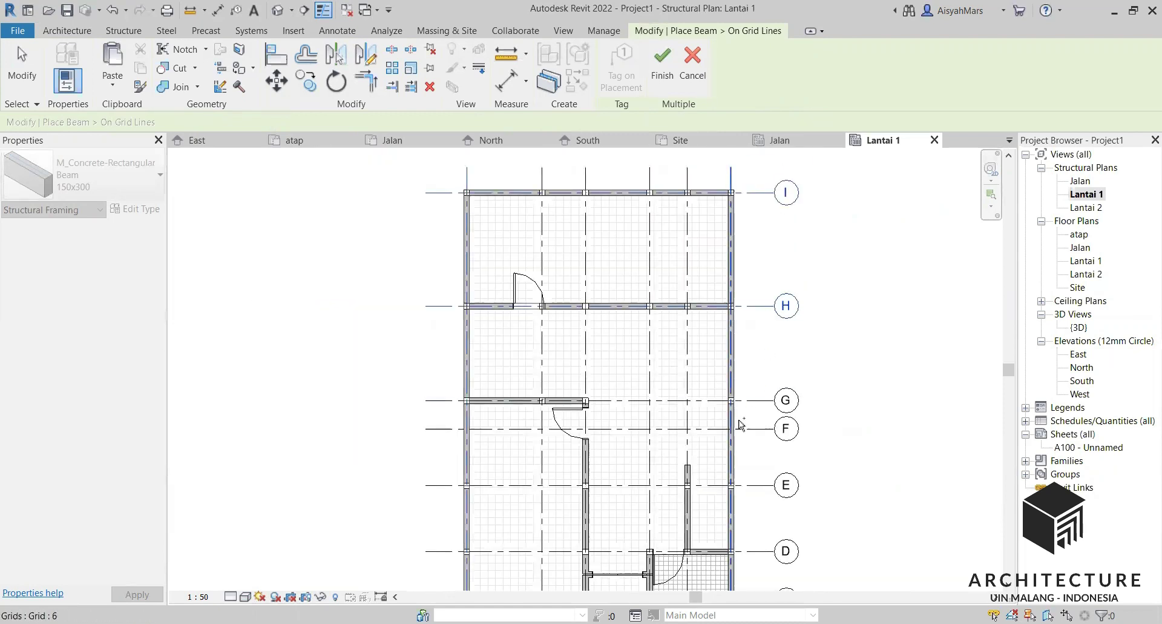
left_click(751, 402)
scroll(666, 288, "down", 2)
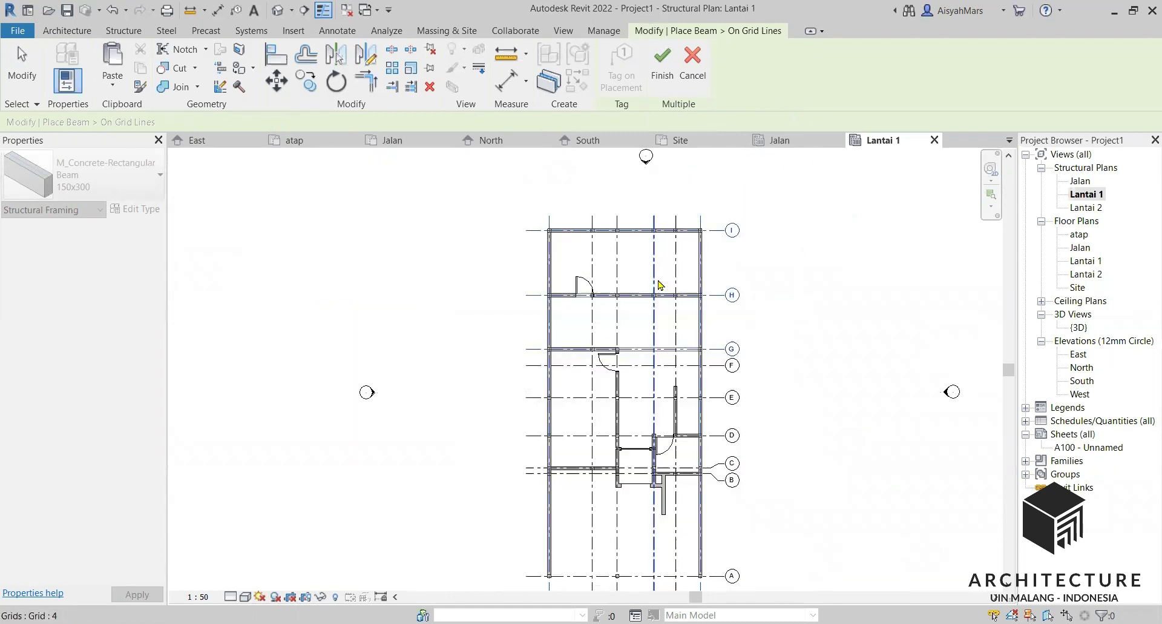
scroll(641, 484, "up", 1)
left_click(619, 519)
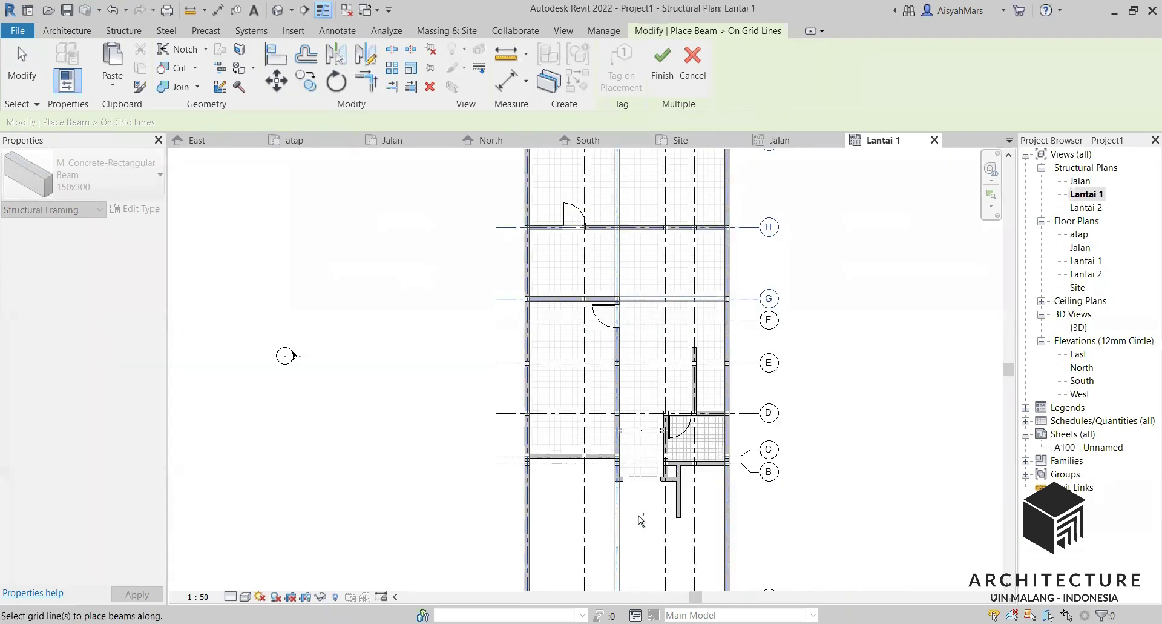
left_click(665, 531)
Step: Add grid C to the selection and finish placing the 150x300 beams along the selected grids
scroll(624, 339, "down", 2)
scroll(676, 410, "up", 1)
scroll(676, 410, "up", 2)
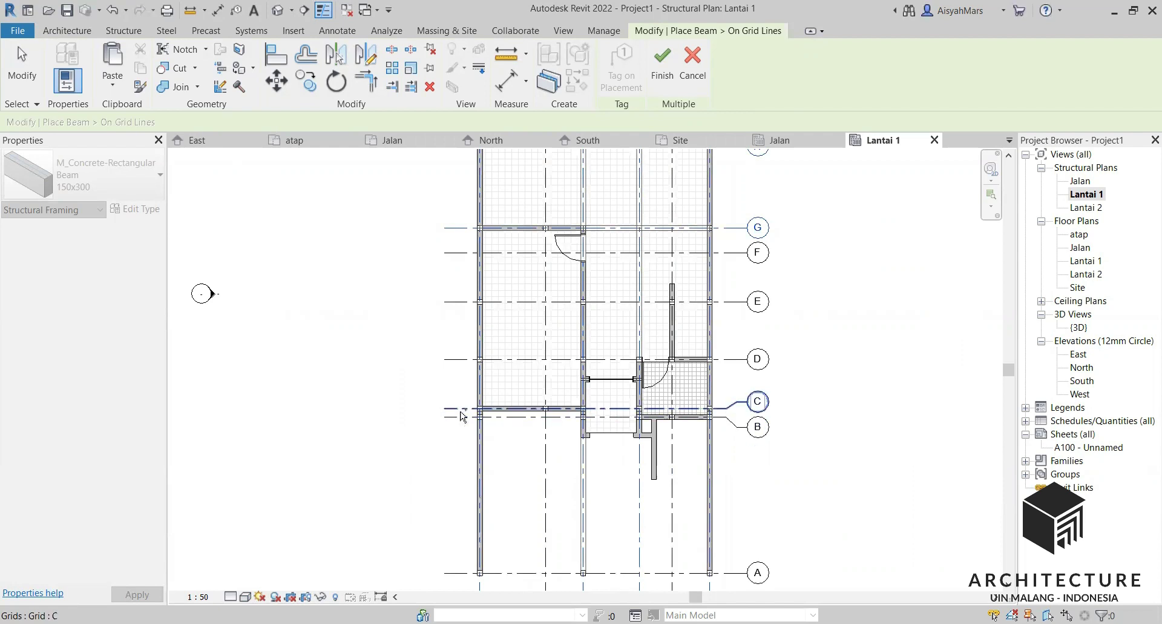
left_click(461, 414)
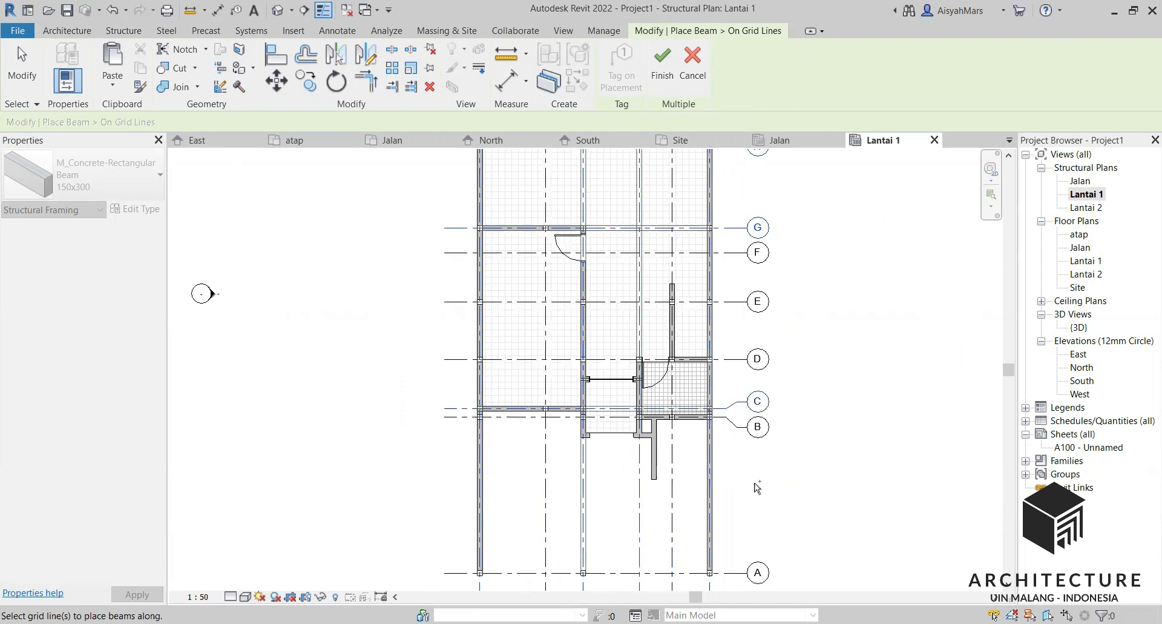
scroll(648, 485, "down", 3)
scroll(635, 309, "up", 6)
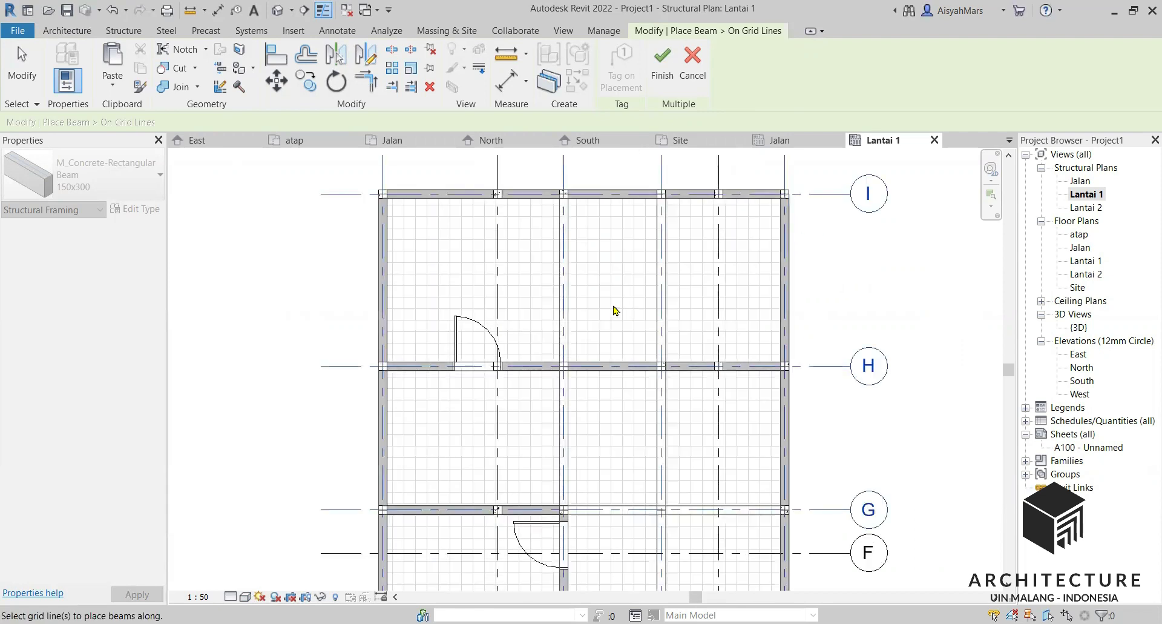
left_click(666, 68)
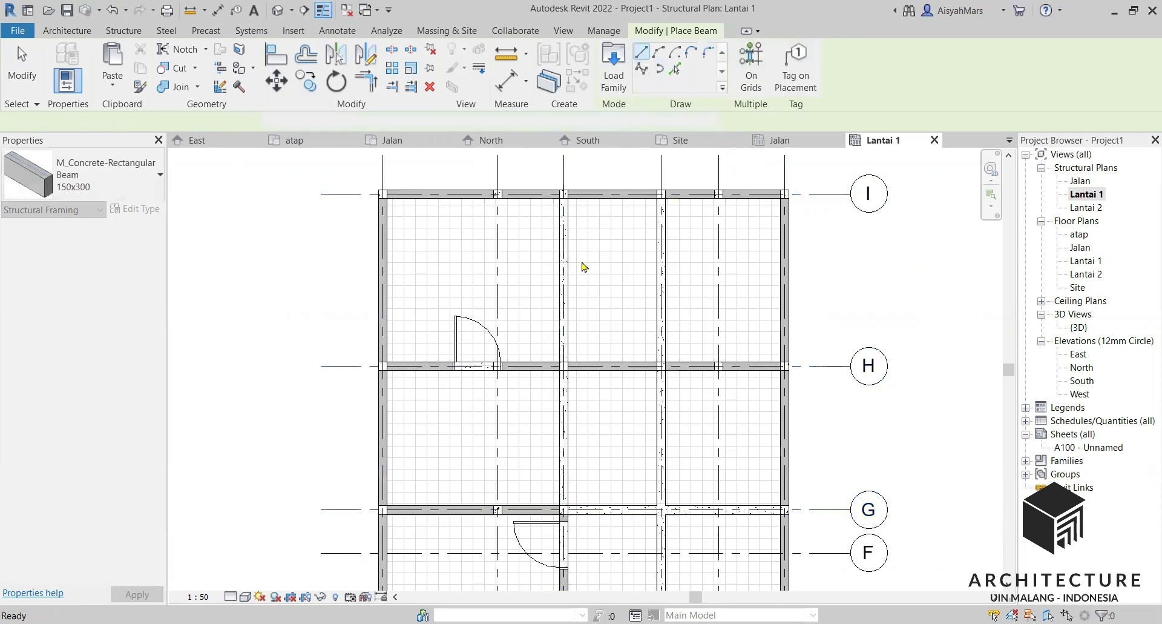
Step: Leave beam placement and delete the beams on grids 3 and 4 between grids I and H
scroll(558, 244, "up", 2)
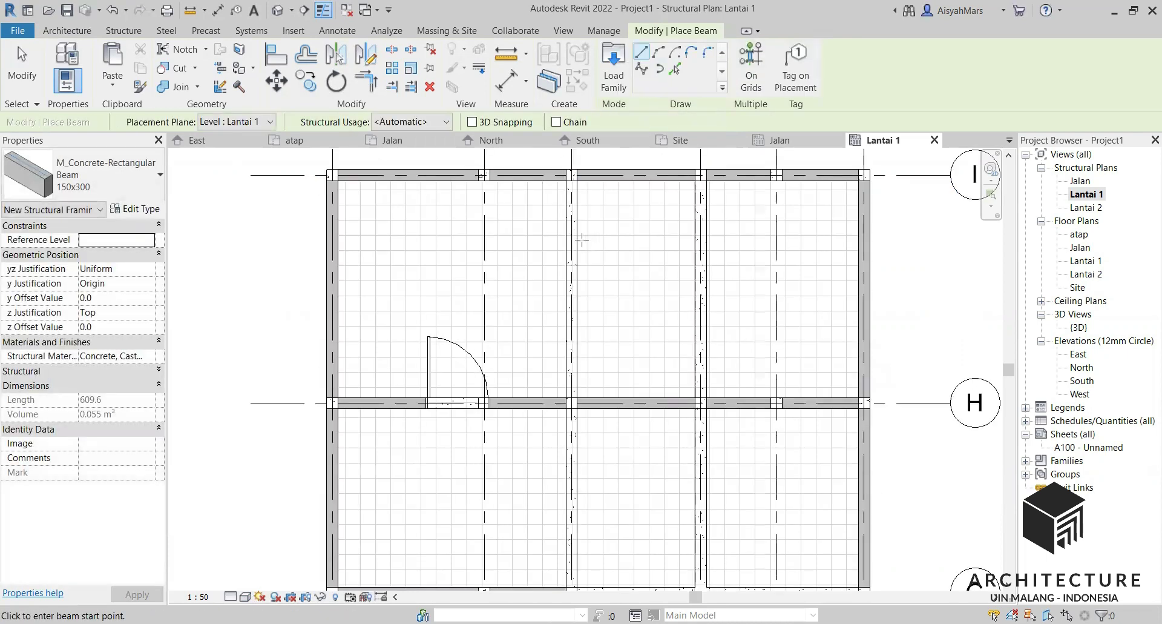
key("Escape")
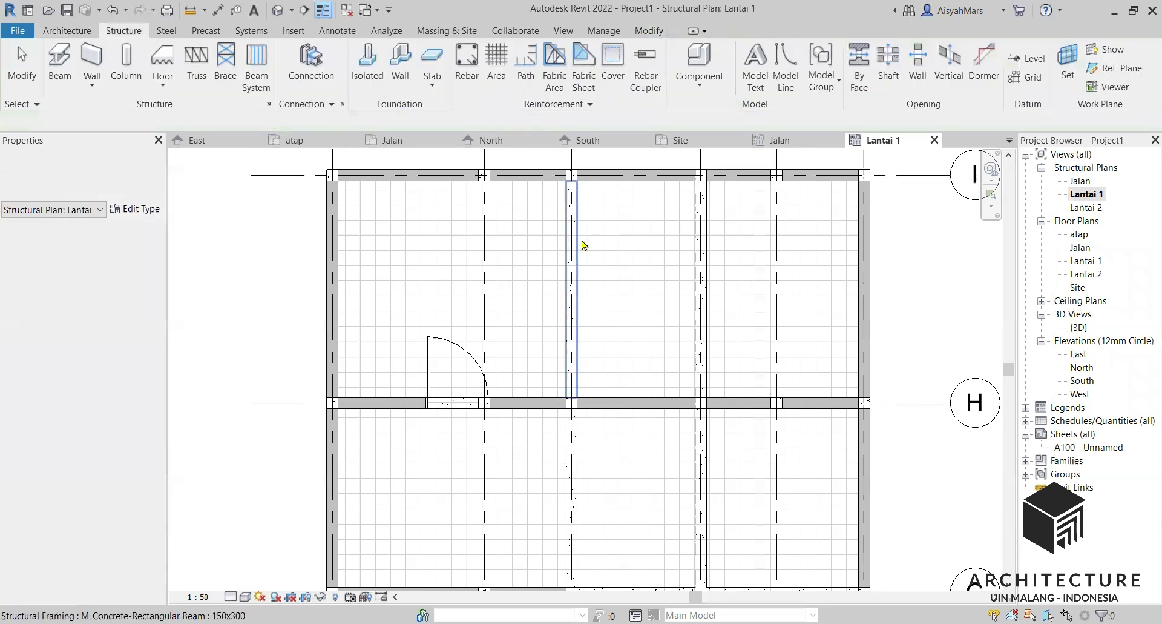
left_click(579, 244)
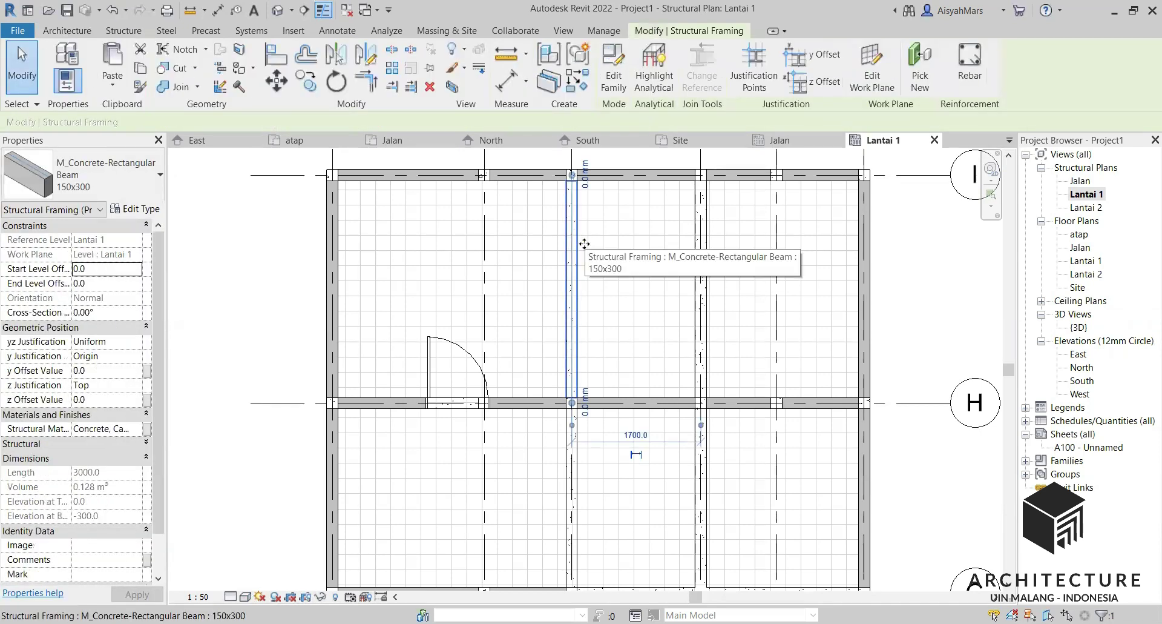
key("Escape")
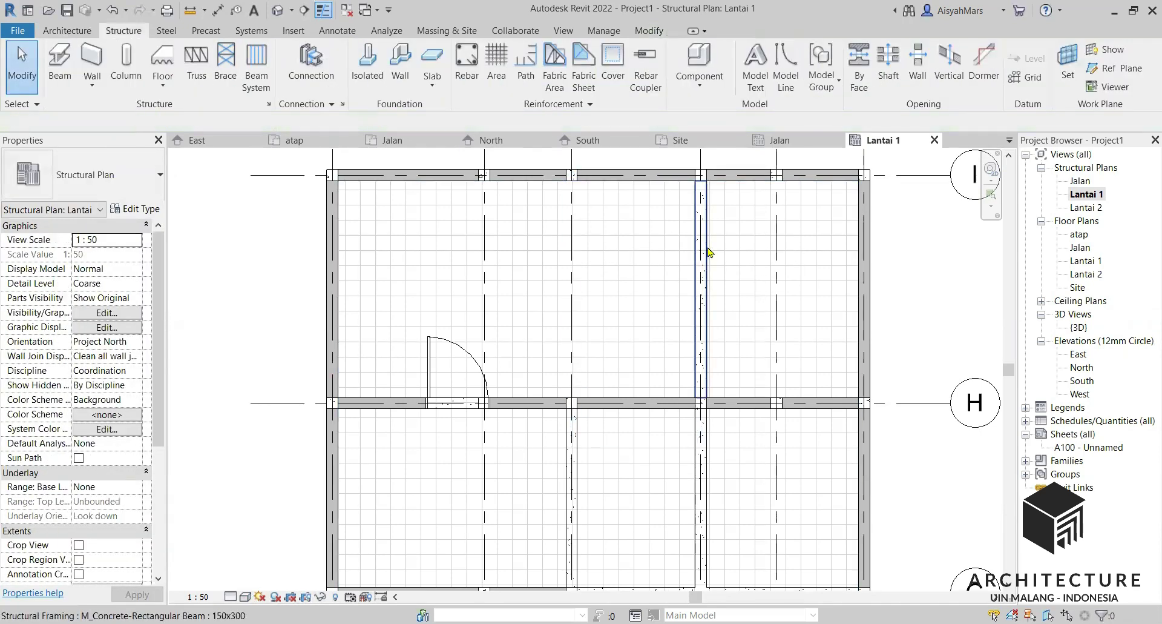
left_click(709, 253)
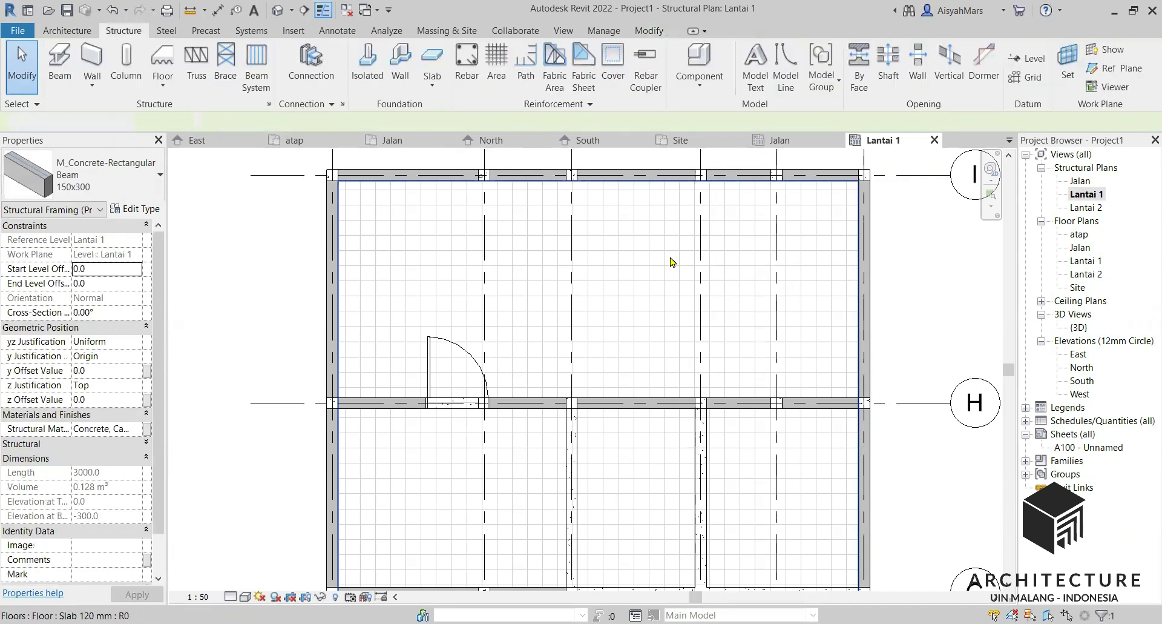
Step: Delete the grid 4 beams between grids H and G and between grids G and D
scroll(672, 262, "down", 3)
scroll(636, 267, "up", 1)
scroll(628, 280, "down", 1)
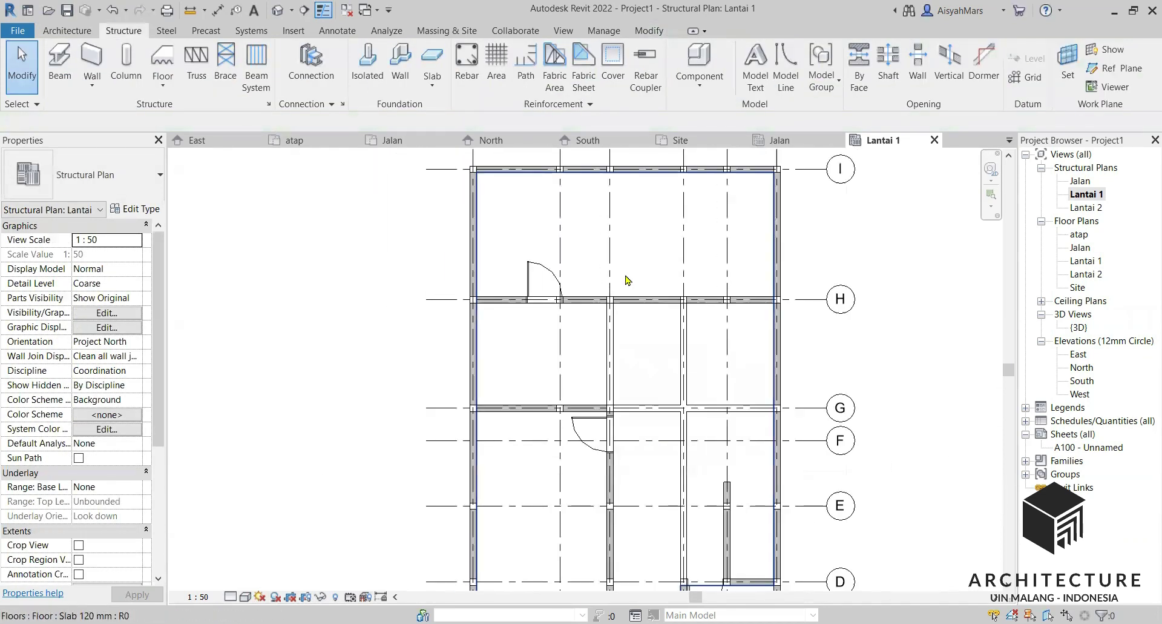
scroll(664, 337, "down", 2)
scroll(678, 442, "up", 2)
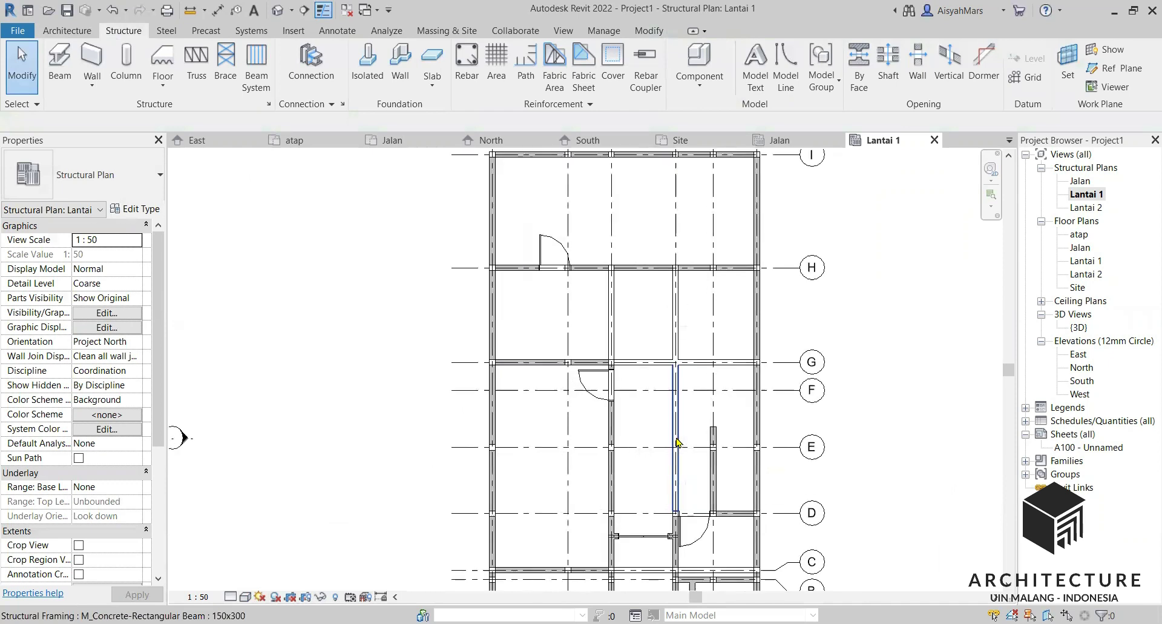
left_click(678, 331)
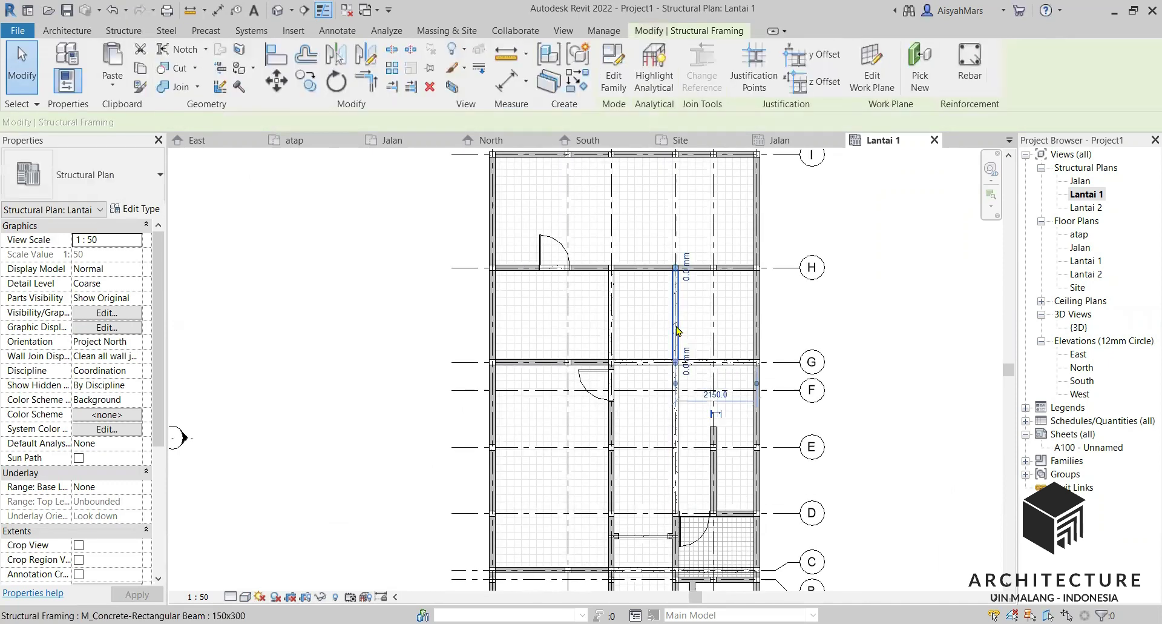
key("Escape")
scroll(681, 513, "up", 4)
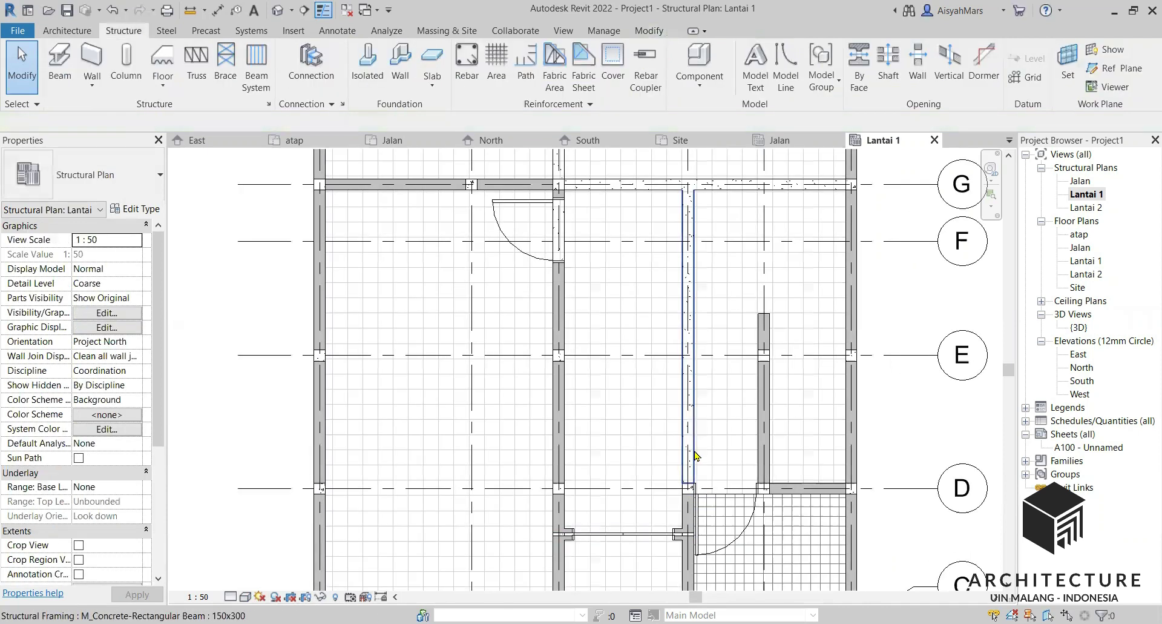
scroll(672, 312, "down", 2)
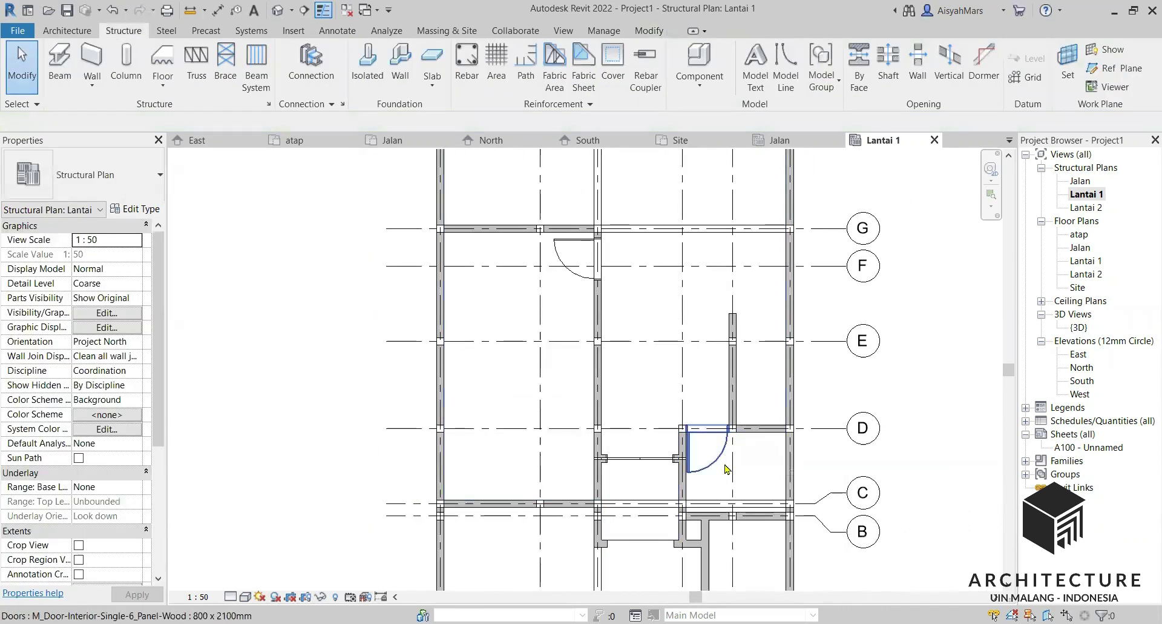
Step: Place a 150x300 concrete beam along grid D from the column beside the bathroom door to the outer column, and leave beam placement
scroll(729, 437, "up", 2)
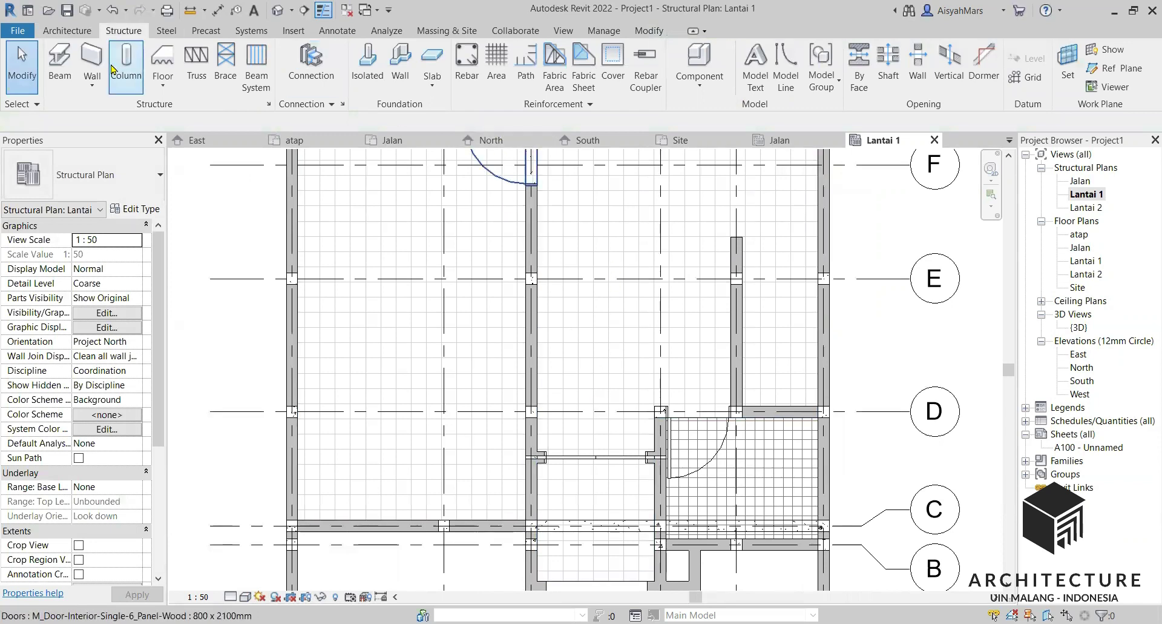
left_click(59, 64)
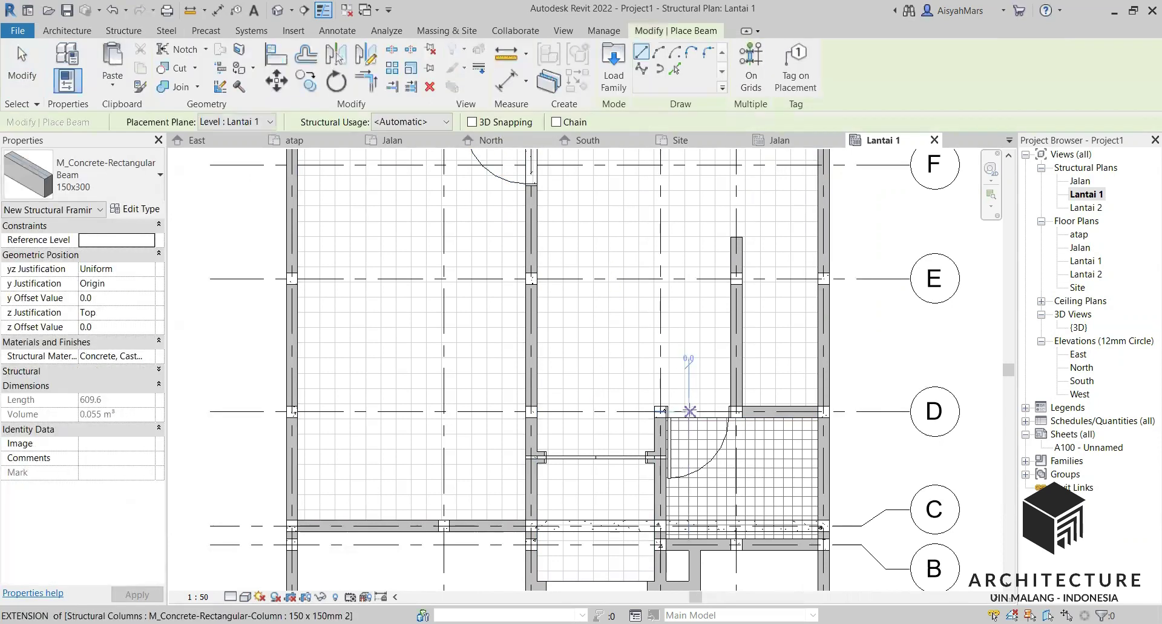
scroll(671, 418, "up", 2)
scroll(671, 419, "down", 1)
left_click(648, 407)
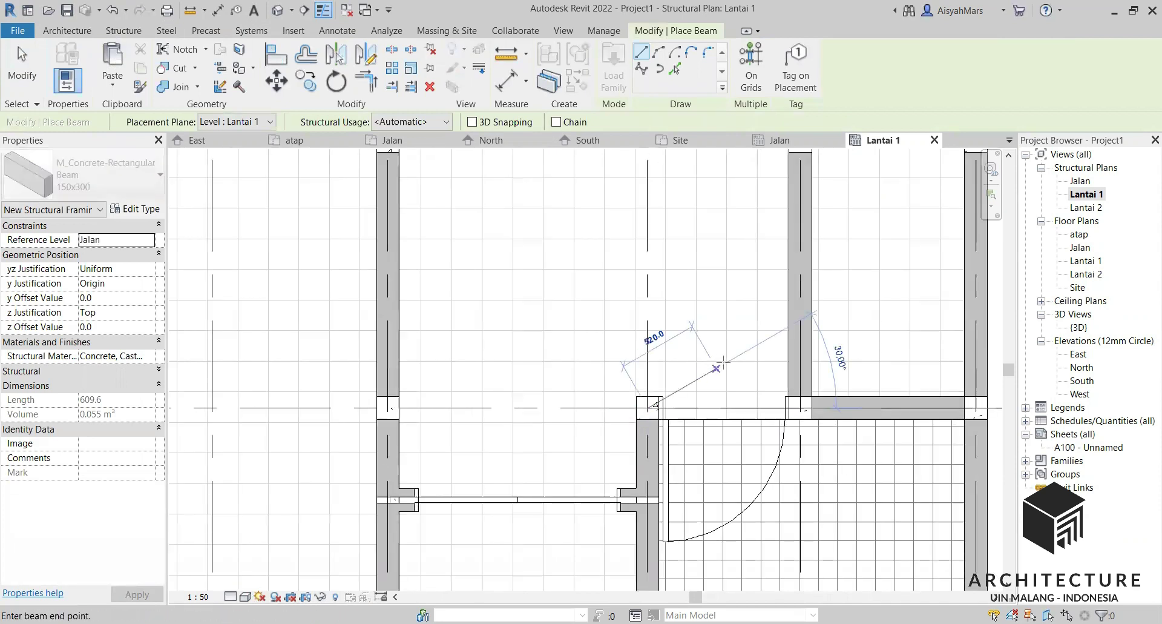
scroll(818, 400, "down", 2)
left_click(890, 391)
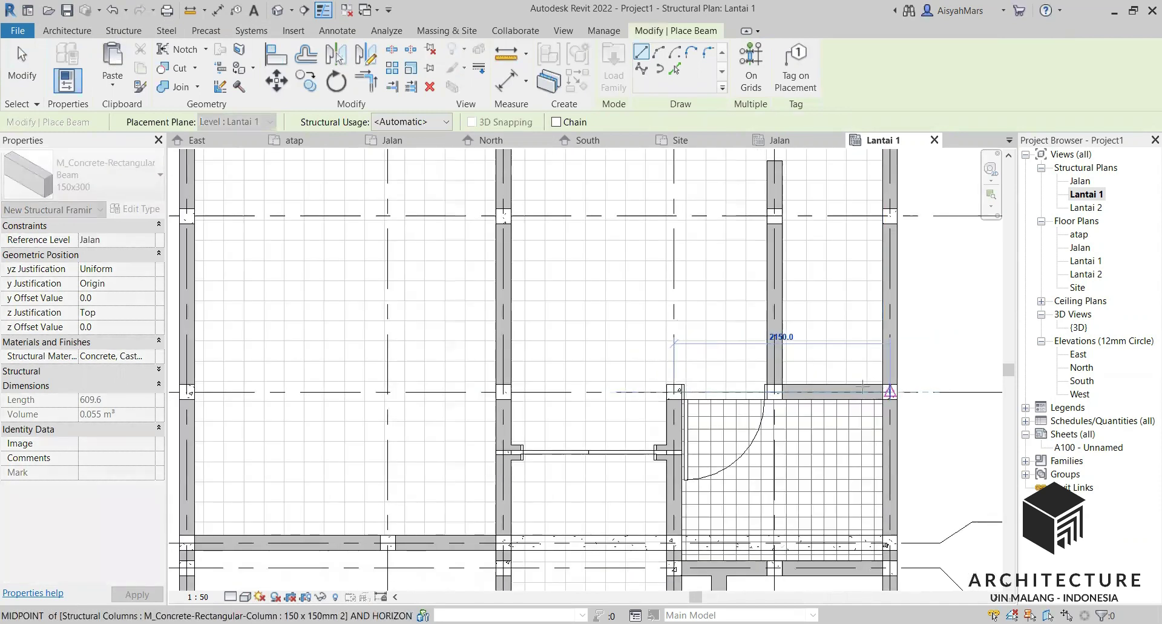
scroll(678, 376, "down", 2)
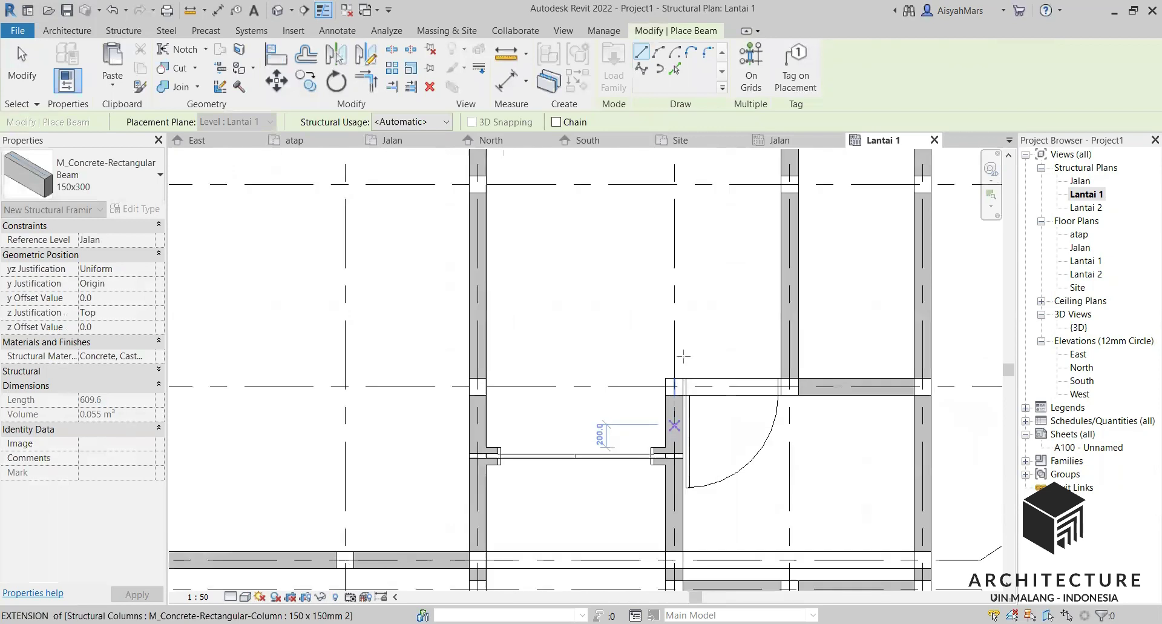
key("Escape")
key("Escape")
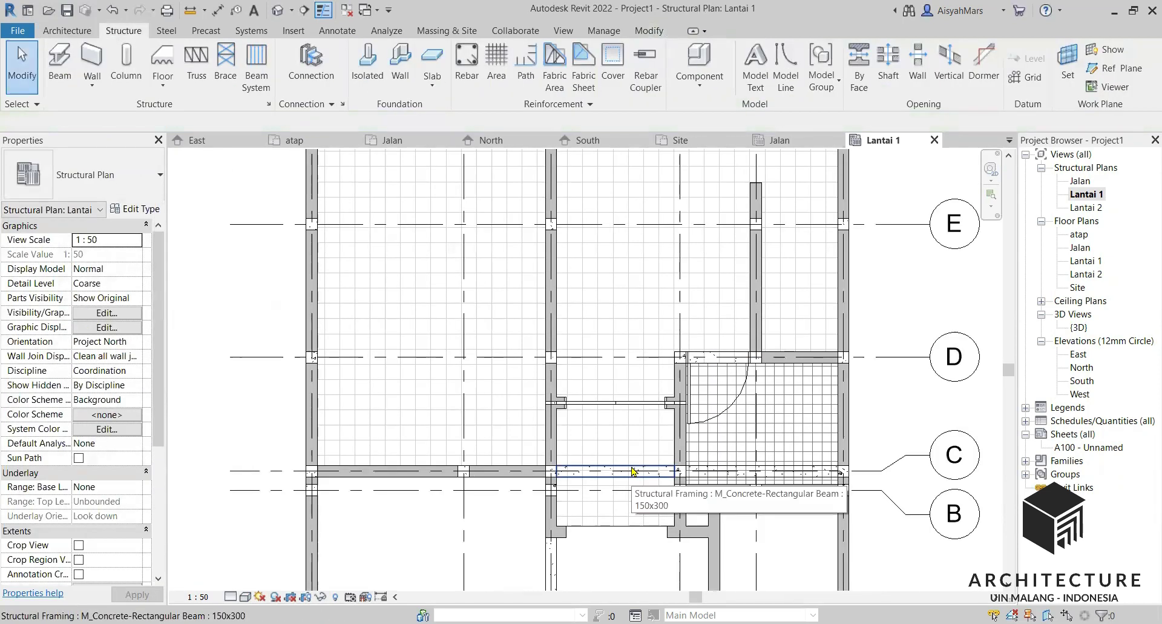
Step: Delete the 150x300 beam running south from grid B in line with the entrance's west side wall
left_click(634, 471)
scroll(659, 453, "down", 2)
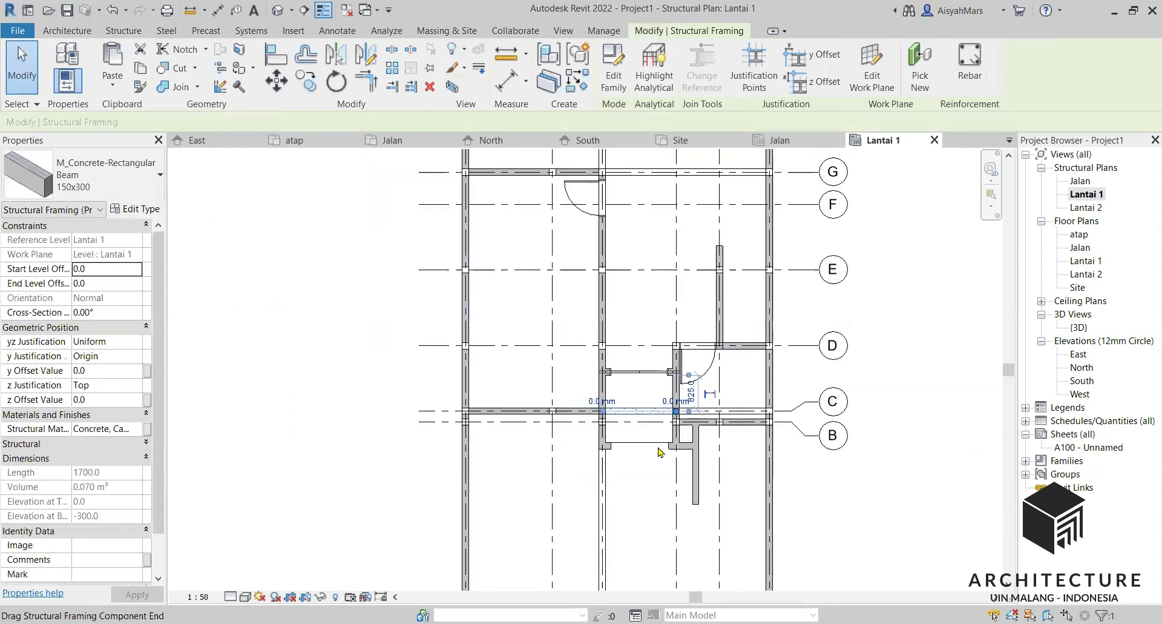
key("Escape")
left_click(603, 478)
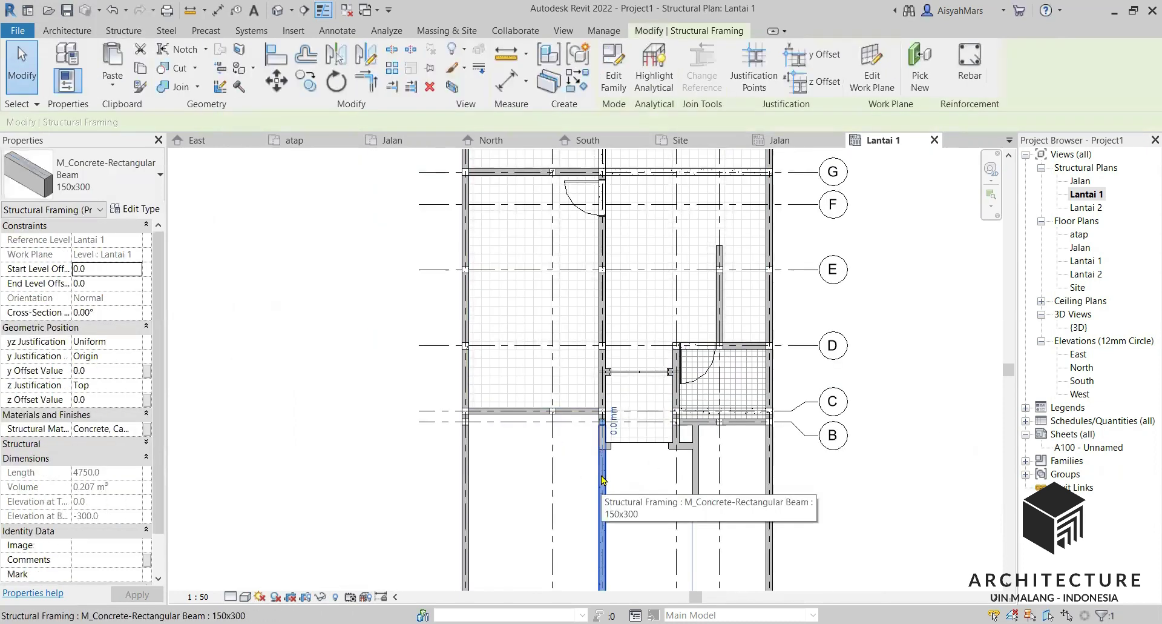
scroll(602, 480, "up", 3)
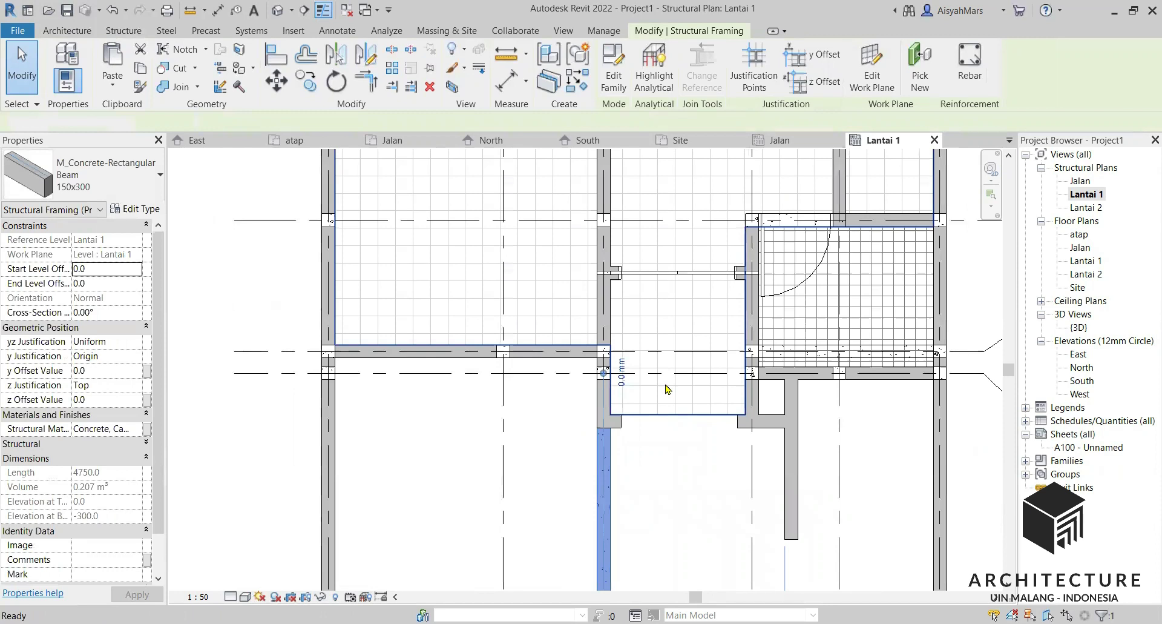
key("Escape")
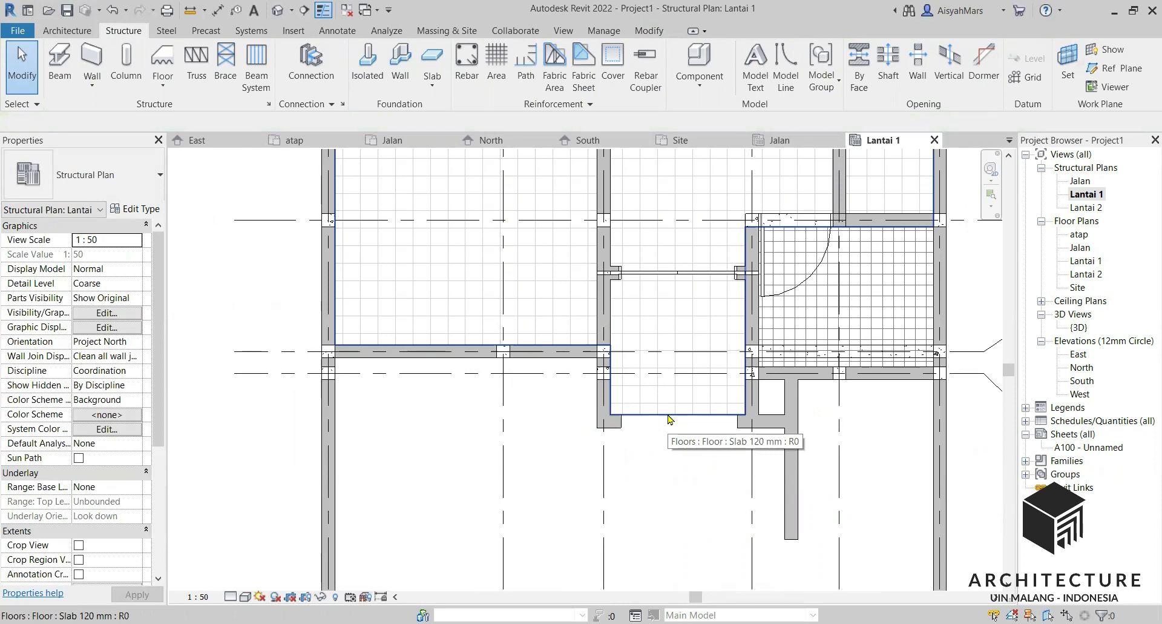
Step: Place a 150x300 beam across the entrance opening south of grid B, between the two side walls' corners
key("b")
key("m")
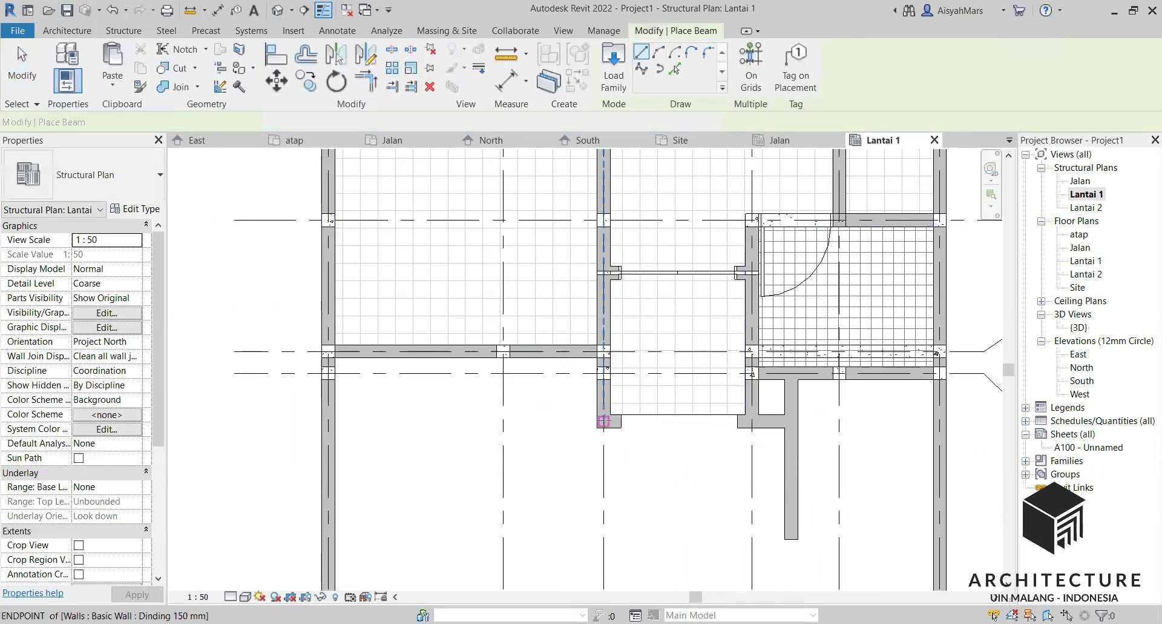
left_click(604, 420)
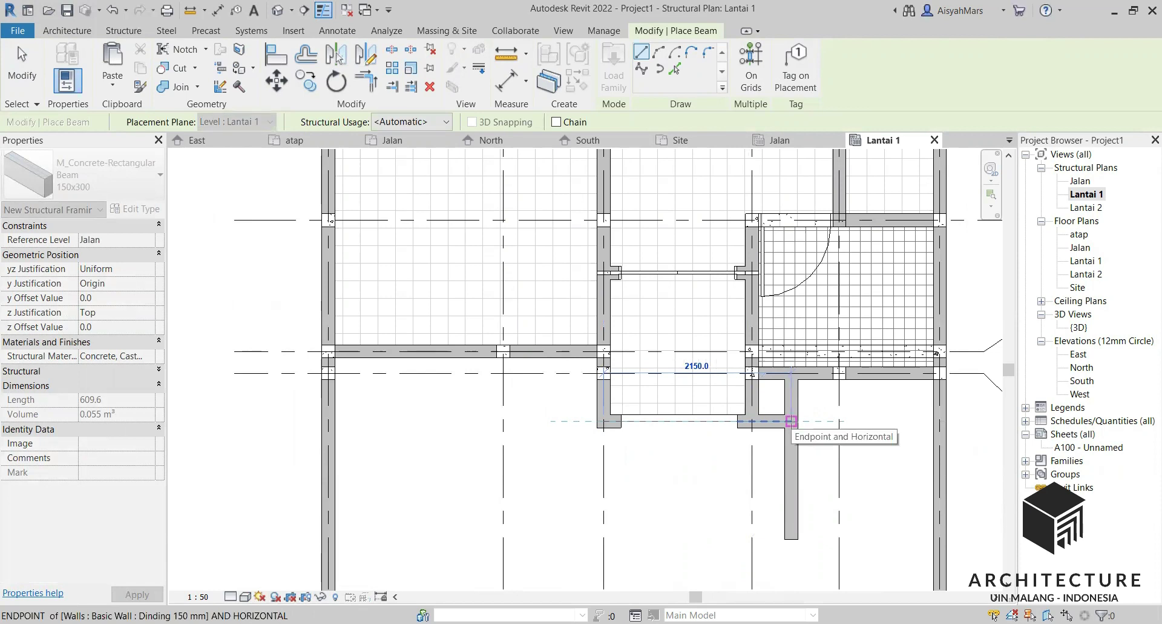
left_click(753, 418)
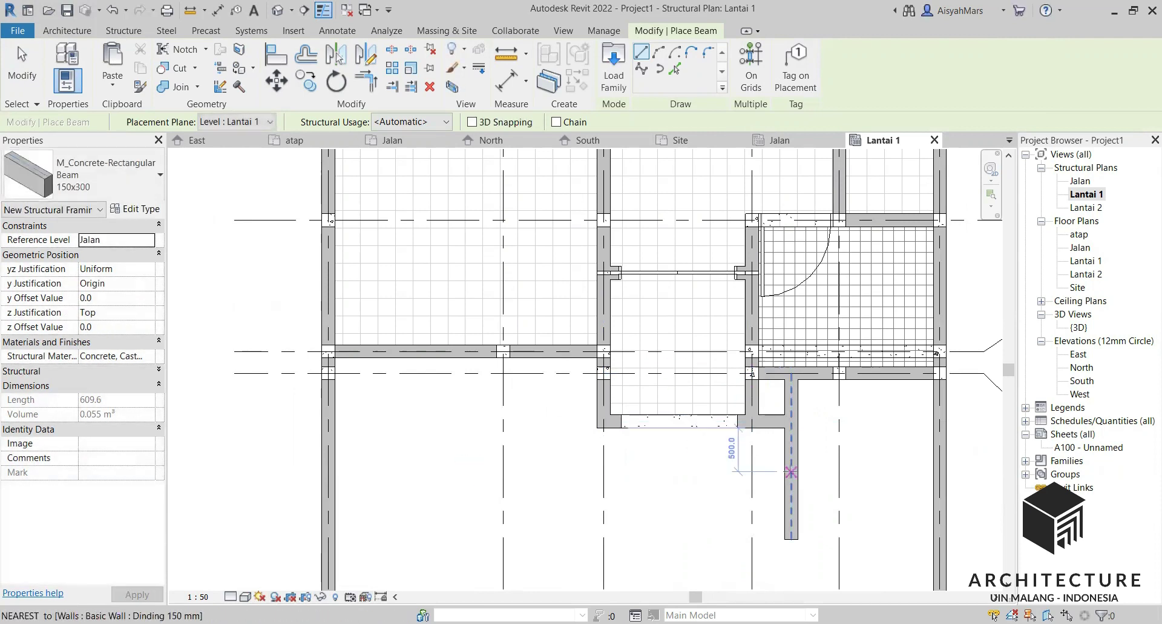
key("Escape")
key("Escape")
Step: Examine the wall projecting south of grid B in the Lantai 2 structural plan, and return to the Lantai 1 structural plan
left_click(794, 476)
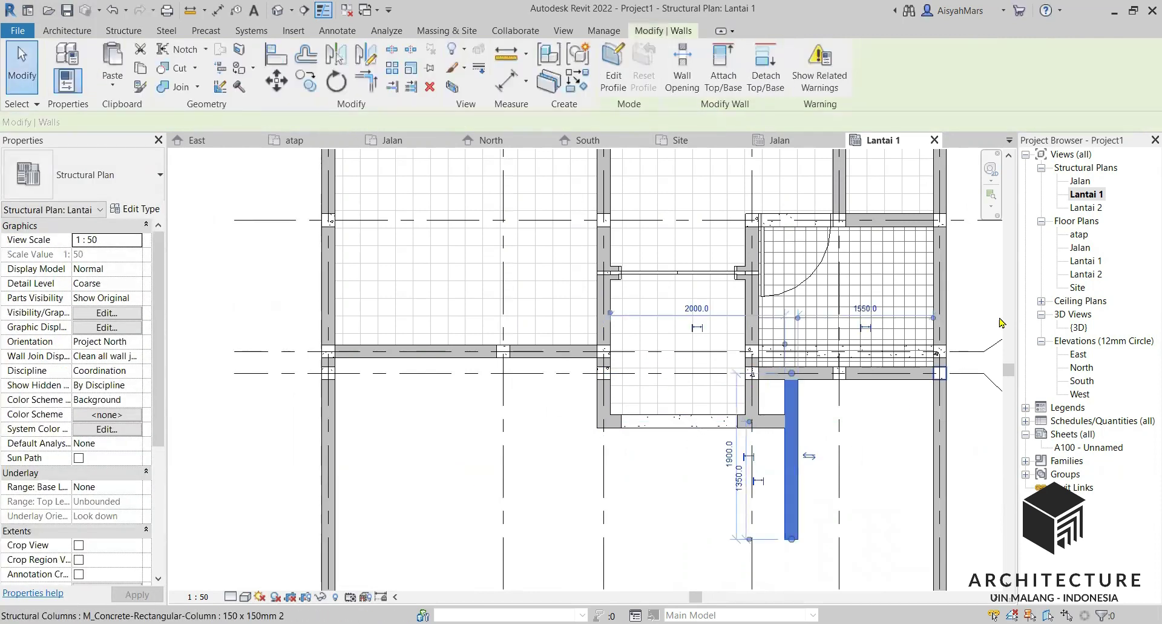
double_click(1086, 207)
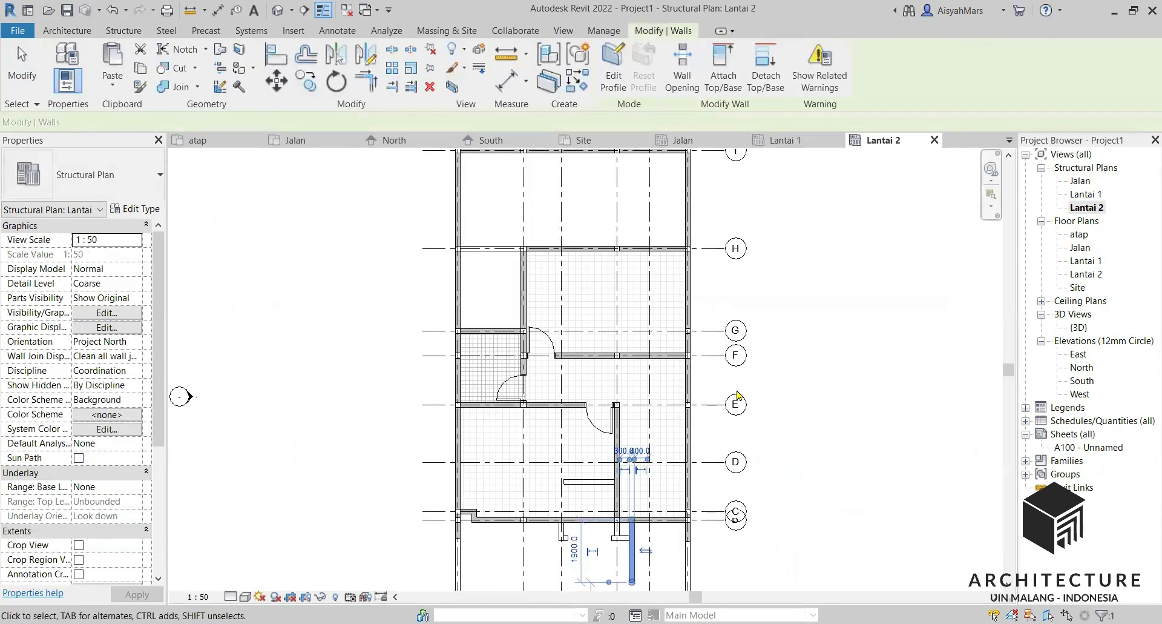
scroll(666, 484, "up", 2)
key("Escape")
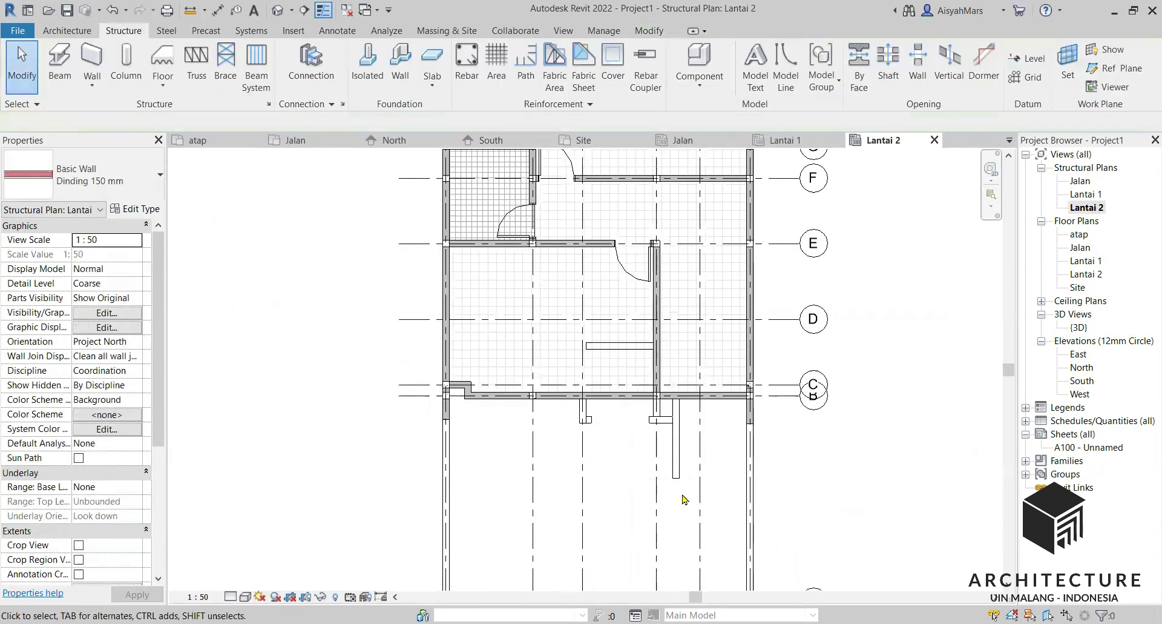
left_click(678, 466)
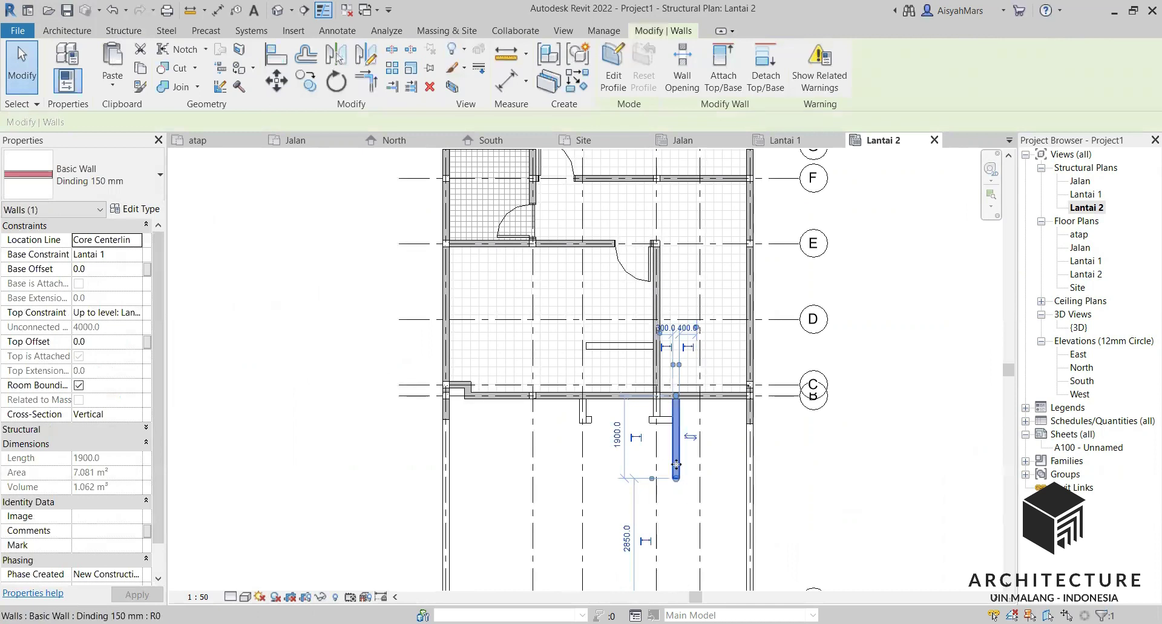
scroll(677, 463, "up", 3)
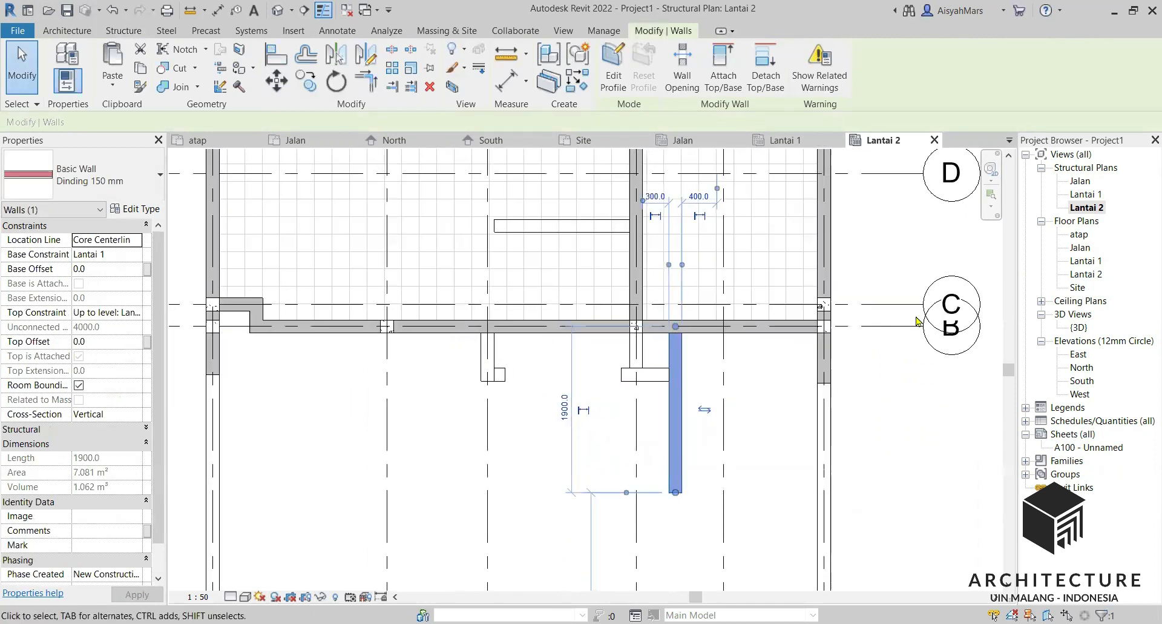
double_click(1083, 195)
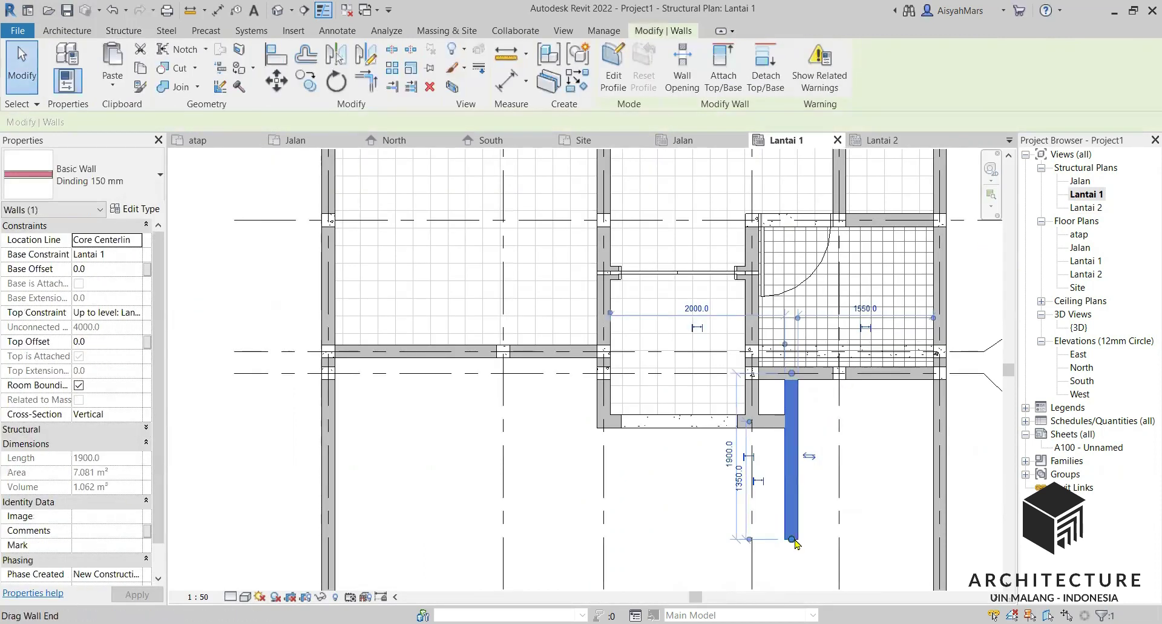
Step: Shorten the wall projecting south of grid B so that it ends at the corner with the short entrance wall
key("r")
key("s")
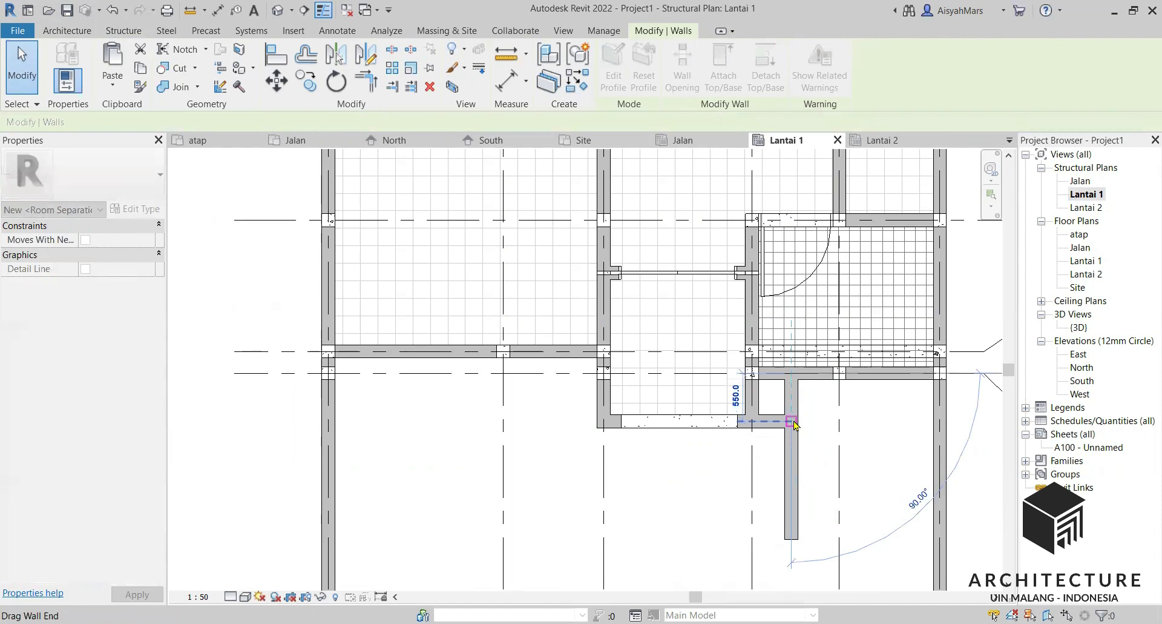
left_click_drag(794, 424, 793, 423)
left_click(810, 436)
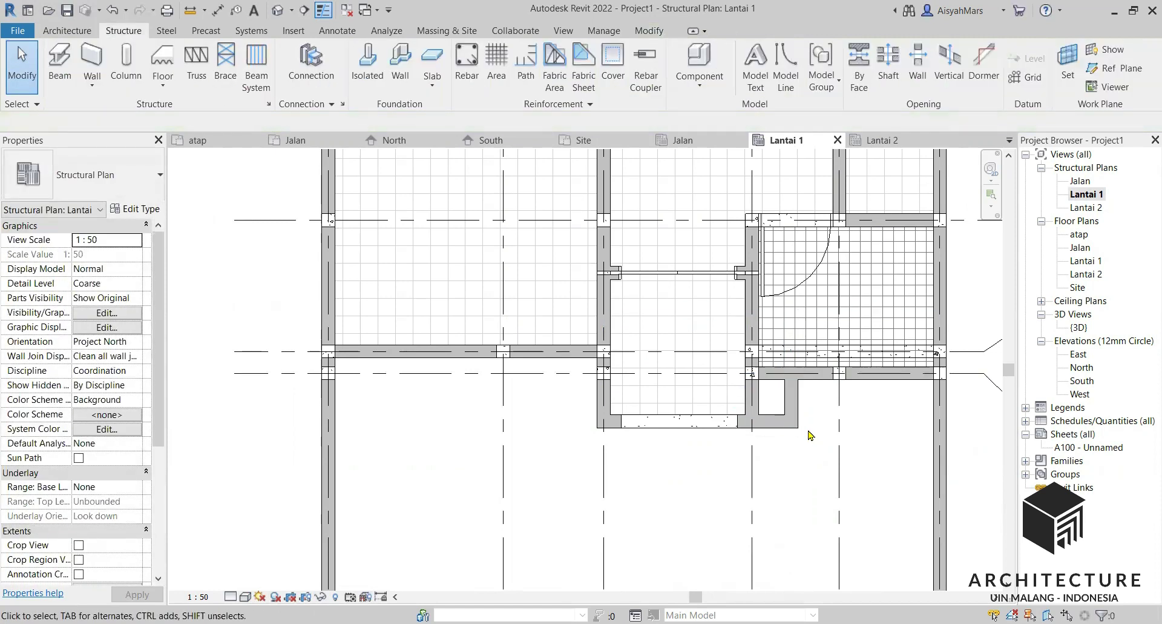
scroll(656, 488, "down", 3)
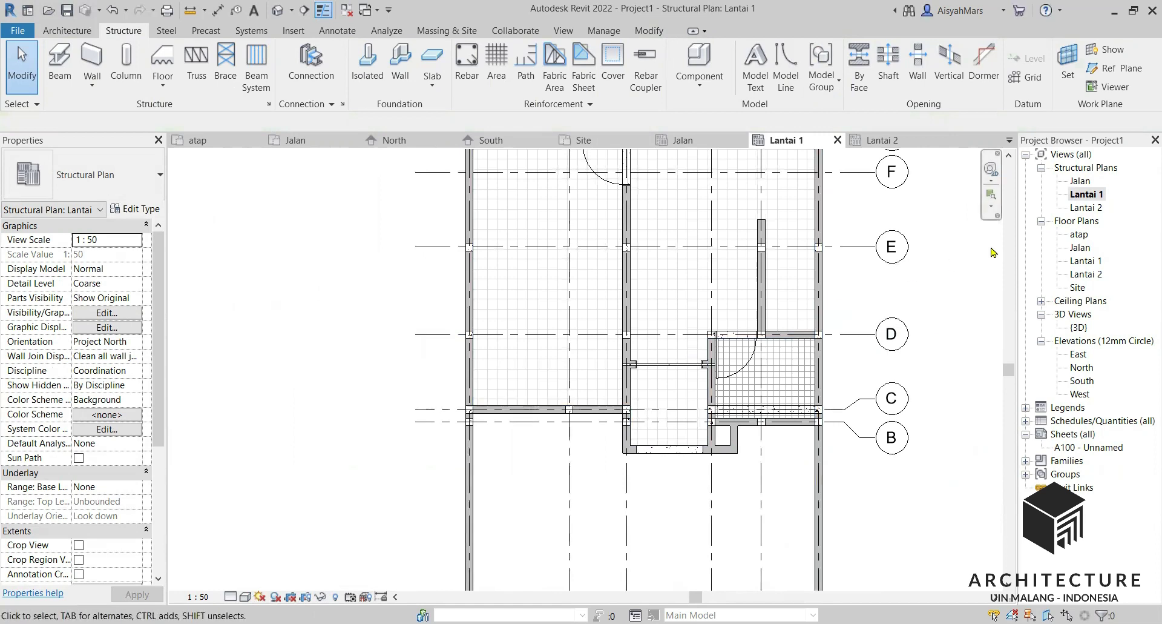
Step: Open the {3D} view and hide the Walls category in its visibility overrides
double_click(1078, 327)
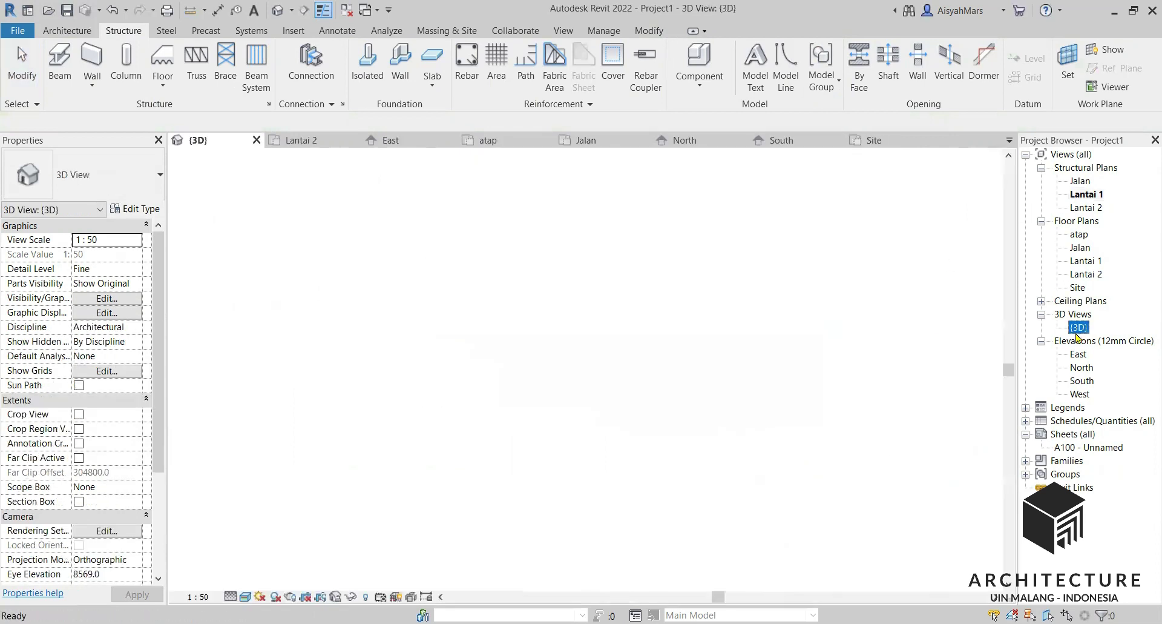
scroll(665, 397, "up", 3)
key("v")
key("g")
scroll(427, 335, "down", 15)
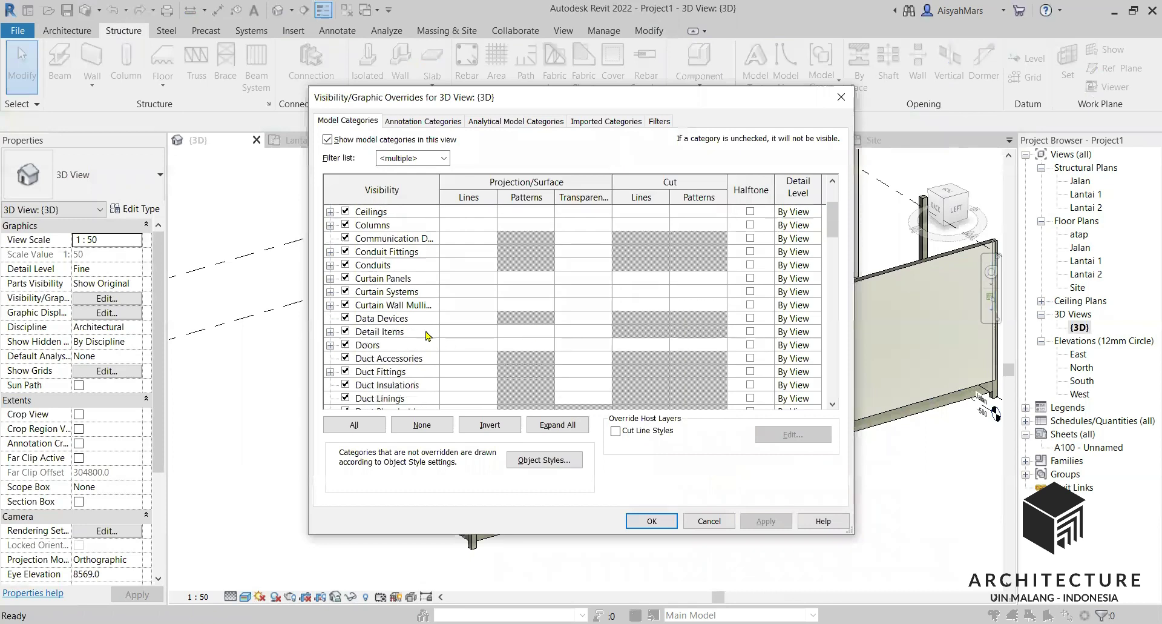
scroll(427, 335, "down", 8)
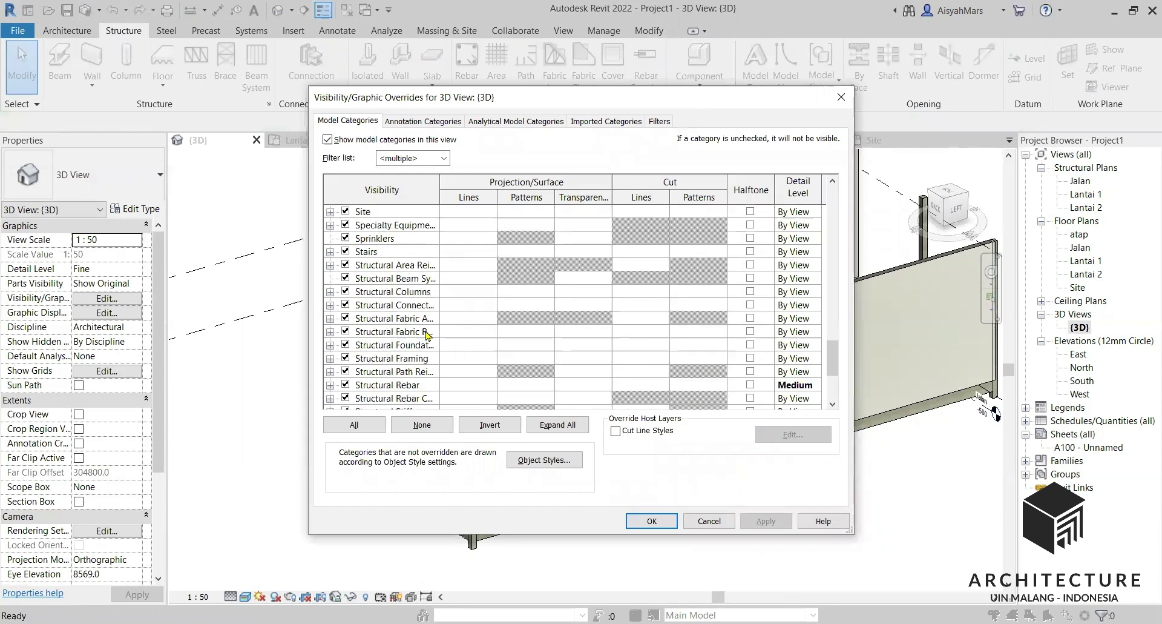
scroll(422, 338, "down", 1)
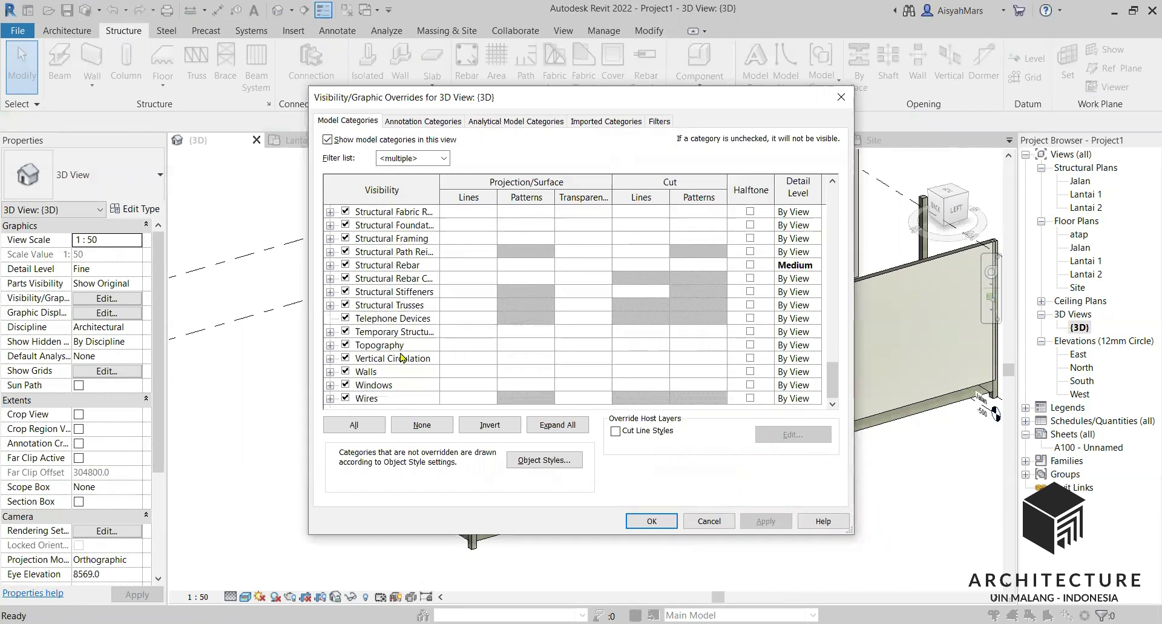
left_click(342, 372)
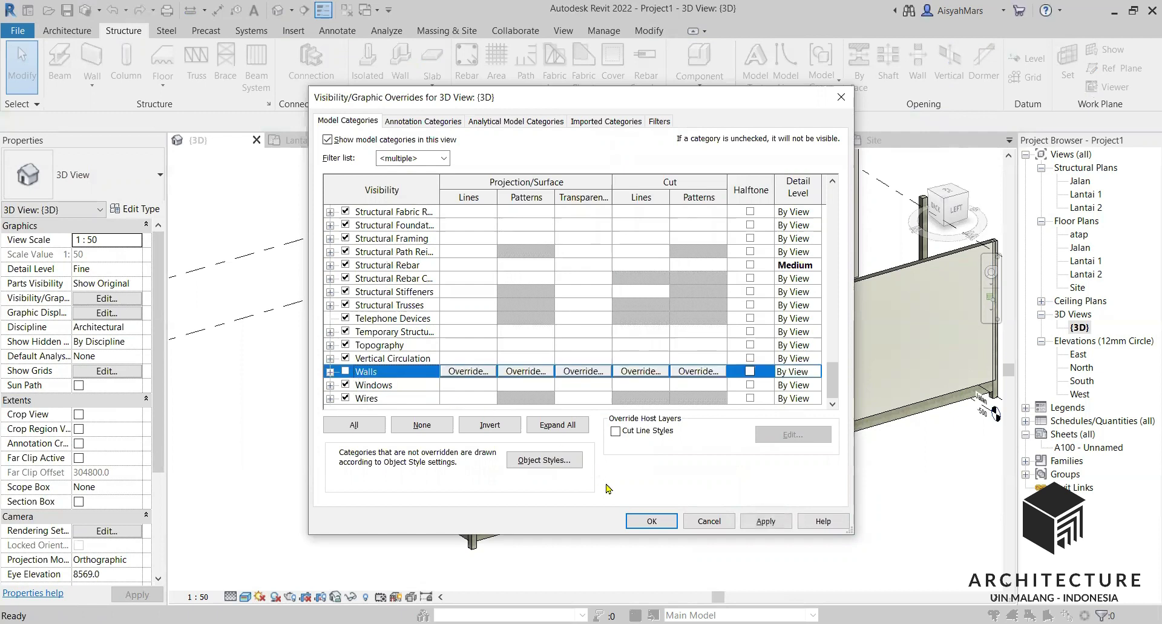
left_click(649, 521)
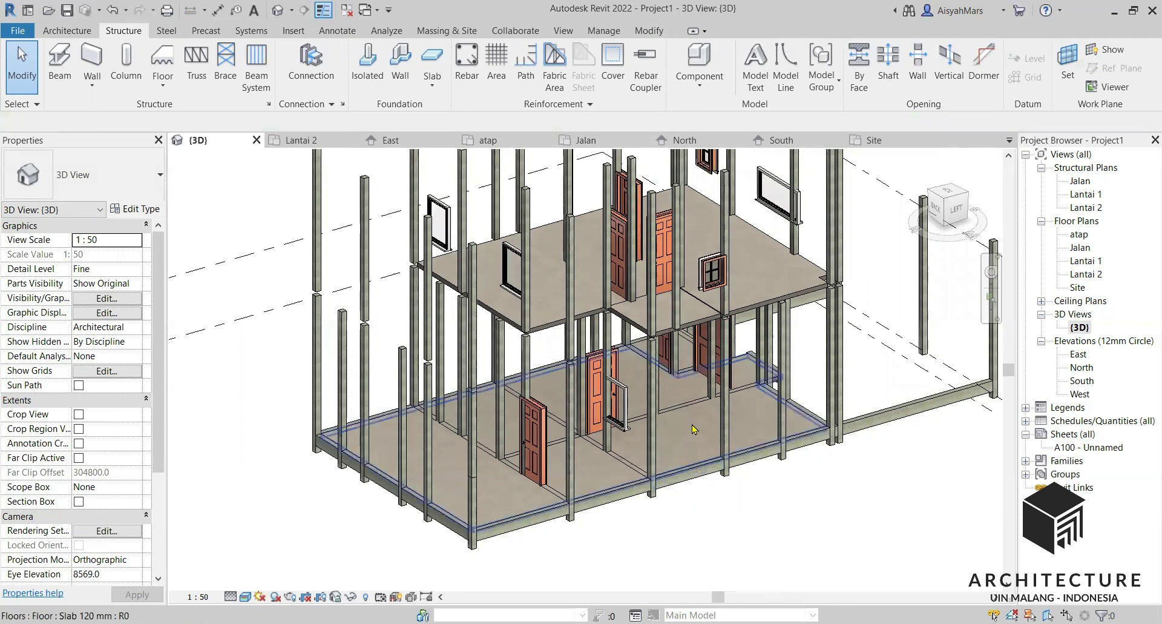
Step: Examine the Lantai 1 beams, columns and slabs from several sides in the 3D view
scroll(694, 428, "down", 3)
middle_click_drag(623, 419, 680, 419)
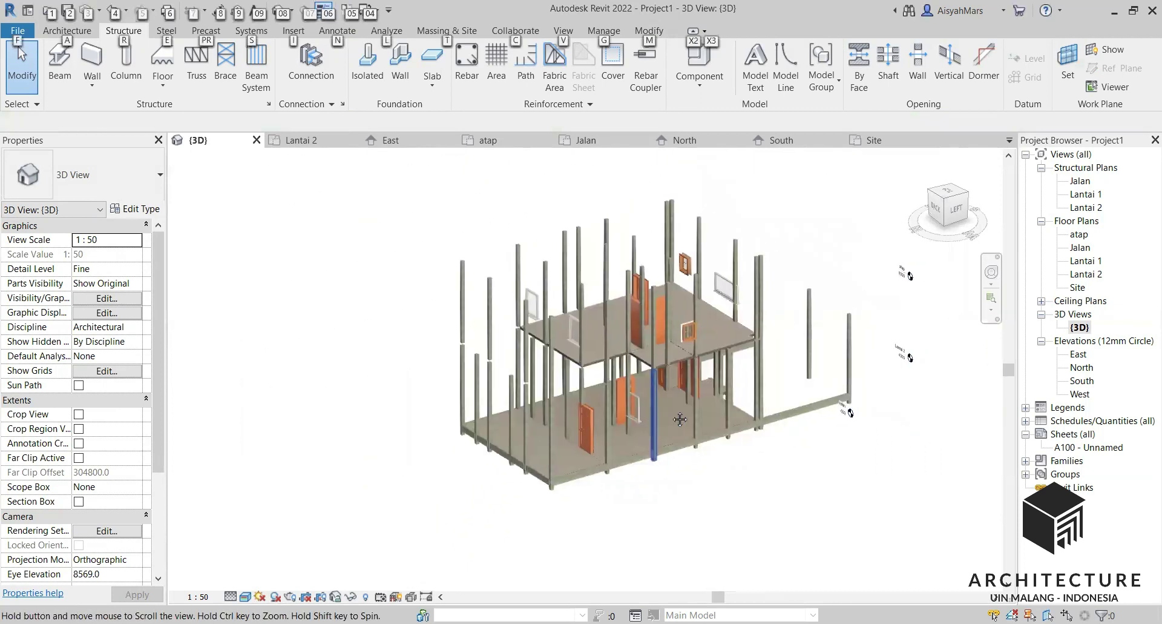
scroll(649, 351, "up", 3)
middle_click_drag(649, 352, 967, 359, "shift")
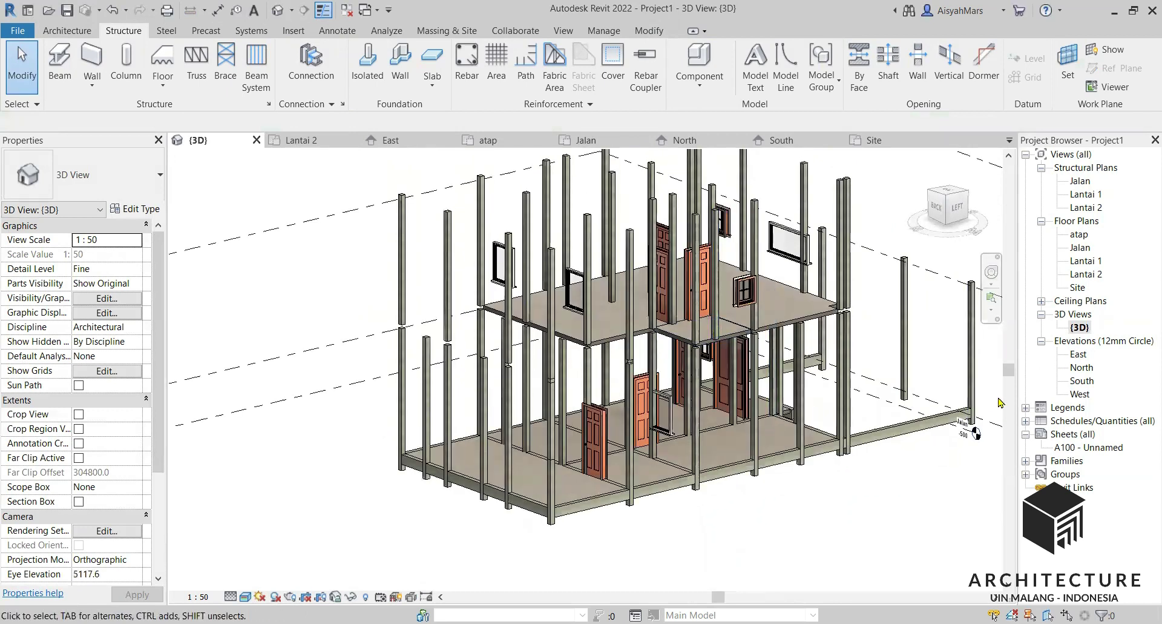
scroll(661, 393, "up", 3)
middle_click_drag(662, 392, 737, 405, "shift")
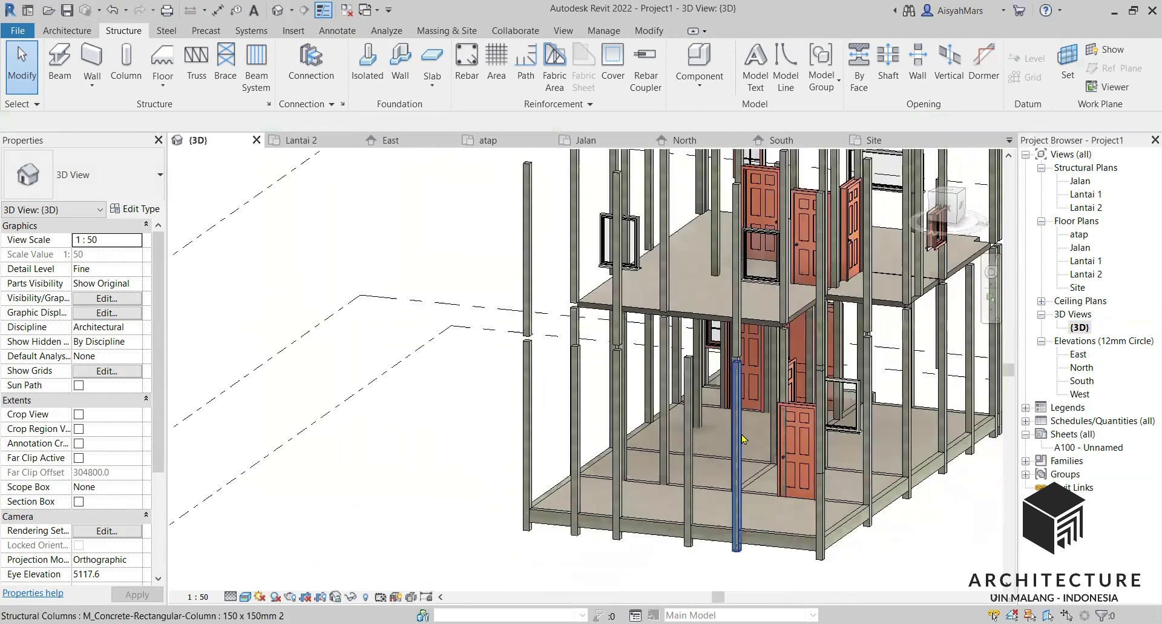
Step: Hide the Floors category in the visibility overrides of the {3D} view
left_click(768, 520)
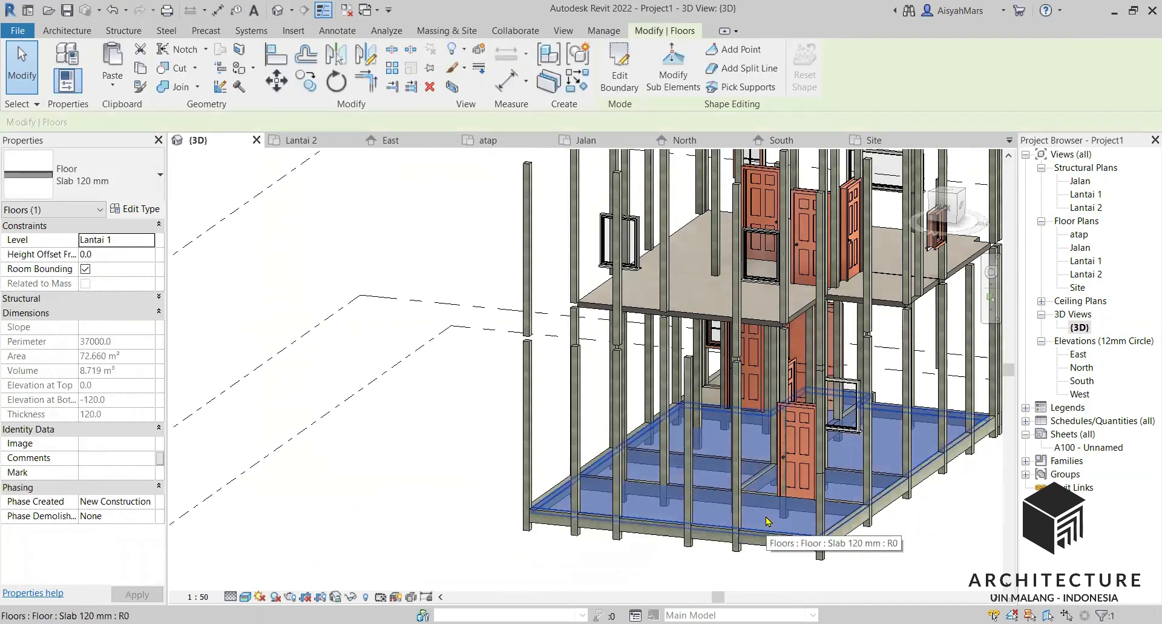
key("v")
key("v")
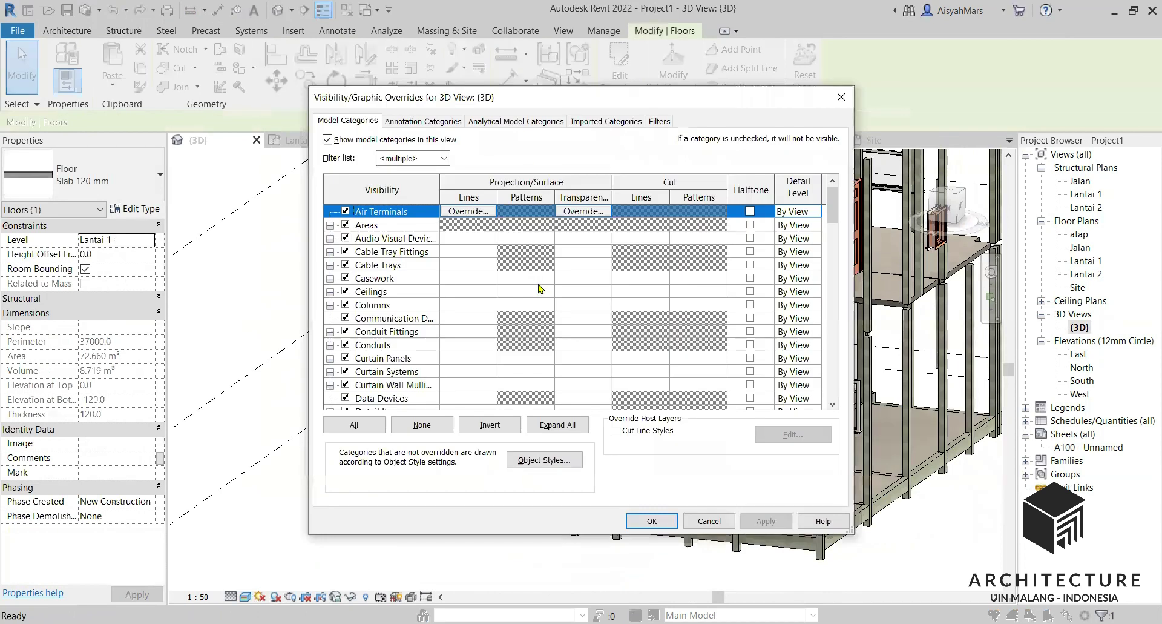
scroll(541, 288, "down", 10)
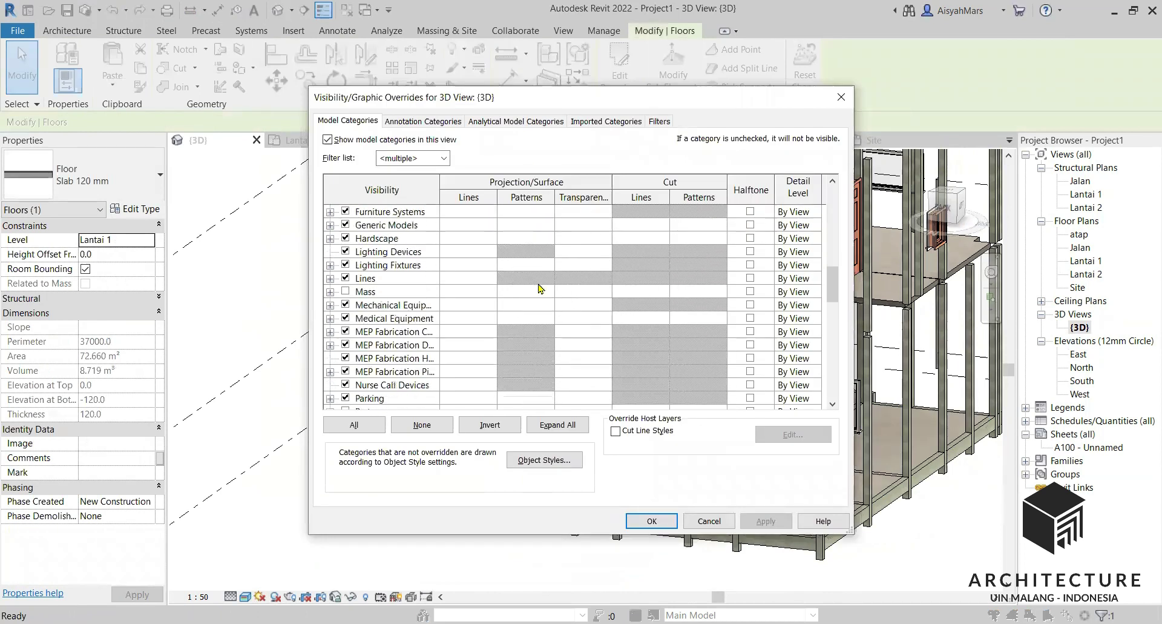
scroll(540, 288, "down", 10)
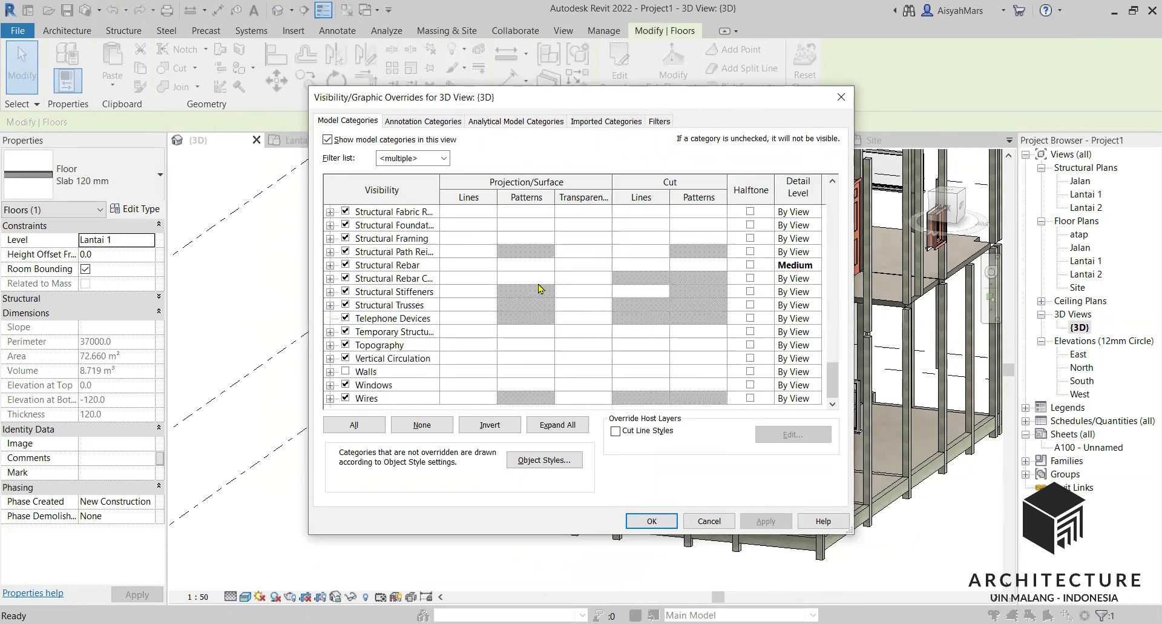
scroll(508, 313, "up", 10)
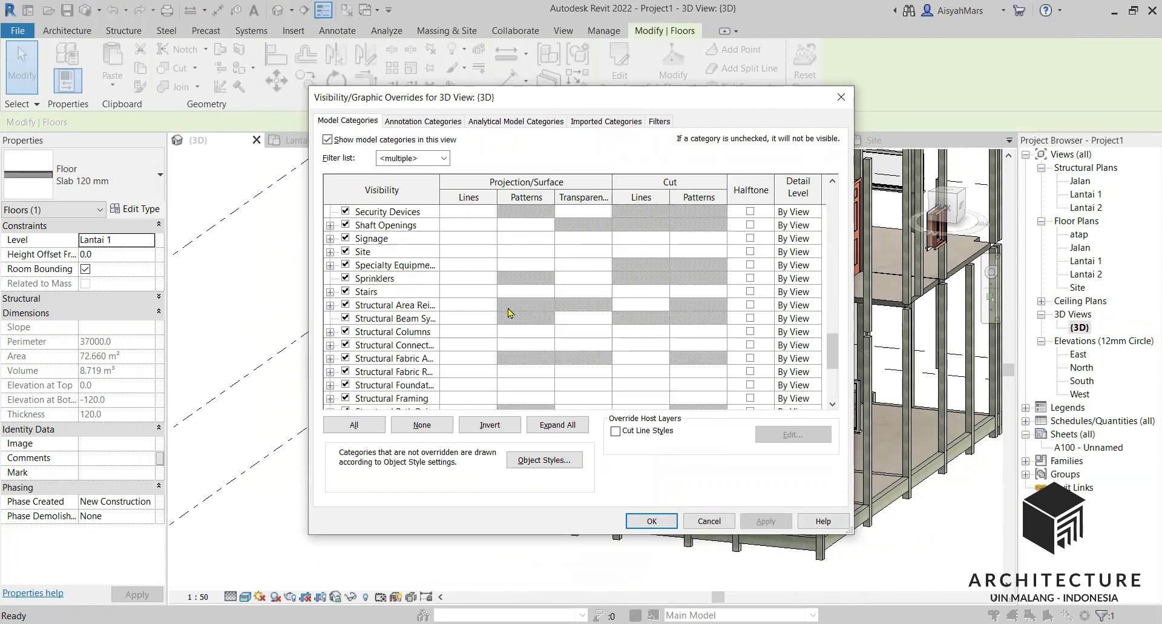
scroll(509, 313, "up", 6)
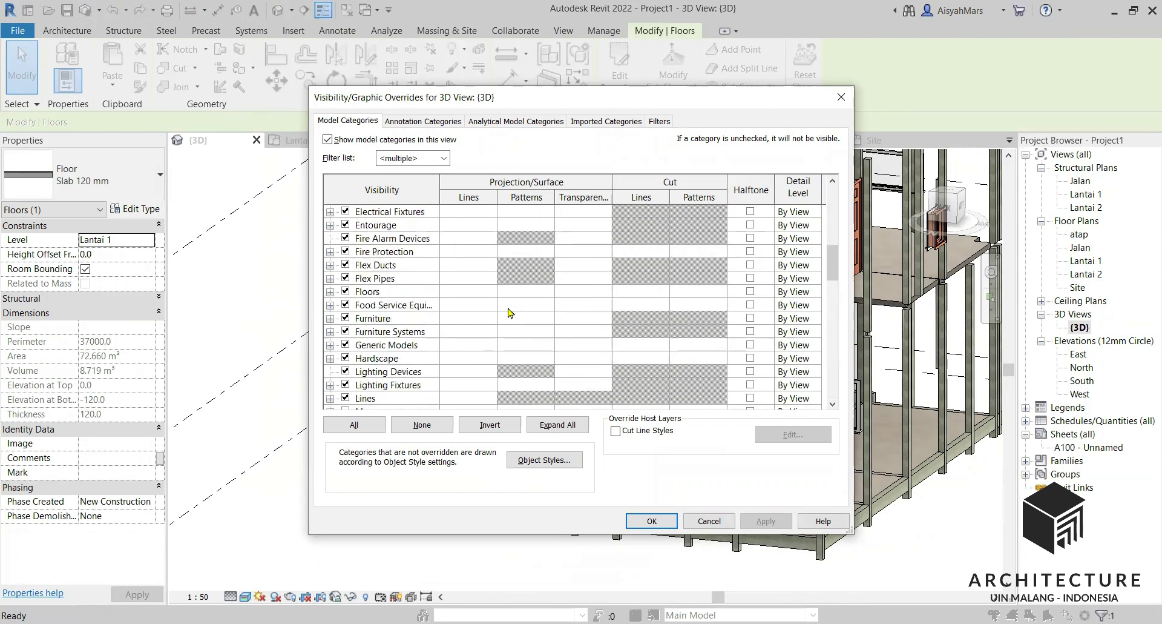
left_click(346, 292)
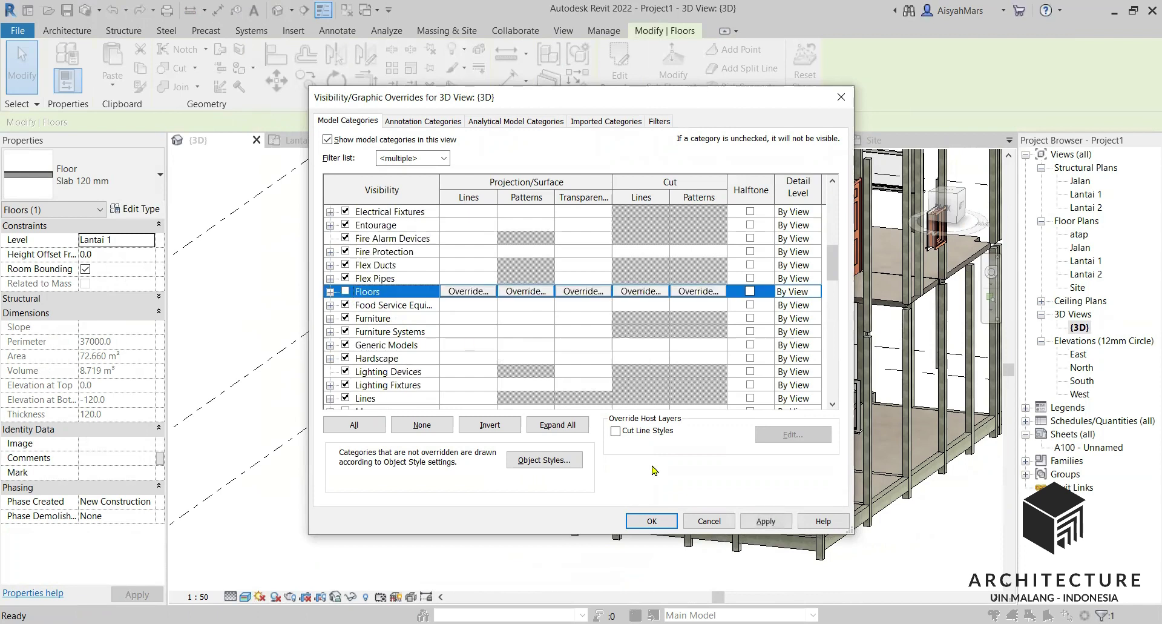
left_click(652, 521)
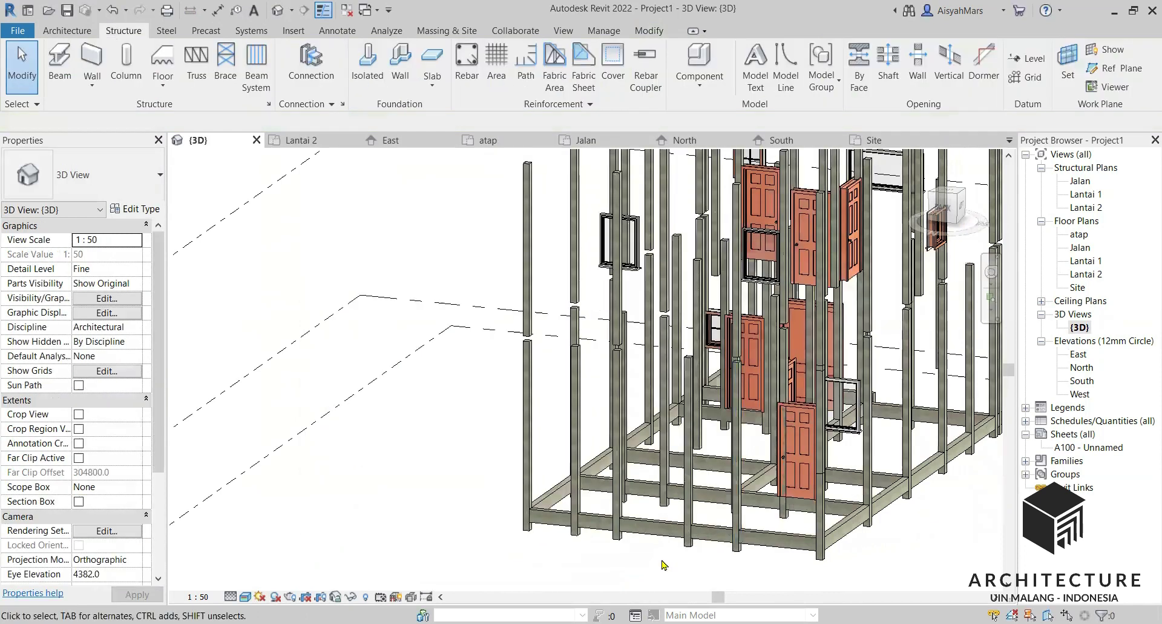
Step: Examine the Lantai 1 beam connections around the entrance from the left and front in the 3D view
middle_click_drag(657, 548, 490, 536, "shift")
scroll(456, 394, "up", 5)
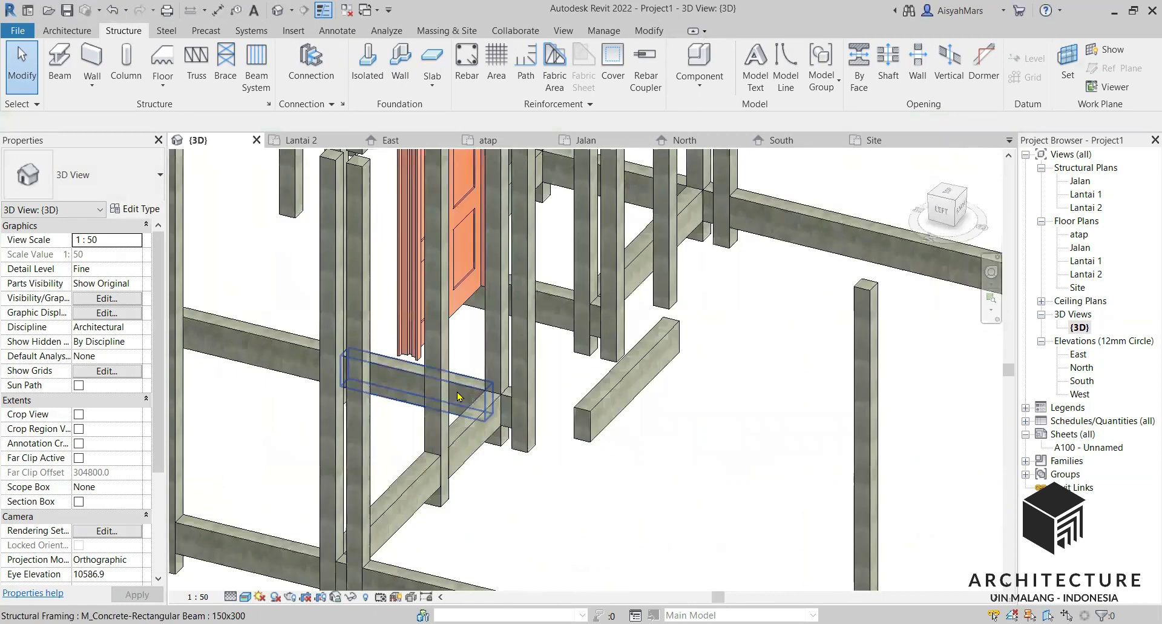
left_click(503, 411)
left_click_drag(490, 409, 582, 410)
left_click(666, 459)
middle_click_drag(665, 459, 556, 444, "shift")
key("alt")
scroll(630, 428, "down", 5)
scroll(532, 342, "up", 6)
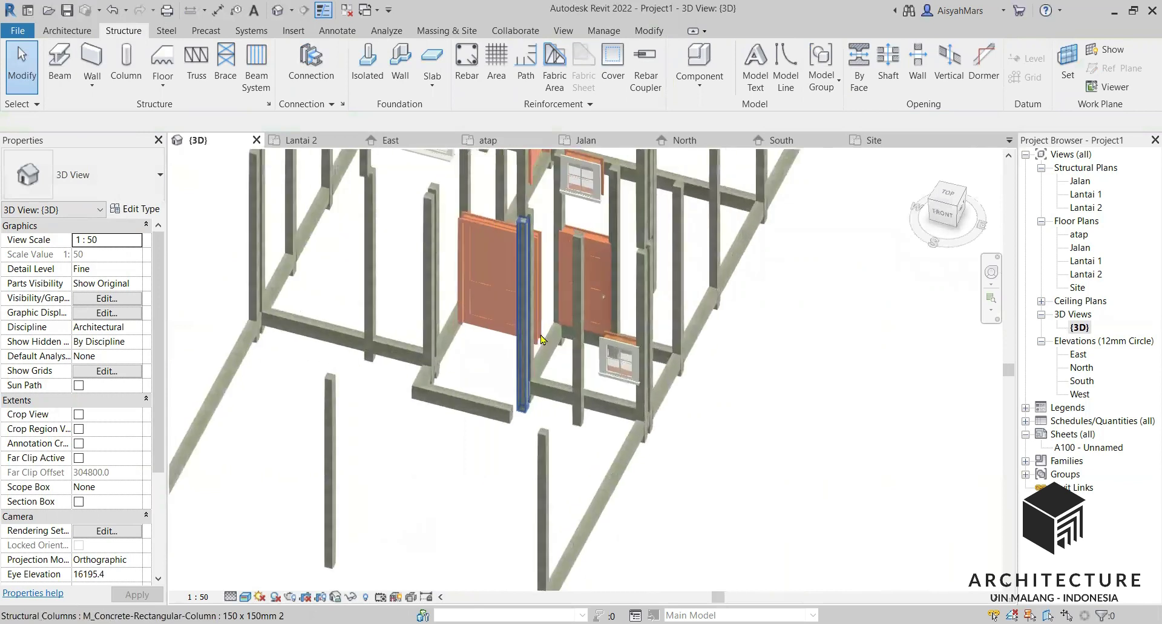
Step: Extend the short 150x300 beam beside the entrance door forward to meet the free end of the front entrance beam
left_click(539, 373)
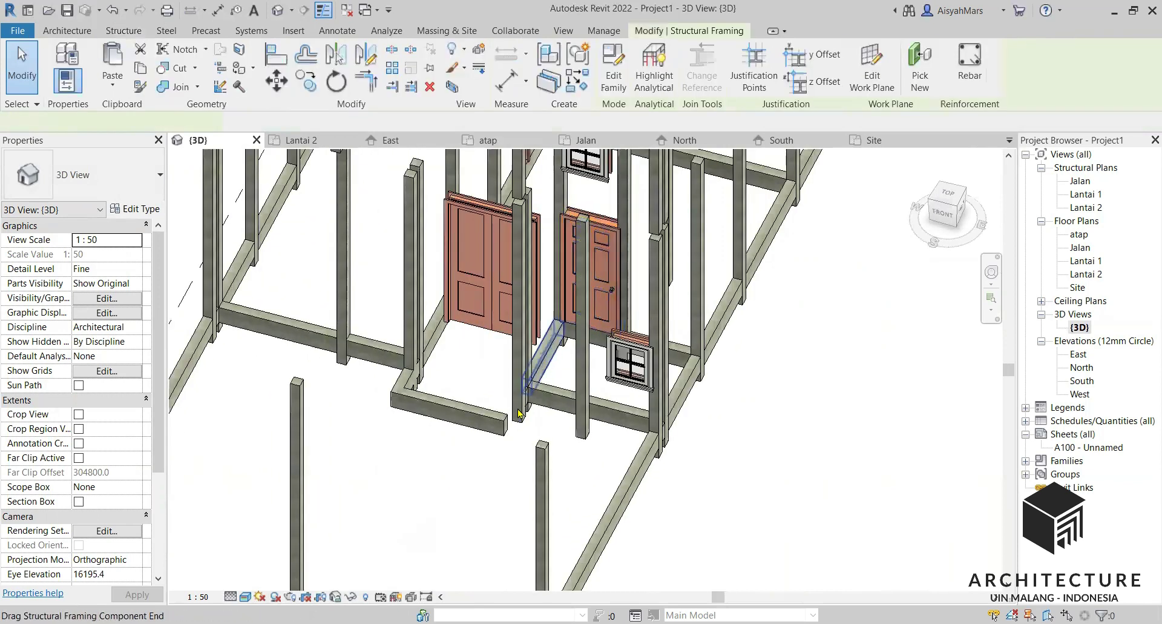
scroll(533, 378, "up", 3)
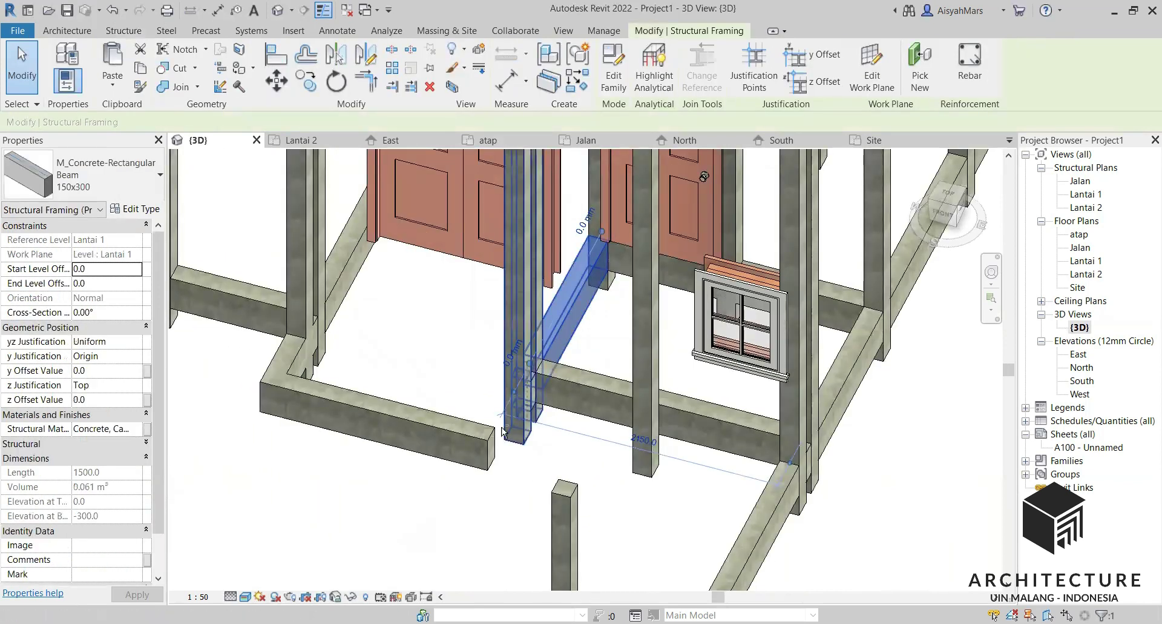
key("Escape")
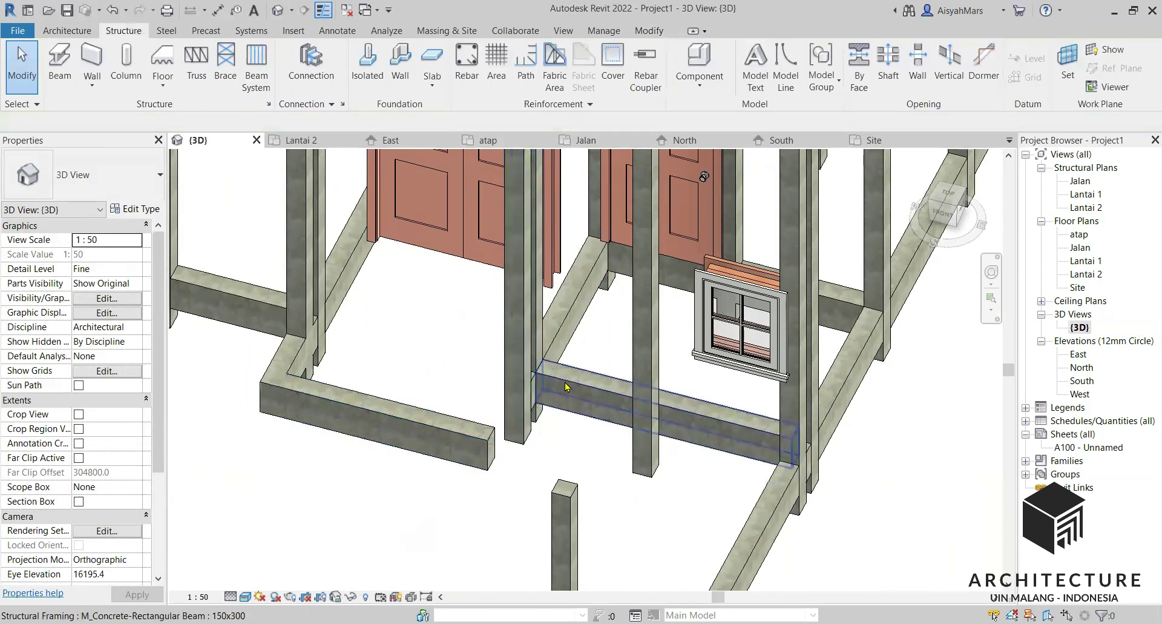
left_click(532, 354)
key("c")
key("s")
left_click(603, 240)
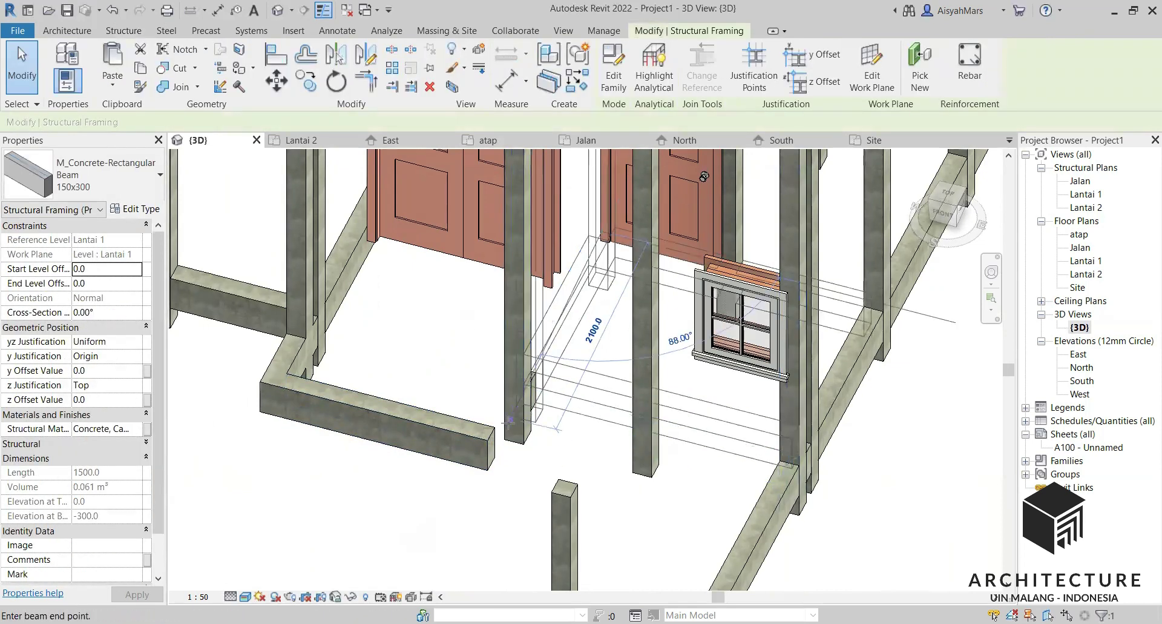
left_click(487, 442)
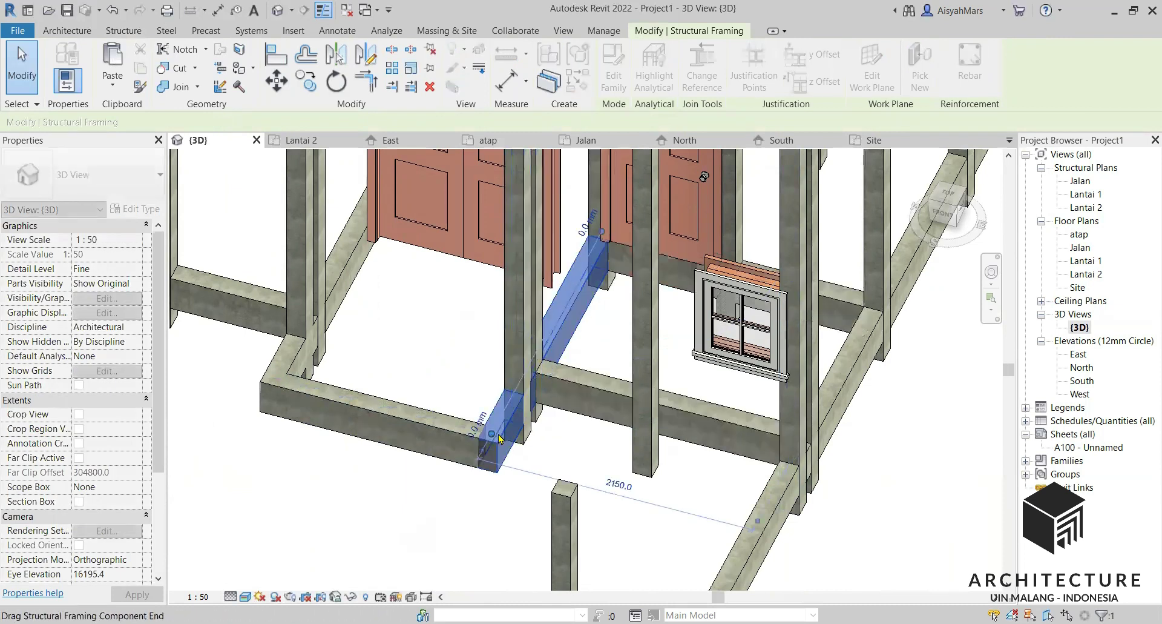
key("Escape")
key("Escape")
left_click(569, 449)
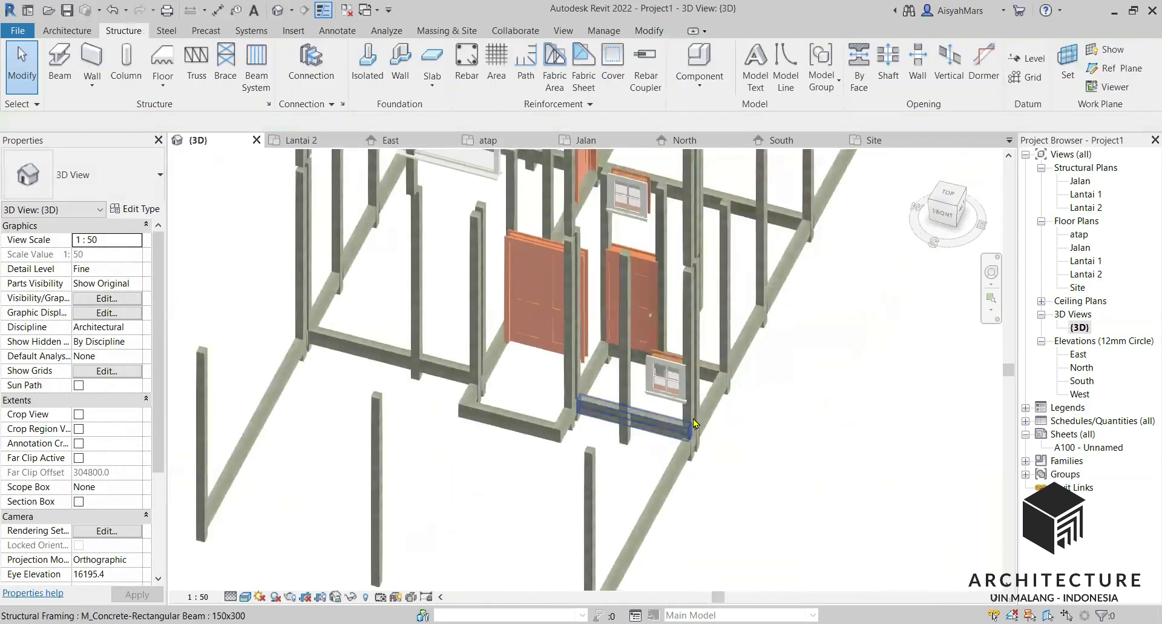
Step: Examine the whole Lantai 1 beam frame in 3D and open the Lantai 2 structural plan
scroll(614, 423, "down", 3)
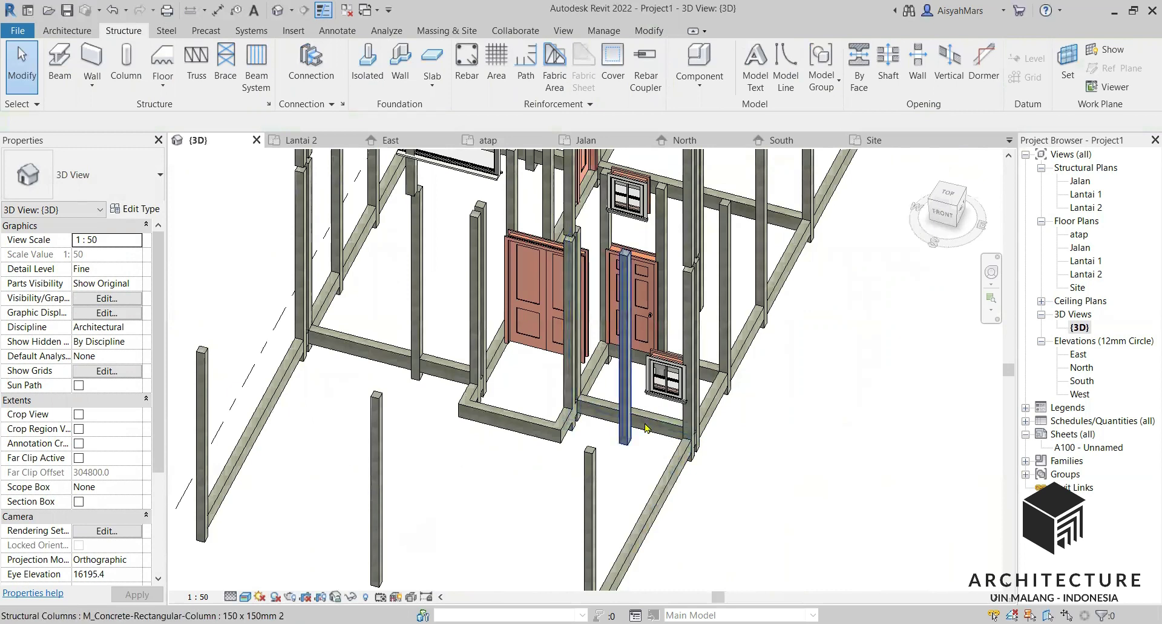
scroll(645, 427, "down", 3)
middle_click_drag(645, 427, 778, 322, "shift")
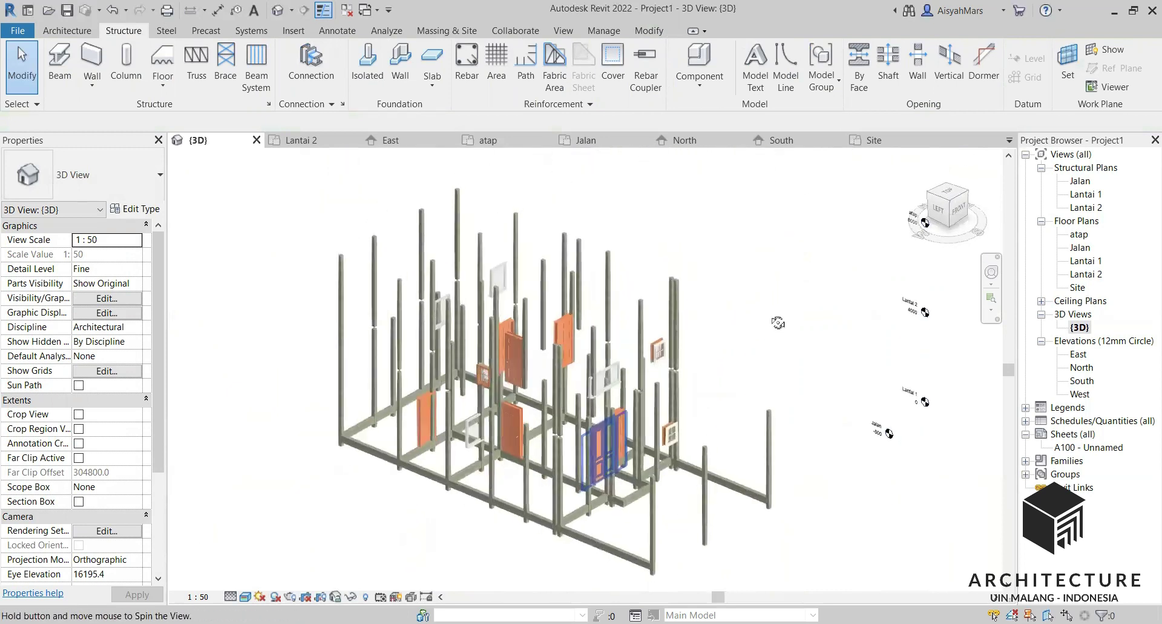
double_click(1086, 209)
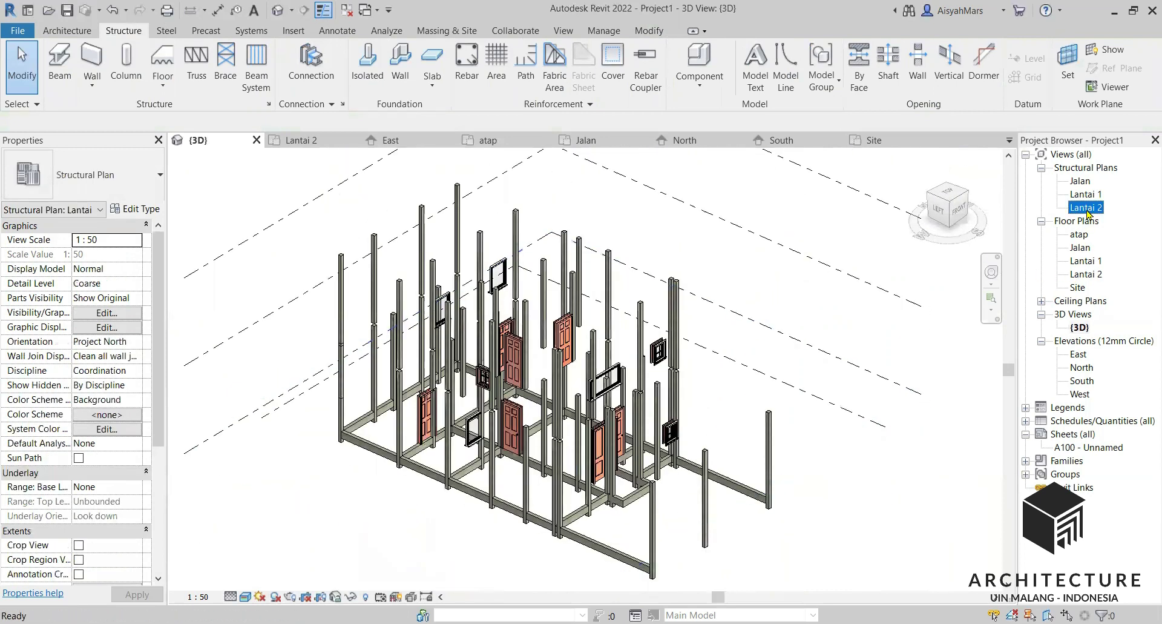
scroll(789, 446, "down", 3)
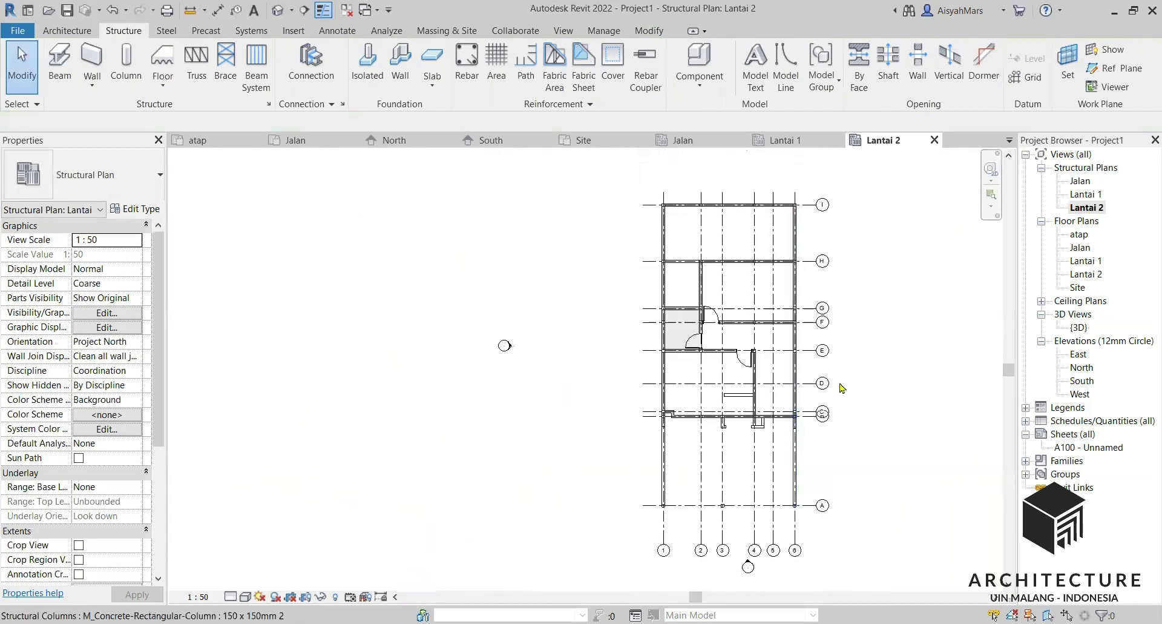
scroll(904, 286, "up", 2)
scroll(427, 370, "down", 1)
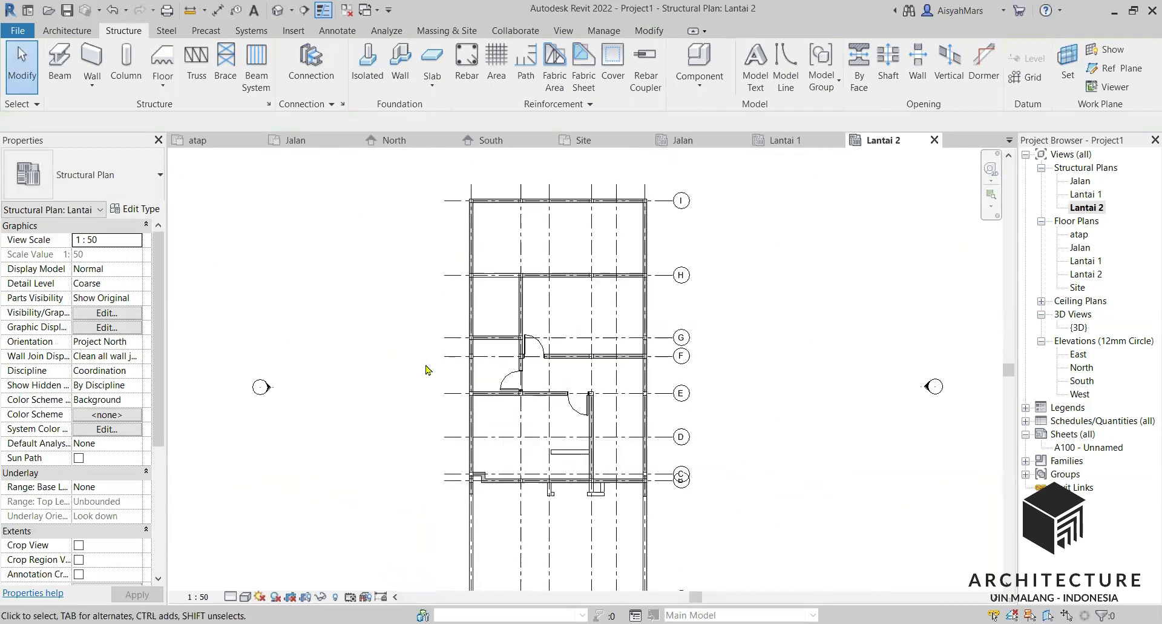
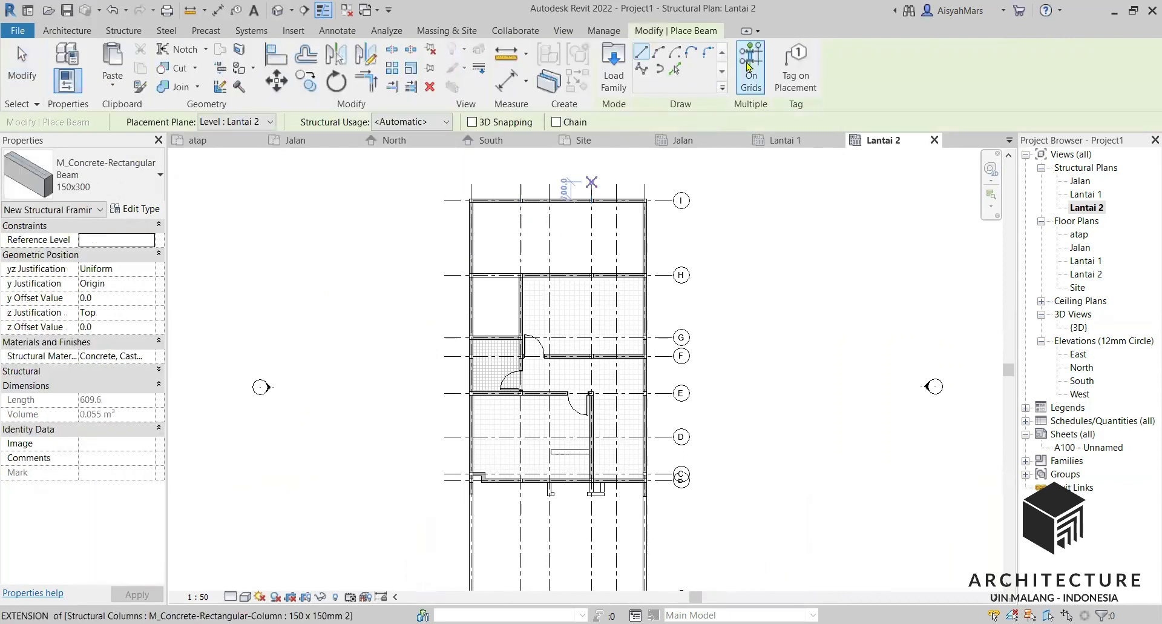
Step: Start placing 150x300 concrete beams on grids at Lantai 2, choosing grids I, H, G, F, E, C and B
left_click(749, 67)
scroll(669, 201, "up", 1)
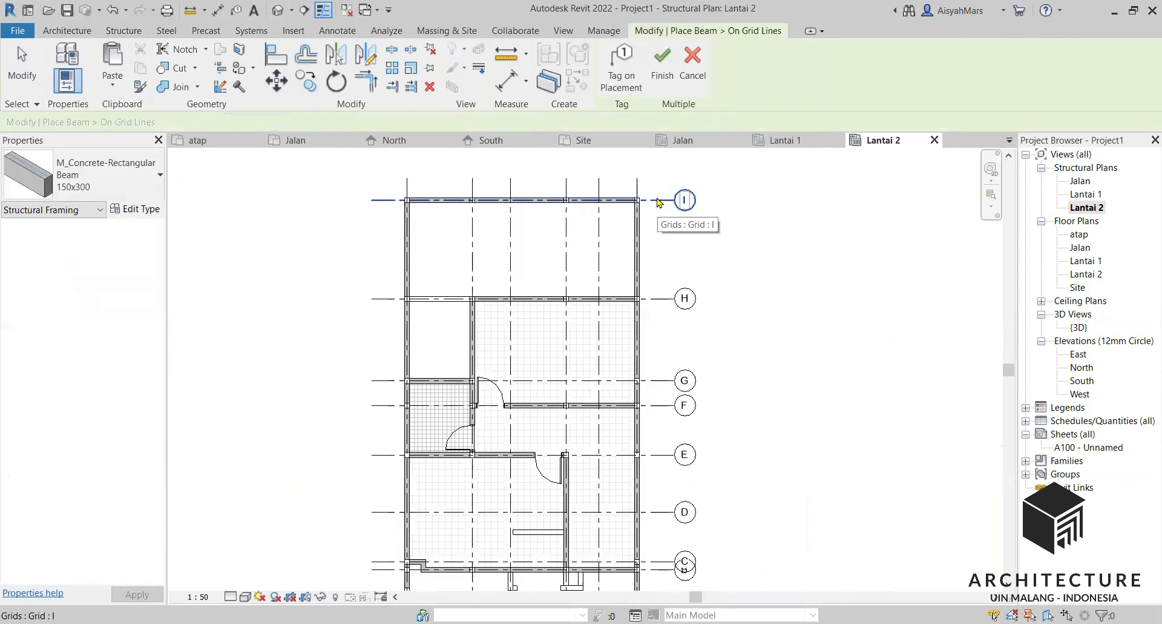
left_click(659, 203)
left_click(665, 405)
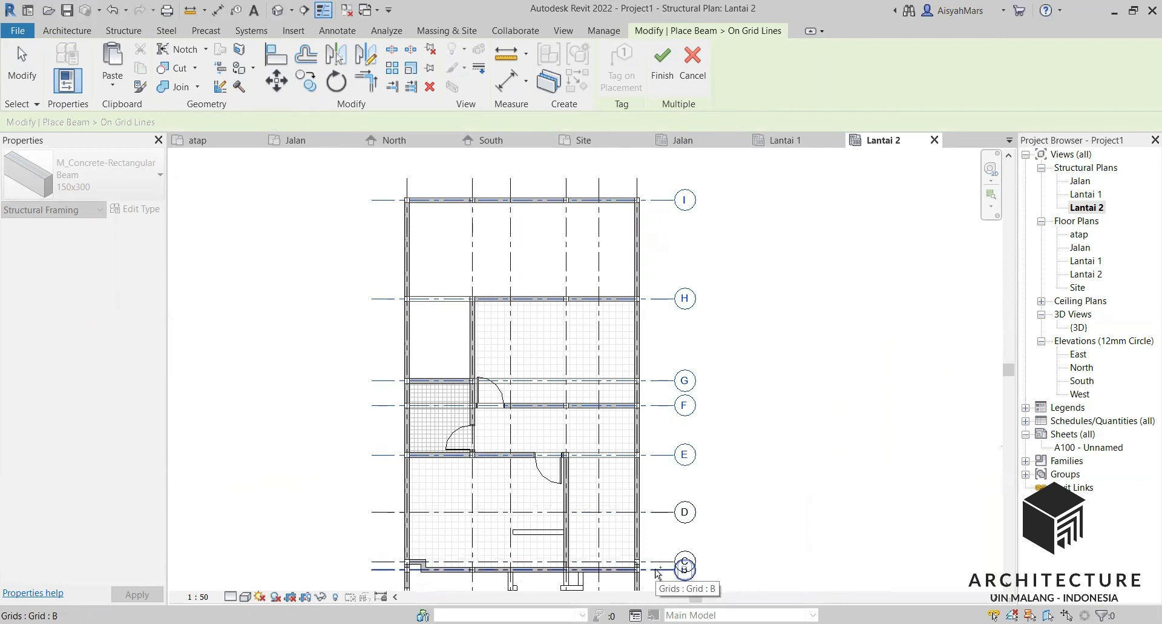
left_click(656, 570)
scroll(672, 364, "down", 2)
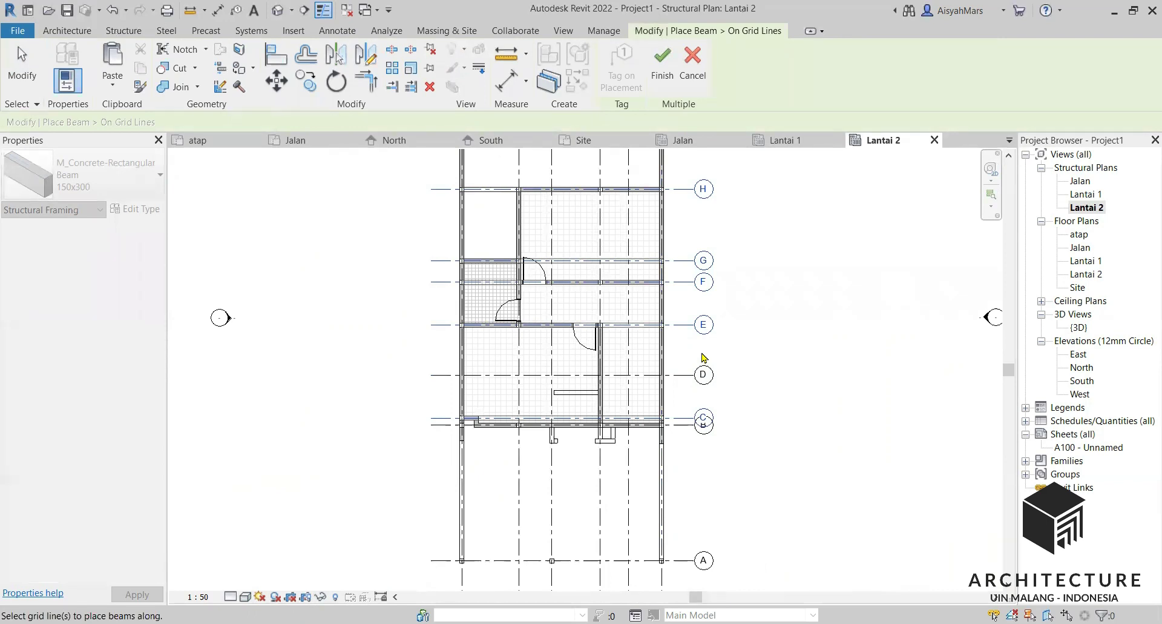
scroll(669, 440, "up", 2)
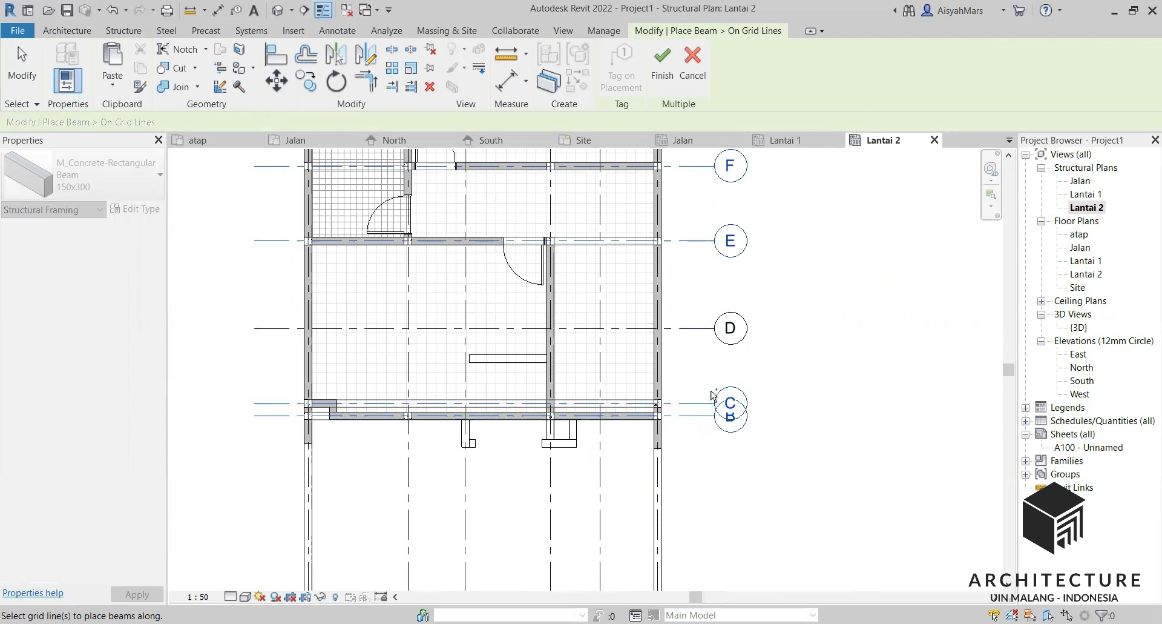
scroll(690, 342, "down", 2)
Step: Add grid 1 and the other numbered grids needed for Lantai 2, and finish placing the beams on grids
scroll(503, 526, "up", 2)
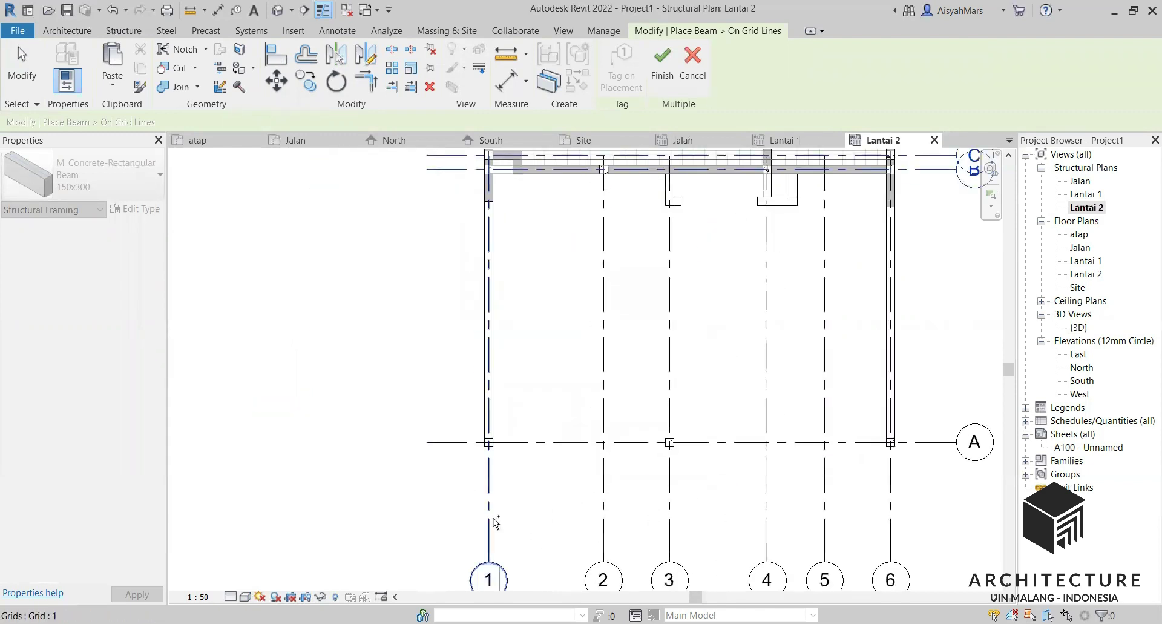
scroll(636, 511, "down", 3)
scroll(696, 199, "up", 3)
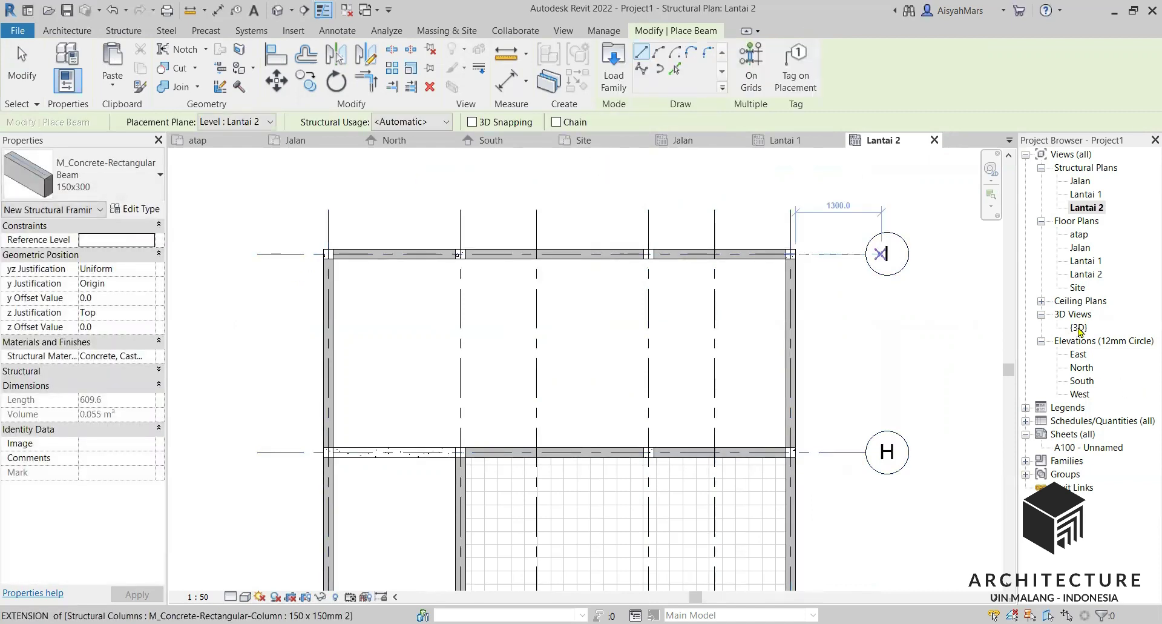
scroll(629, 251, "down", 2)
key("Escape")
key("Escape")
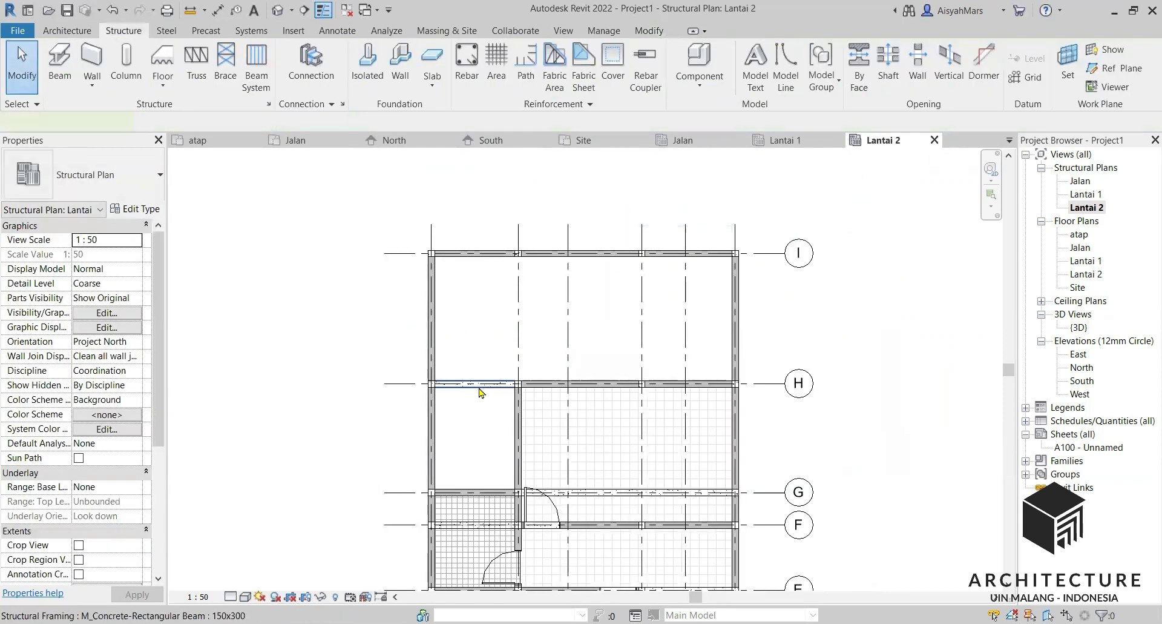
Step: Check the Dinding 150 mm wall on grid H between grids 1 and 2 in the Lantai 2 plan
scroll(498, 308, "down", 2)
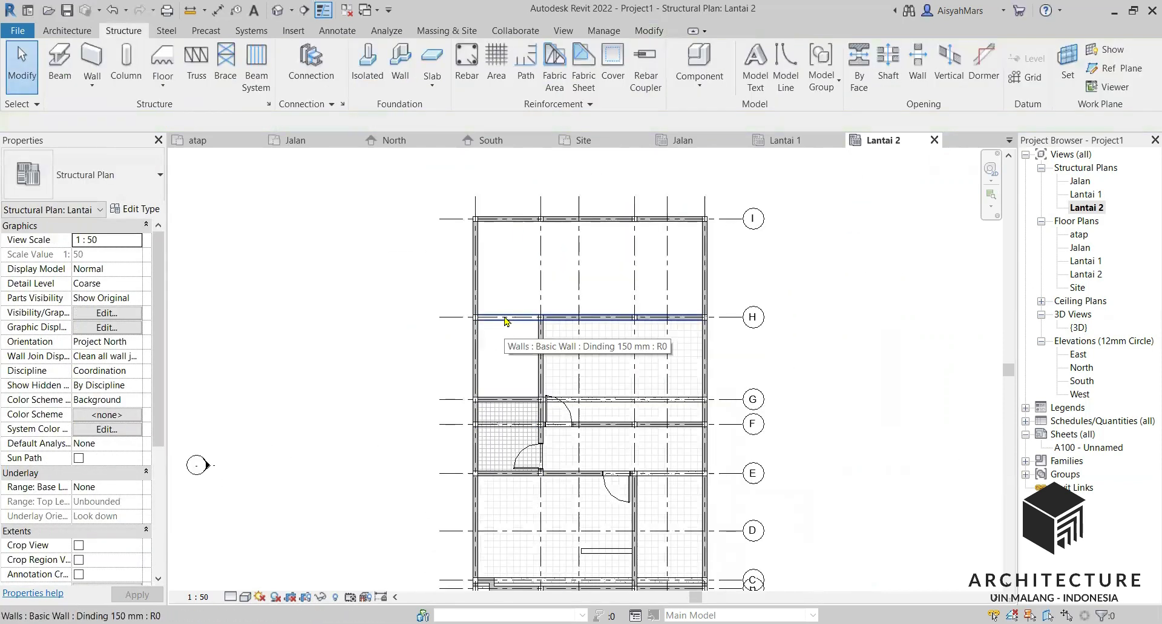
left_click(505, 317)
scroll(506, 317, "up", 3)
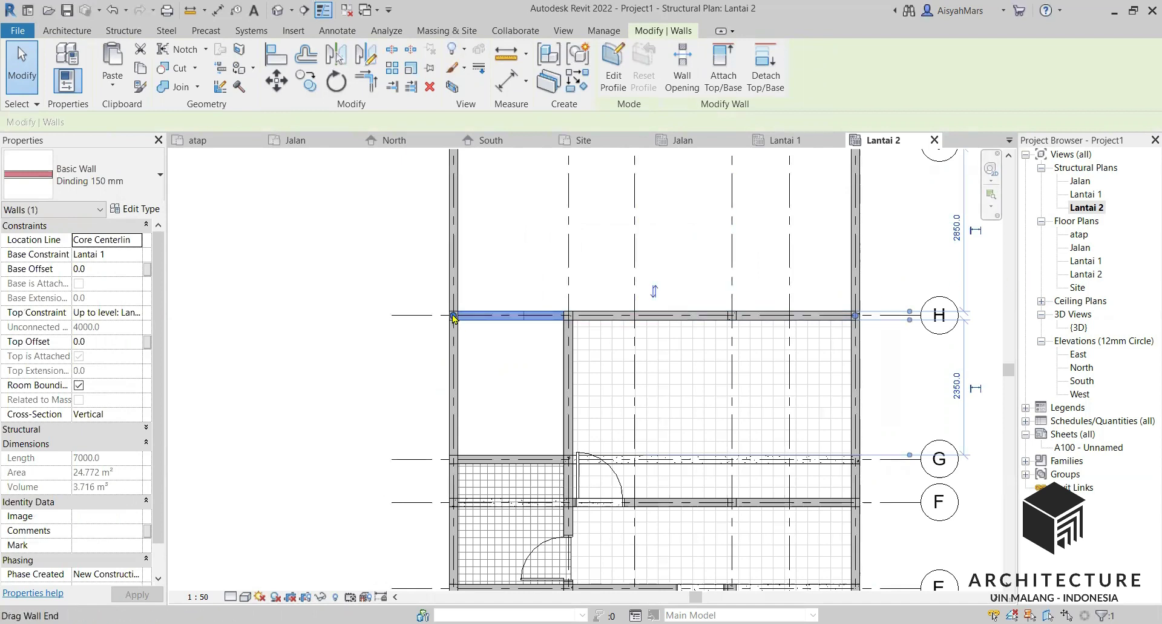
key("Escape")
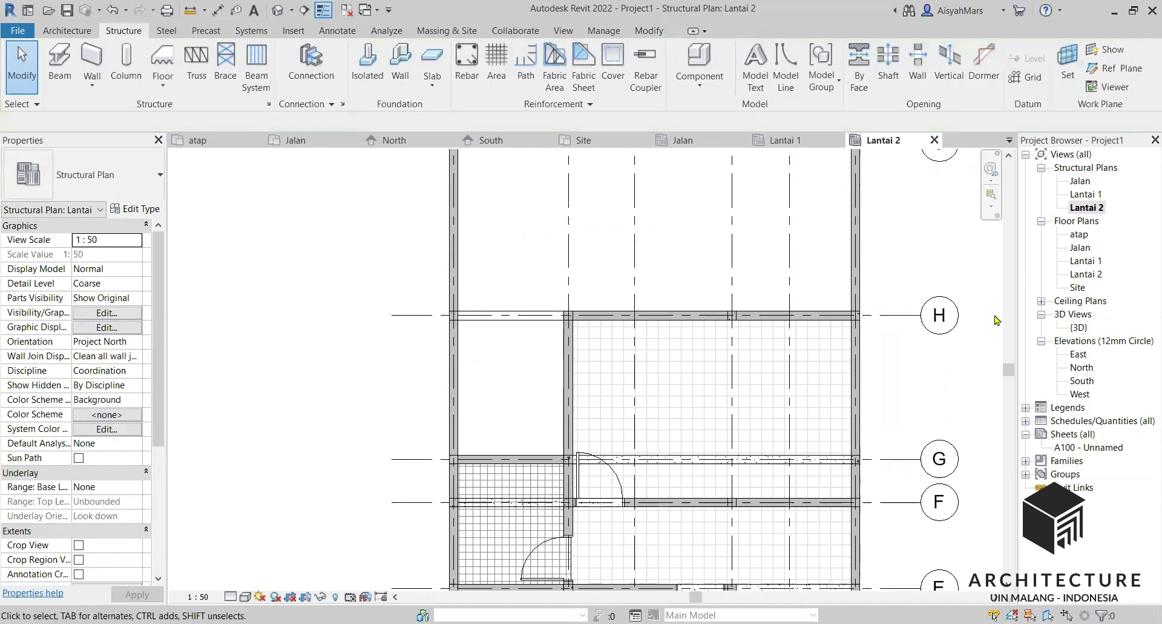
Step: Examine in 3D how the Lantai 2 150x300 beam meets the 150 x 150 mm column beside the window
double_click(1080, 327)
scroll(465, 398, "up", 4)
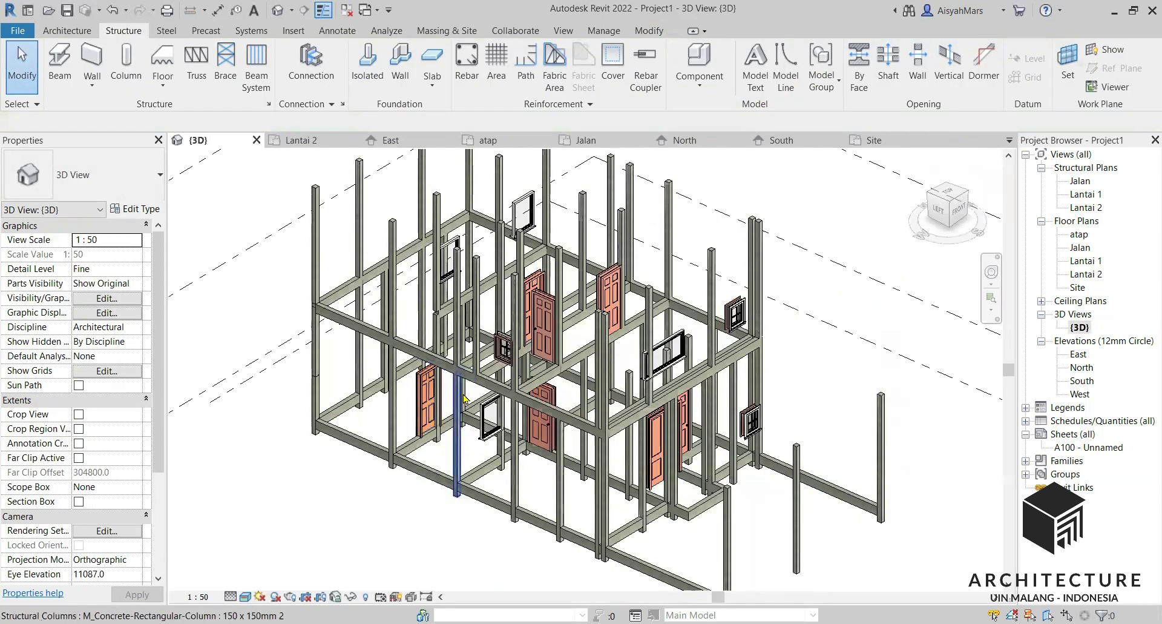
scroll(465, 398, "up", 6)
left_click(498, 253)
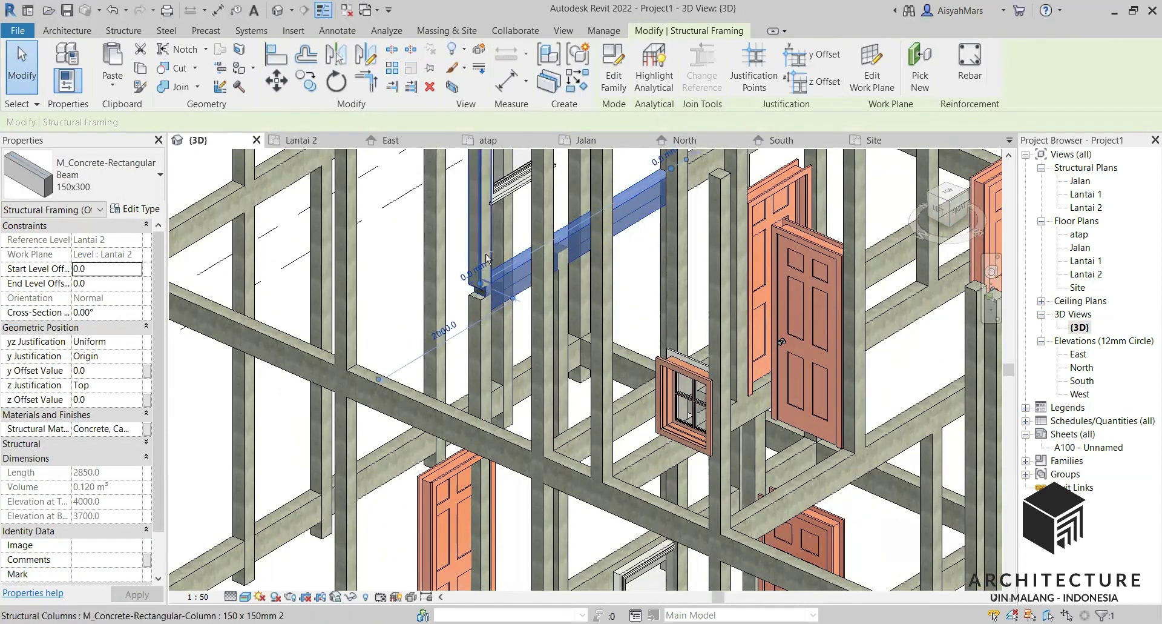
left_click(486, 282, "ctrl")
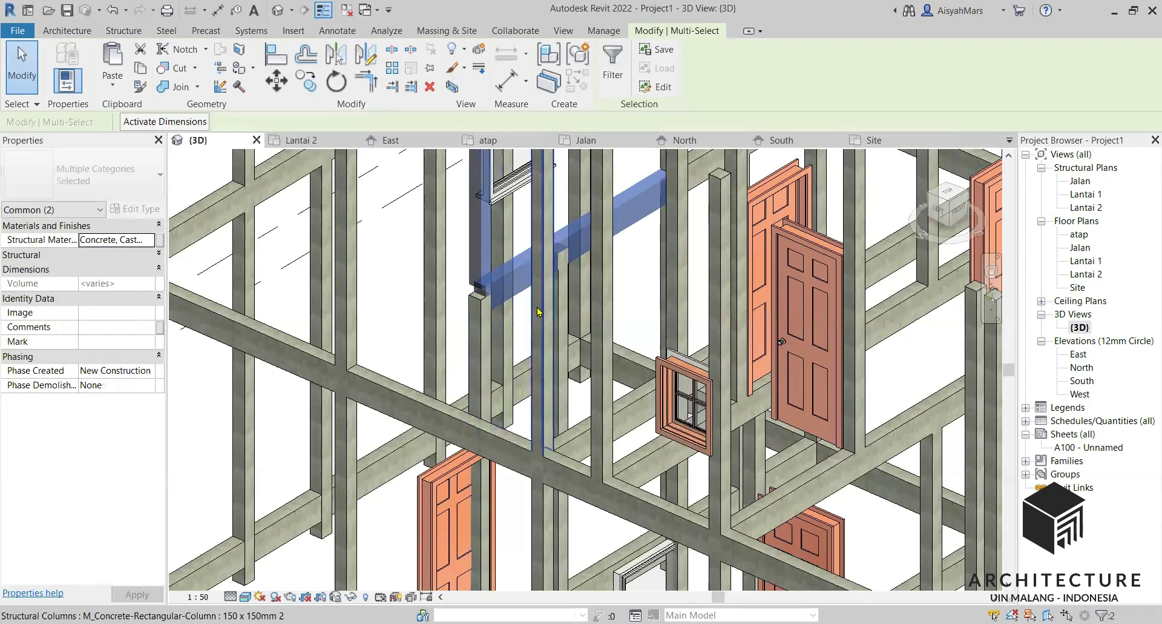
scroll(486, 282, "down", 3)
key("Escape")
scroll(840, 268, "down", 4)
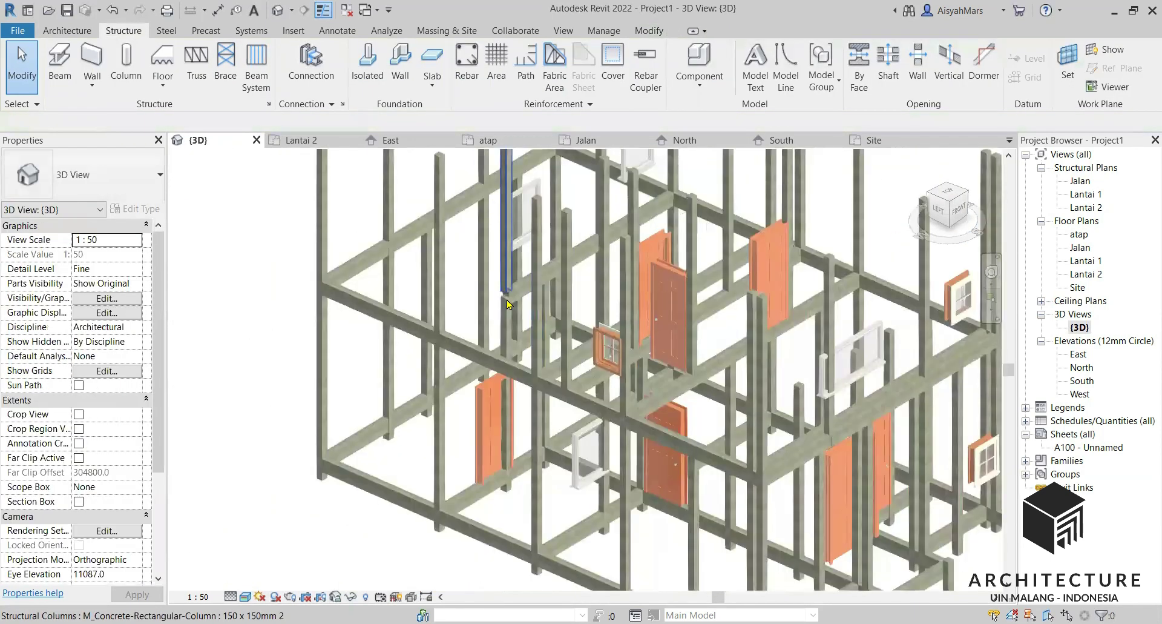
Step: Hide the Doors and Windows categories in the 3D view's visibility overrides so only the structural frame is exposed
key("v")
key("g")
scroll(388, 294, "down", 2)
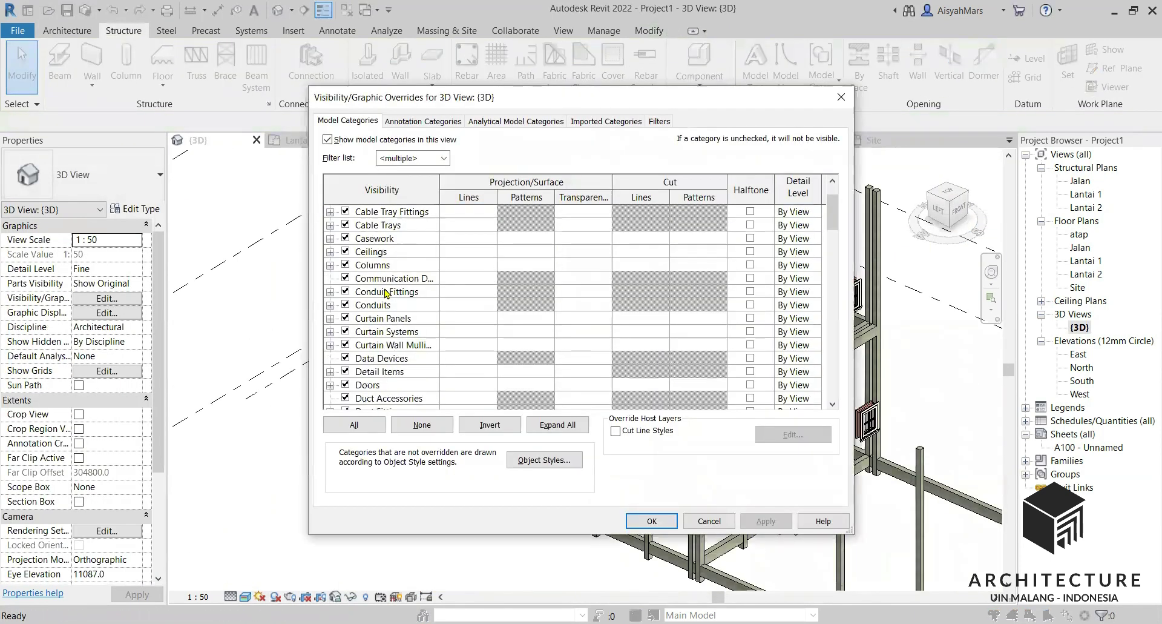
left_click(346, 357)
scroll(410, 333, "down", 3)
scroll(410, 332, "down", 20)
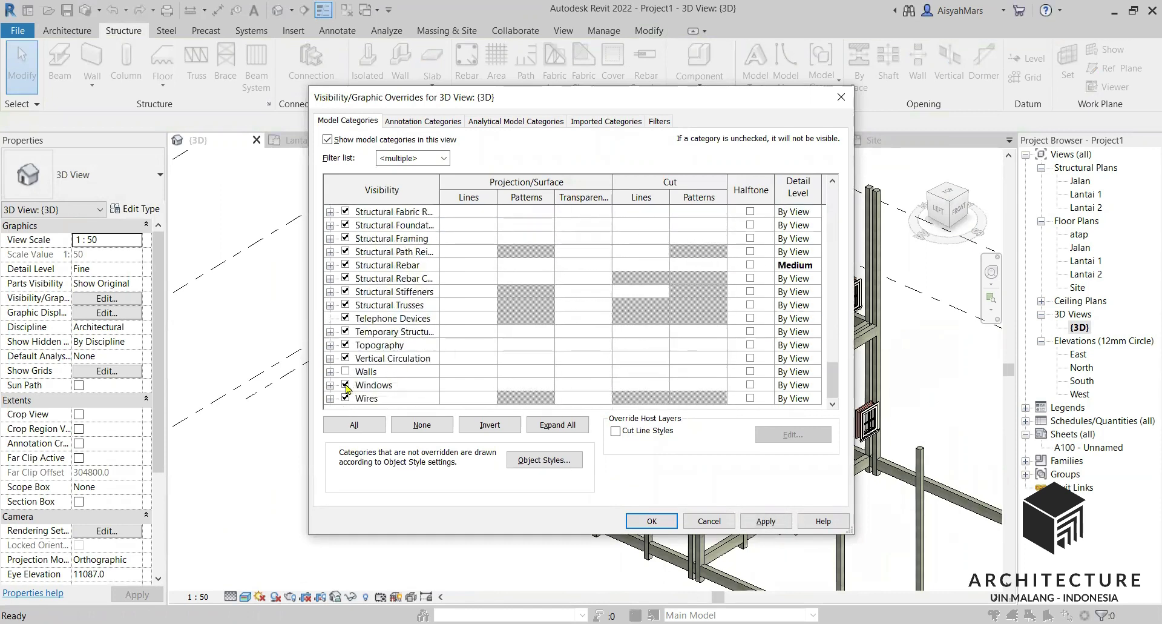
left_click(652, 521)
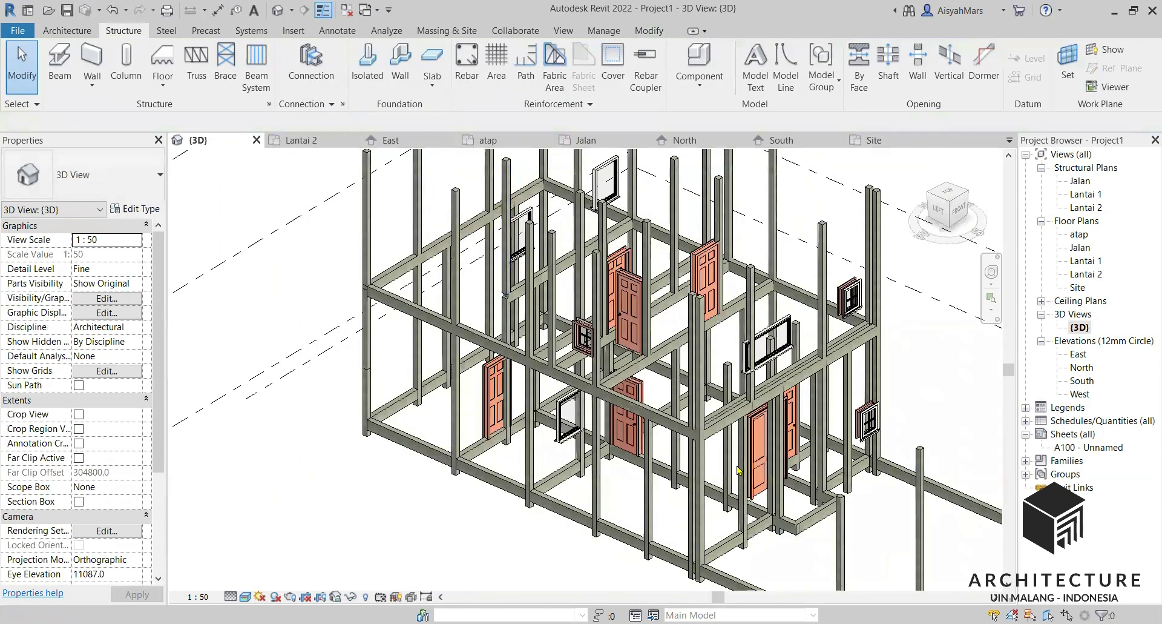
Step: Examine the exposed frame in 3D, checking the front beams on grids B and C and the Lantai 2 column at B-2
left_click(854, 302)
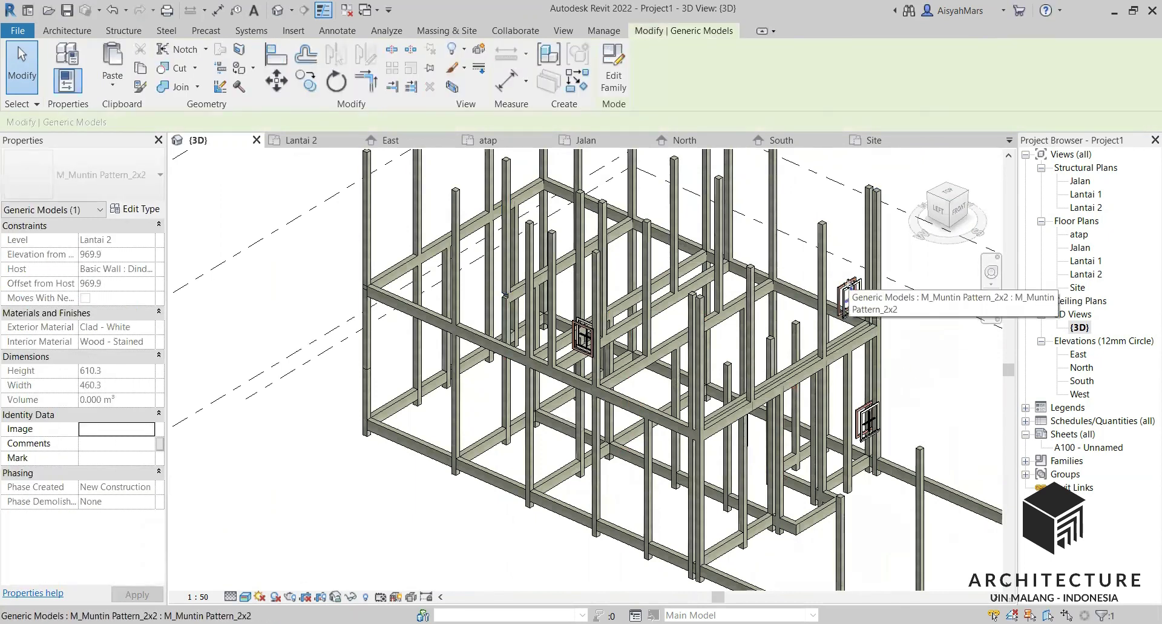
left_click(924, 366)
key("alt")
mouse_move(833, 395)
middle_mouse_down()
mouse_move(744, 442)
mouse_move(827, 400)
middle_mouse_up()
middle_click_drag(669, 362, 462, 407, "shift")
scroll(636, 233, "up", 5)
scroll(636, 233, "down", 3)
middle_click_drag(636, 233, 636, 316, "shift")
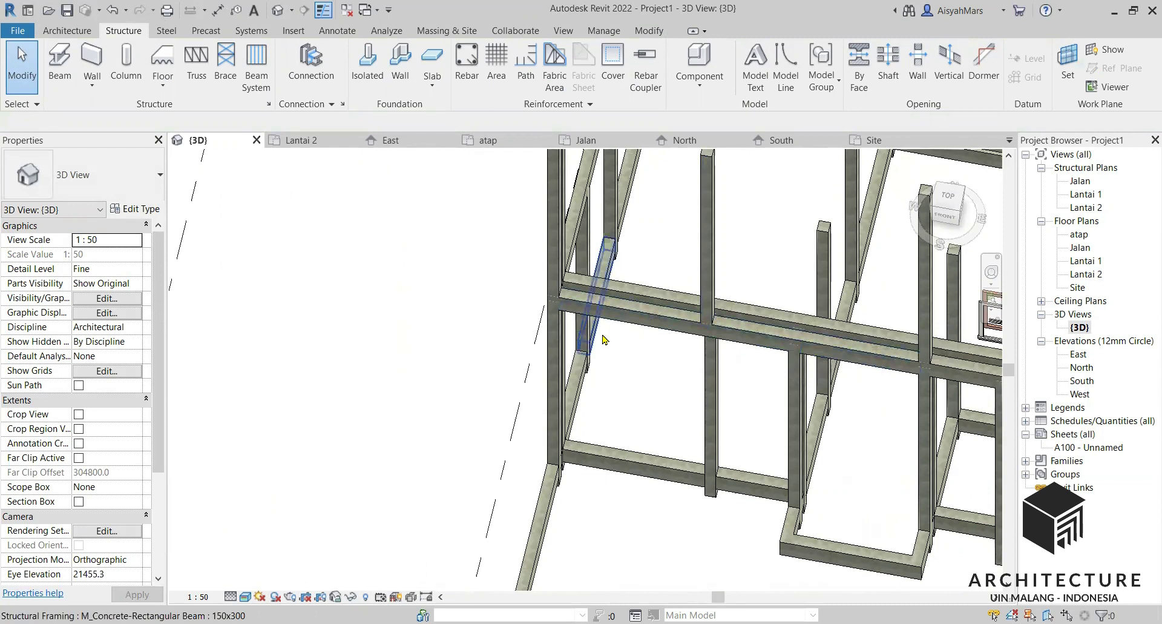
scroll(603, 339, "down", 3)
scroll(757, 344, "up", 5)
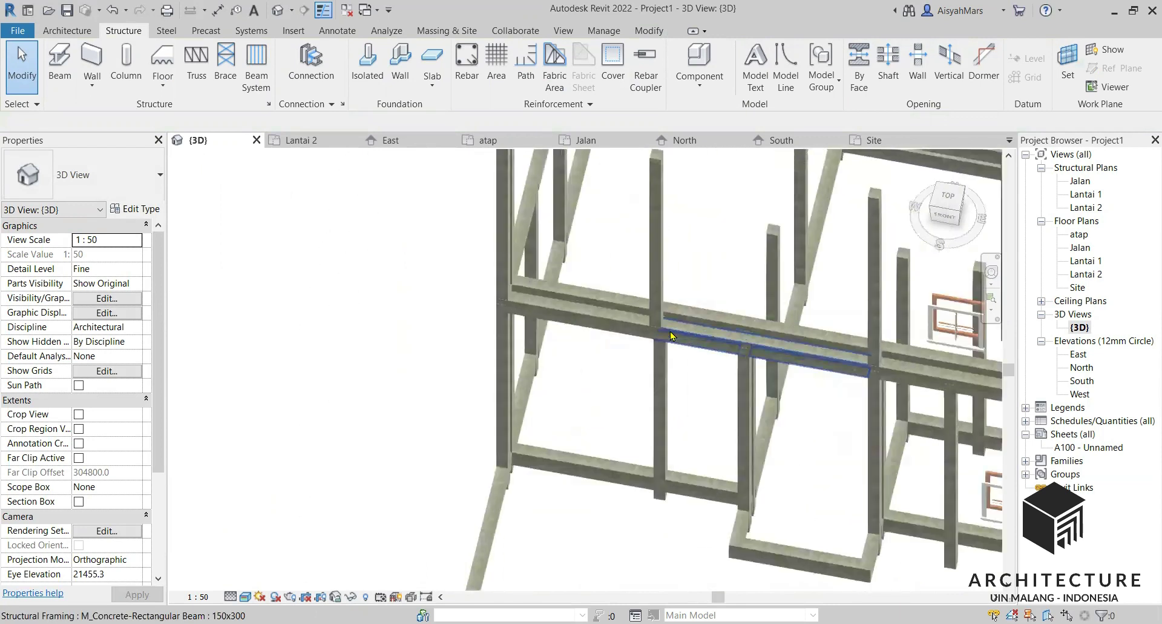
left_click(688, 397)
scroll(753, 319, "up", 2)
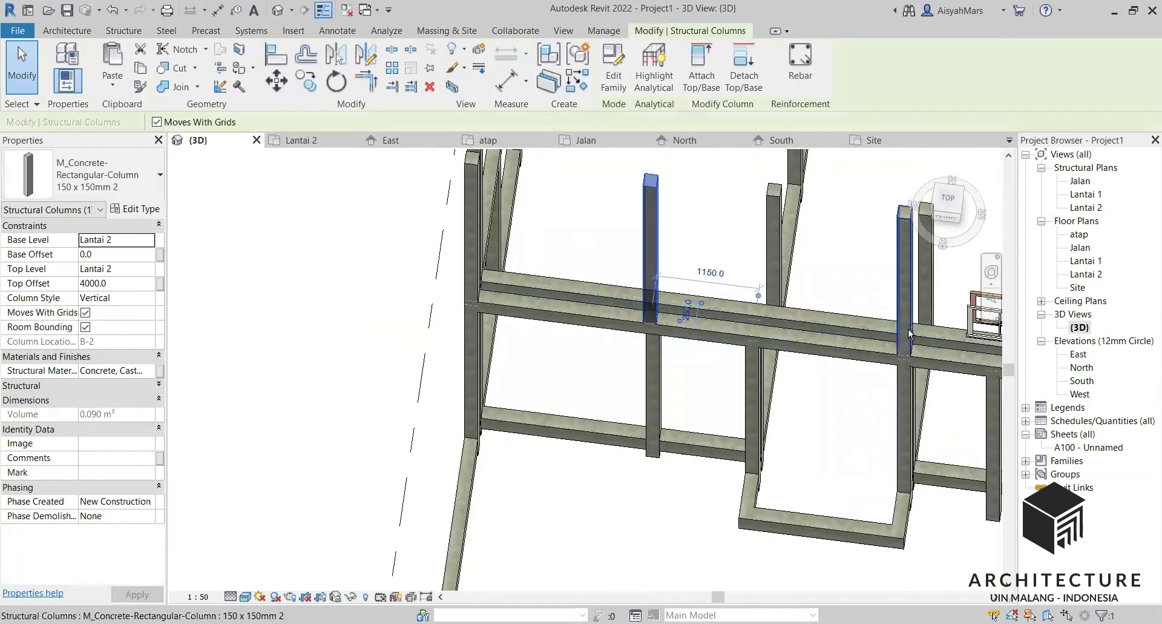
Step: Delete the 150x300 concrete beam along grid C in the Lantai 2 structural plan
double_click(1097, 197)
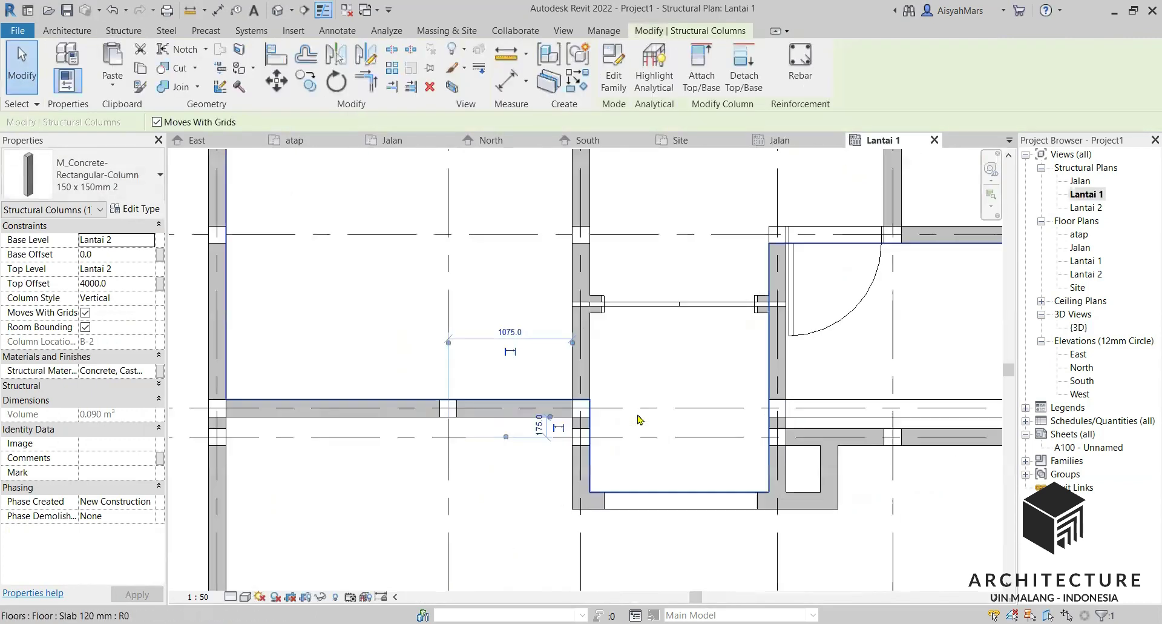
double_click(1083, 208)
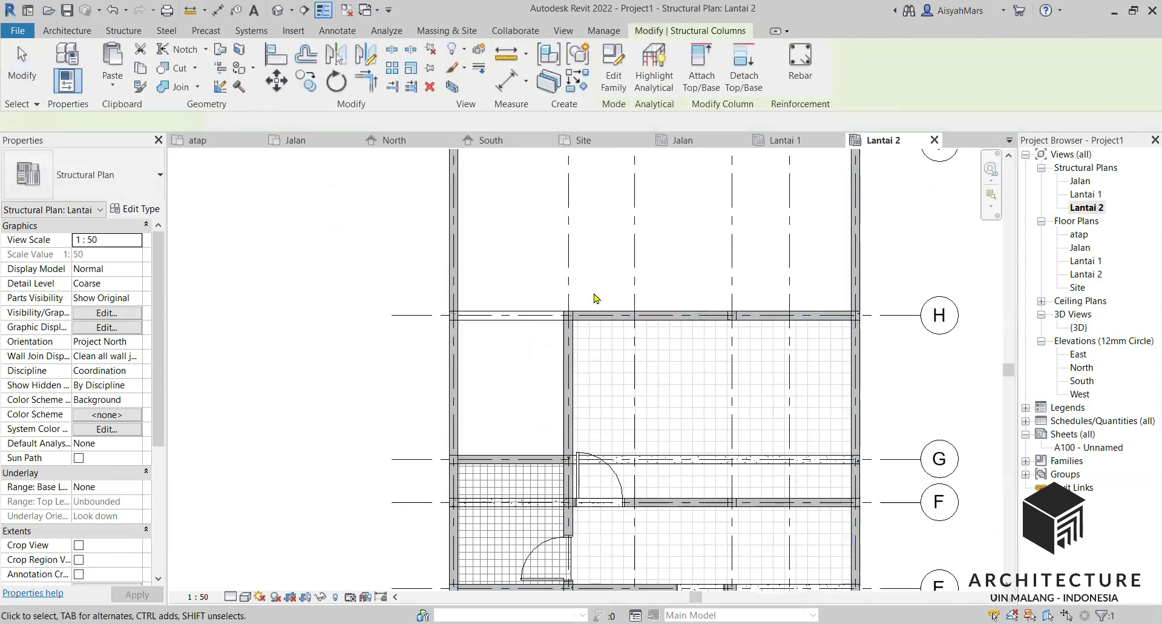
left_click(600, 475)
scroll(624, 538, "up", 3)
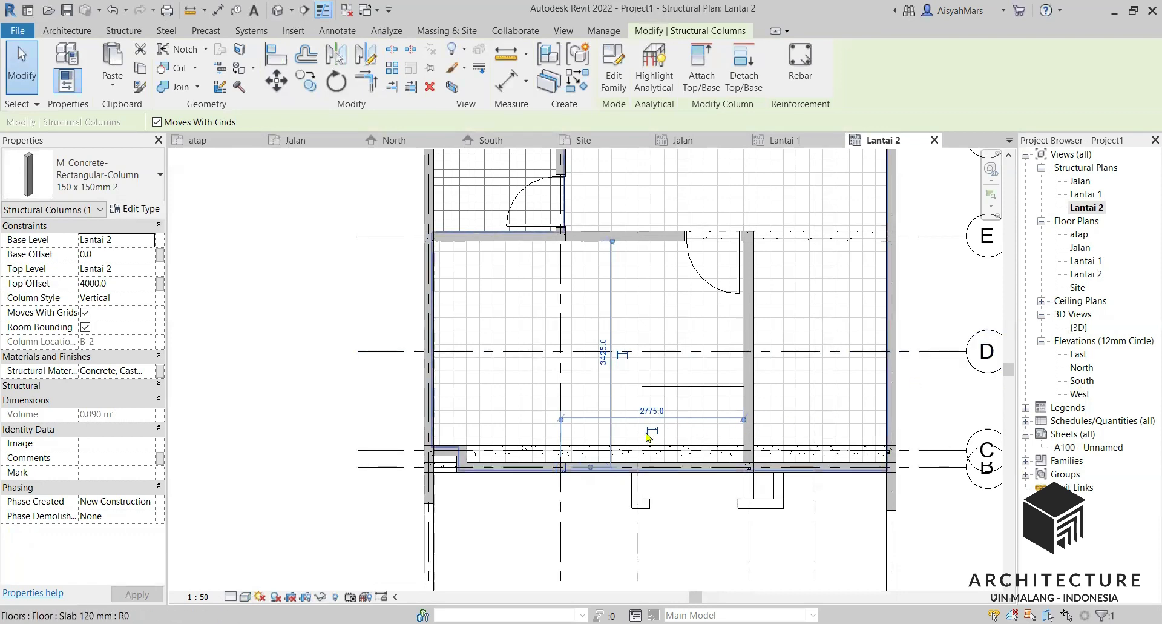
left_click(526, 456)
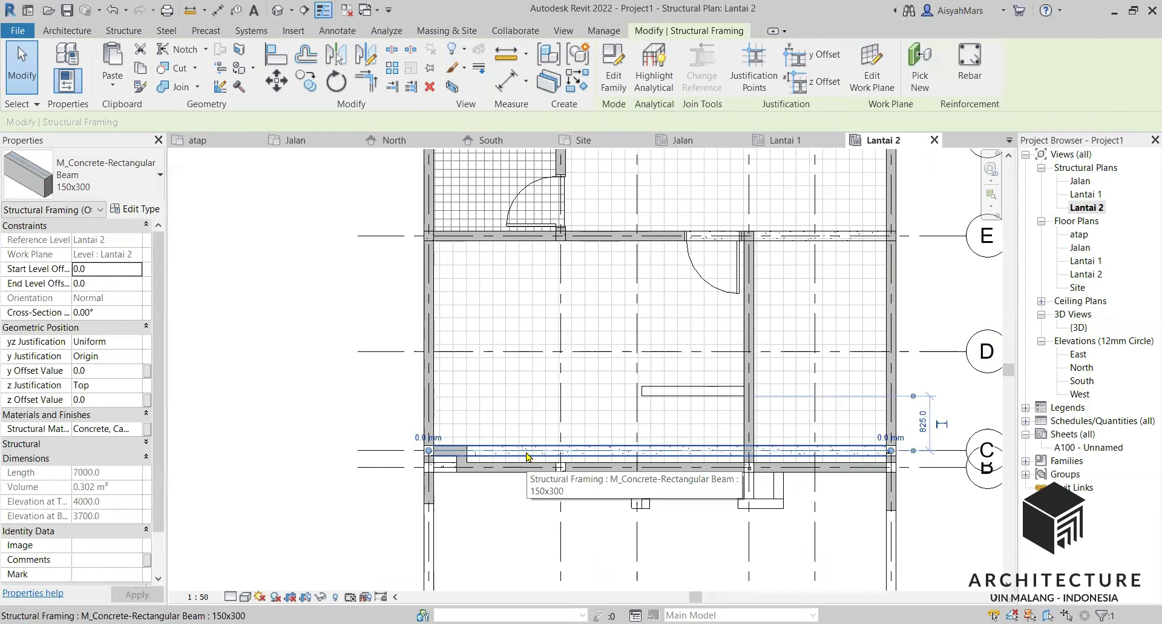
key("Escape")
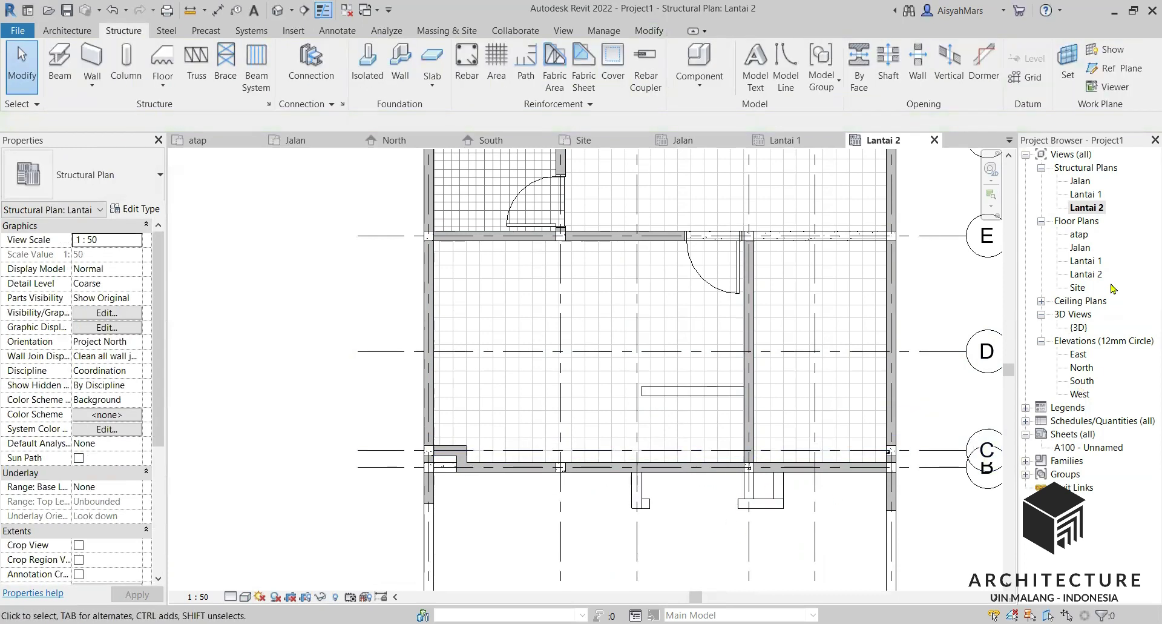
Step: Delete the extra 150 x 150 mm columns along grid C at Lantai 1 in the 3D view, including the one at C-3
double_click(1081, 327)
middle_click_drag(763, 339, 659, 276, "shift")
left_click(835, 345)
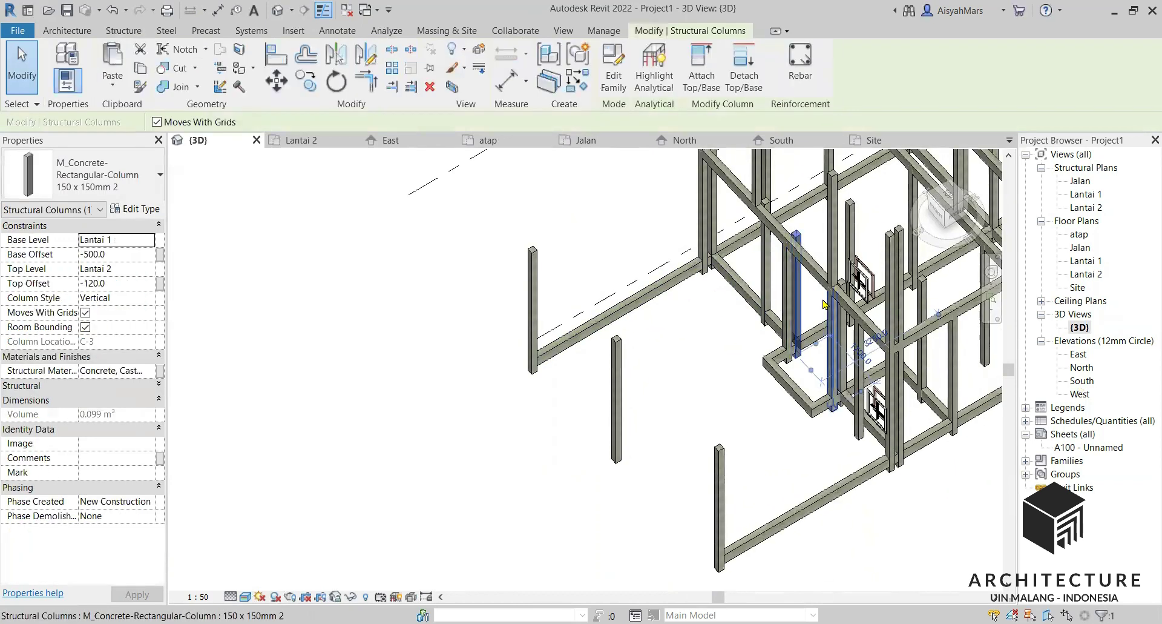
key("Escape")
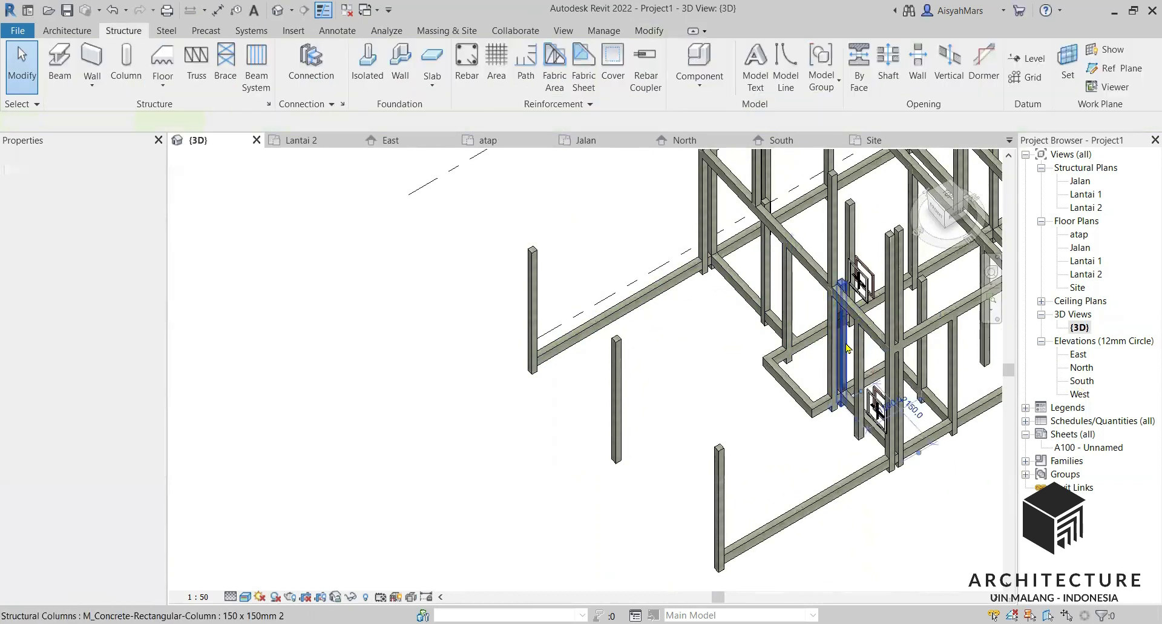
scroll(857, 426, "up", 2)
scroll(857, 425, "up", 1)
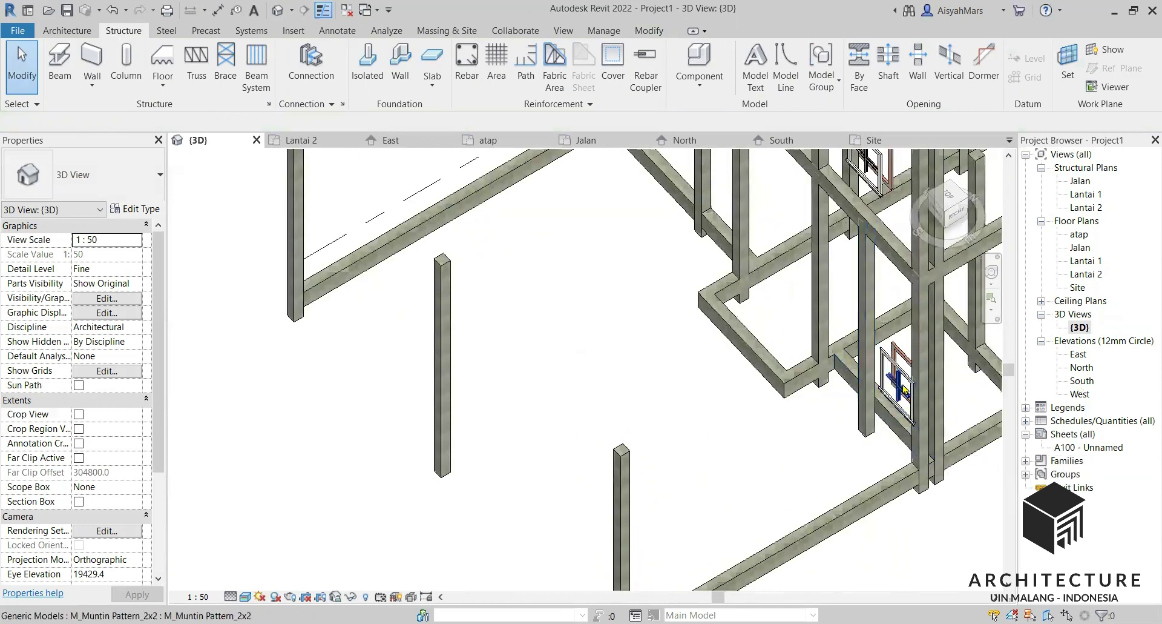
left_click(940, 376)
key("Escape")
scroll(940, 376, "down", 3)
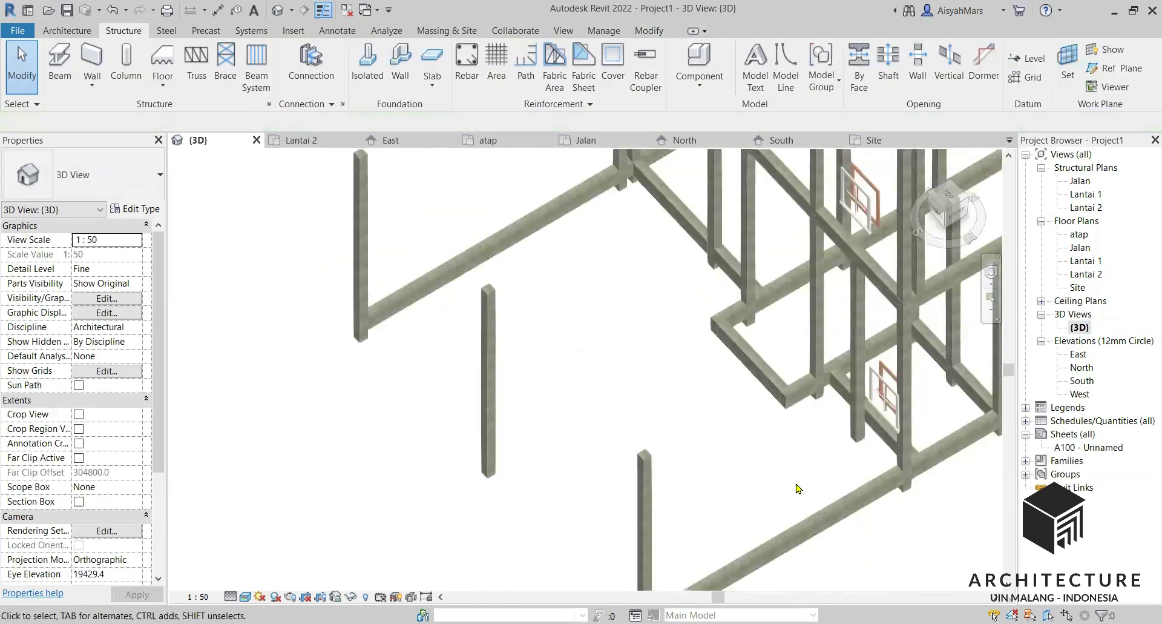
left_click(896, 311)
key("Escape")
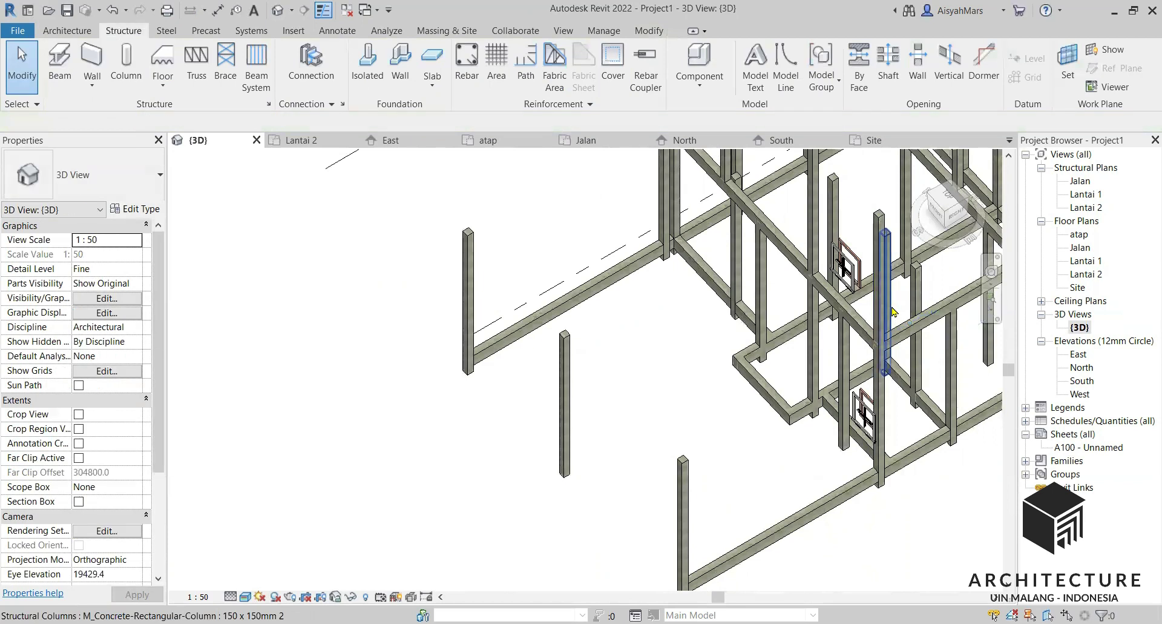
Step: Move the 2150 mm long 150x300 beam at Lantai 1 by 250 mm from grid C onto the wall on grid B
double_click(1086, 194)
scroll(746, 396, "up", 4)
left_click(746, 397)
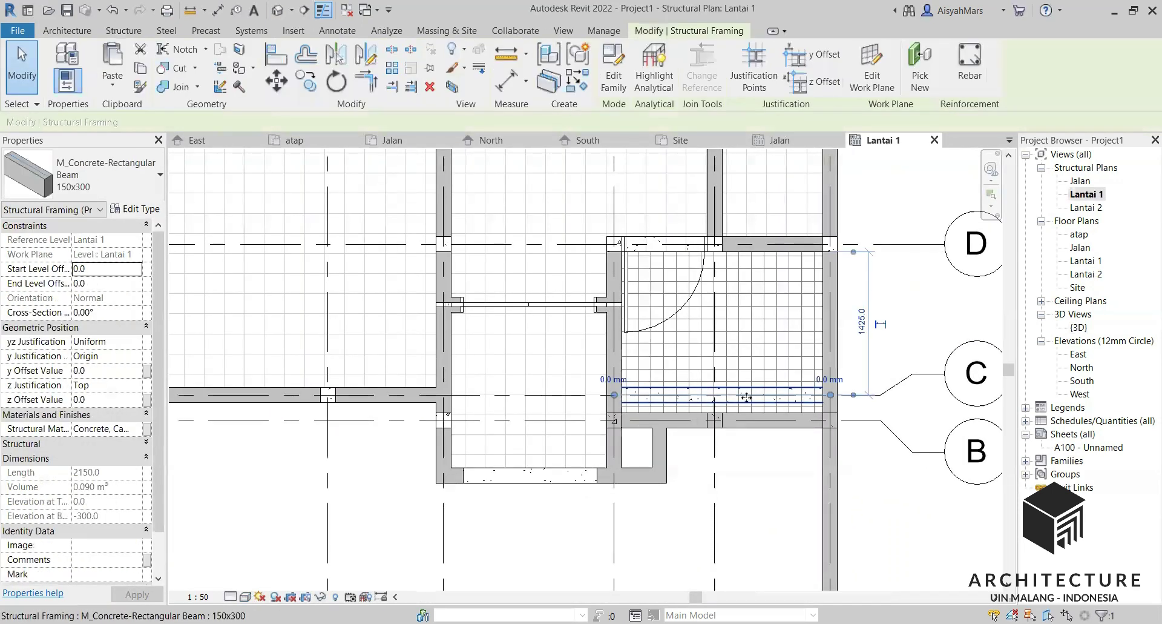
scroll(746, 396, "up", 2)
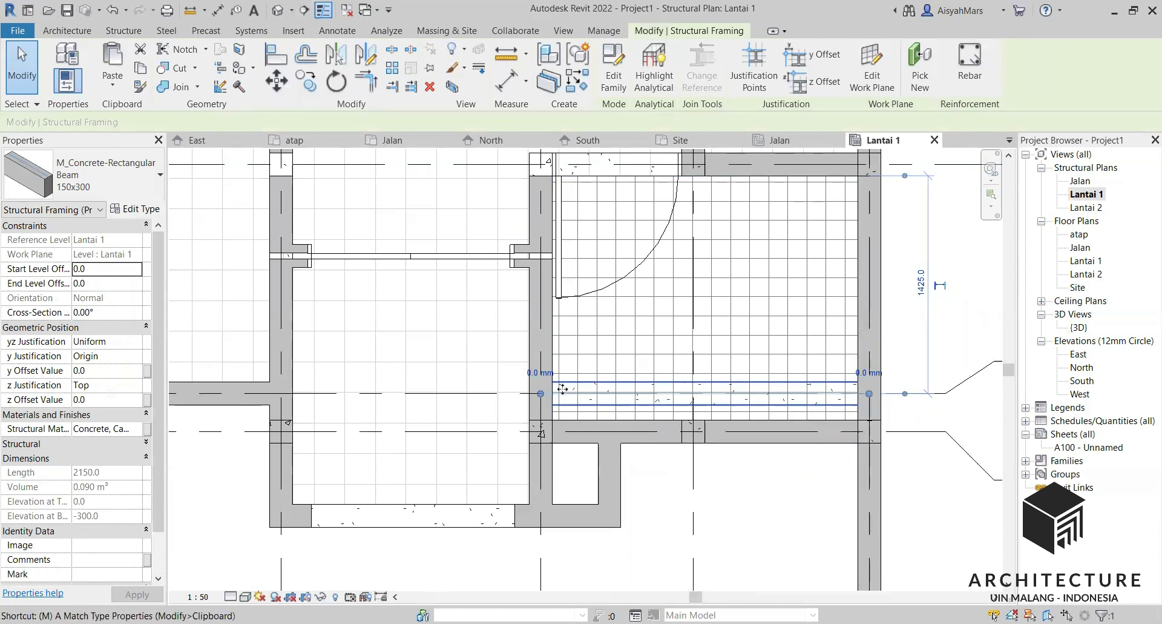
key("m")
key("v")
left_click(541, 394)
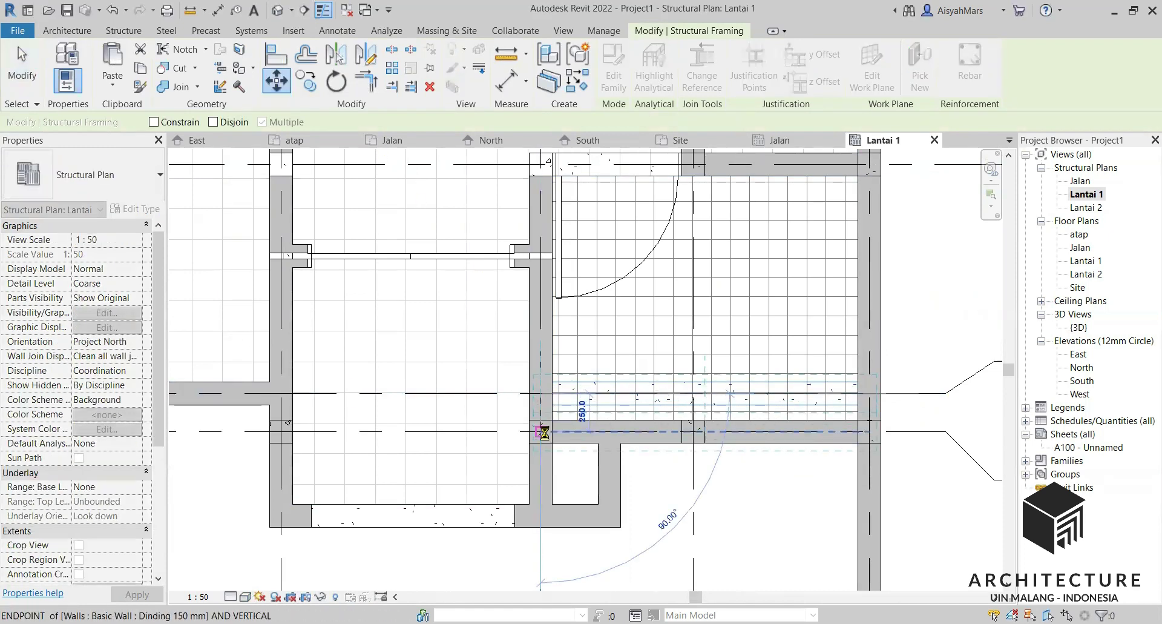
left_click(543, 432)
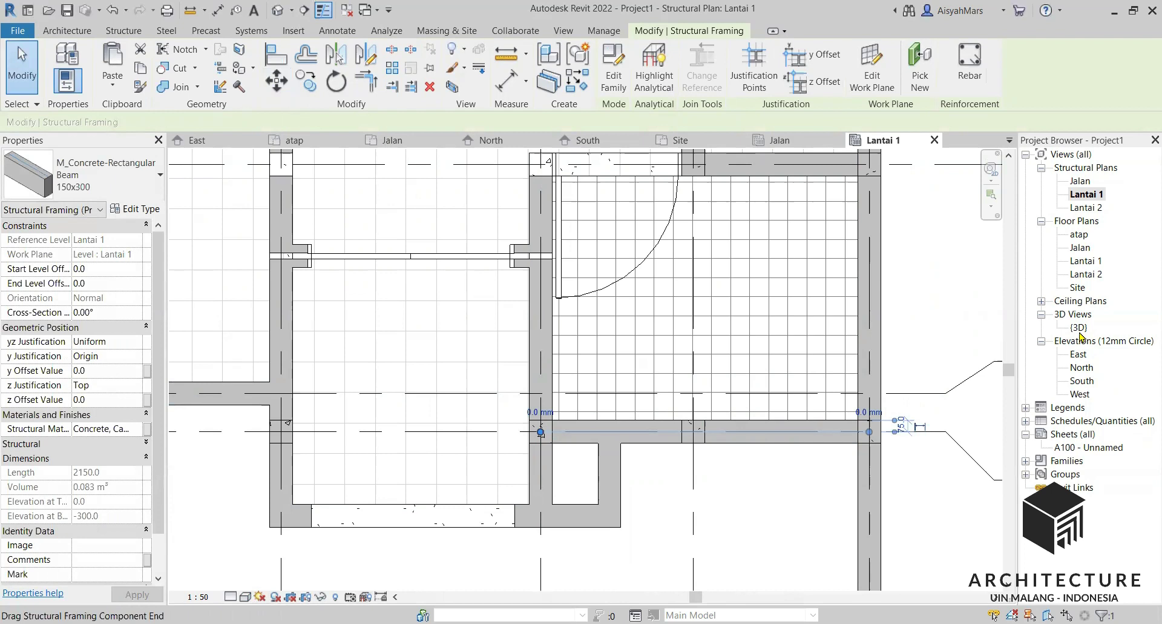
Step: Check the paired columns at the front corner on grid 1 in 3D and delete the extra Lantai 2 column there
double_click(1079, 328)
middle_click_drag(696, 363, 879, 272)
scroll(829, 267, "up", 2)
left_click(827, 270)
scroll(734, 238, "up", 2)
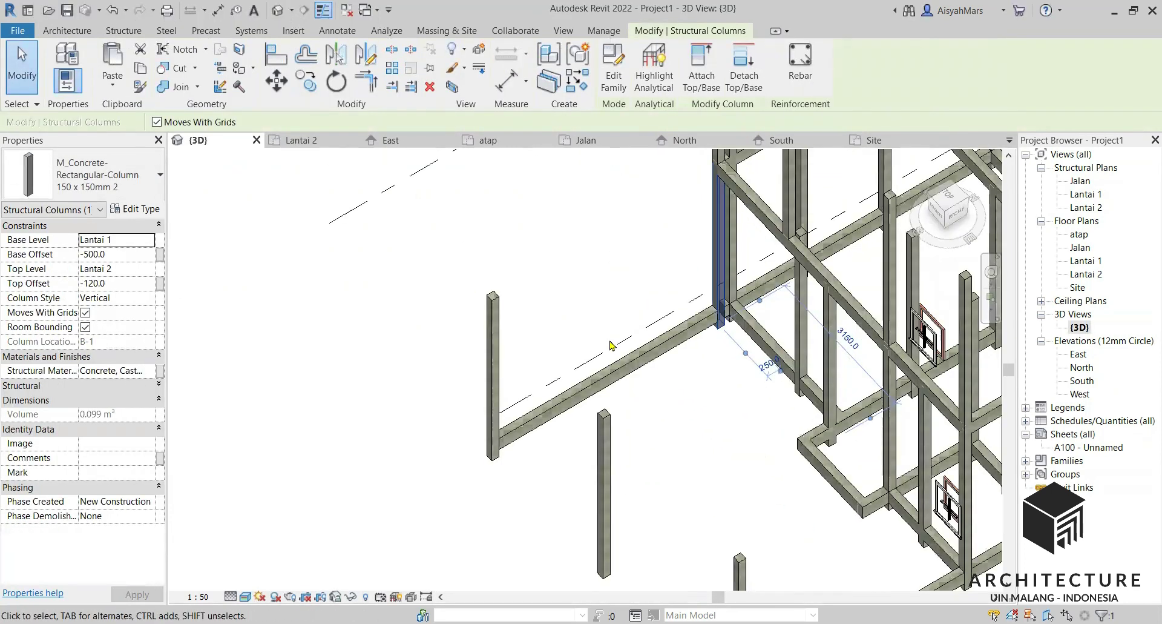
left_click(699, 445)
scroll(702, 363, "down", 2)
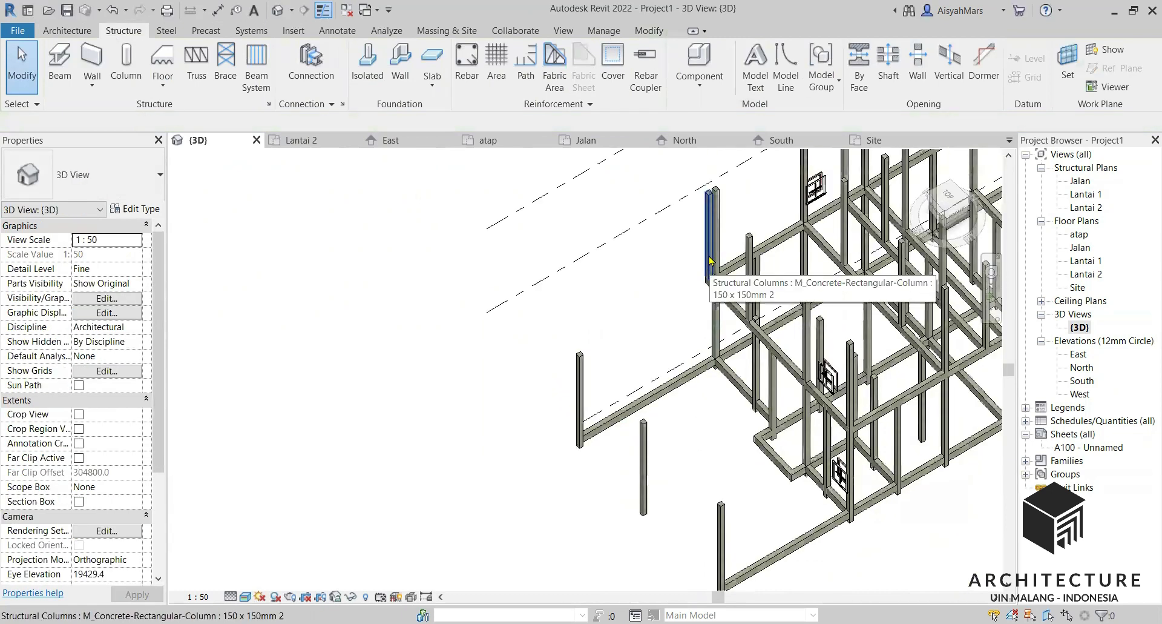
scroll(711, 260, "up", 1)
scroll(710, 260, "down", 2)
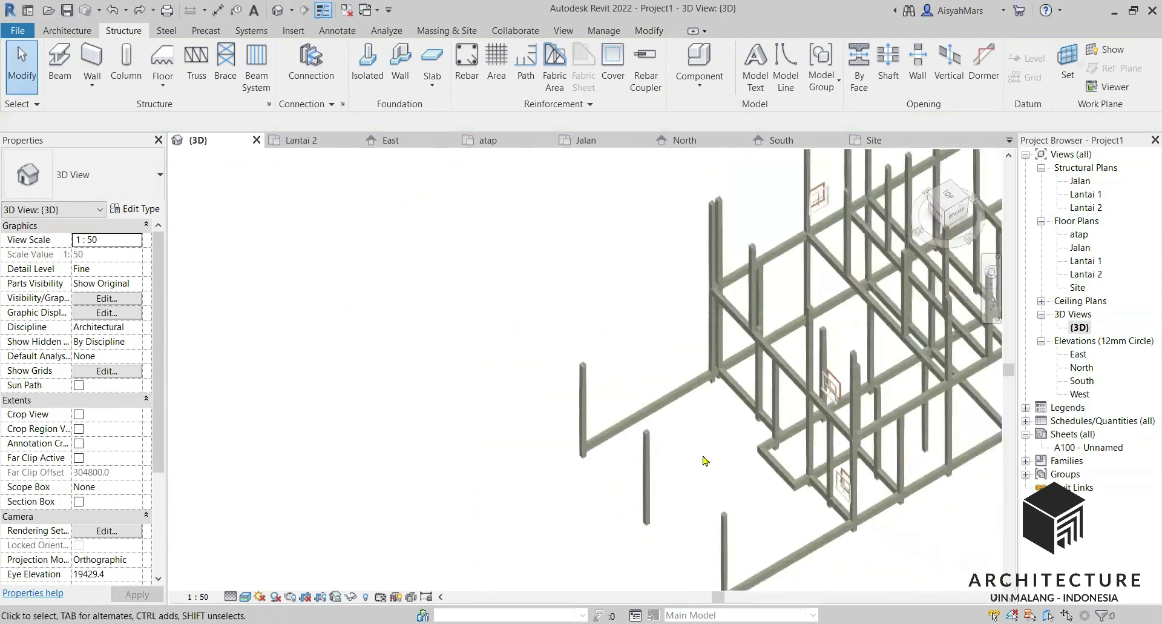
scroll(690, 285, "up", 2)
left_click(724, 262)
key("Escape")
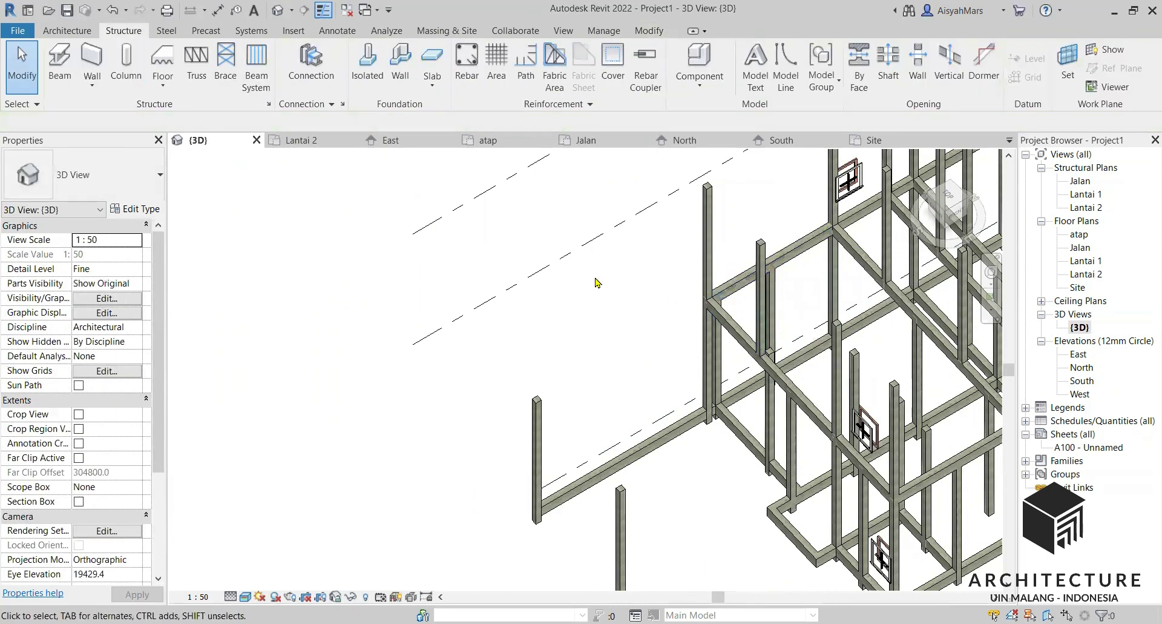
Step: Review the corrected frame in 3D and delete the 150x300 beam on grid G across the large room in the Lantai 2 structural plan
scroll(597, 283, "down", 2)
scroll(695, 504, "up", 2)
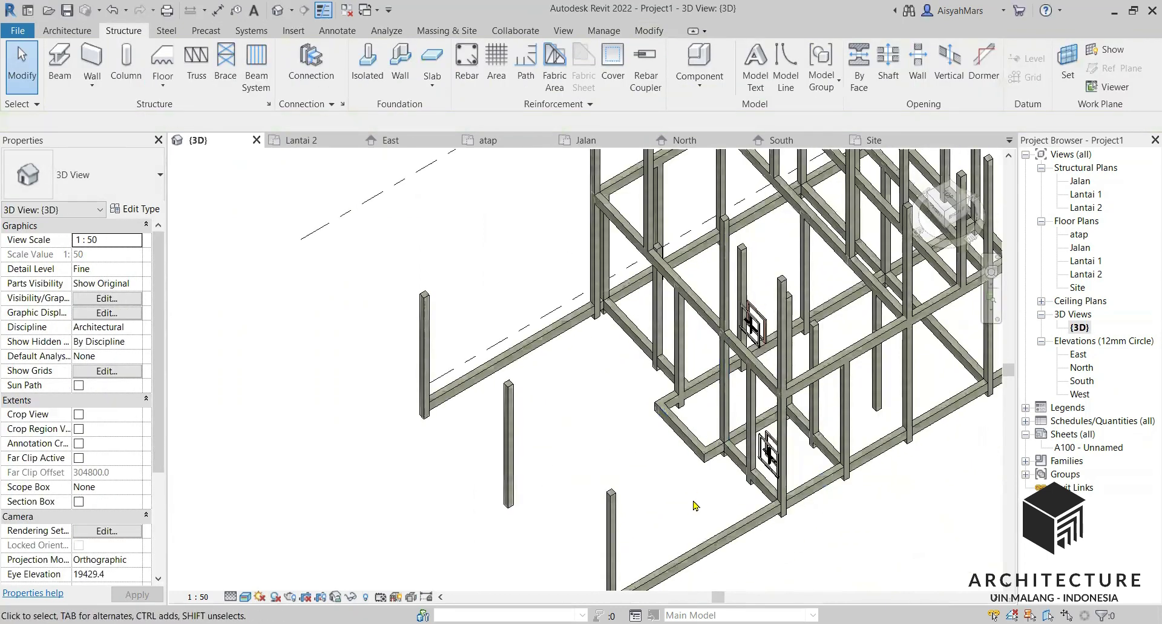
middle_click_drag(720, 459, 896, 448, "shift")
double_click(1086, 207)
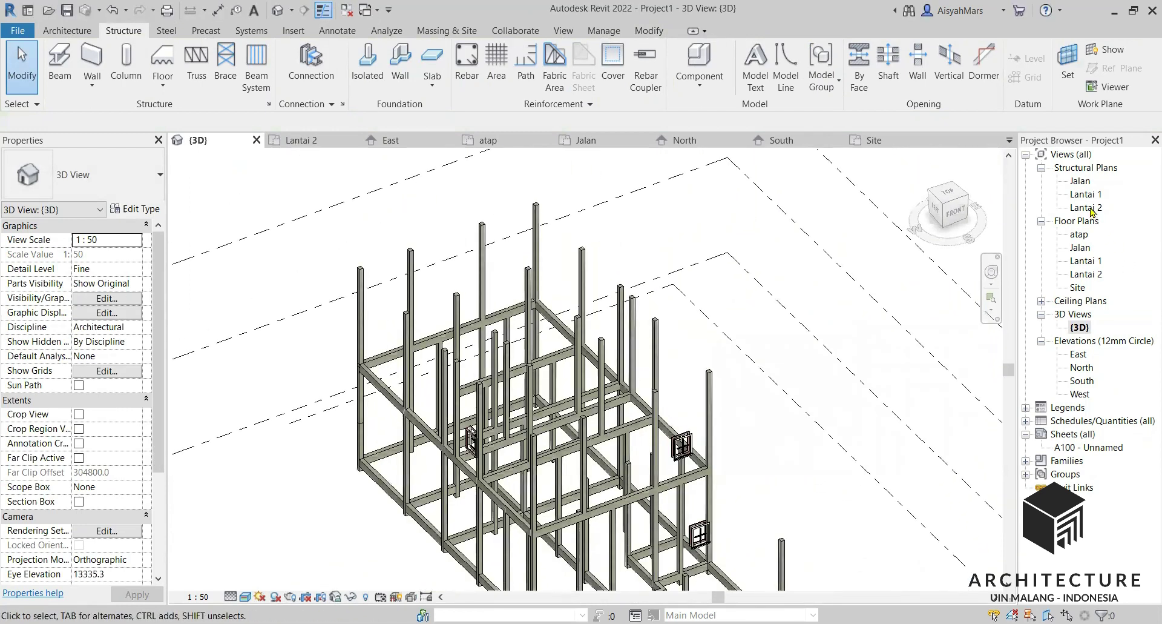
scroll(716, 347, "up", 4)
left_click(757, 372)
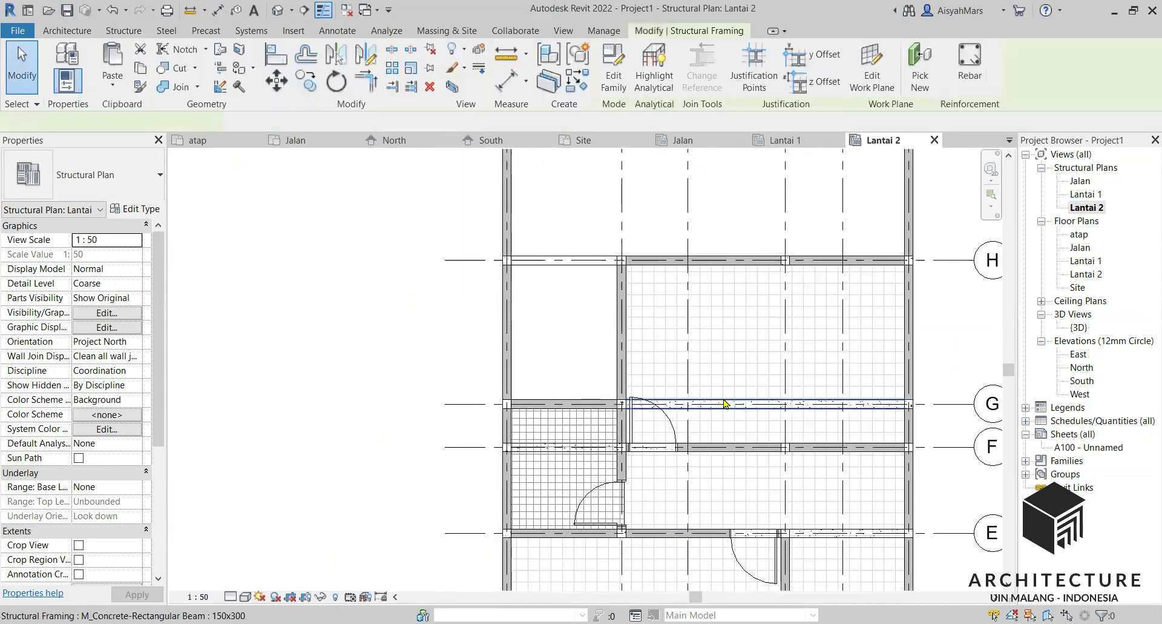
key("Escape")
Step: Delete the 150x300 beam segment on grid F that crosses the small tiled room at Lantai 2
scroll(602, 291, "down", 2)
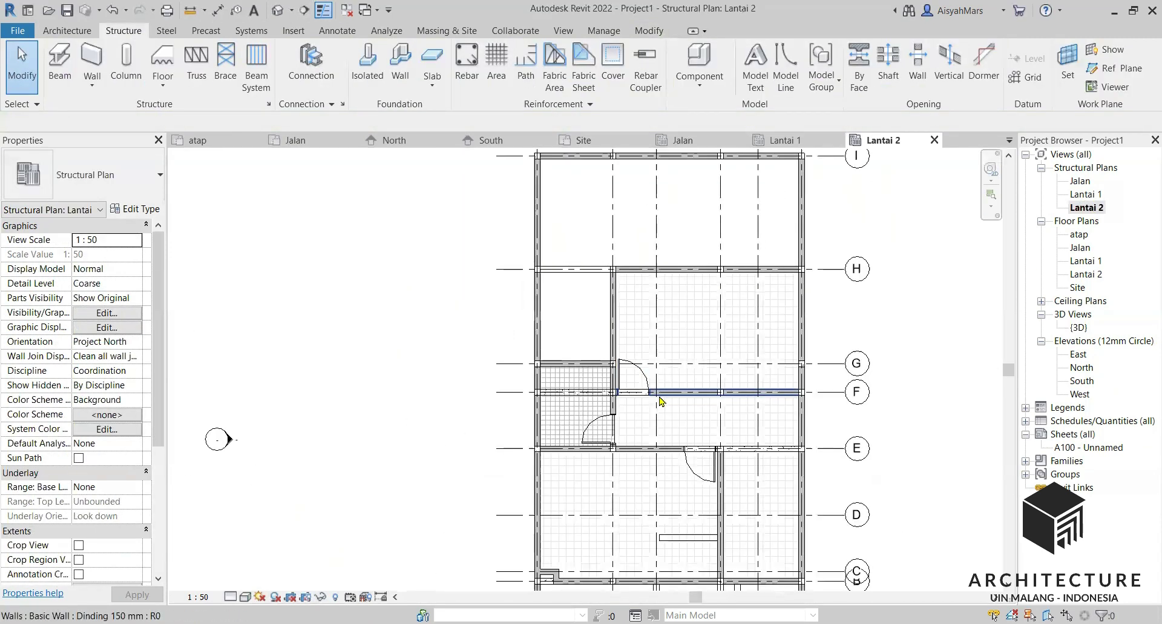
scroll(586, 395, "up", 2)
left_click(604, 394)
key("Escape")
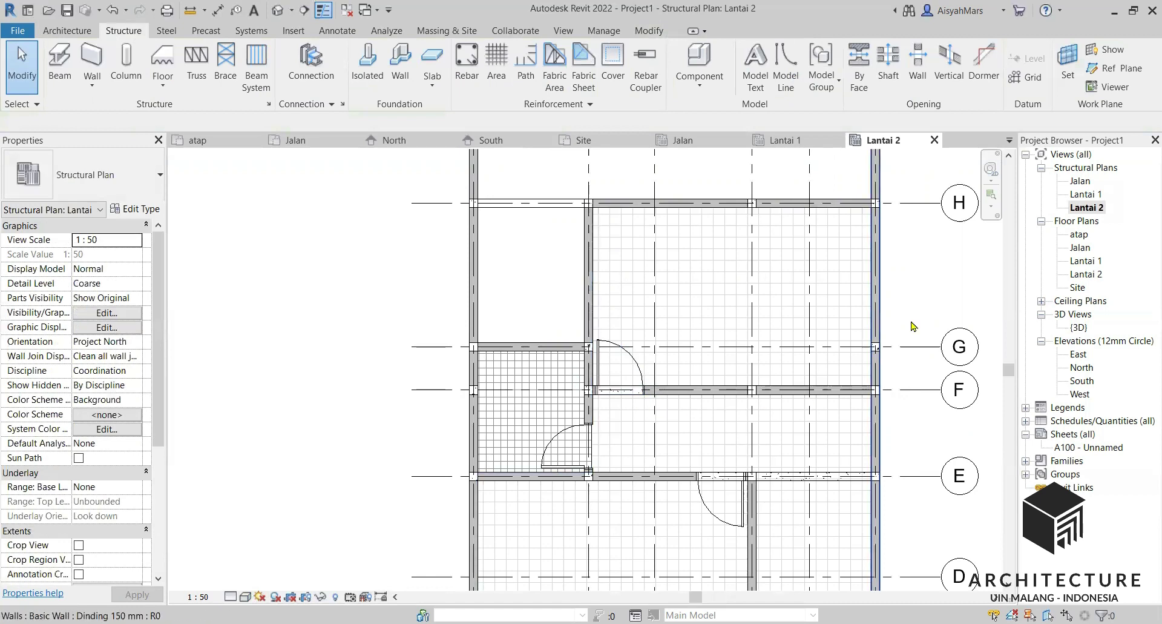
scroll(648, 300, "down", 1)
scroll(530, 371, "up", 2)
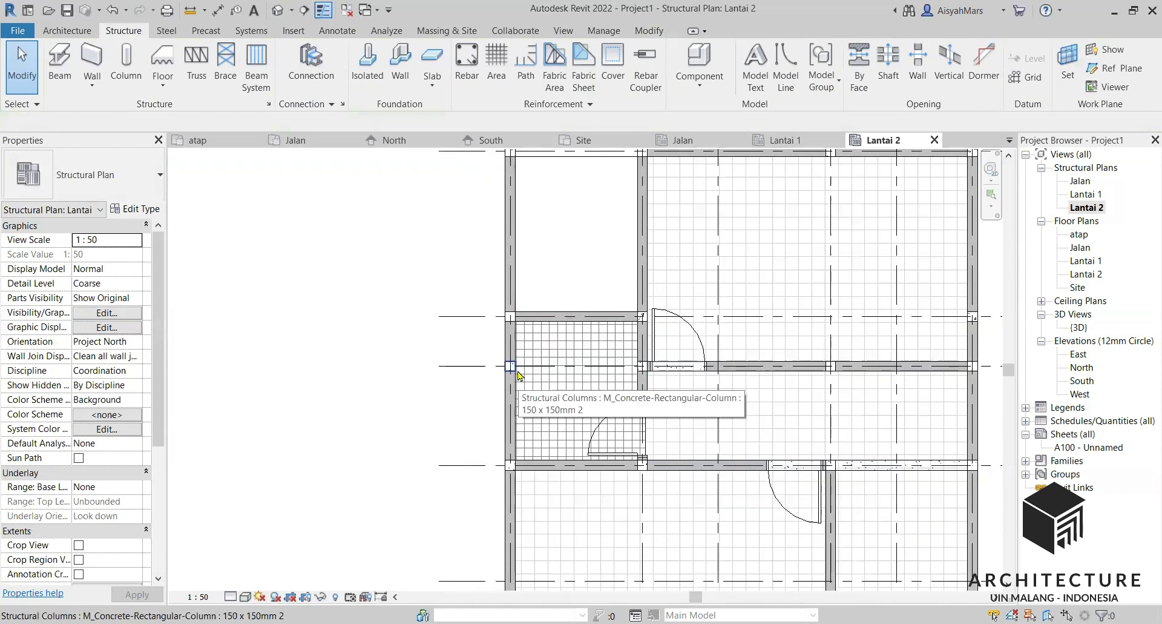
Step: Check the 150 x 150 mm column at grids F and 1 and the wall on grid H in the Lantai 2 structural plan
left_click(508, 369)
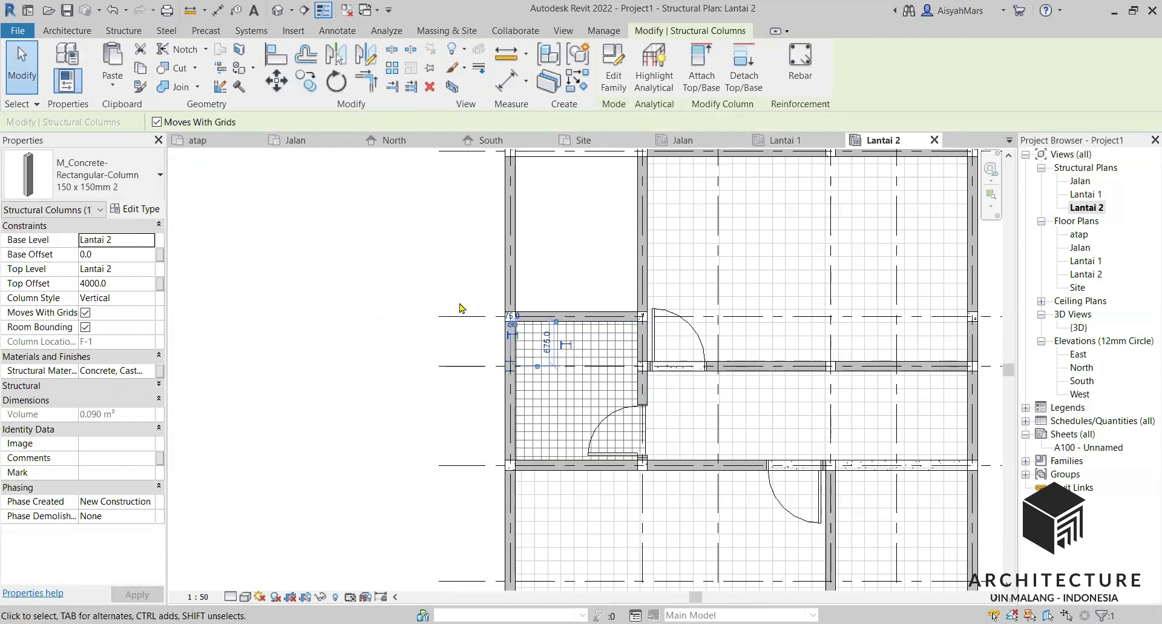
scroll(514, 363, "up", 1)
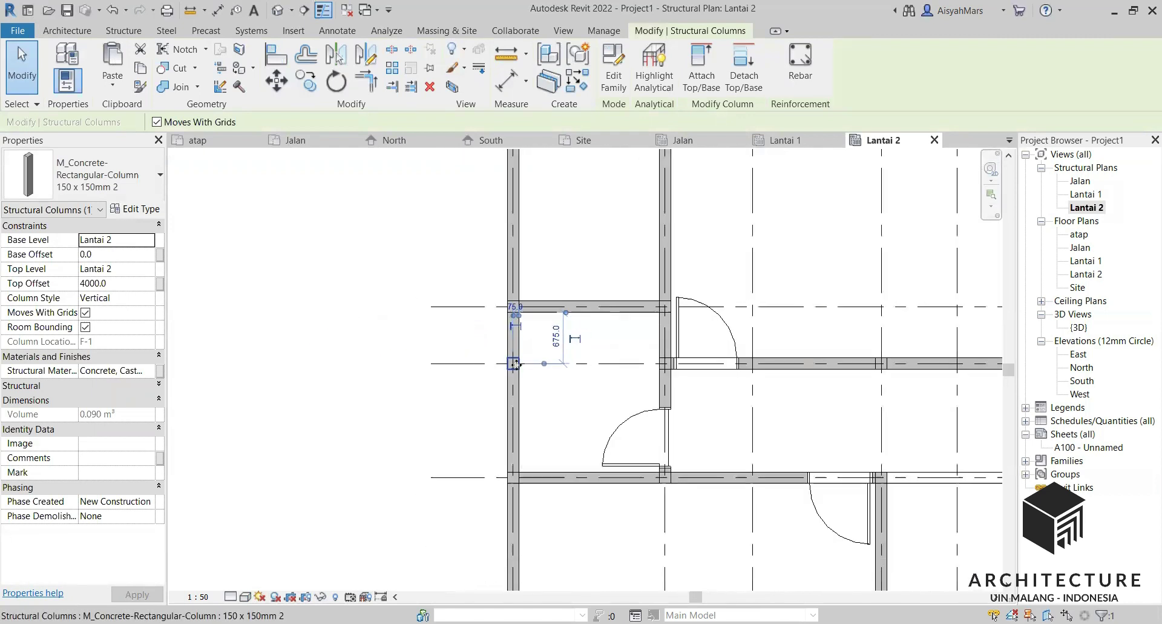
left_click(410, 338)
scroll(557, 372, "down", 1)
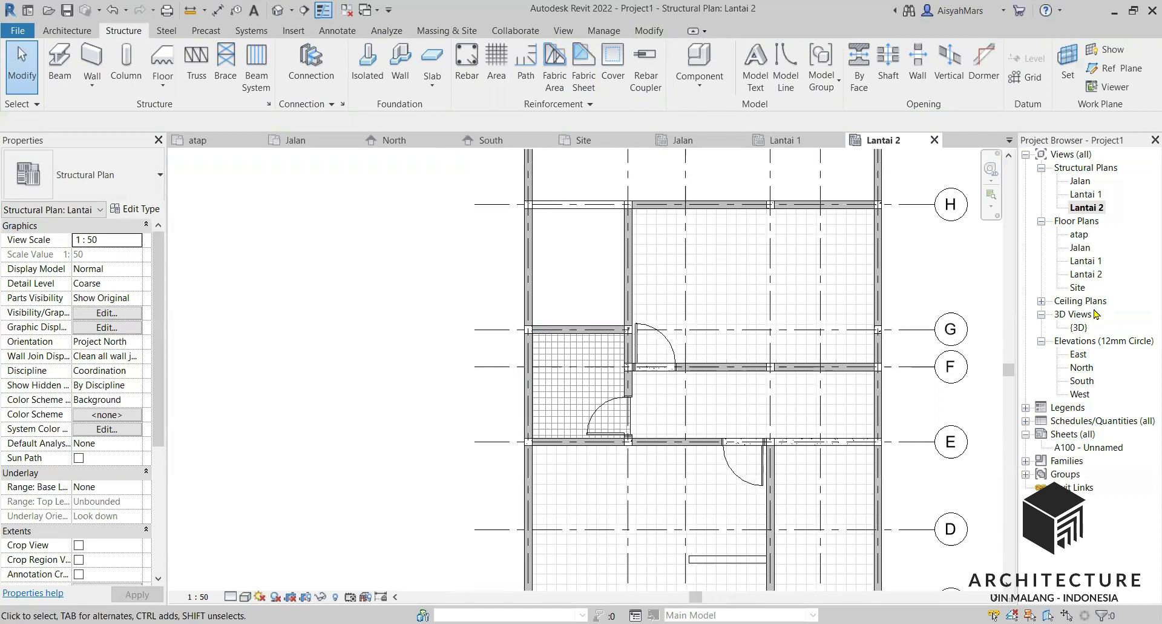
scroll(873, 325, "down", 1)
left_click(605, 261)
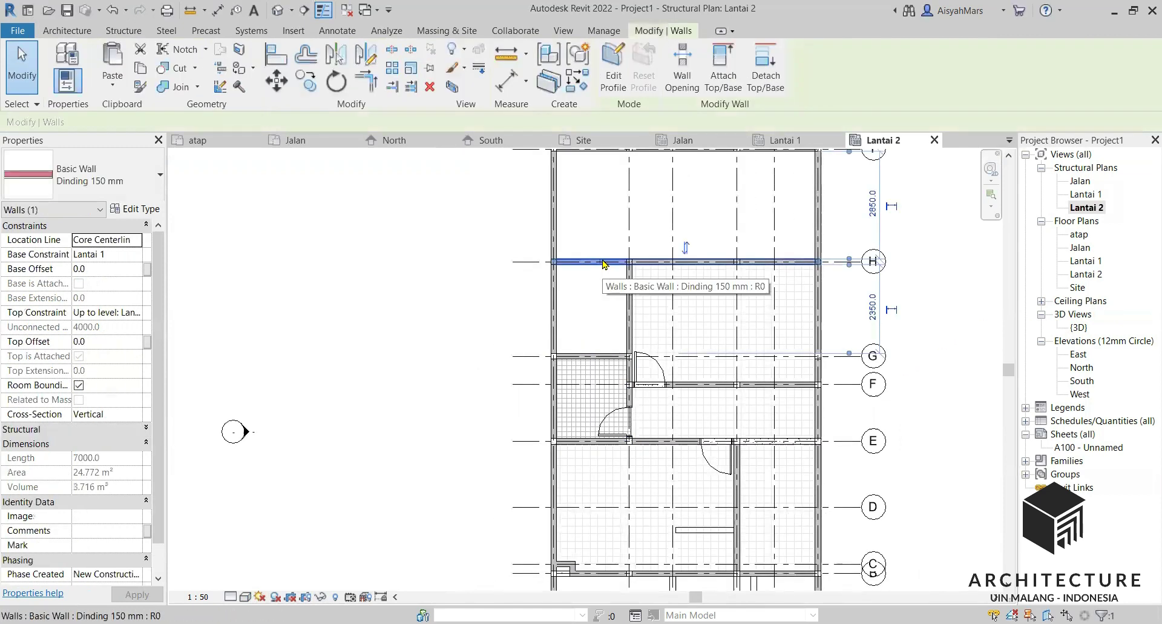
left_click(315, 332)
scroll(145, 344, "down", 4)
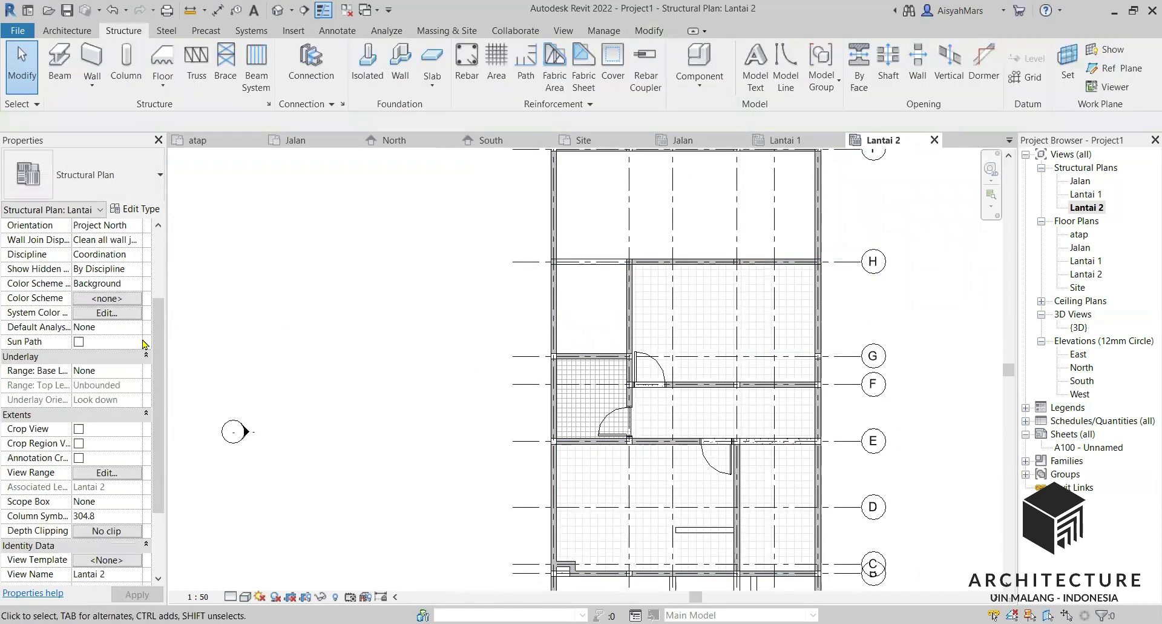
scroll(145, 344, "down", 1)
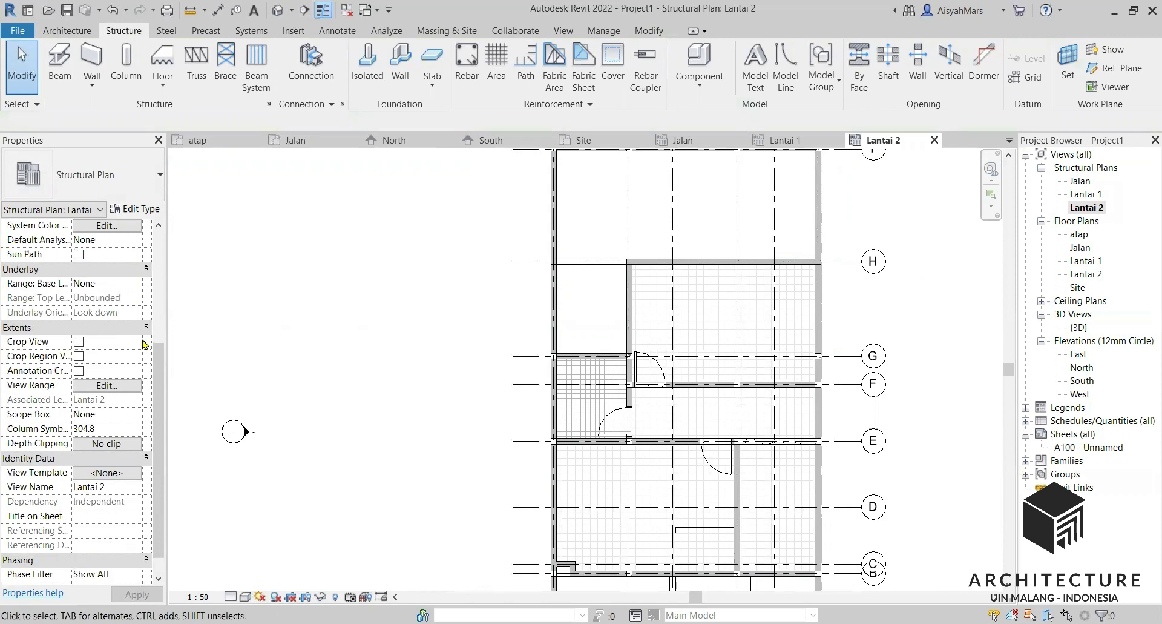
scroll(146, 344, "up", 1)
scroll(135, 344, "down", 2)
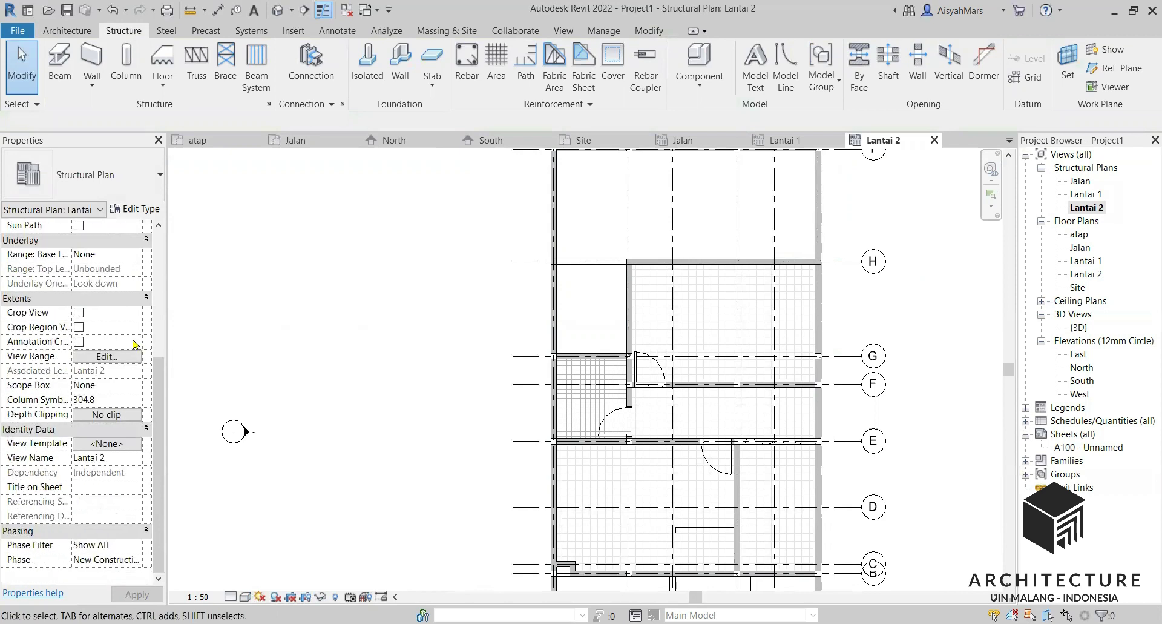
scroll(135, 343, "up", 3)
scroll(134, 344, "up", 3)
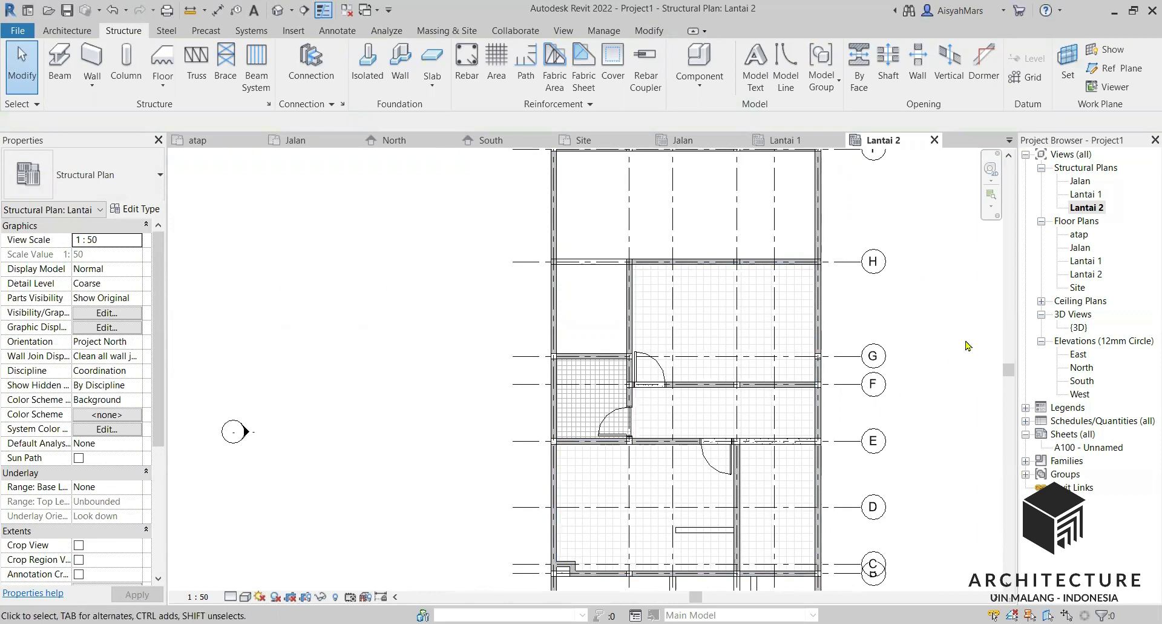
Step: Open the 3D view and make the doors, floors, walls and windows categories visible in it
double_click(1078, 328)
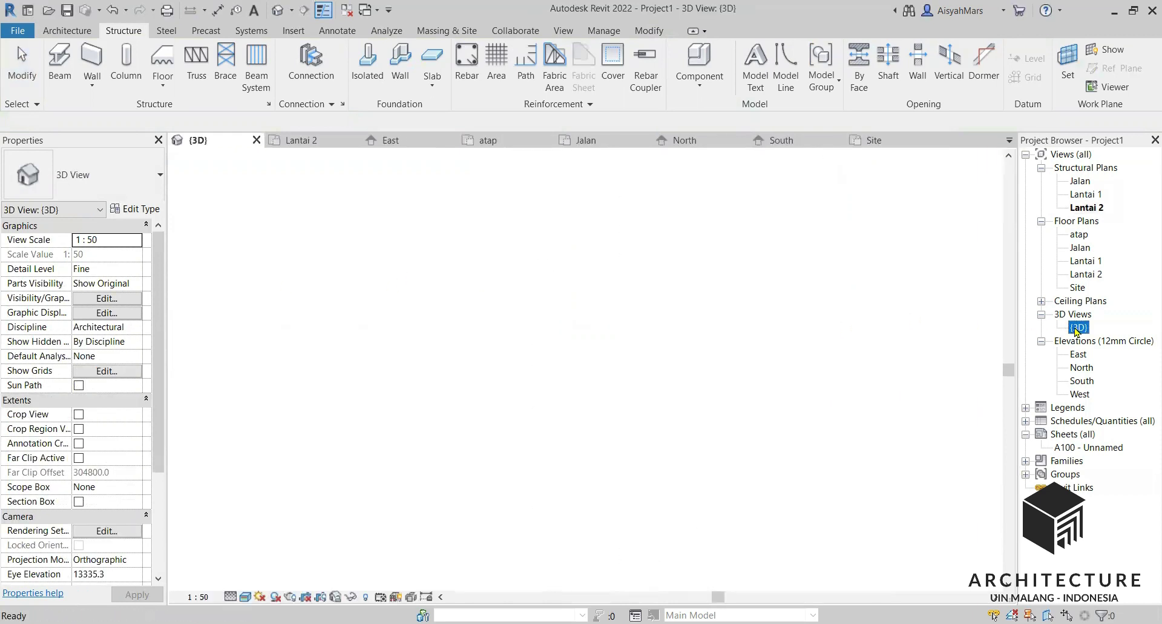
scroll(476, 463, "up", 3)
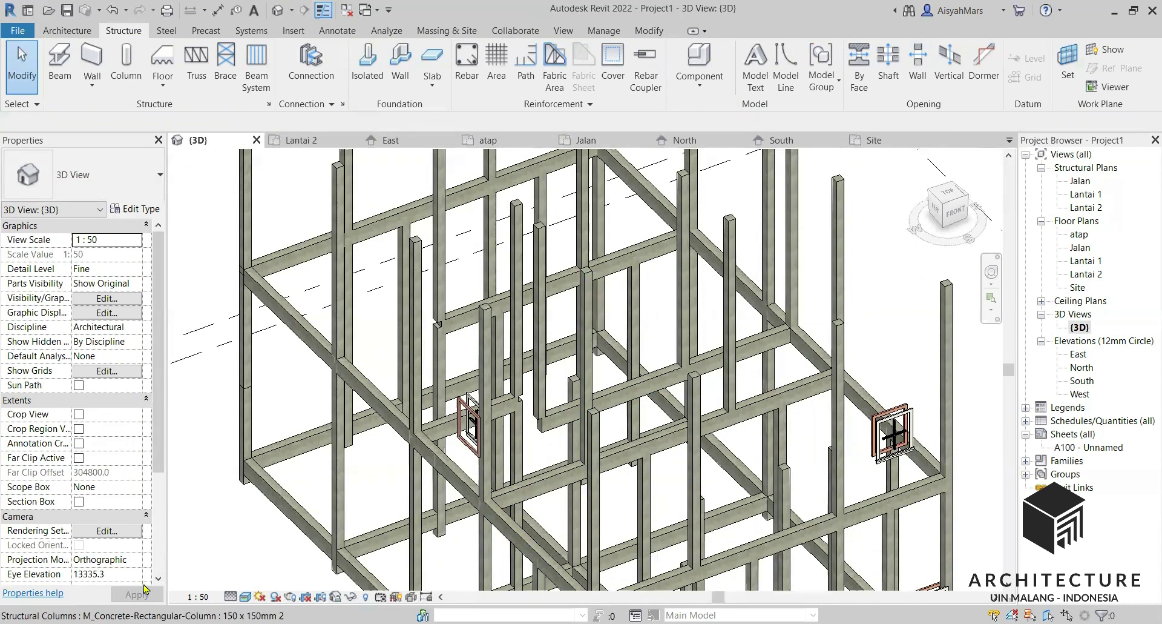
scroll(700, 512, "down", 5)
key("v")
key("v")
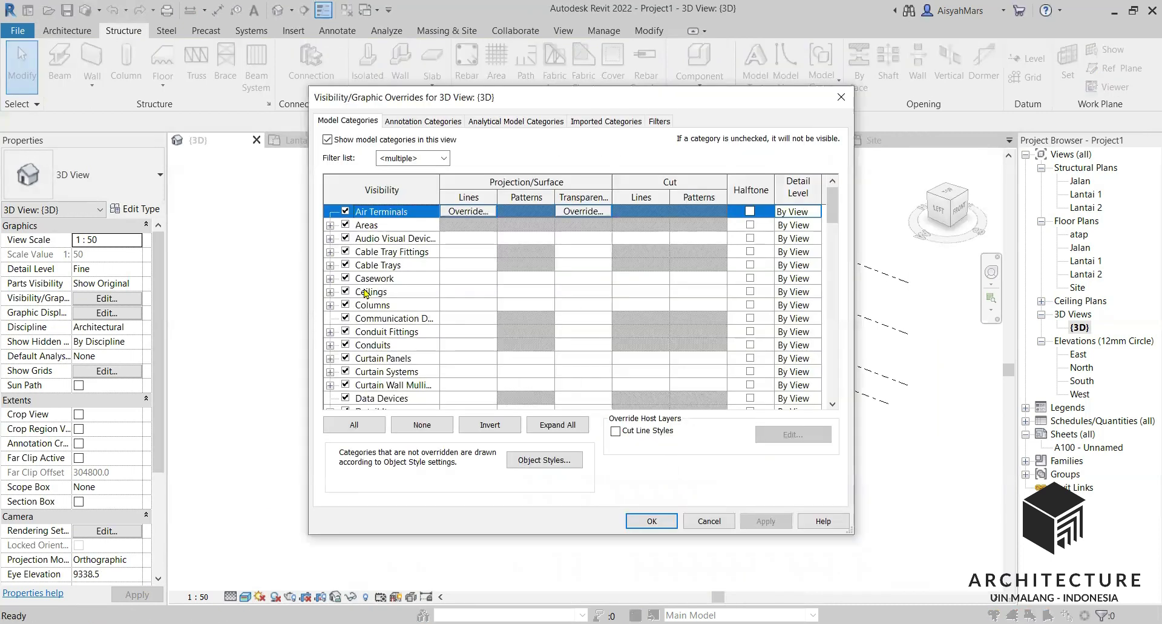
scroll(357, 349, "down", 2)
left_click(347, 345)
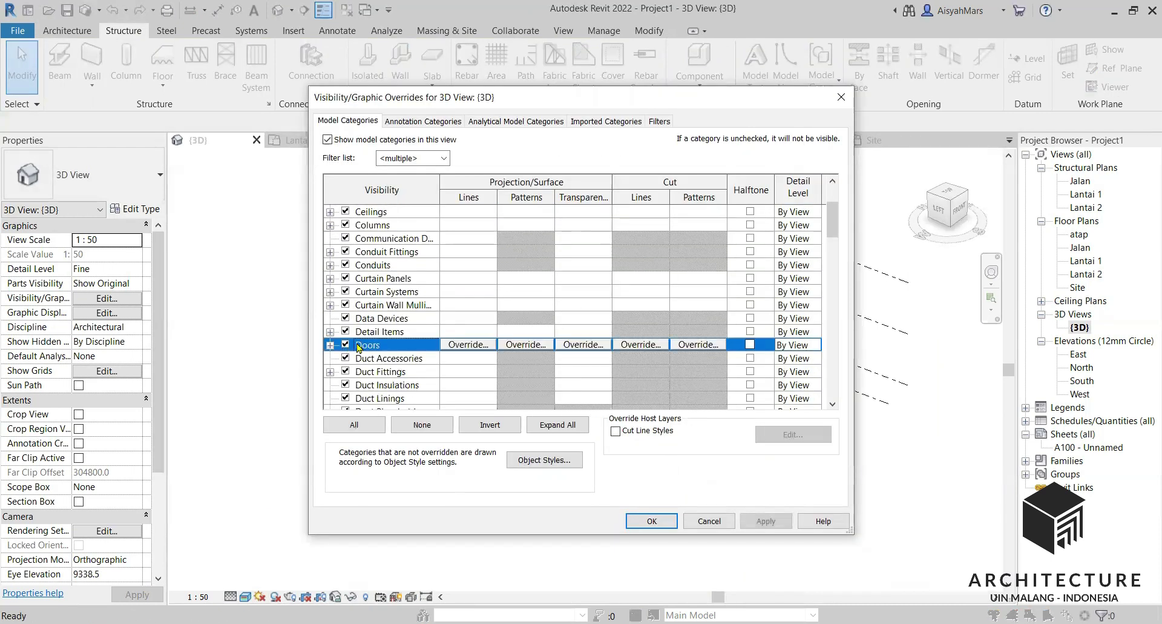
scroll(363, 360, "down", 4)
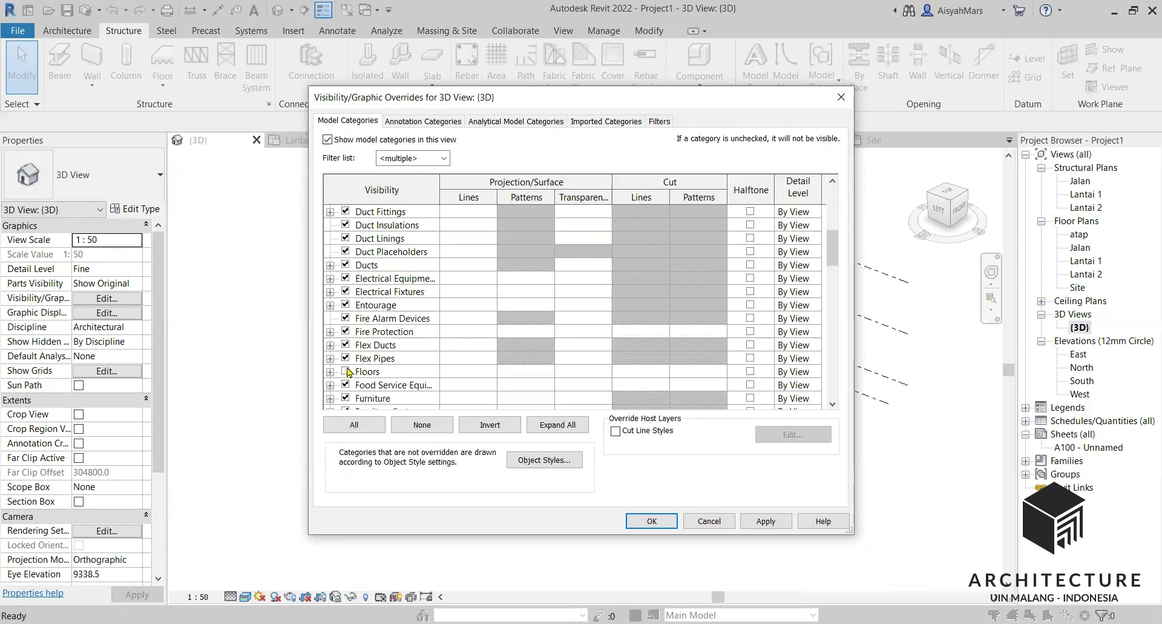
left_click(349, 372)
scroll(387, 351, "down", 7)
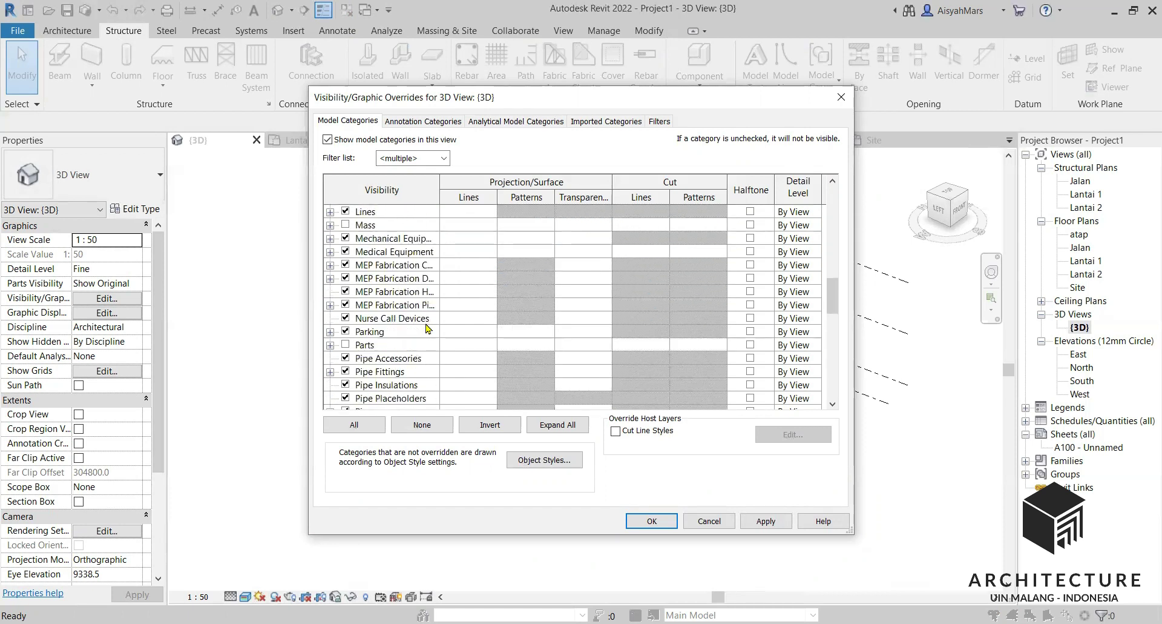
scroll(388, 282, "down", 11)
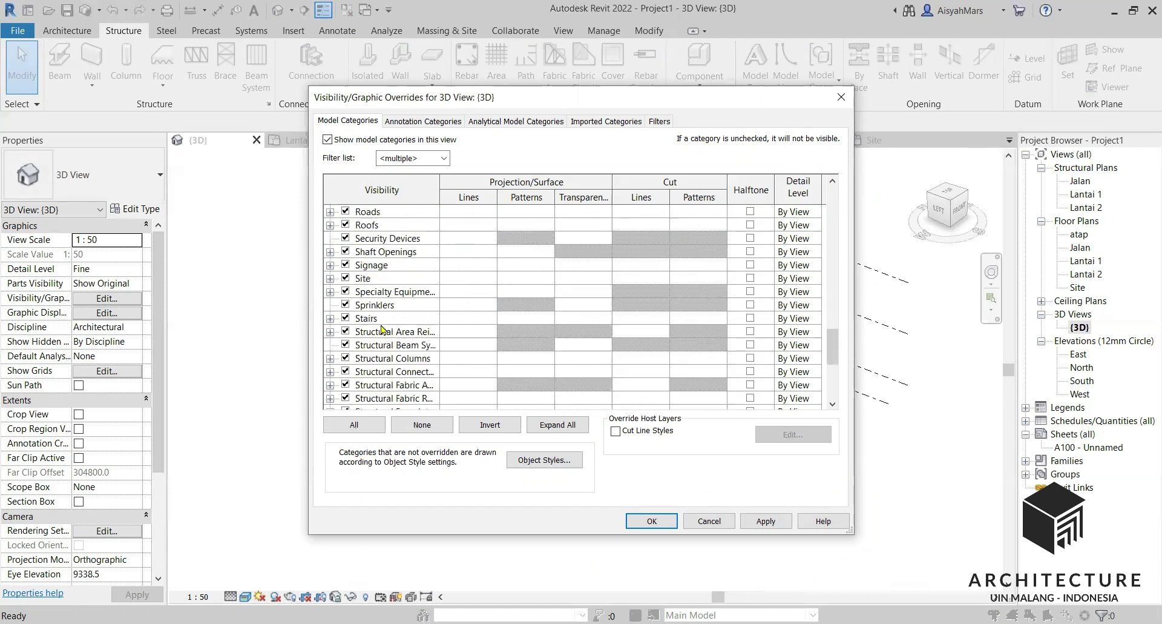
left_click(346, 360)
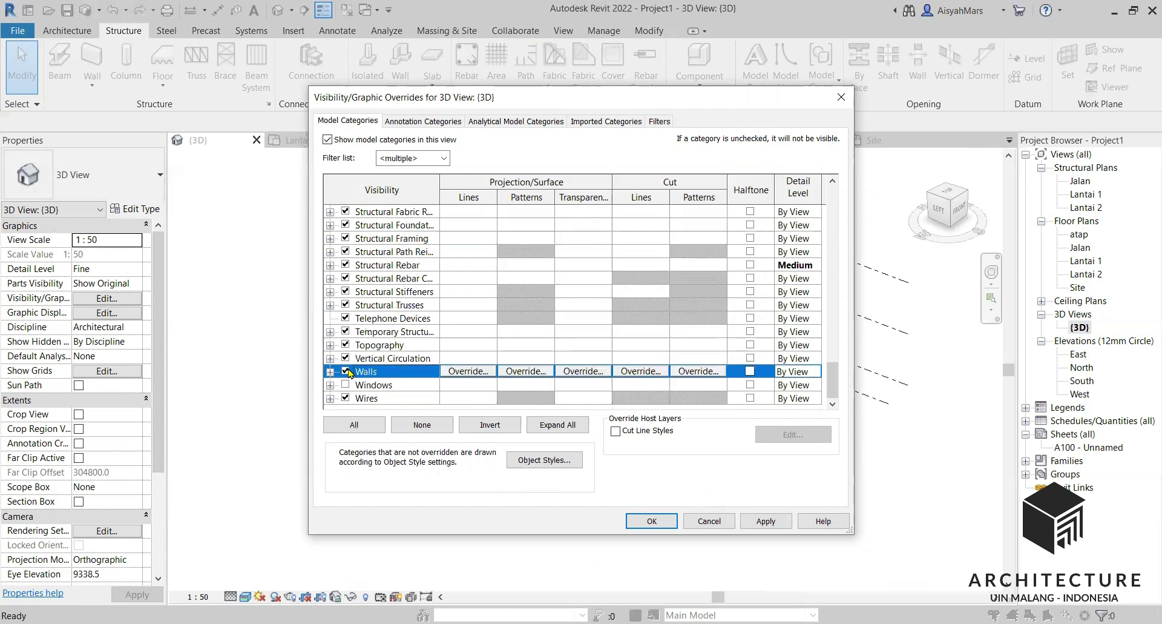
left_click(346, 384)
left_click(662, 526)
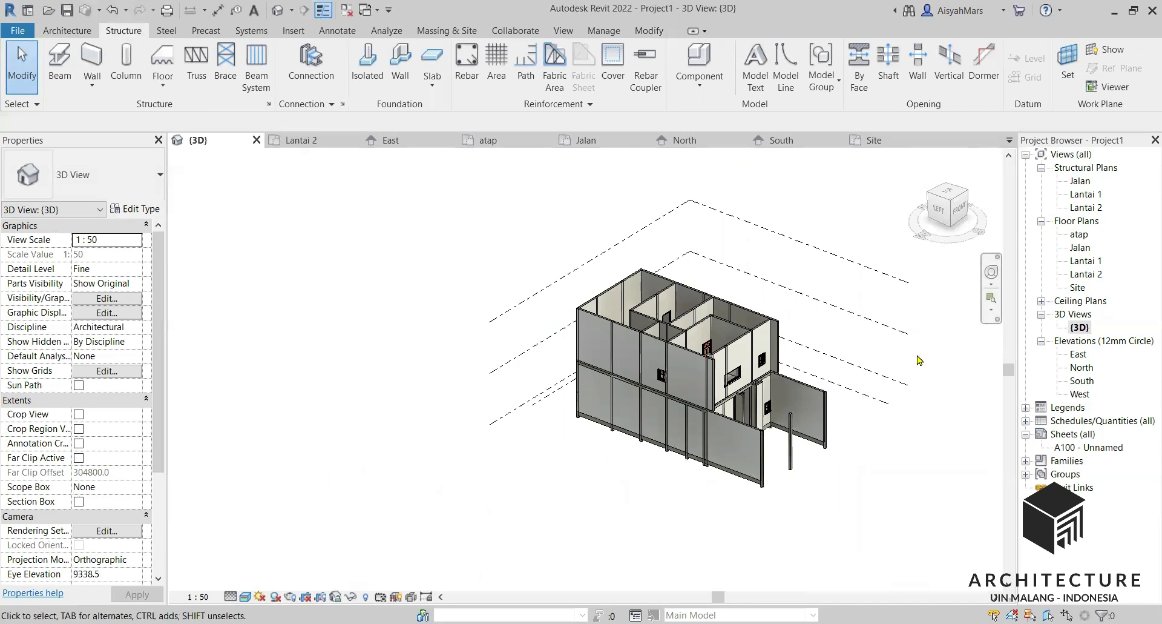
Step: Move the 1810x910mm window on the Lantai 2 front wall about 400 mm toward the smaller window, clear of the column
middle_click_drag(874, 378, 616, 357, "shift")
scroll(616, 358, "up", 4)
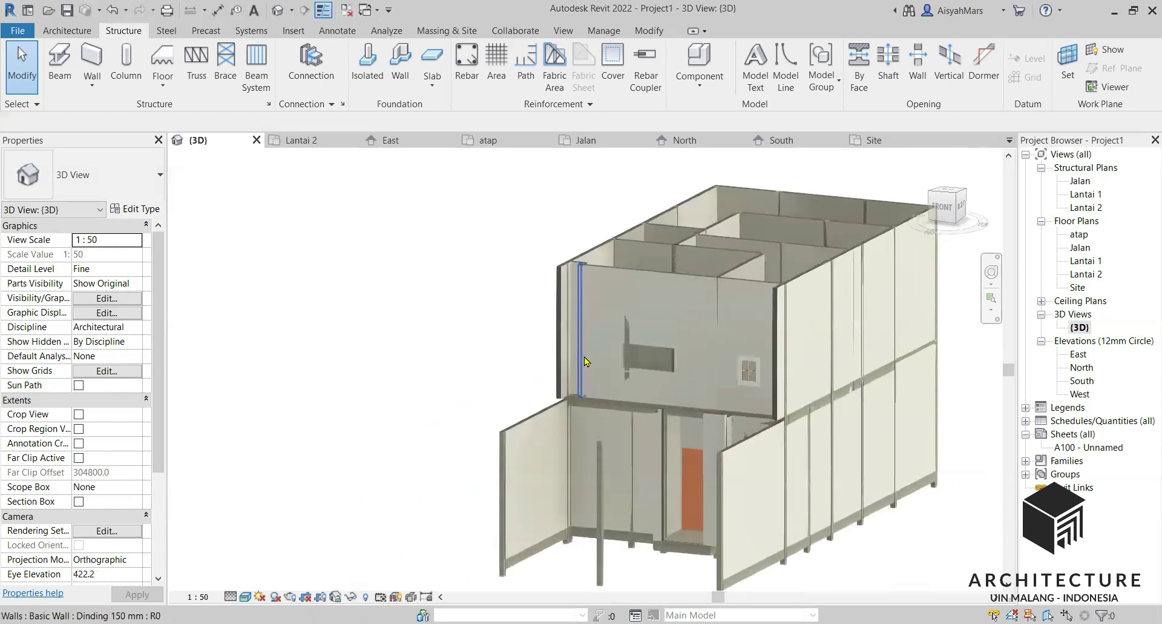
scroll(616, 357, "up", 3)
left_click(623, 360)
middle_click_drag(742, 389, 663, 379, "shift")
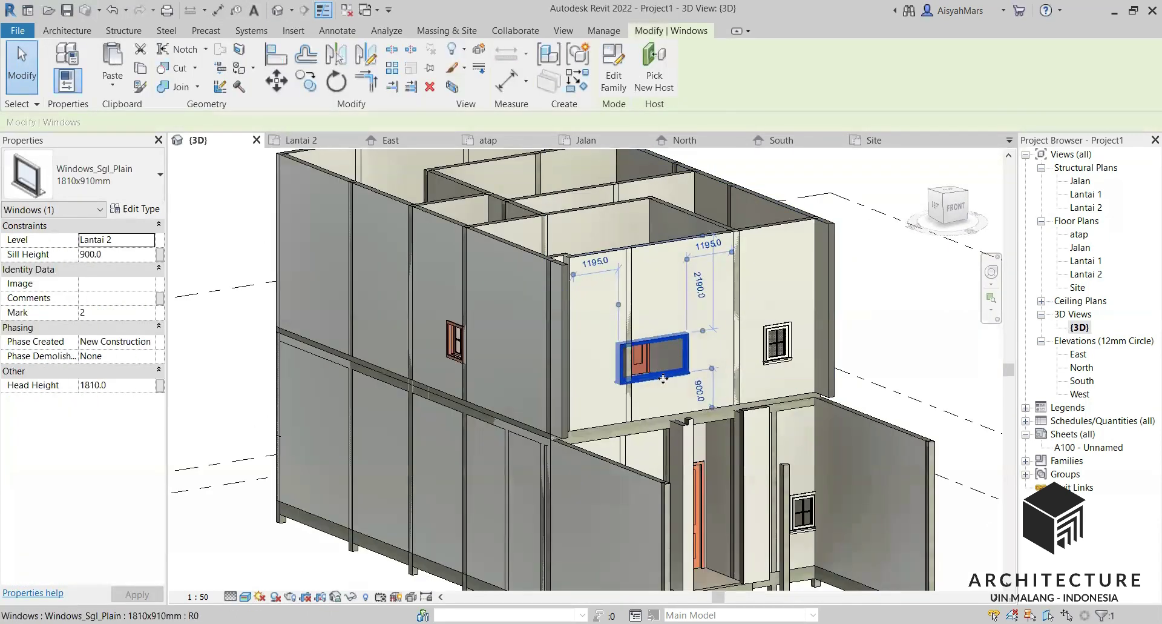
scroll(664, 379, "up", 4)
left_click(277, 80)
left_click(727, 301)
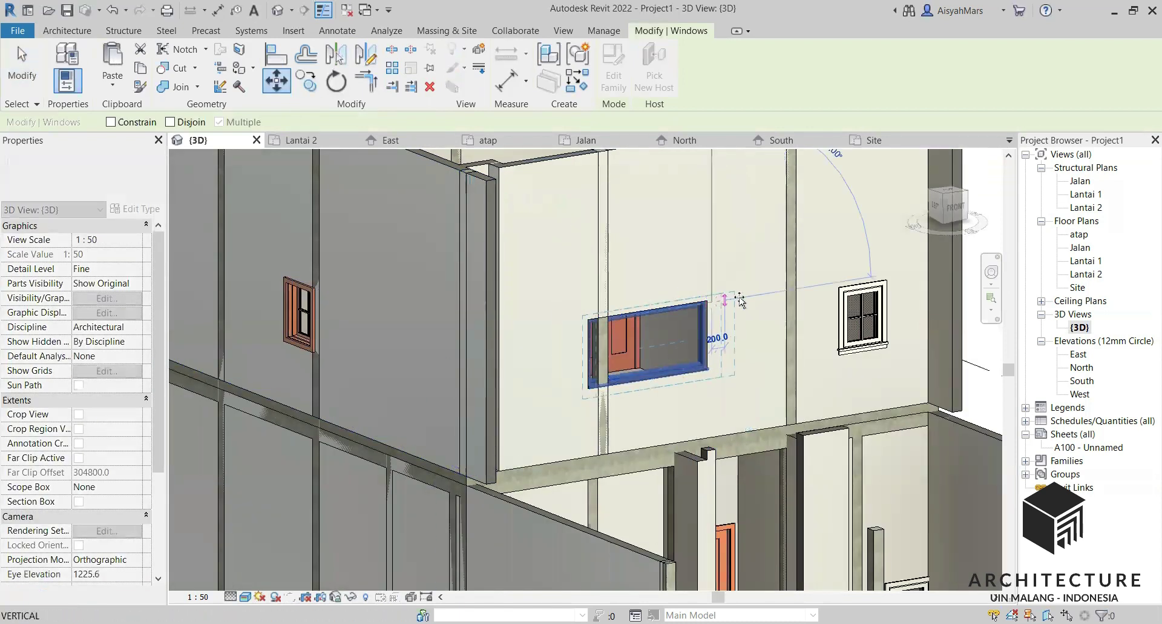
left_click(741, 297)
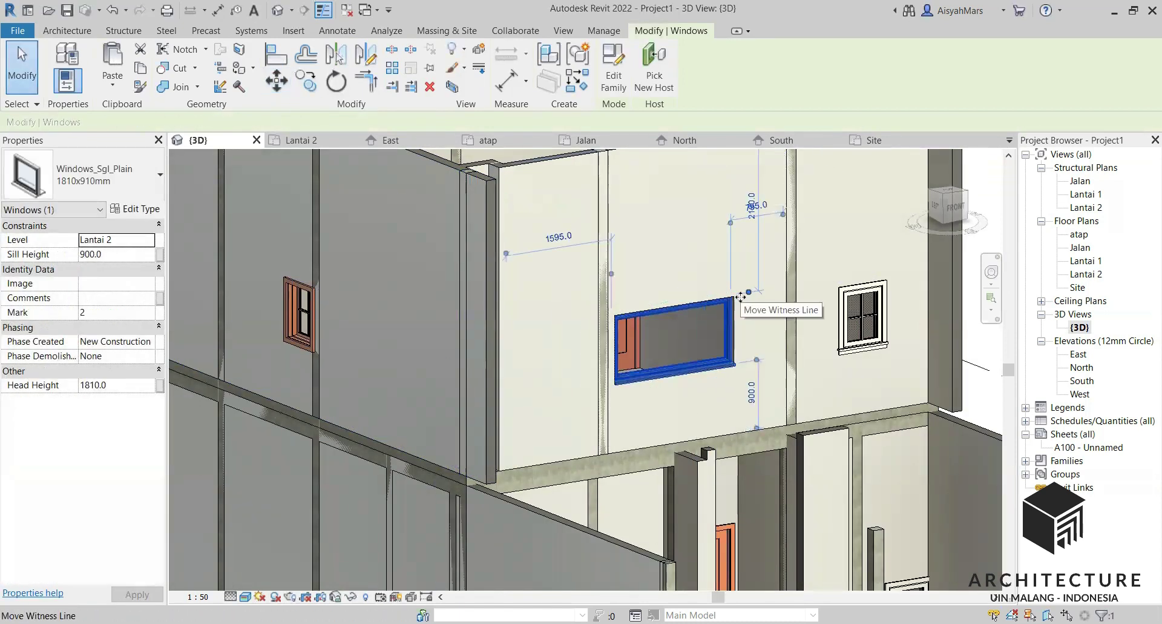
left_click(981, 398)
scroll(804, 364, "down", 5)
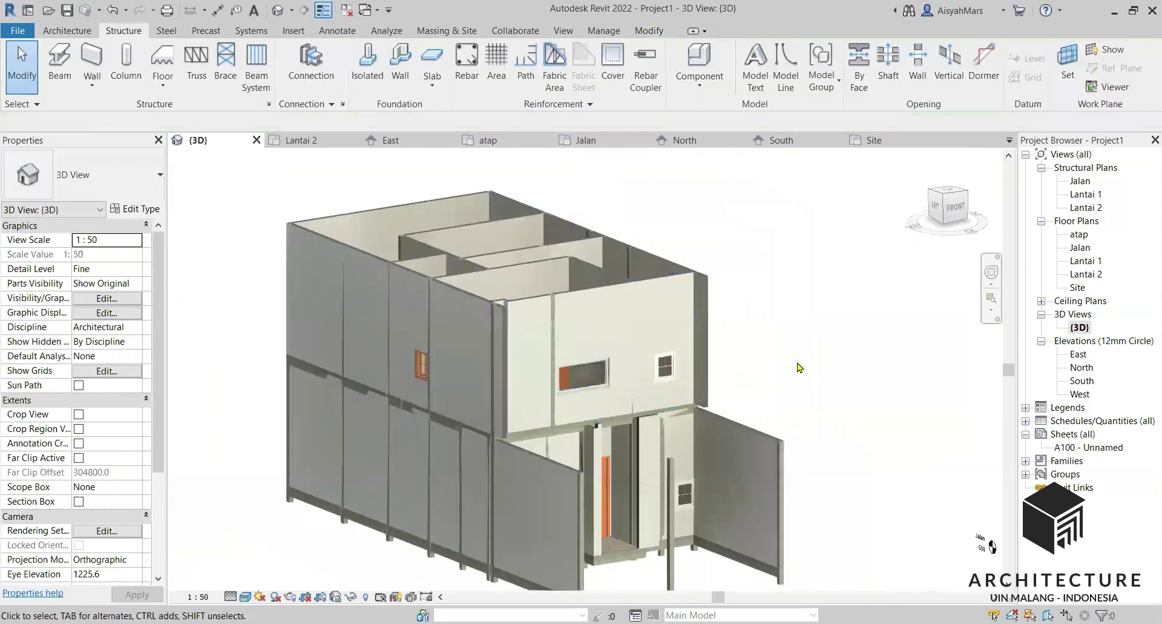
Step: Select all instances of the 150 x 150mm 2 concrete column, starting from the free-standing front column, and set the type's b dimension to 130
scroll(697, 321, "down", 2)
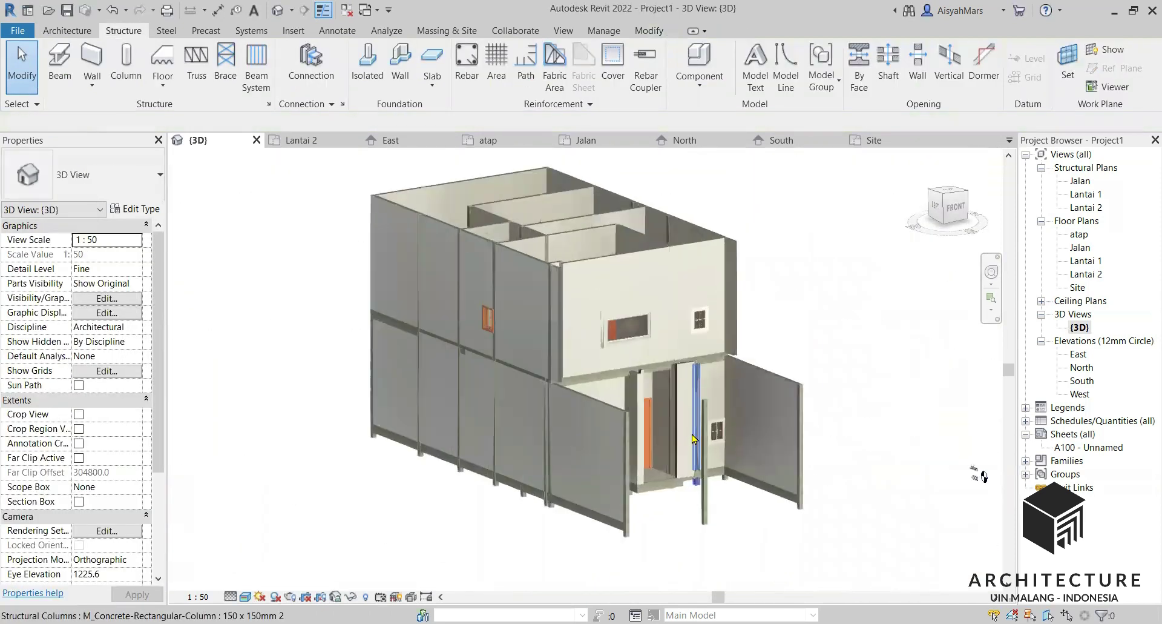
middle_click_drag(680, 452, 666, 315, "shift")
middle_click_drag(766, 319, 624, 393, "shift")
scroll(622, 398, "down", 3)
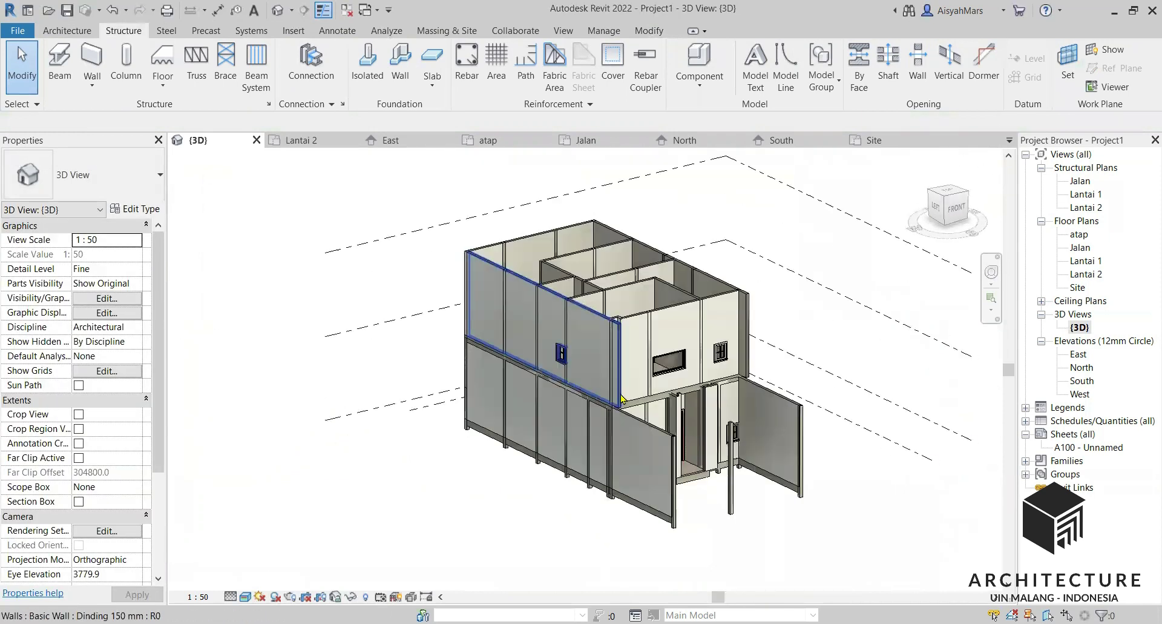
middle_click_drag(818, 433, 487, 466, "shift")
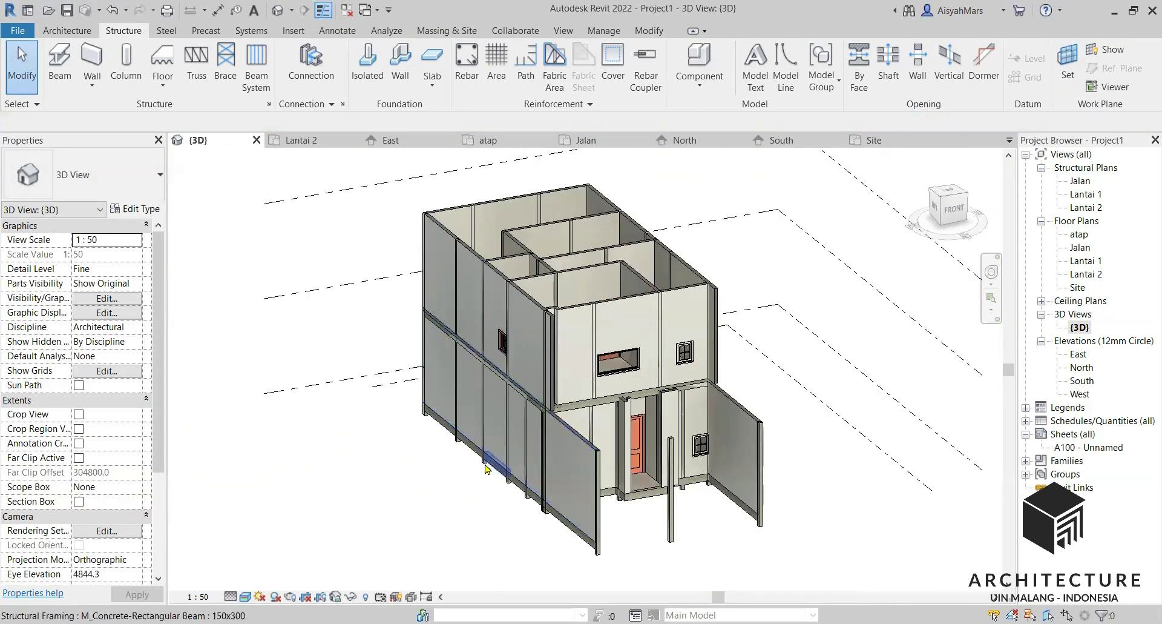
left_click(671, 509)
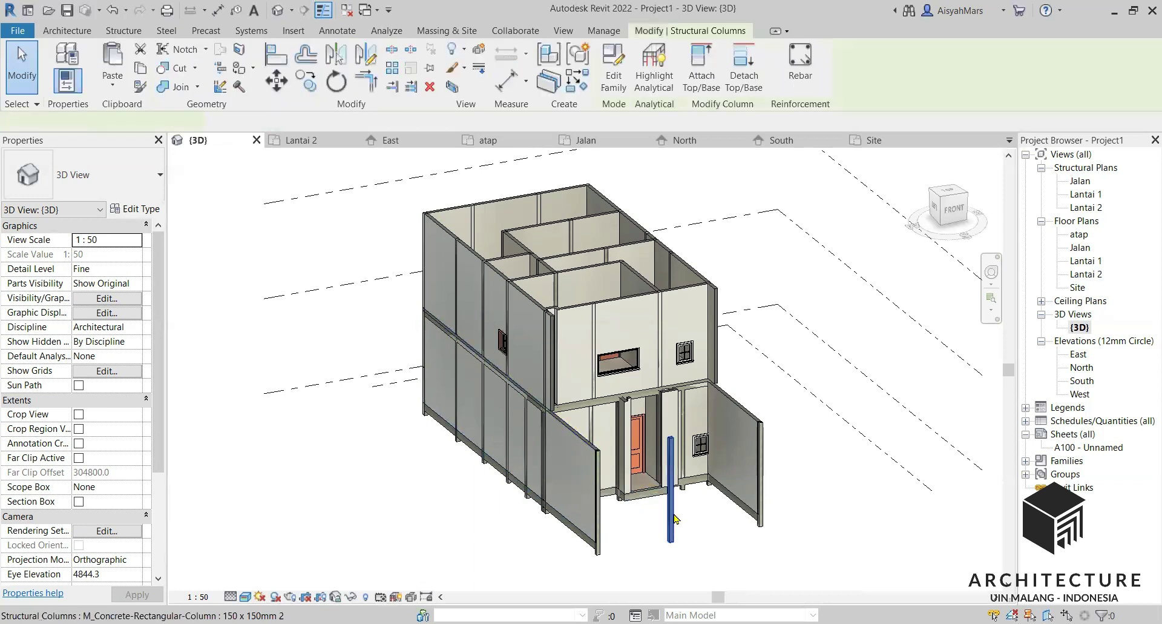
right_click(672, 520)
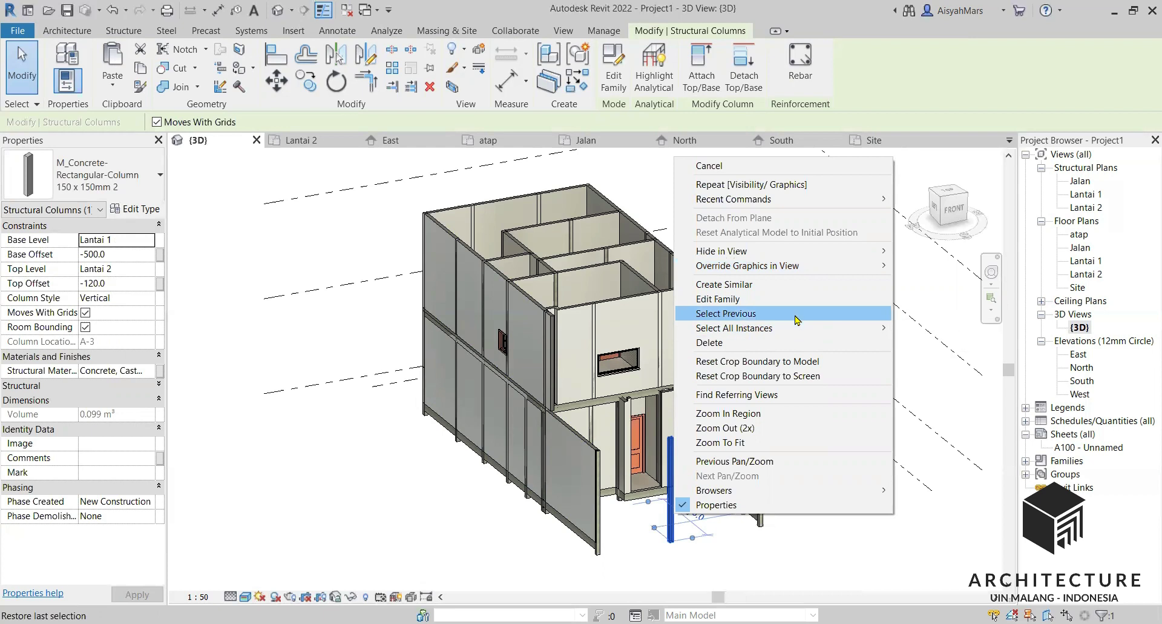
mouse_move(815, 330)
left_click(940, 343)
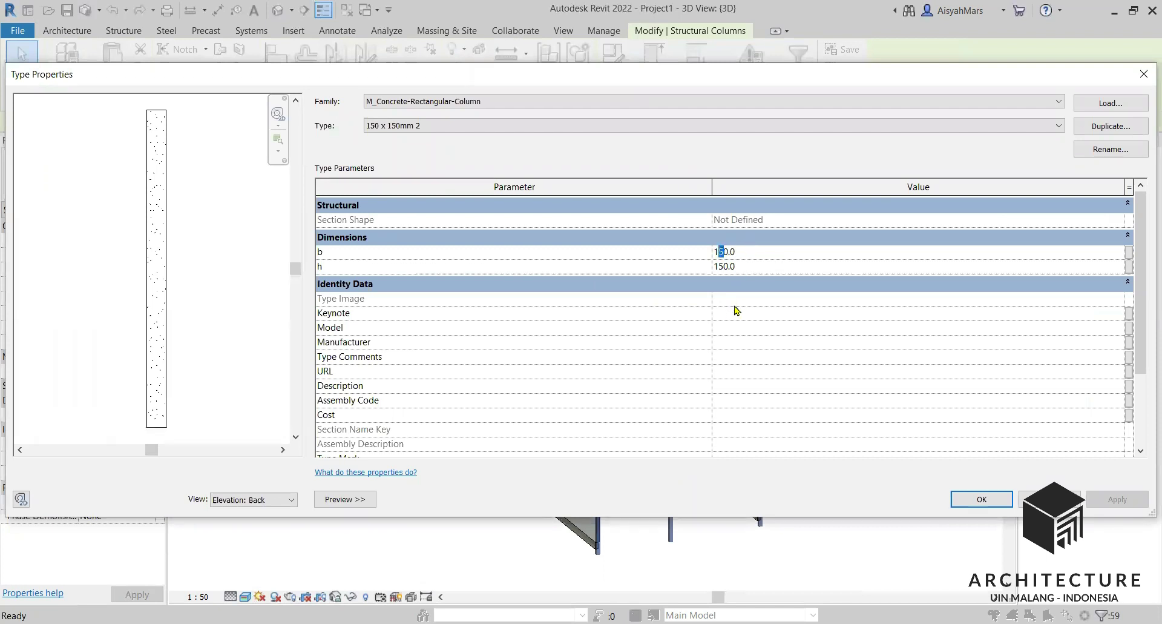
key("Return")
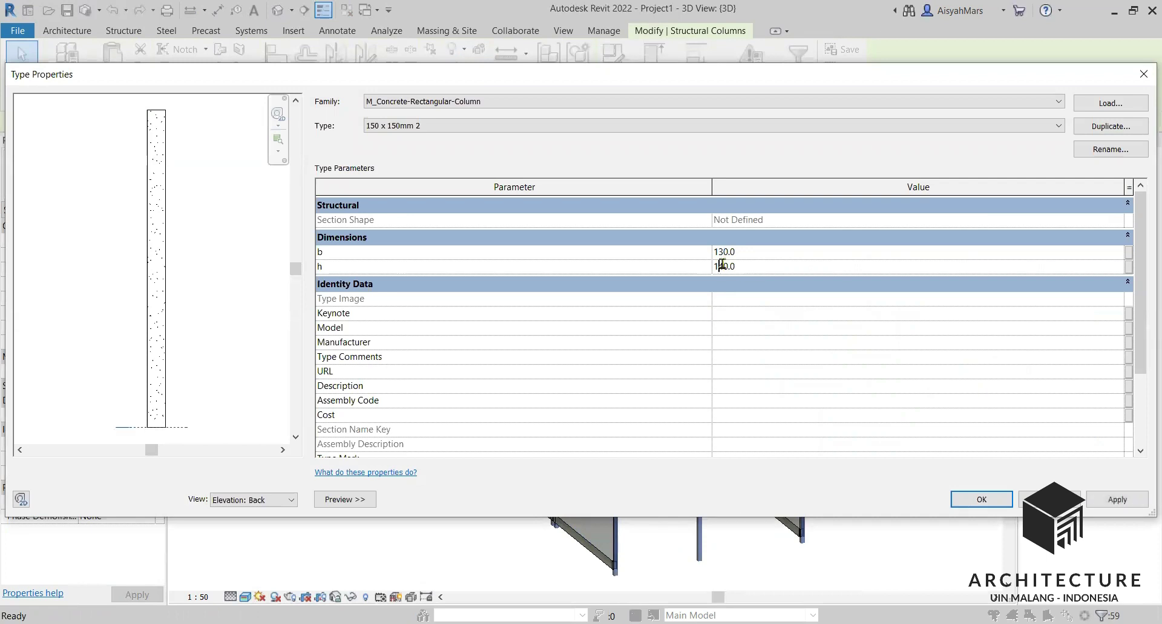
left_click(961, 502)
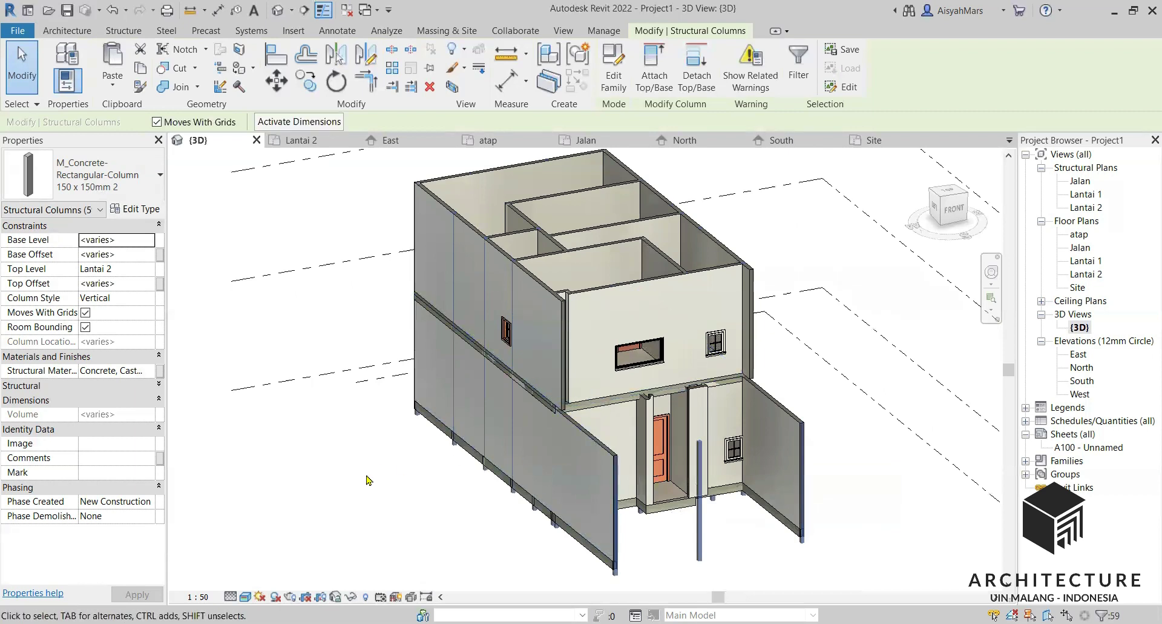
left_click(369, 480)
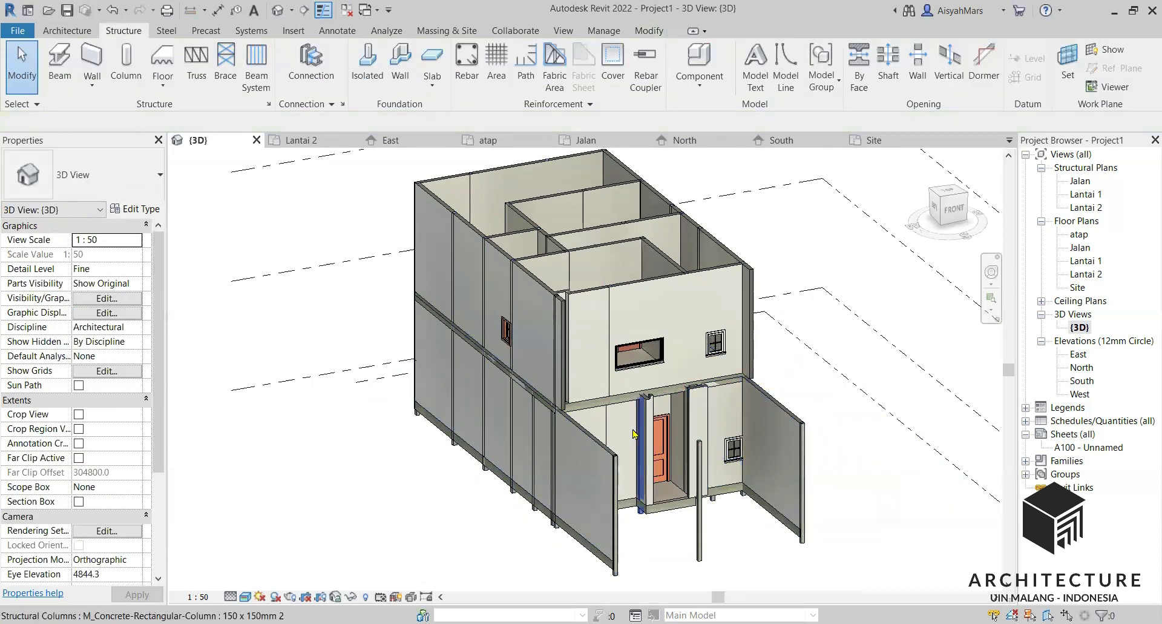
mouse_move(592, 430)
middle_mouse_down()
mouse_move(625, 420)
mouse_move(599, 438)
middle_mouse_up()
key("alt")
key("Escape")
key("v")
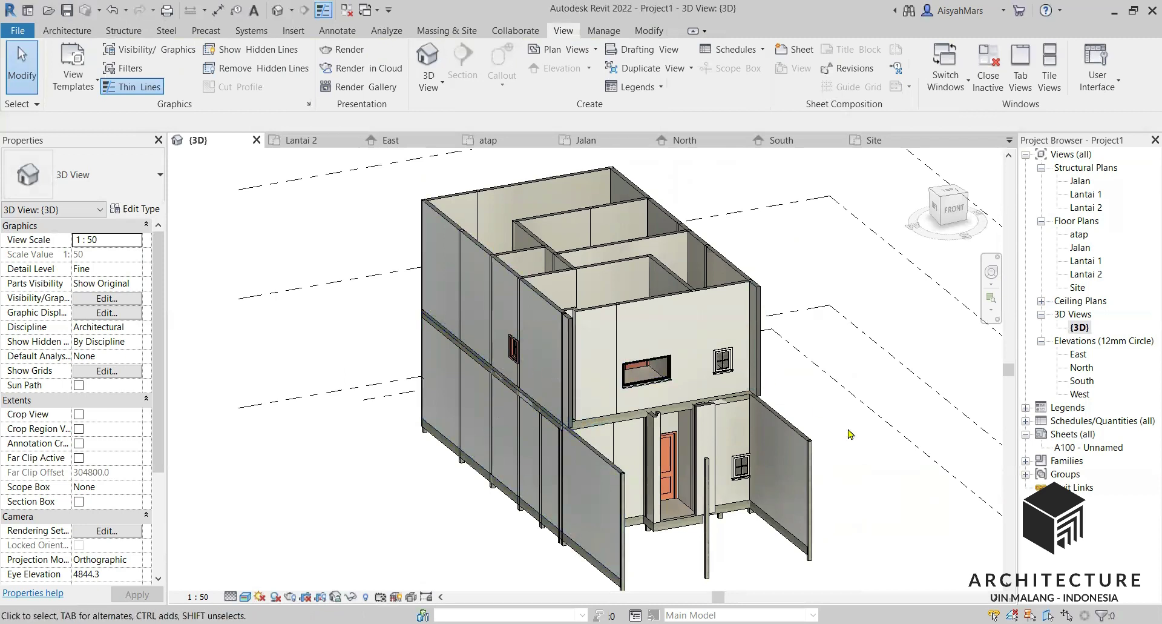
Step: Attach the top of the Lantai 1 left side wall to the base of the Lantai 2 wall above it
middle_click_drag(863, 474, 578, 369, "shift")
left_click(578, 368)
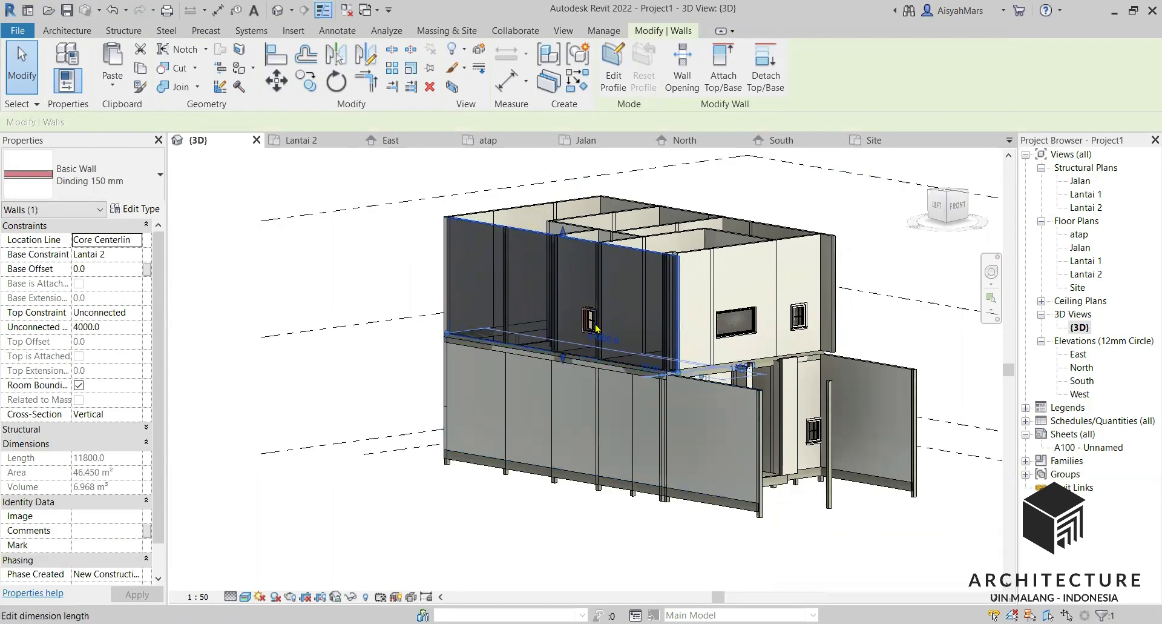
left_click(382, 389)
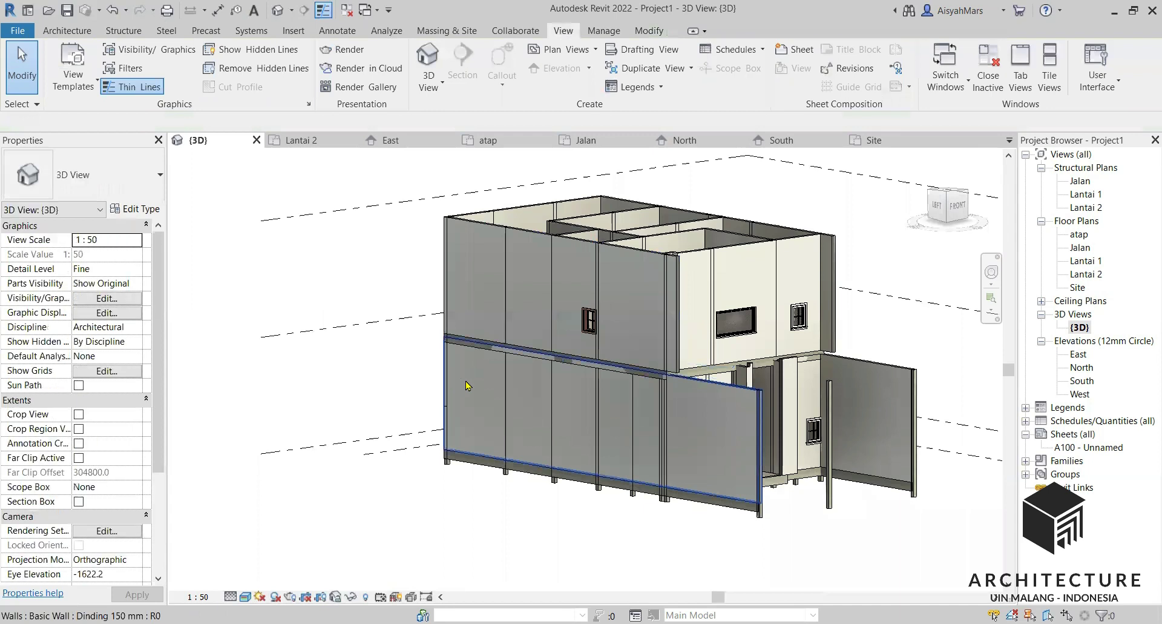
left_click(545, 412)
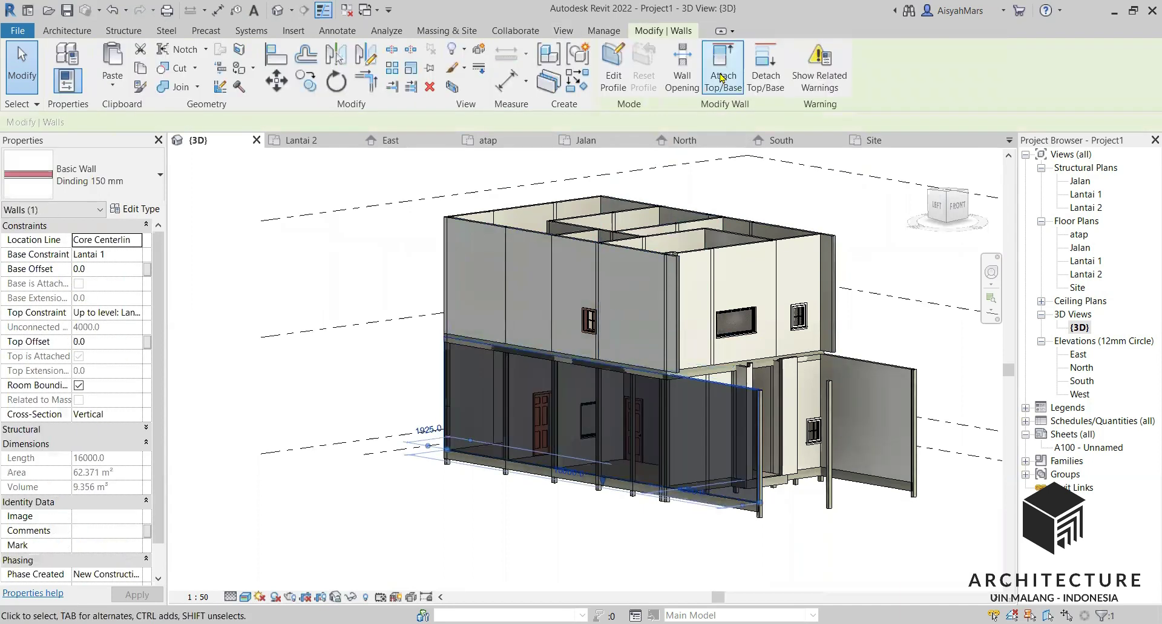
left_click(724, 70)
left_click(615, 339)
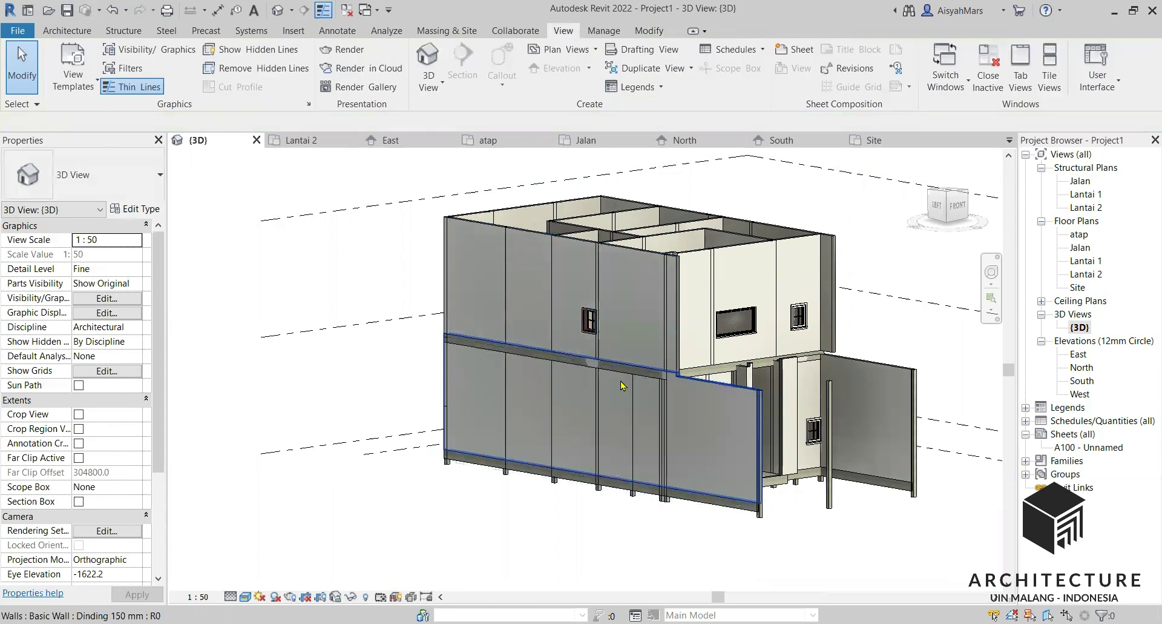
Step: Examine the 150x300 beam and the junction between the Lantai 1 and Lantai 2 walls on the left side
scroll(623, 385, "up", 4)
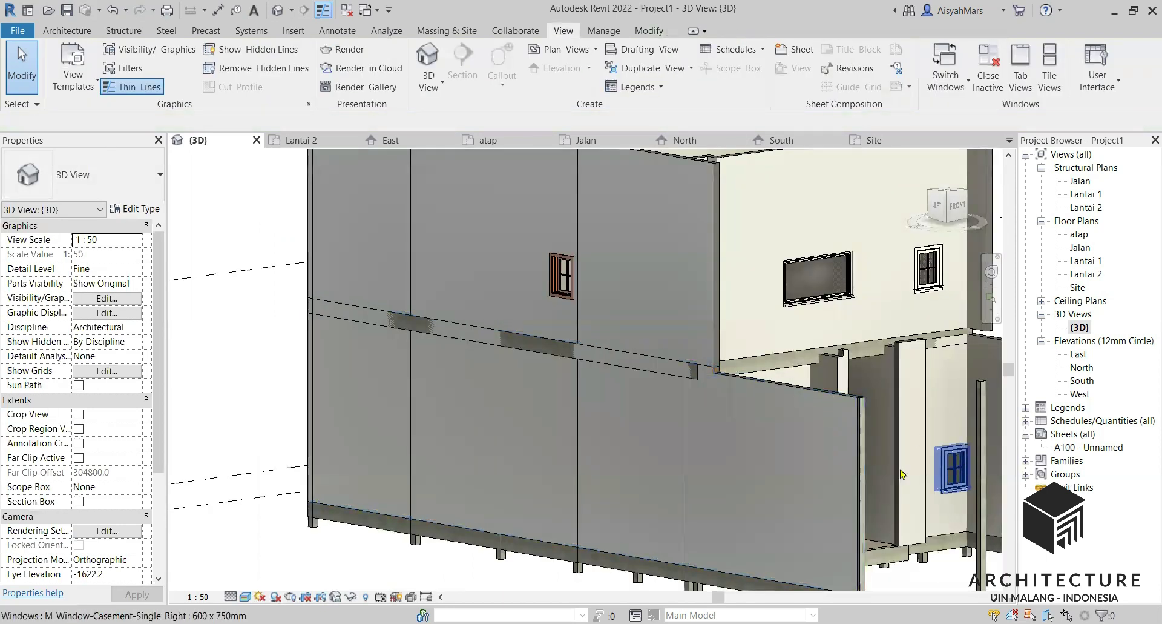
scroll(665, 394, "up", 2)
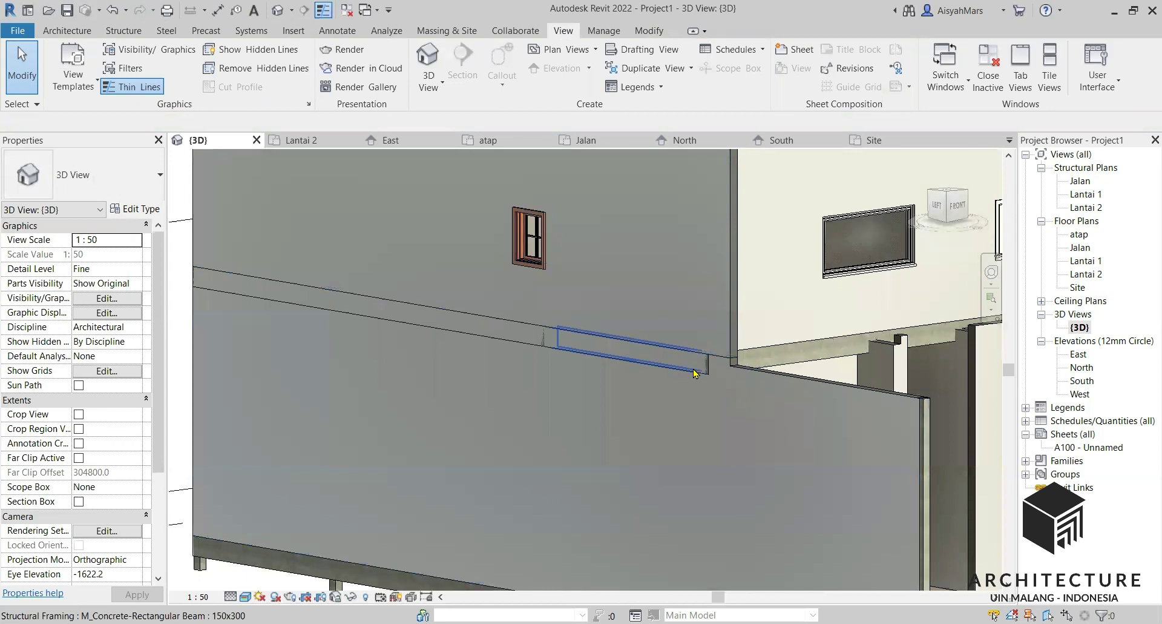
left_click(695, 371)
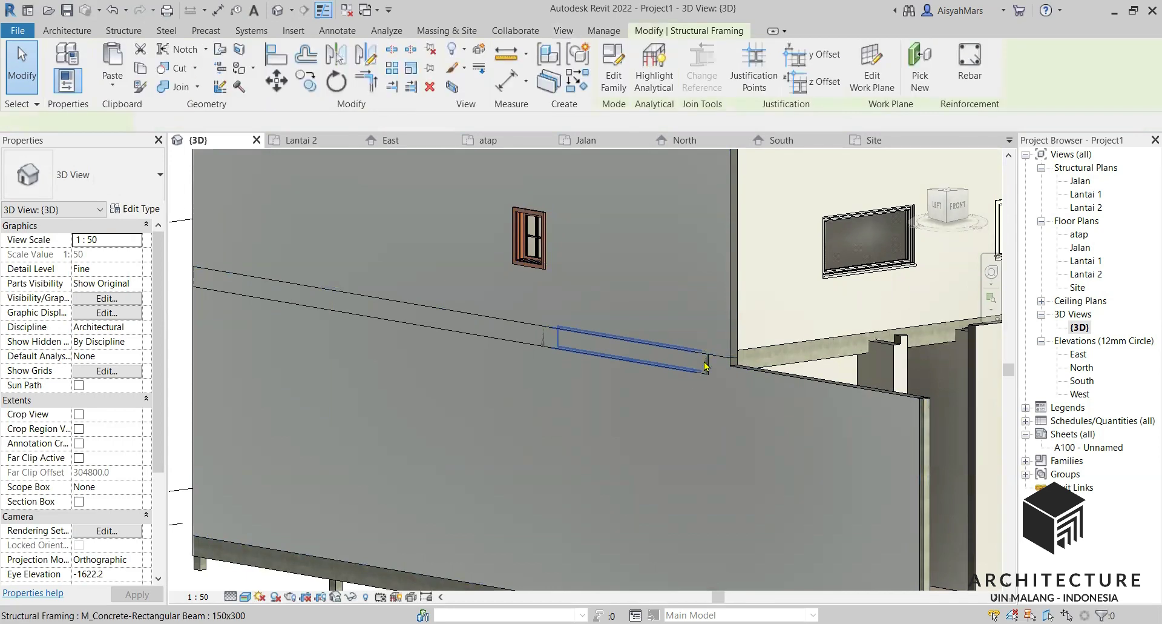
scroll(695, 371, "down", 3)
scroll(457, 375, "down", 2)
key("Escape")
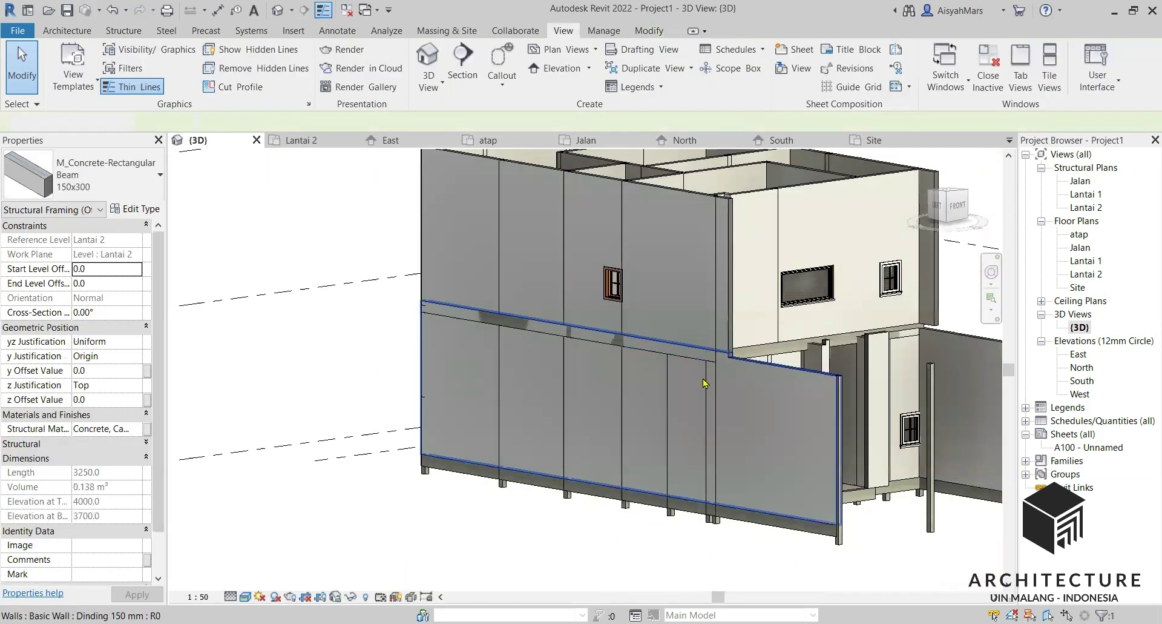
scroll(659, 394, "up", 1)
middle_click_drag(659, 395, 632, 406)
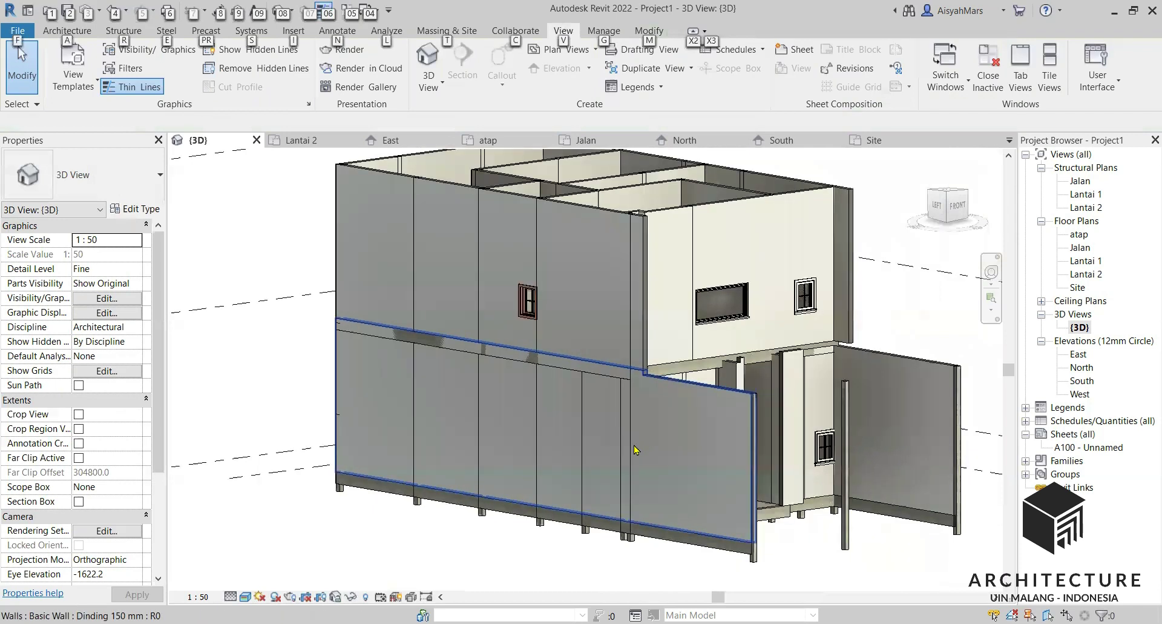
middle_click_drag(636, 449, 575, 424, "shift")
scroll(563, 403, "down", 3)
scroll(558, 396, "up", 2)
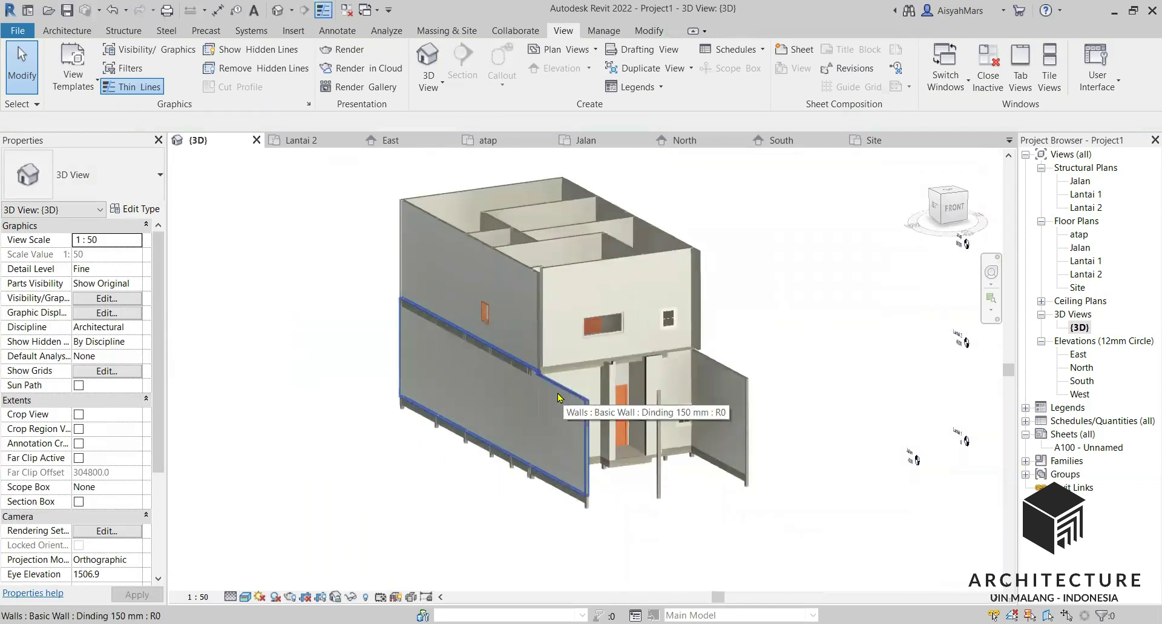
Step: Change the 3D view's projection mode to Perspective
scroll(92, 482, "down", 3)
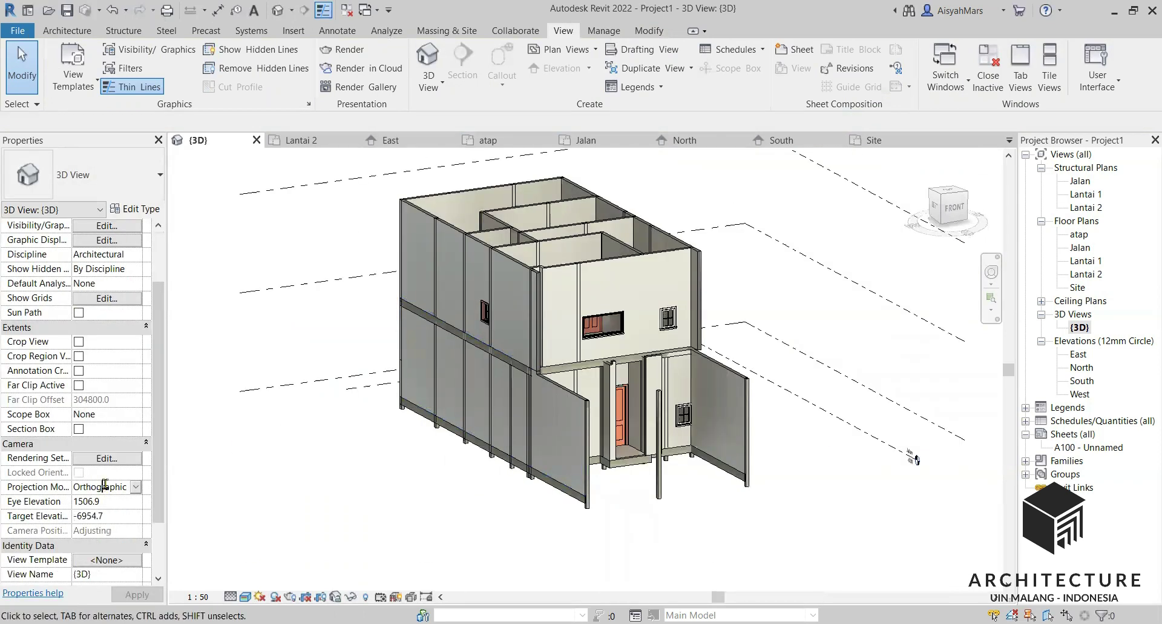
left_click(134, 487)
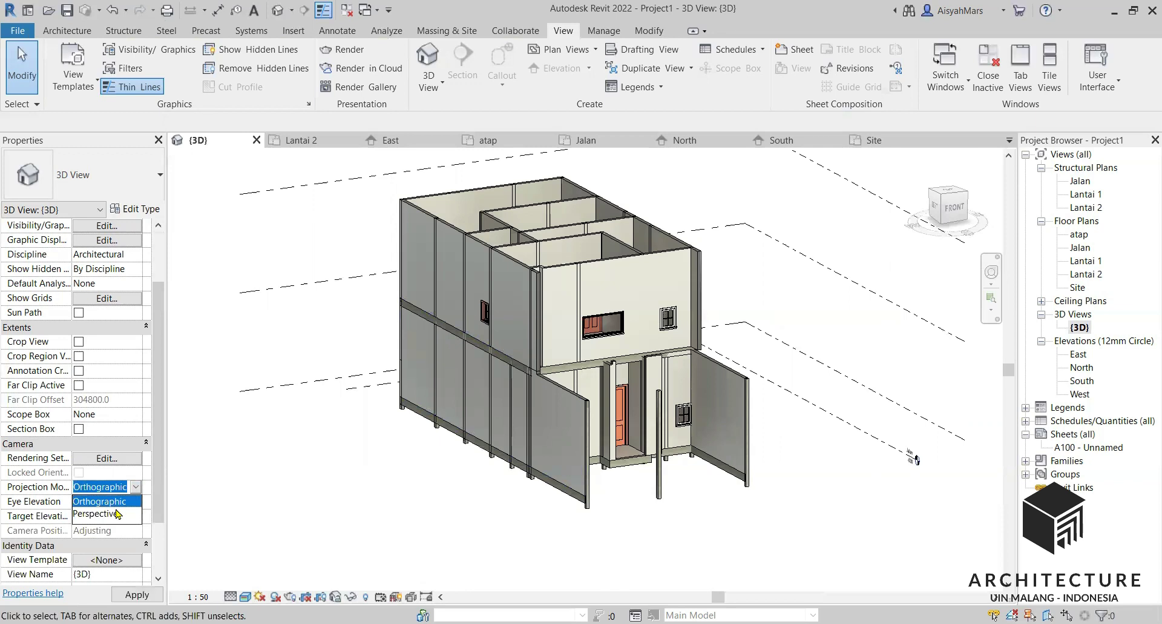
left_click(100, 513)
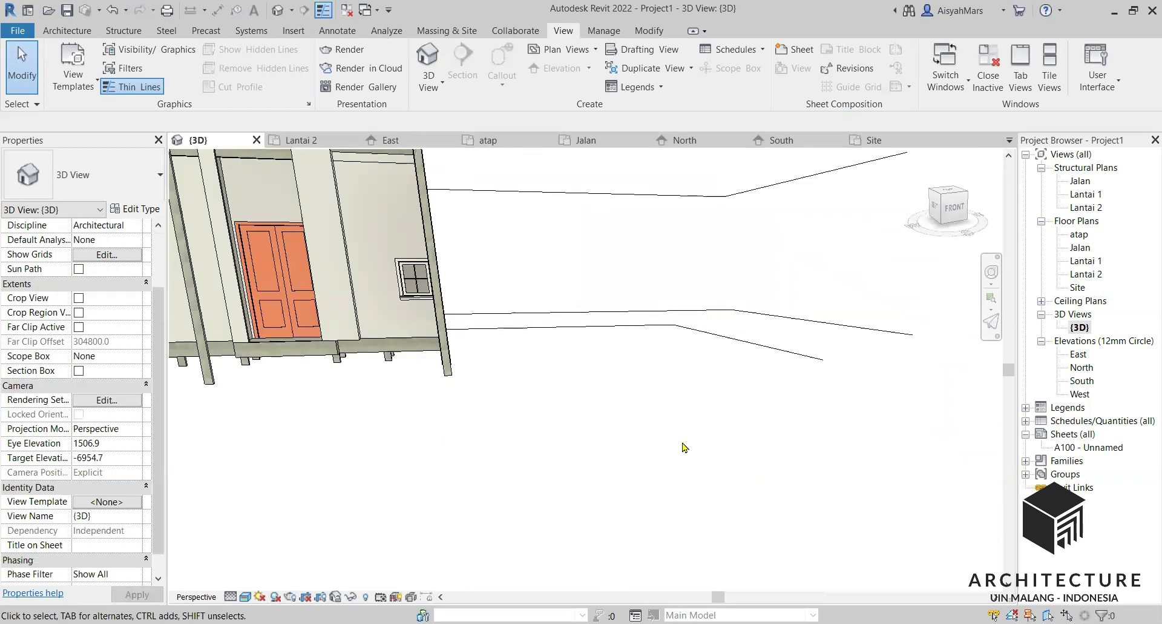
Step: Examine the house in perspective from the front and from above, including the facade windows, entrance and side walls
scroll(739, 431, "down", 5)
middle_click_drag(626, 310, 569, 271, "shift")
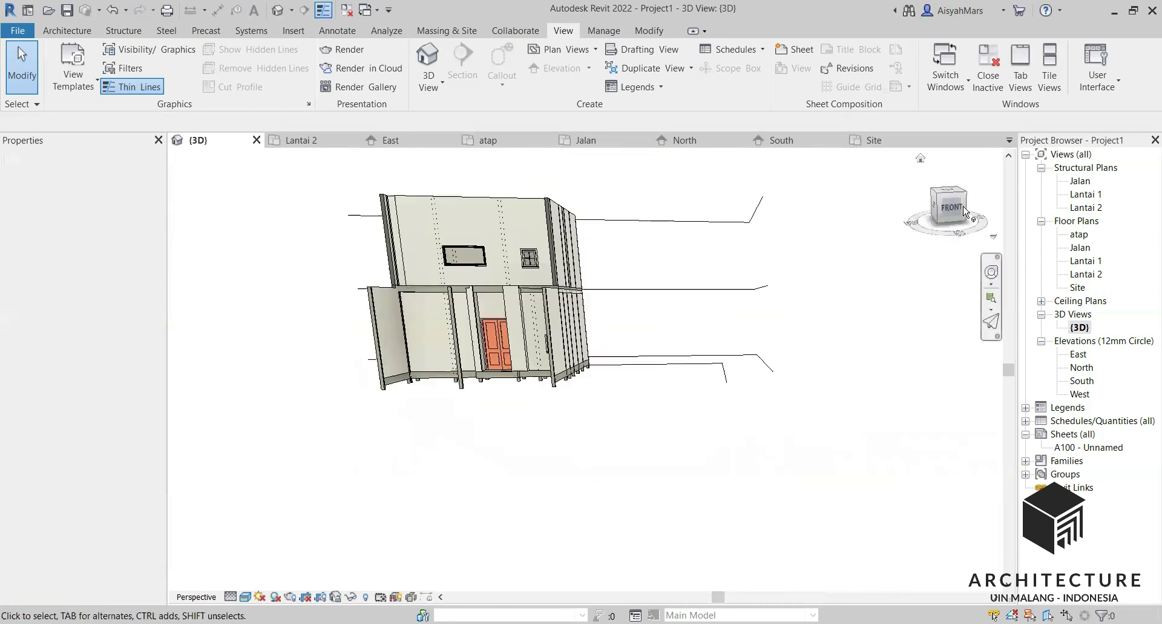
left_click_drag(948, 207, 918, 227)
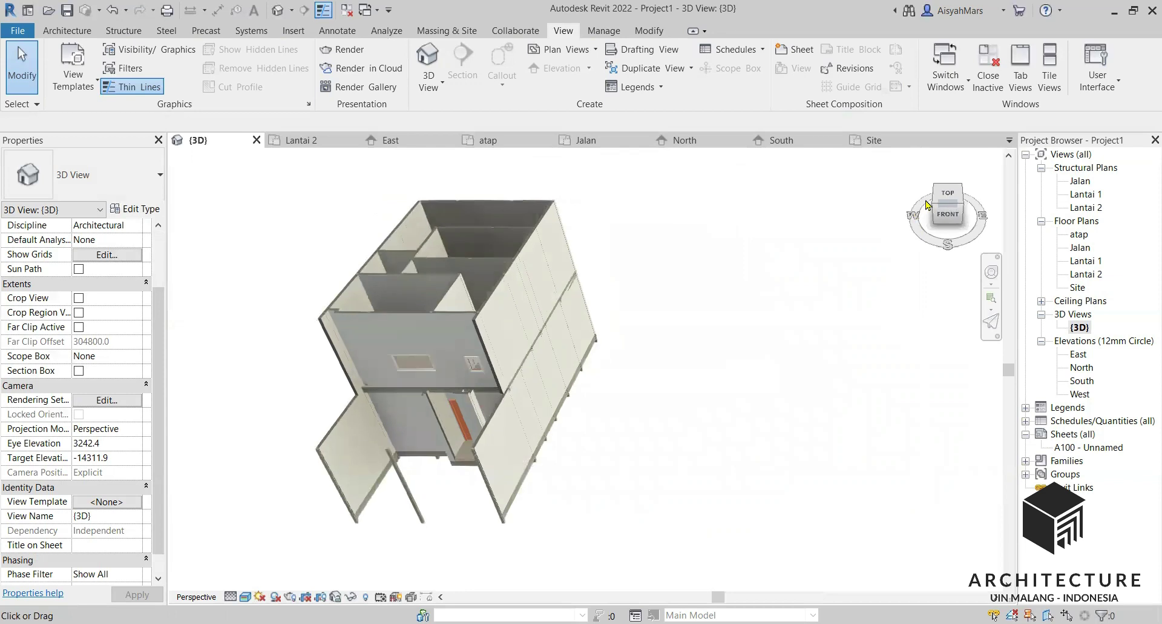
left_click(948, 213)
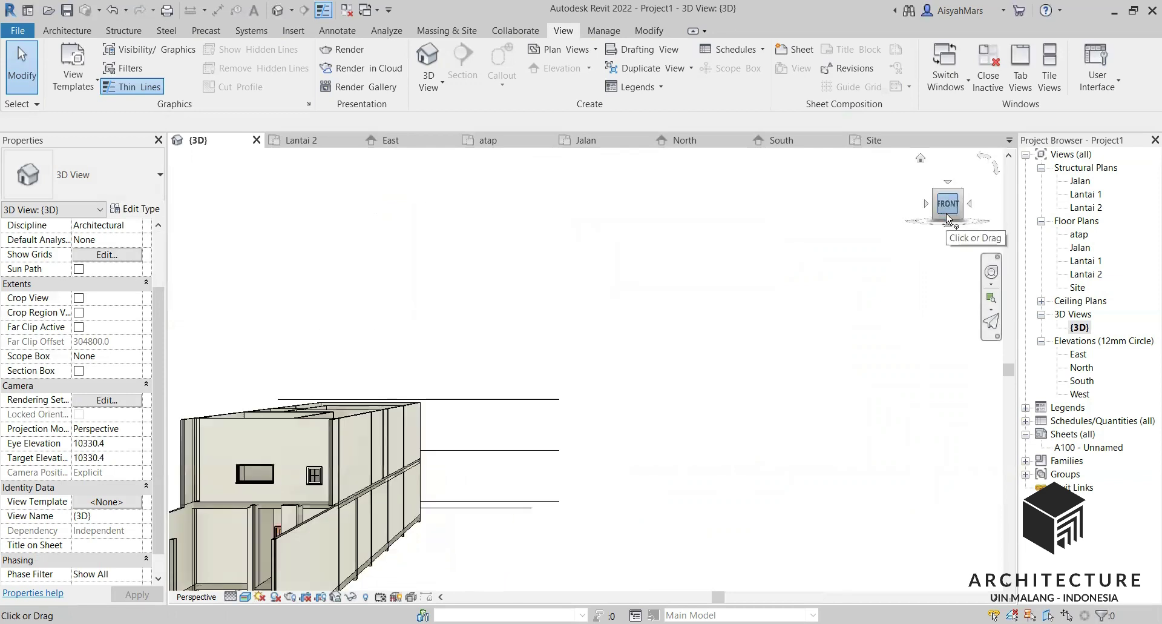
scroll(478, 479, "up", 5)
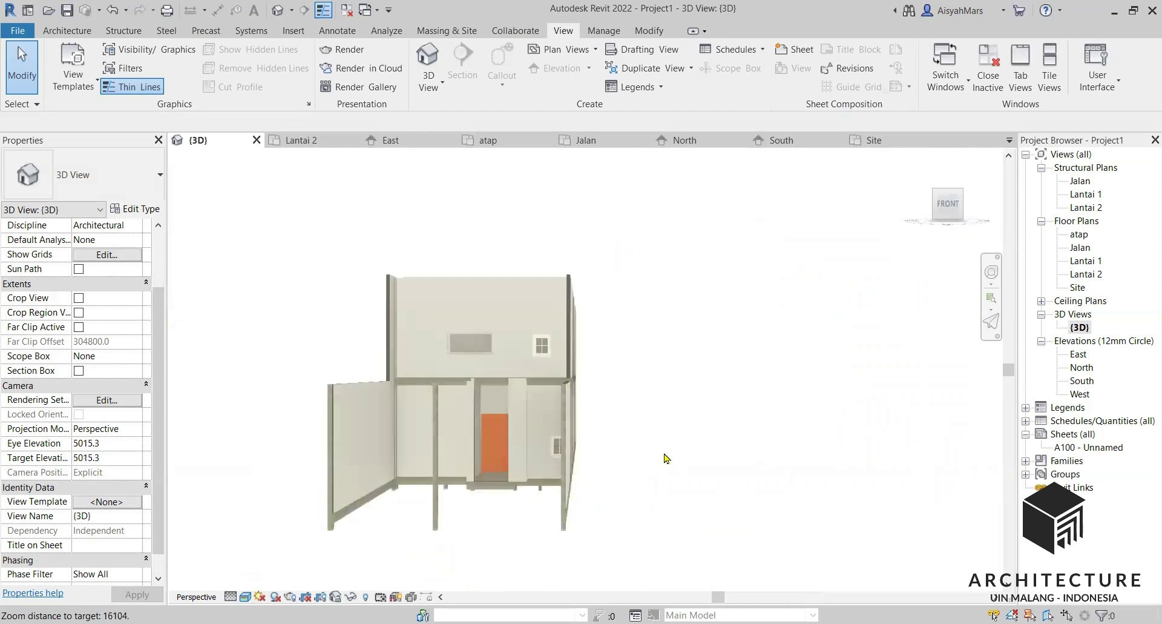
scroll(695, 419, "down", 2)
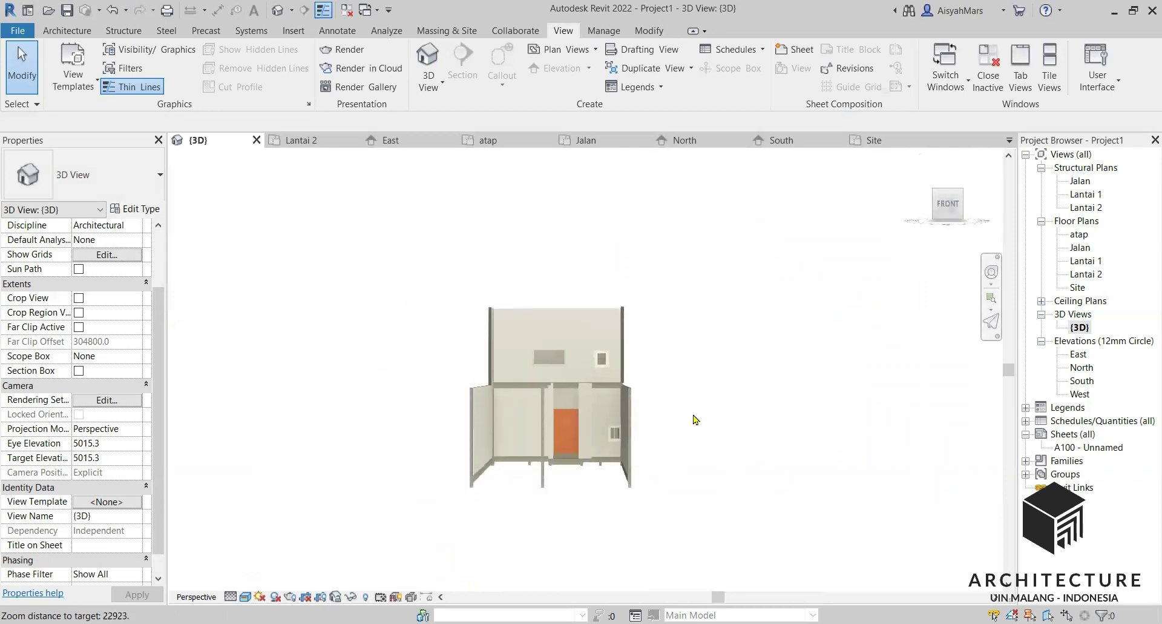
scroll(695, 419, "up", 1)
middle_click_drag(695, 419, 907, 342)
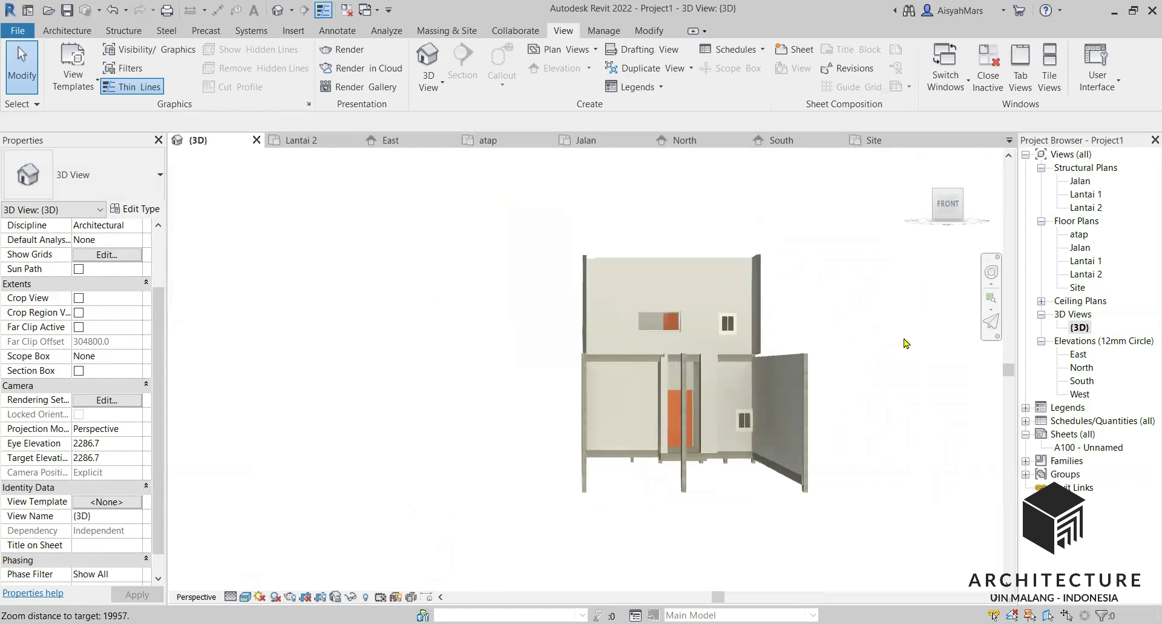
left_click_drag(948, 208, 953, 239)
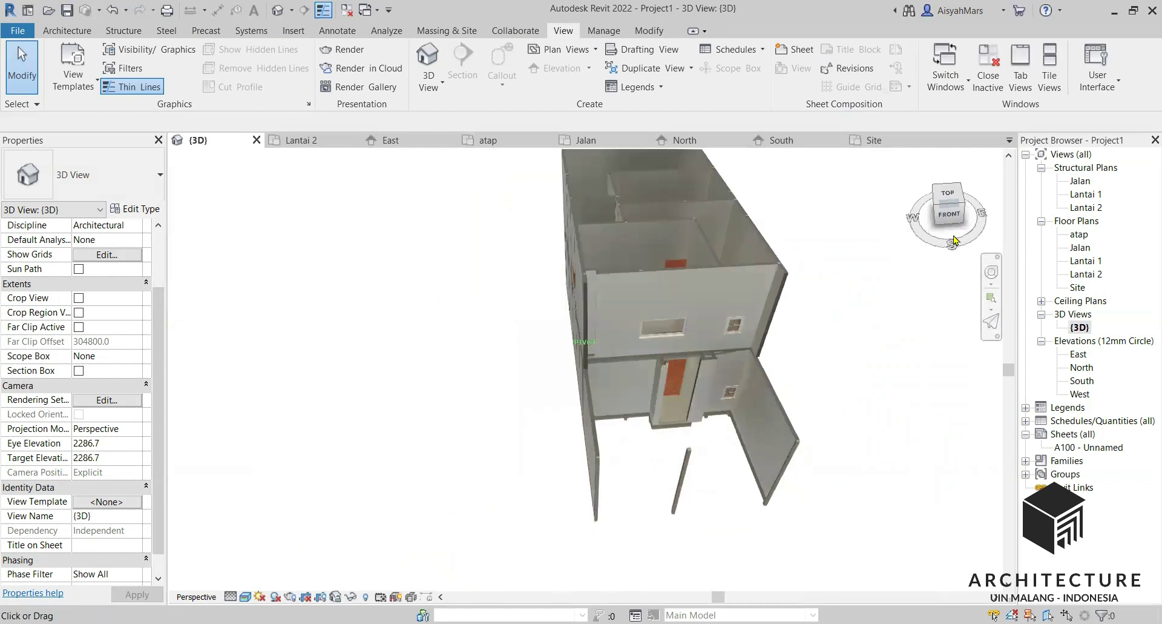
left_click(949, 214)
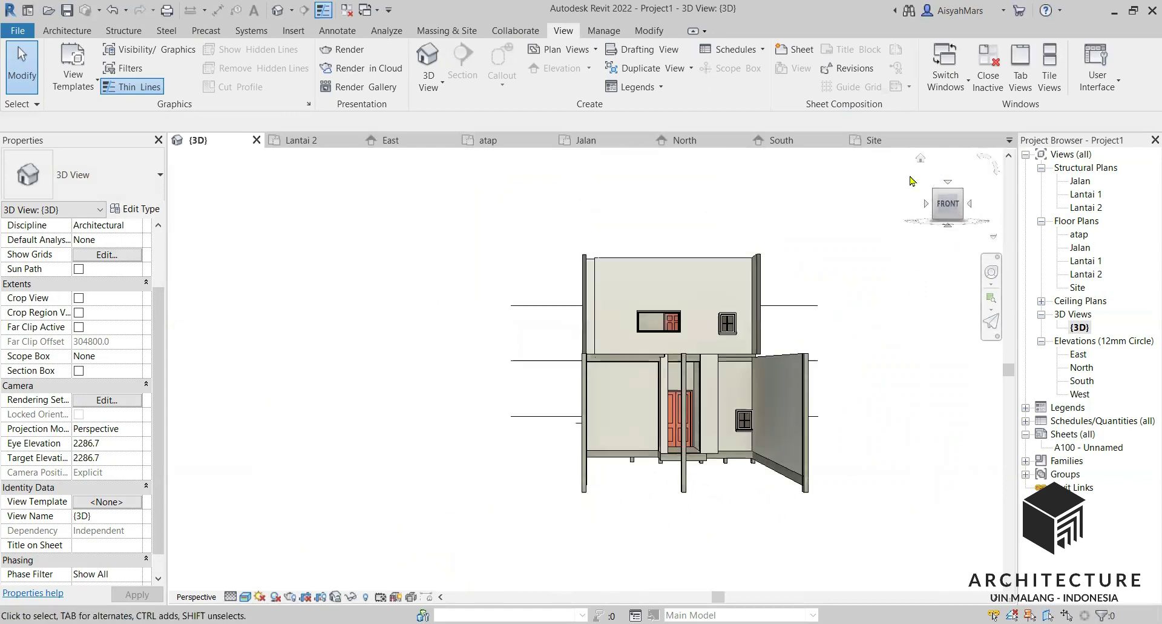
left_click(947, 205)
left_click_drag(923, 193, 982, 276)
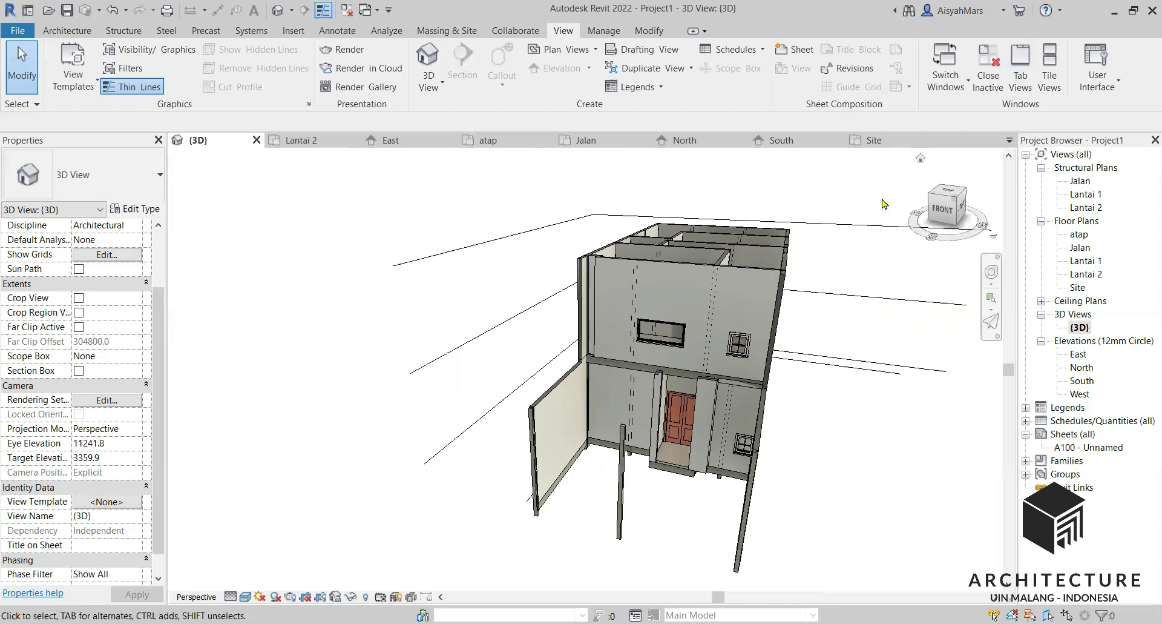
scroll(589, 417, "down", 3)
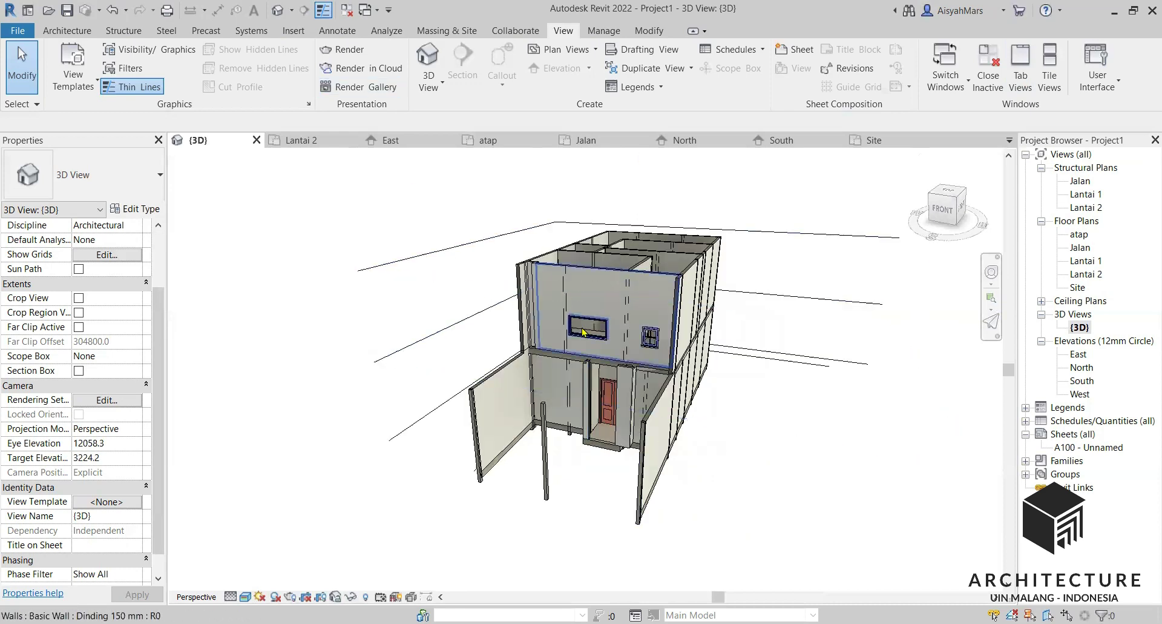
middle_click_drag(733, 345, 713, 422, "shift")
key("alt")
scroll(713, 422, "down", 5)
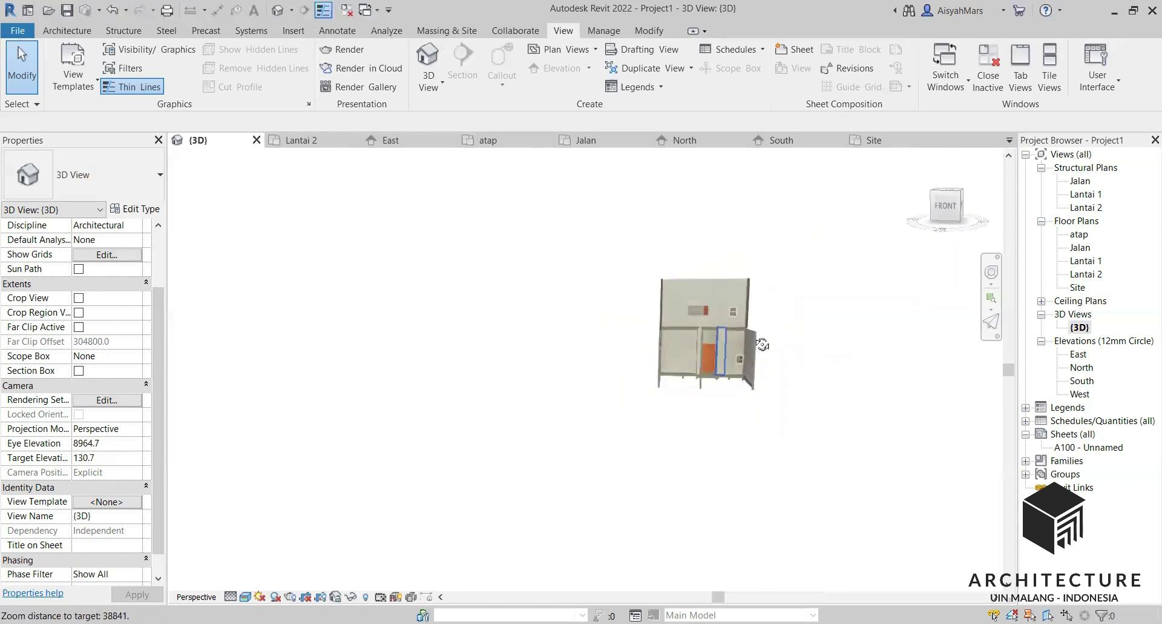
middle_click_drag(755, 355, 720, 312, "shift")
scroll(717, 310, "up", 3)
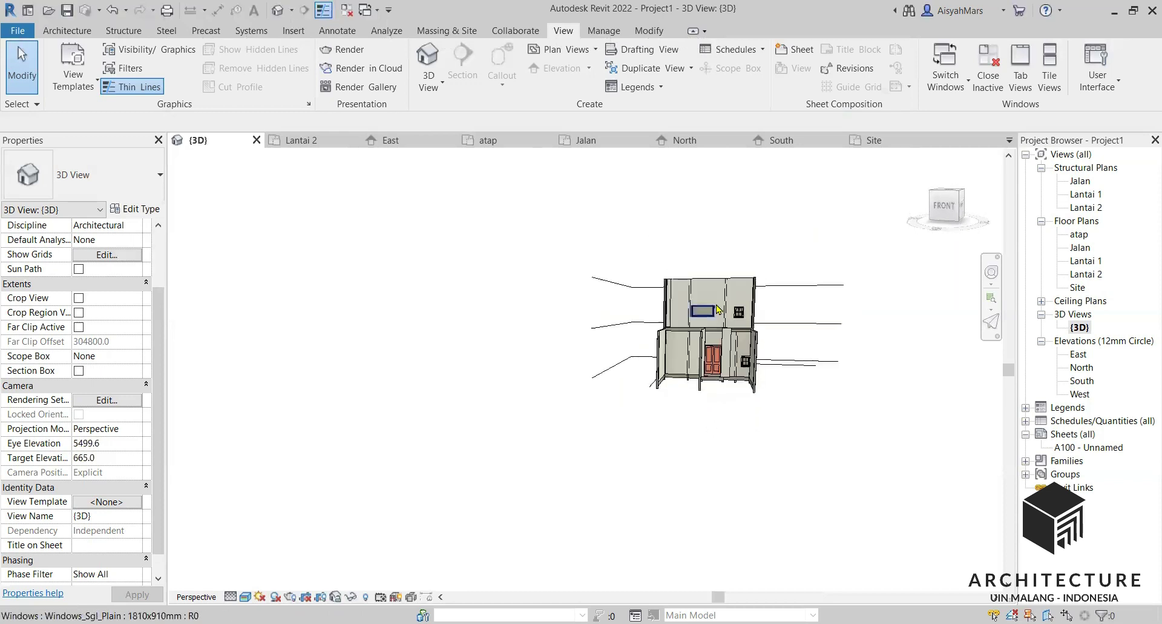
Step: Try selecting the upper-floor elements together from the front in 3D, and open the East elevation
left_click_drag(779, 264, 614, 269)
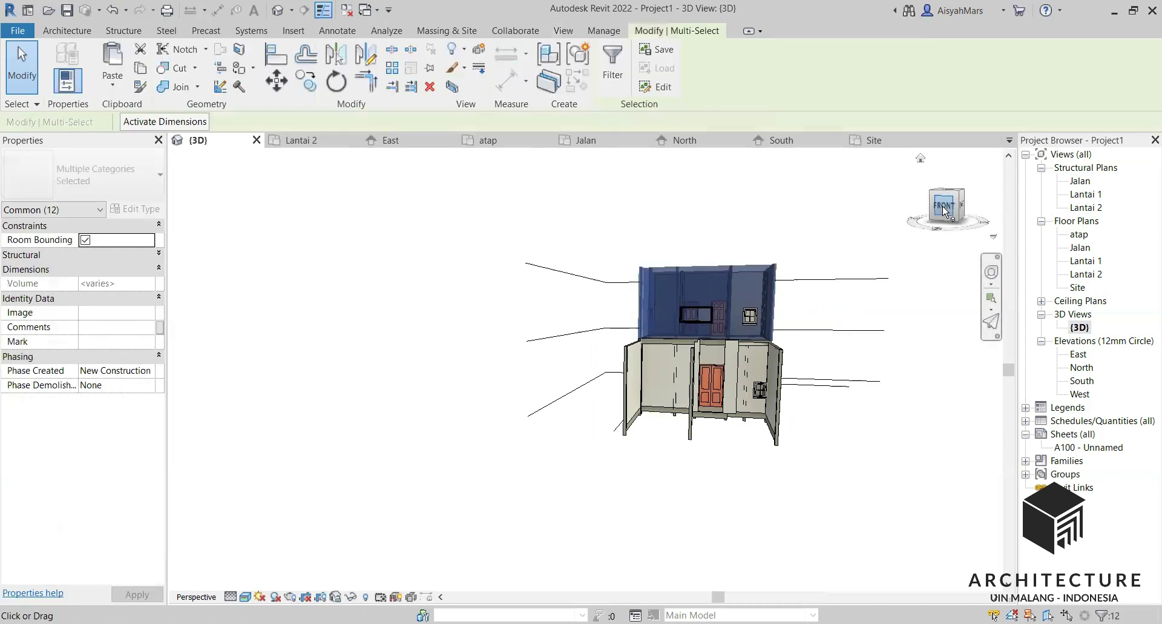
left_click(945, 207)
left_click(1081, 358)
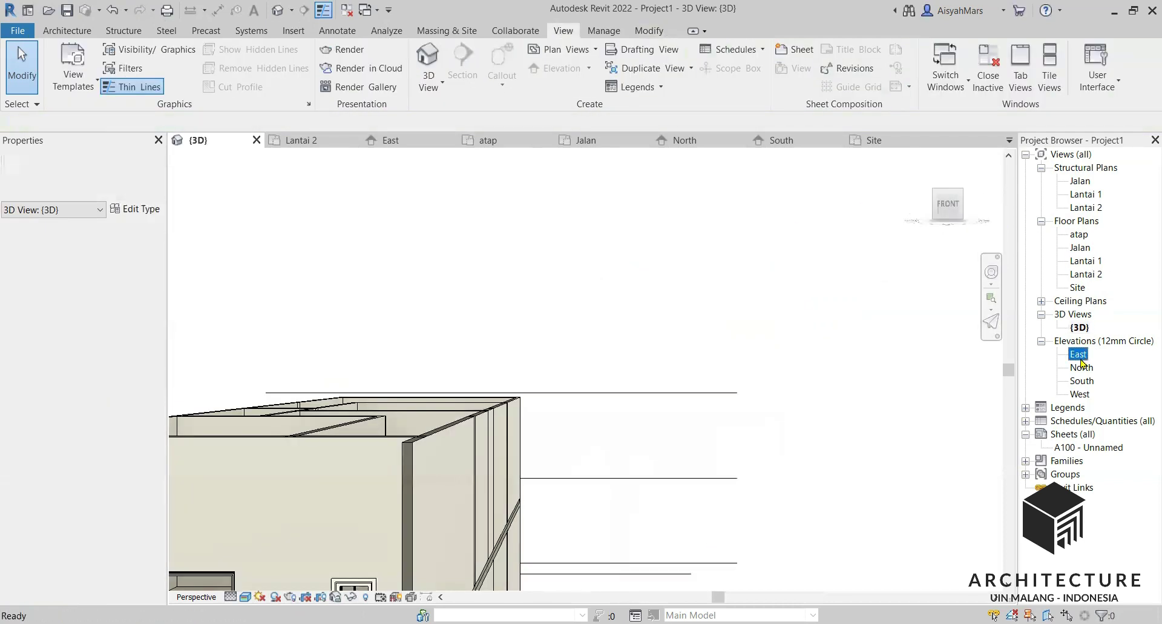
double_click(1080, 354)
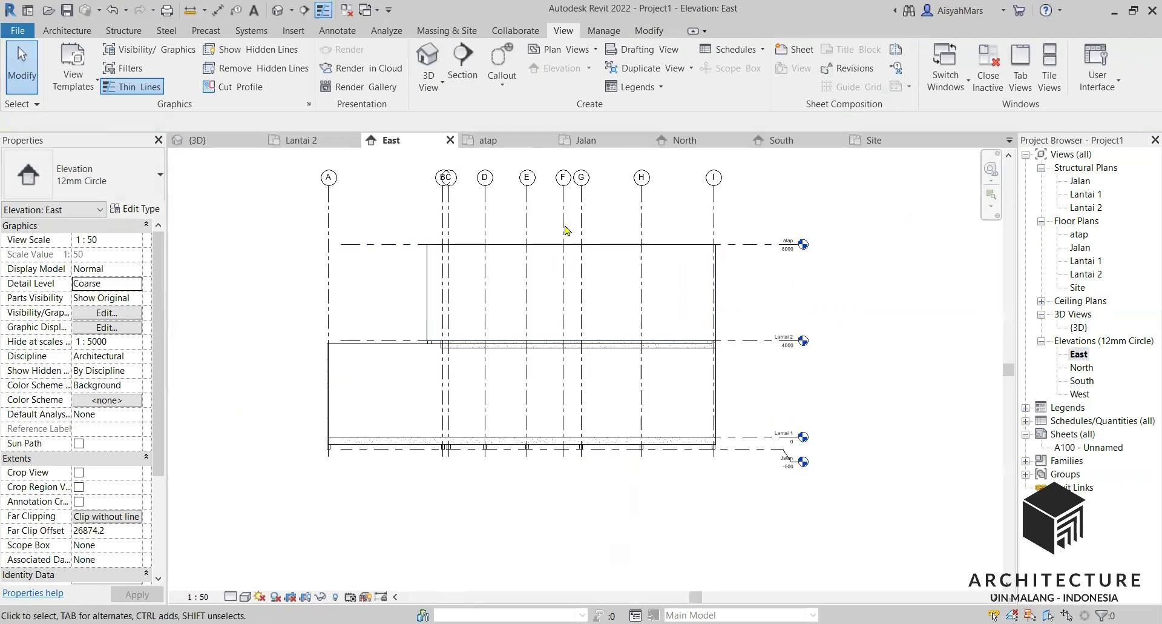
Step: Select the elements of the upper storey in the East elevation, narrow the properties to Walls and check their base and top constraints
left_click_drag(706, 241, 413, 261)
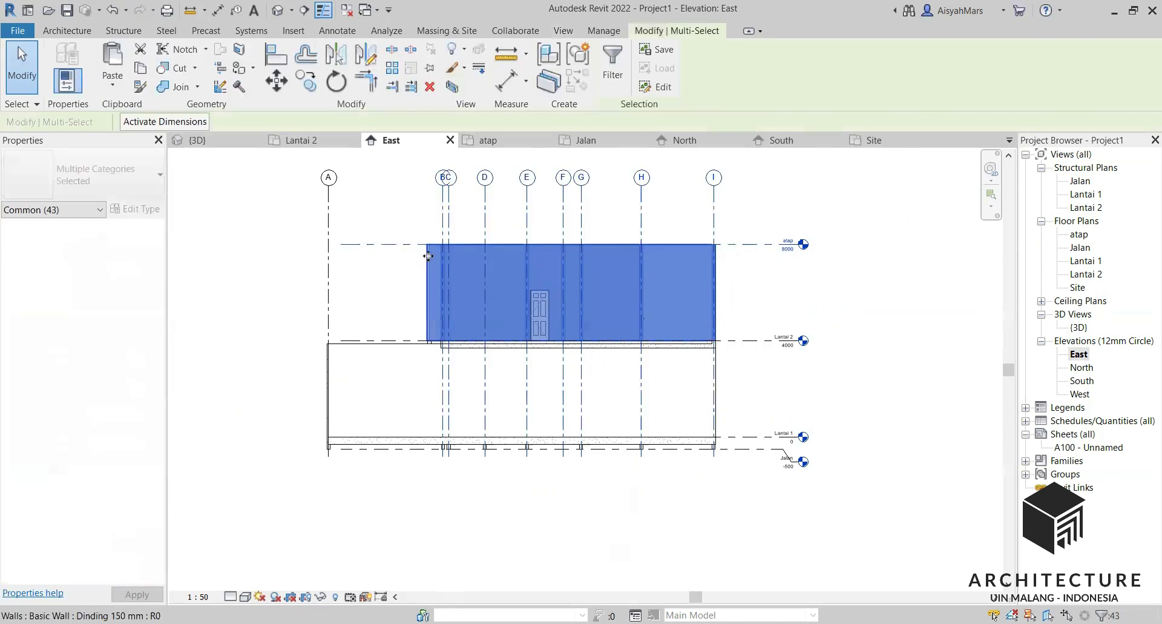
left_click(100, 209)
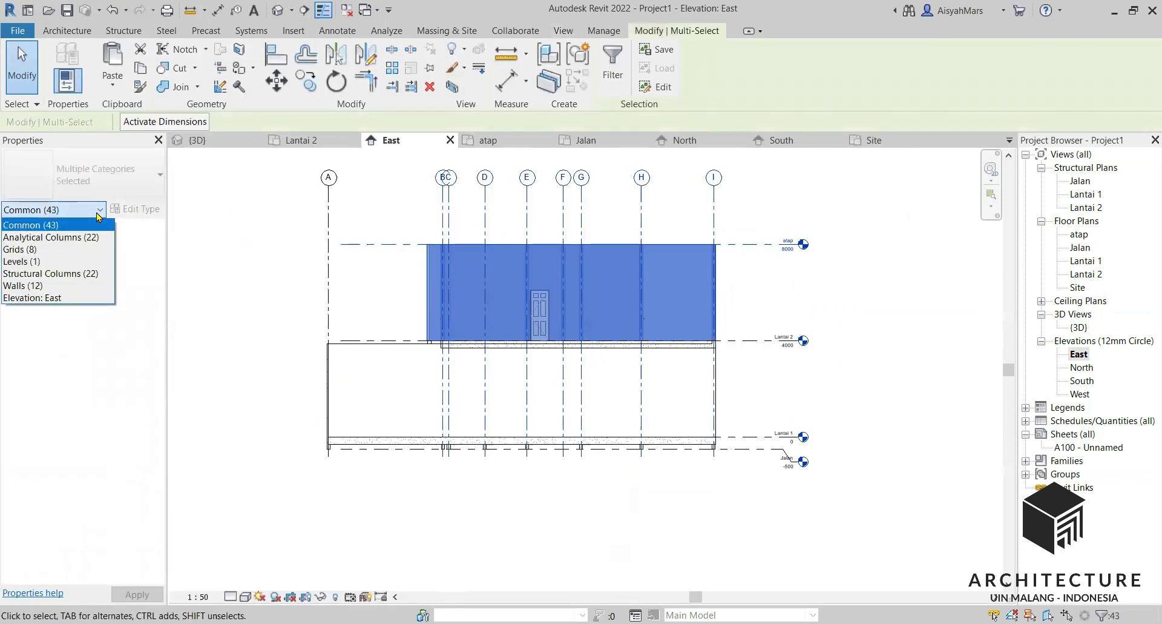
left_click(46, 285)
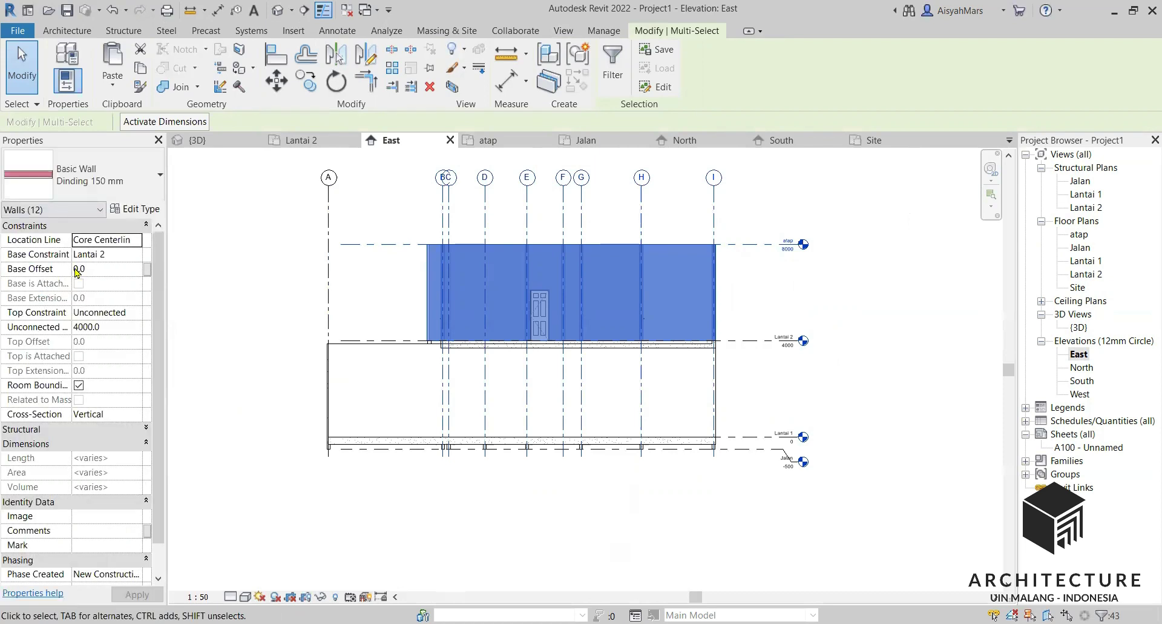
left_click(736, 393)
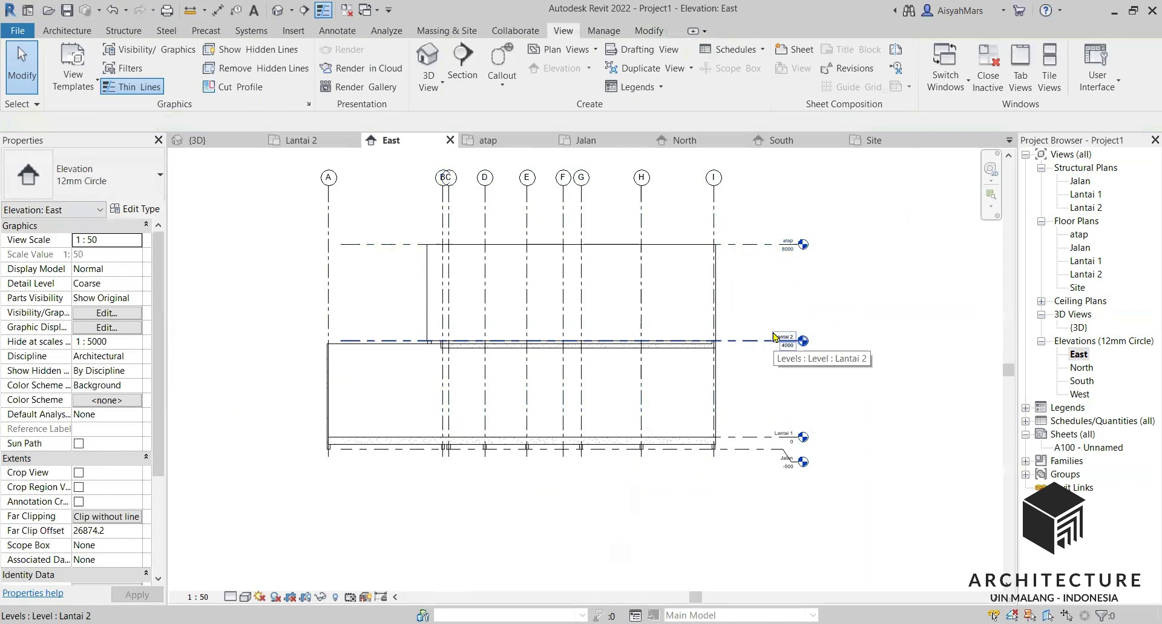